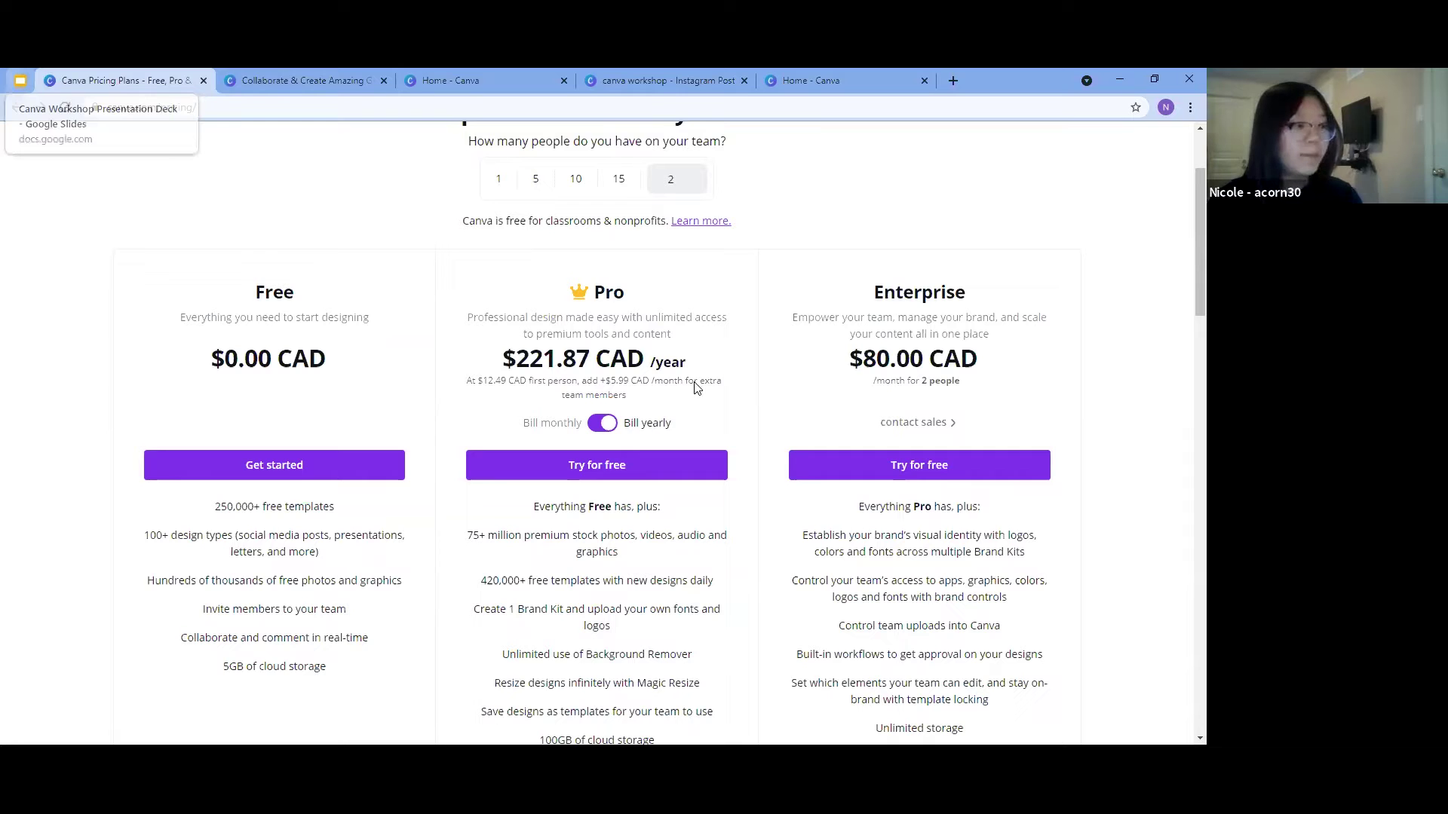
# Switch to the Canva Workshop Presentation Deck in Google Slides and present from the plan comparison slide through the Designs Offered slide
pyautogui.hotkey('ctrl', '1')
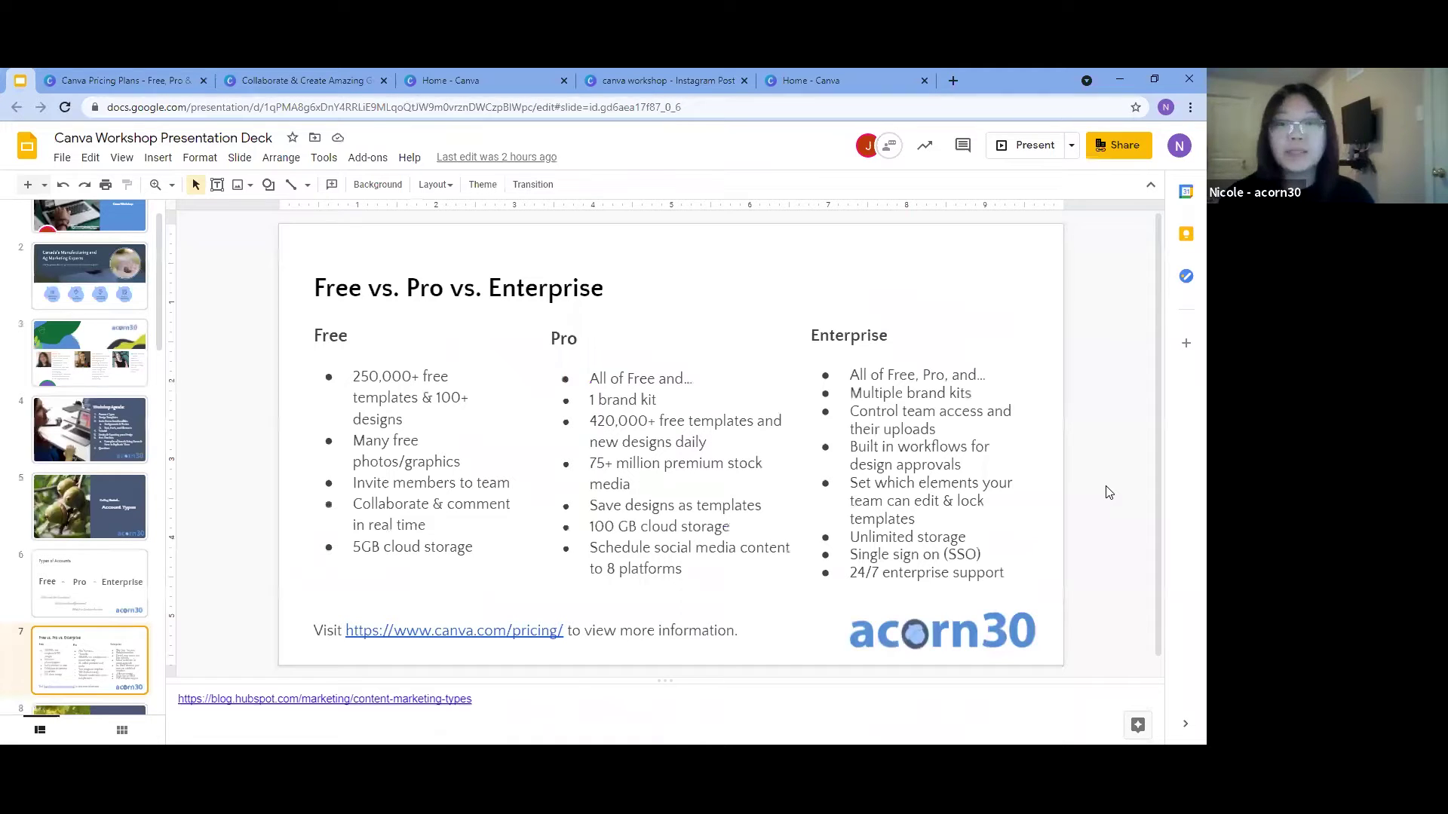
pyautogui.hotkey('ctrl', 'F5')
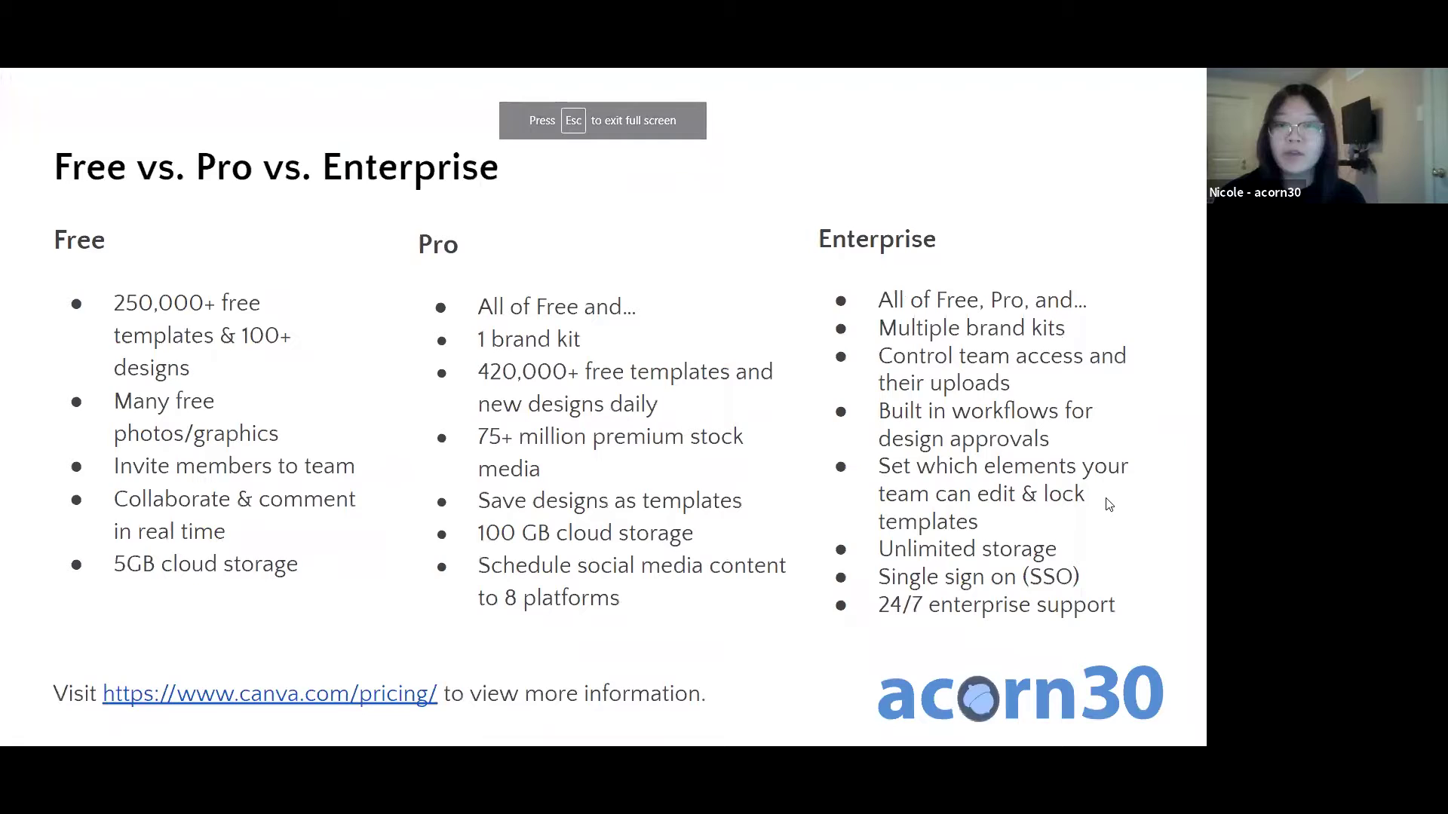
pyautogui.press('Right')
pyautogui.press('Right')
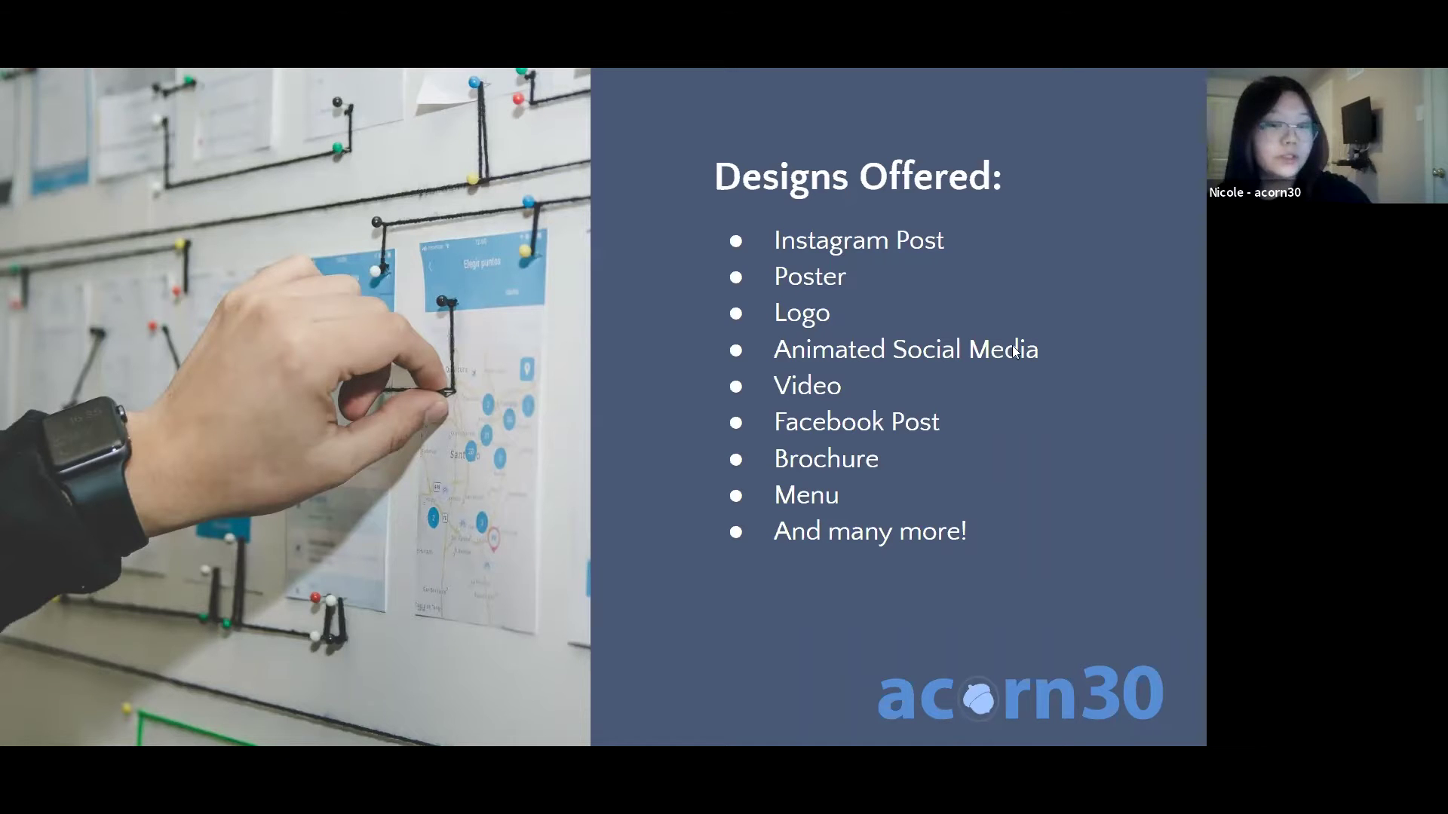
pyautogui.press('Escape')
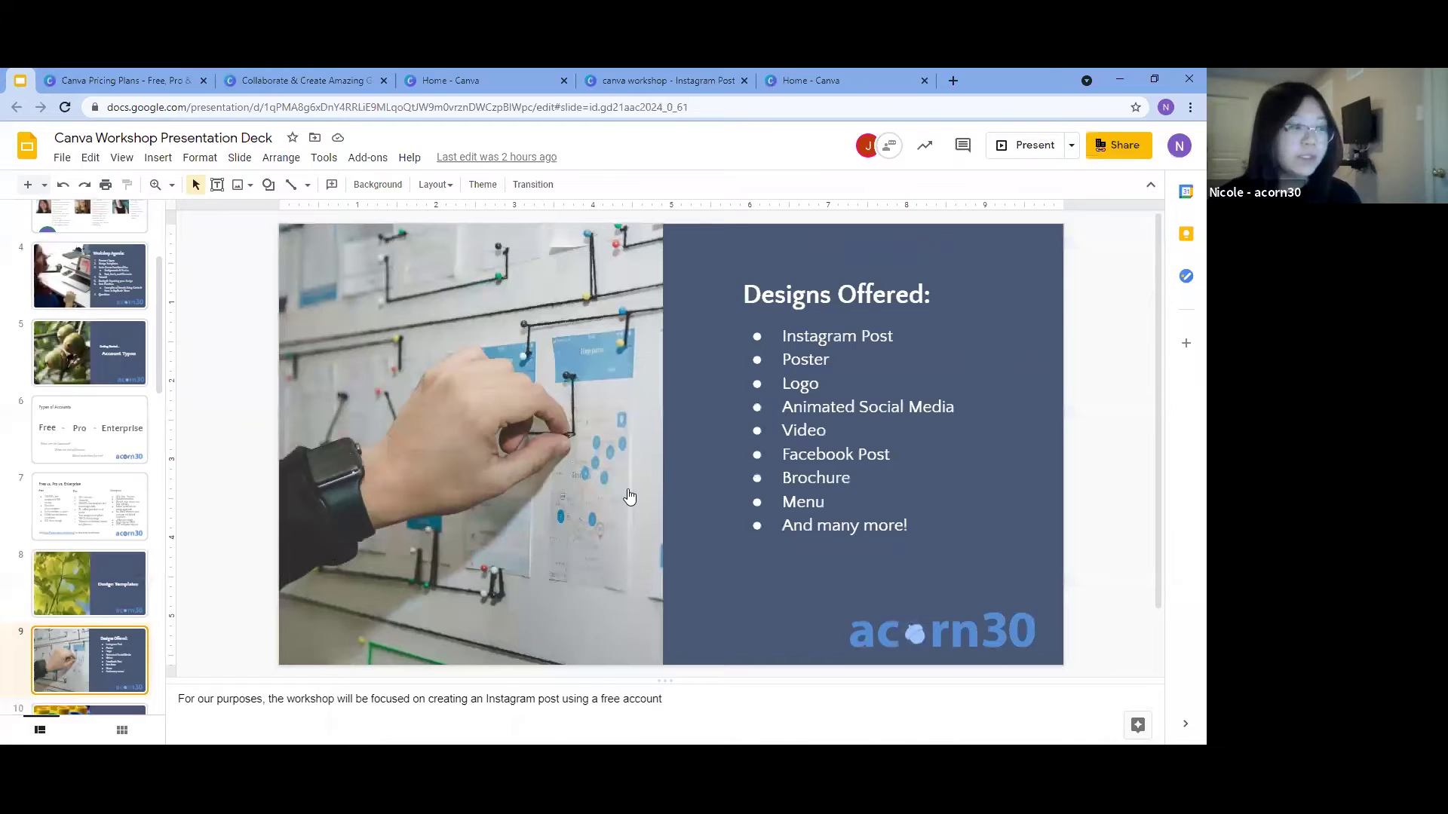
# Switch to the Canva website and open its Discover Templates page
pyautogui.hotkey('ctrl', '3')
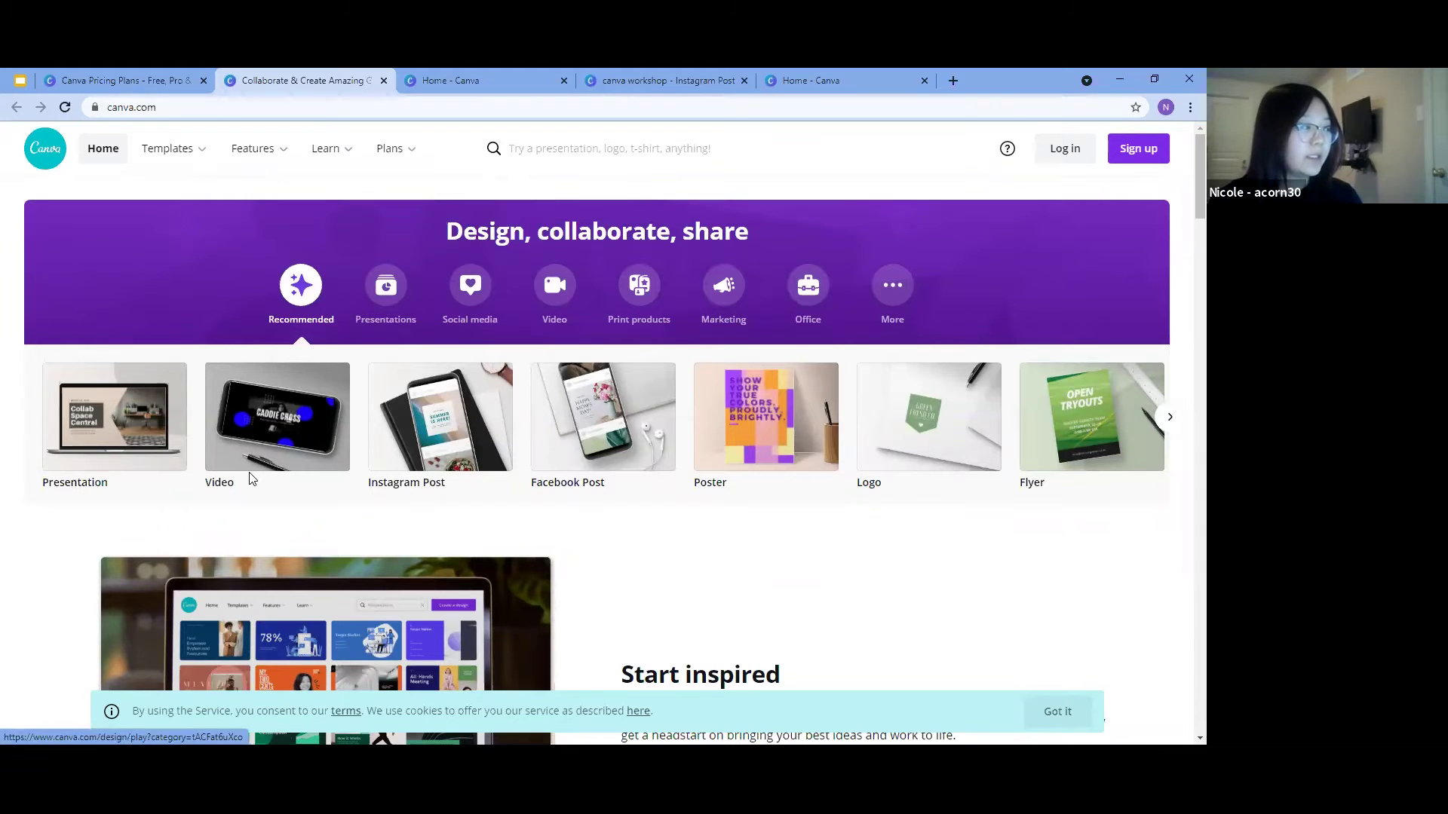
pyautogui.click(328, 482)
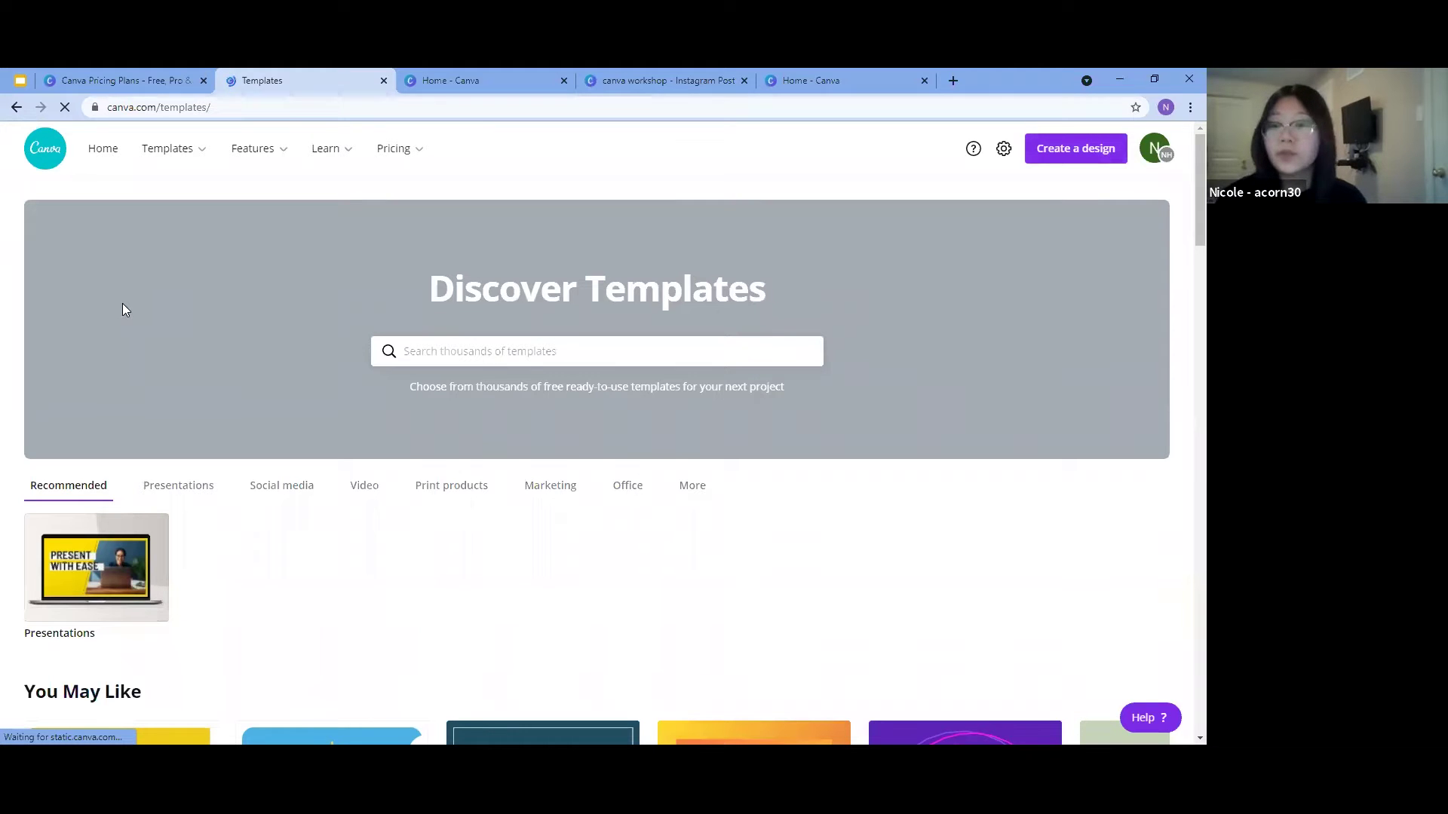
# Return to the Google Slides slideshow and advance from the Canva Functionalities slide to The Basics slide
pyautogui.hotkey('alt', 'Tab')
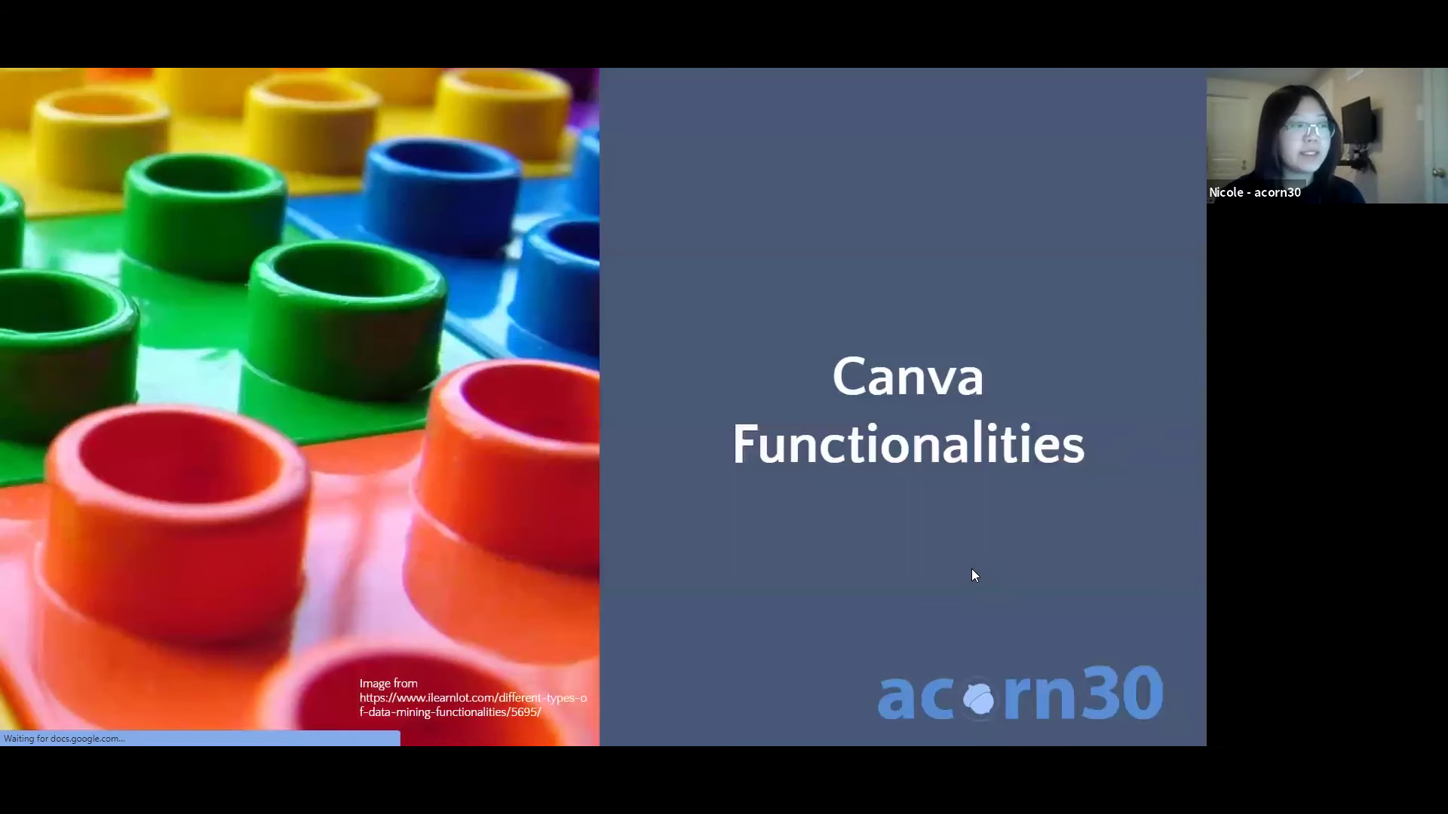
pyautogui.press('Right')
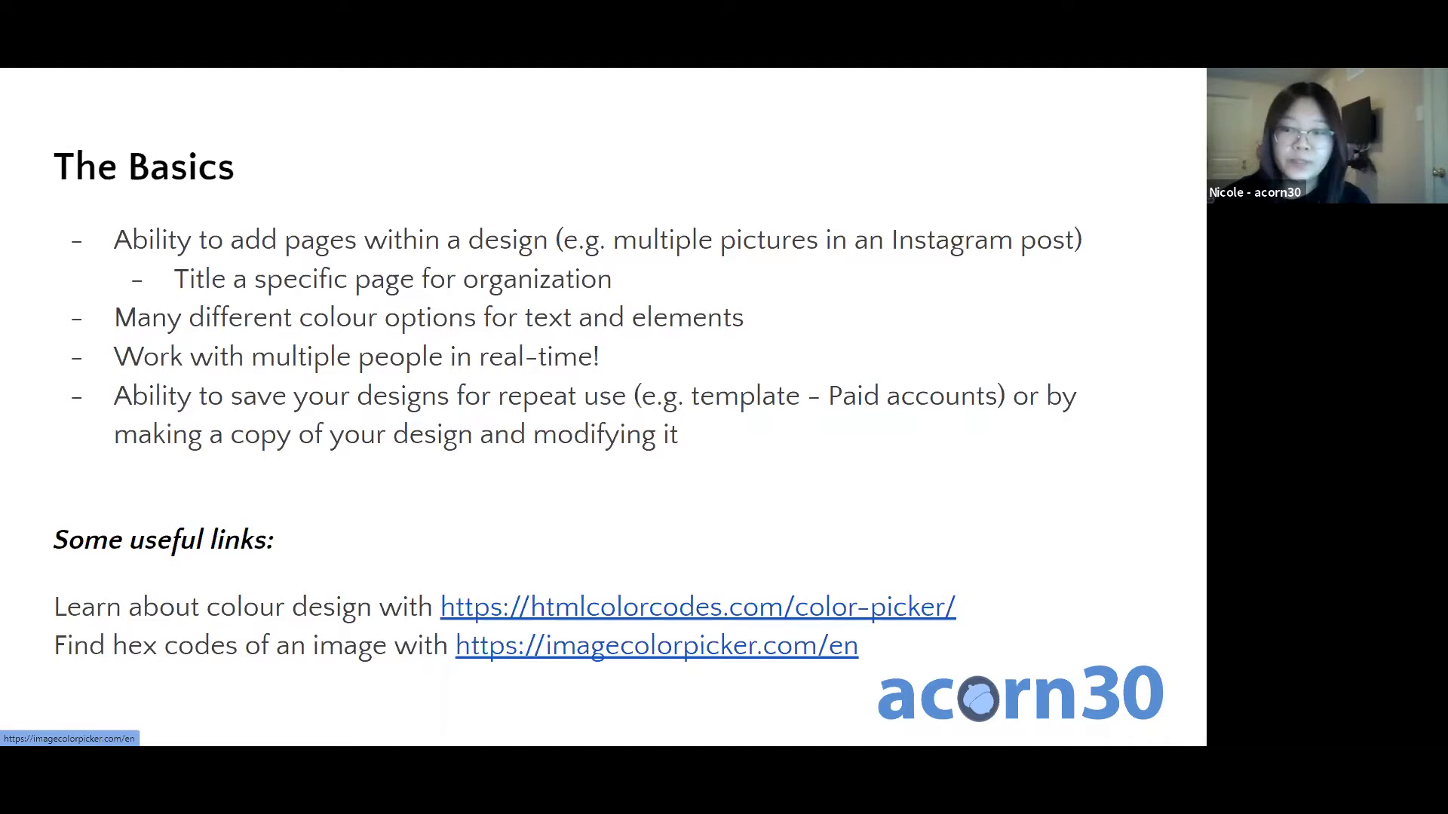
pyautogui.click(537, 637)
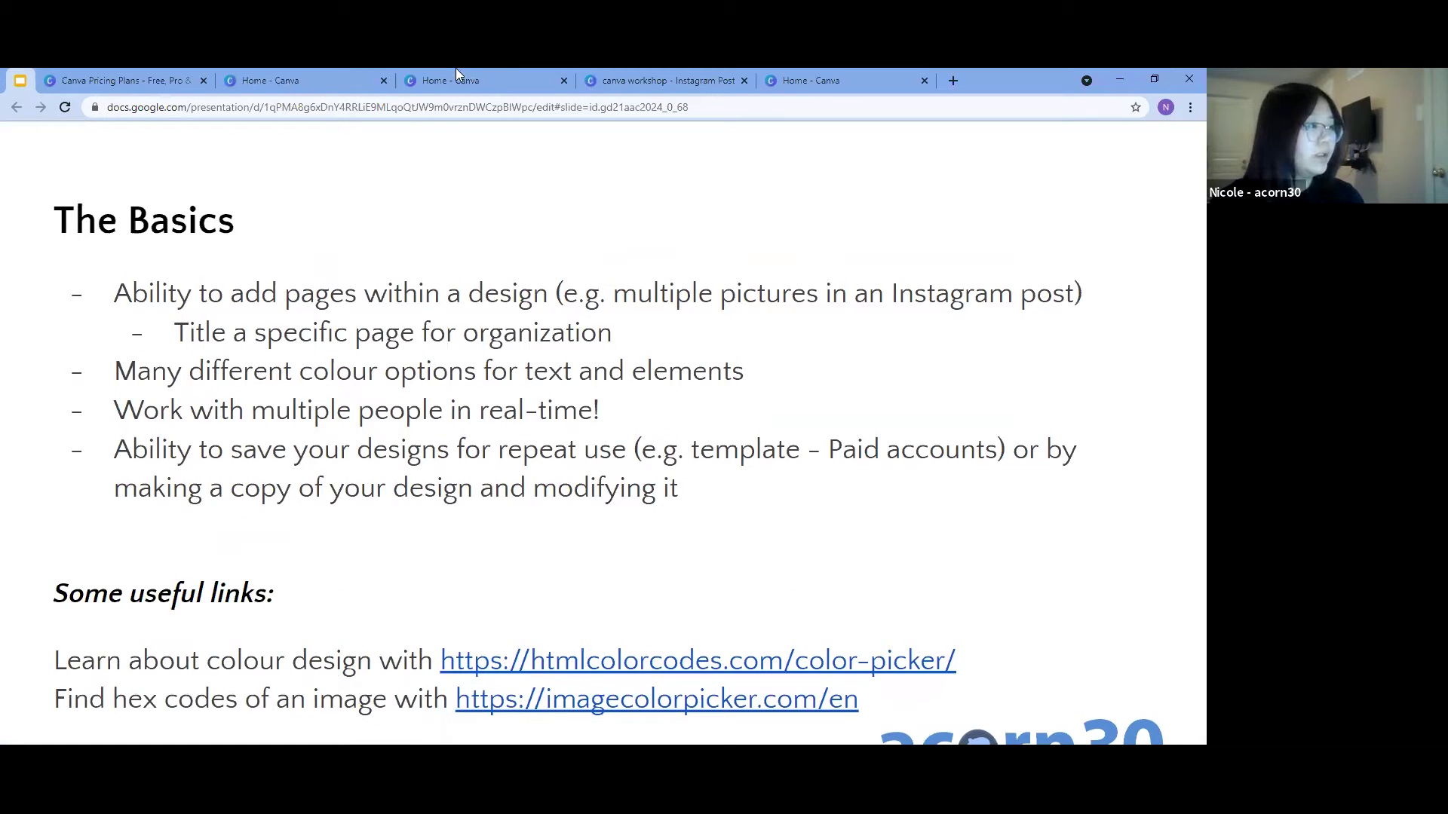
# Switch to the canva workshop design in Canva and browse its templates, elements, uploads, photos, text styles, backgrounds, and additional apps and integrations
pyautogui.click(545, 82)
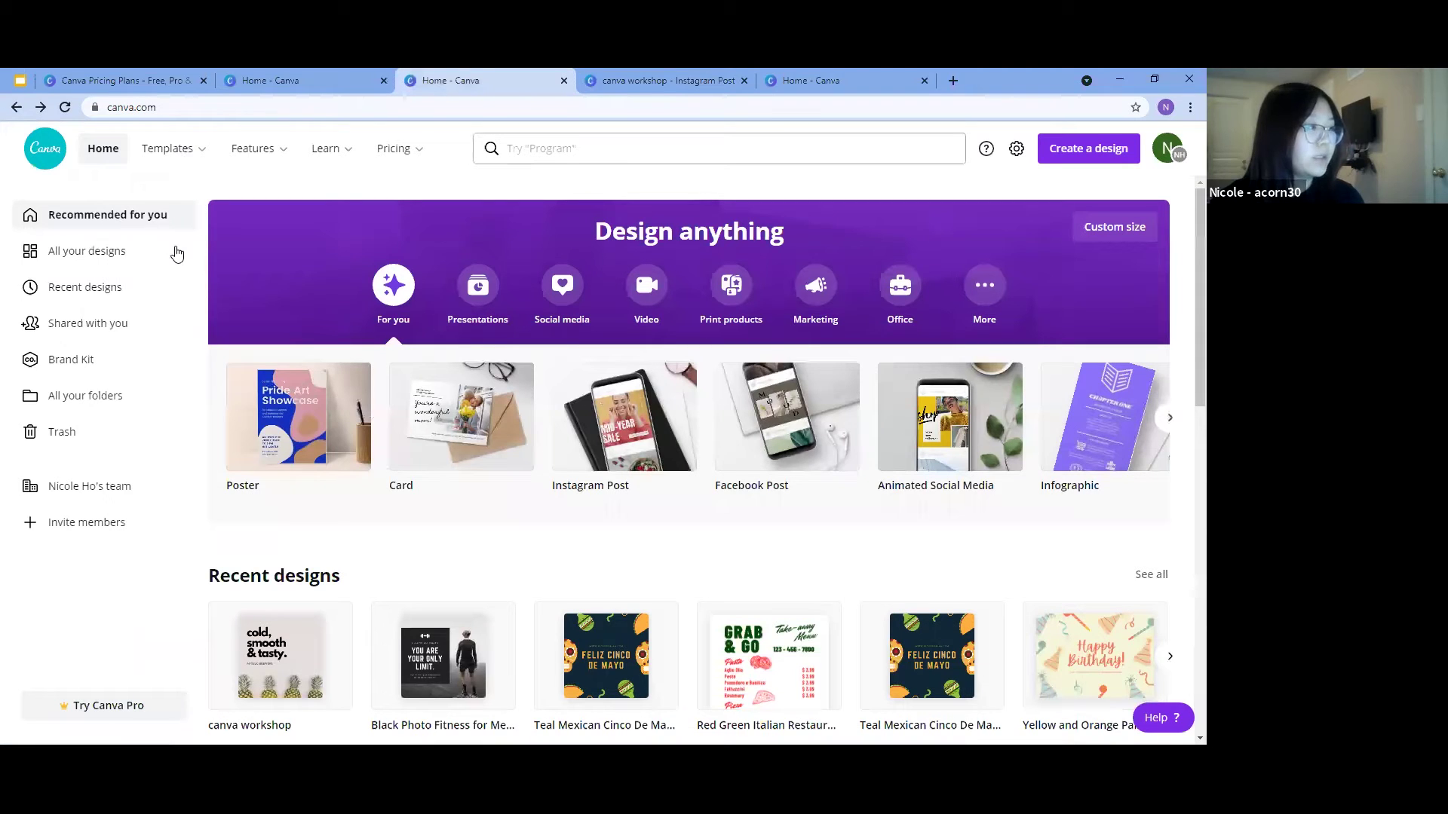
pyautogui.hotkey('ctrl', 'Tab')
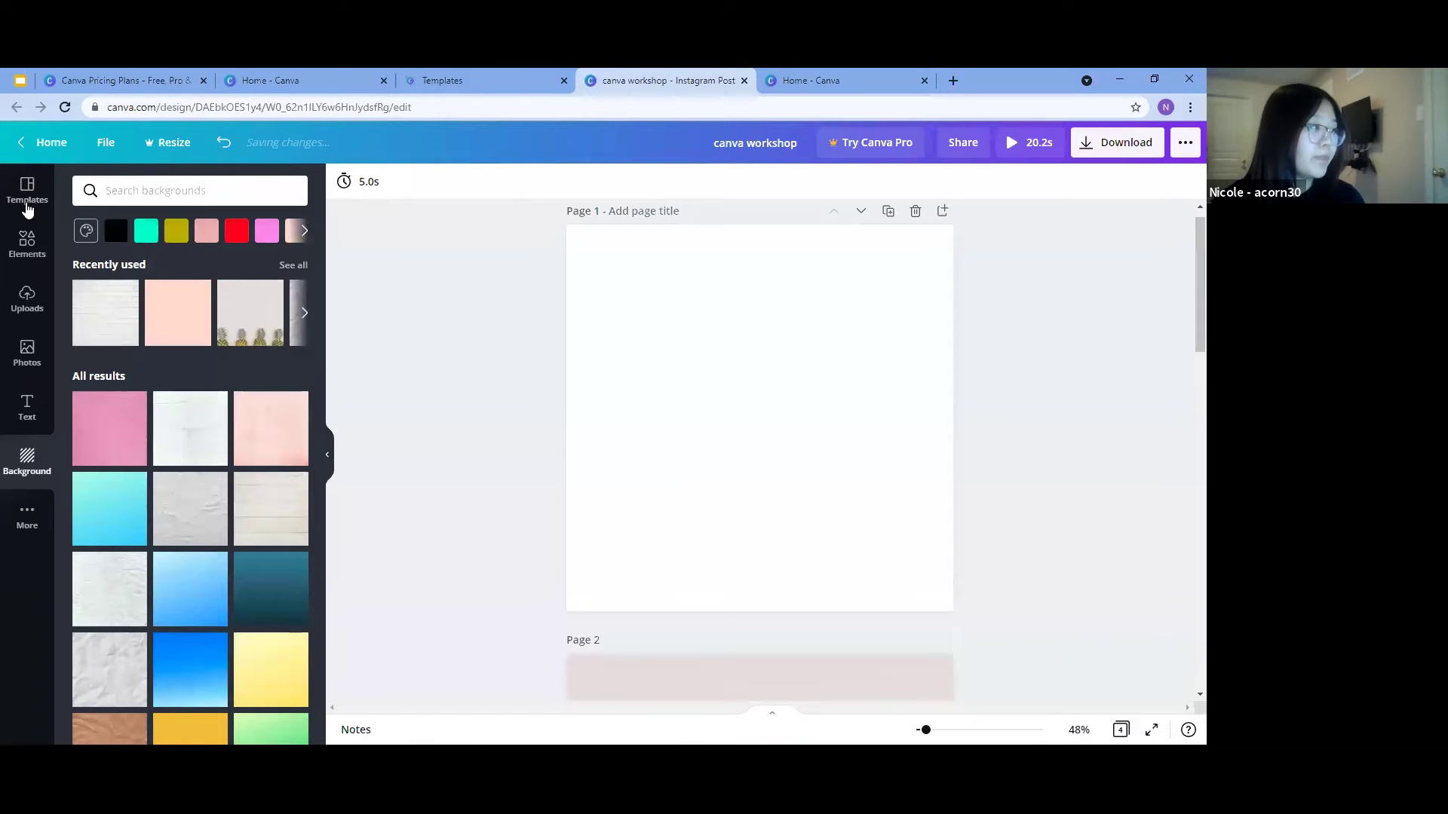
pyautogui.click(27, 208)
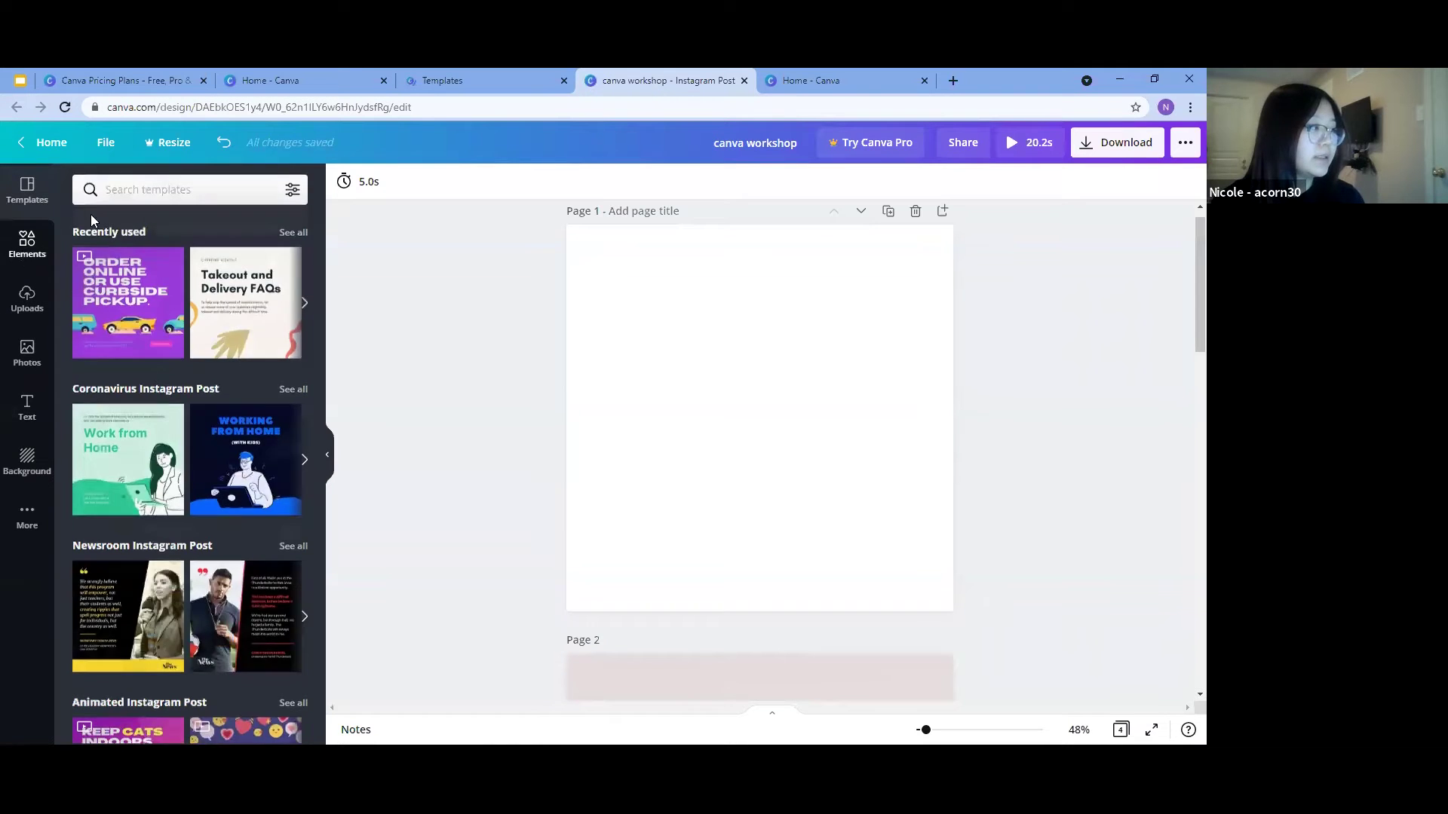
pyautogui.click(26, 249)
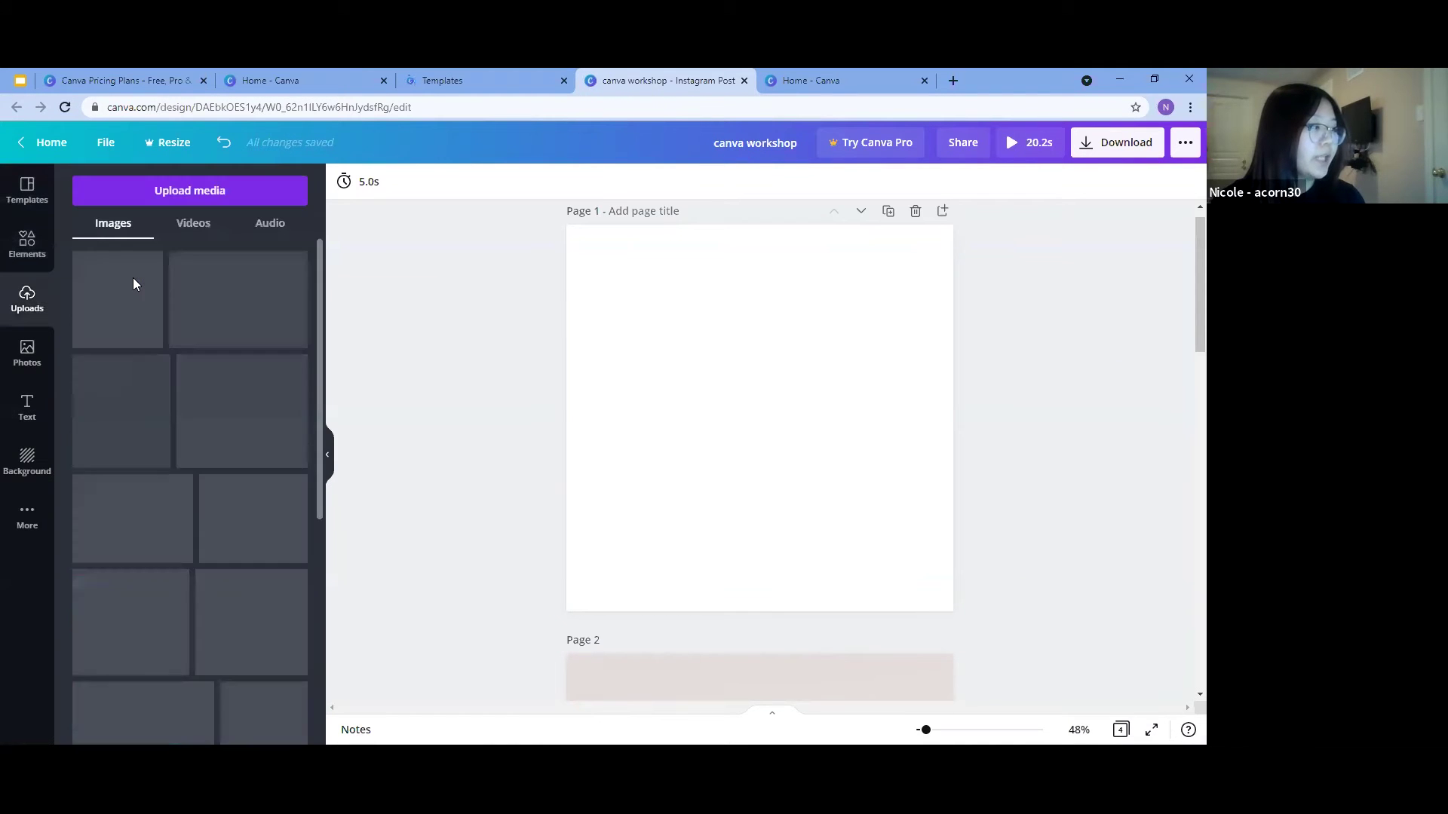
pyautogui.click(31, 365)
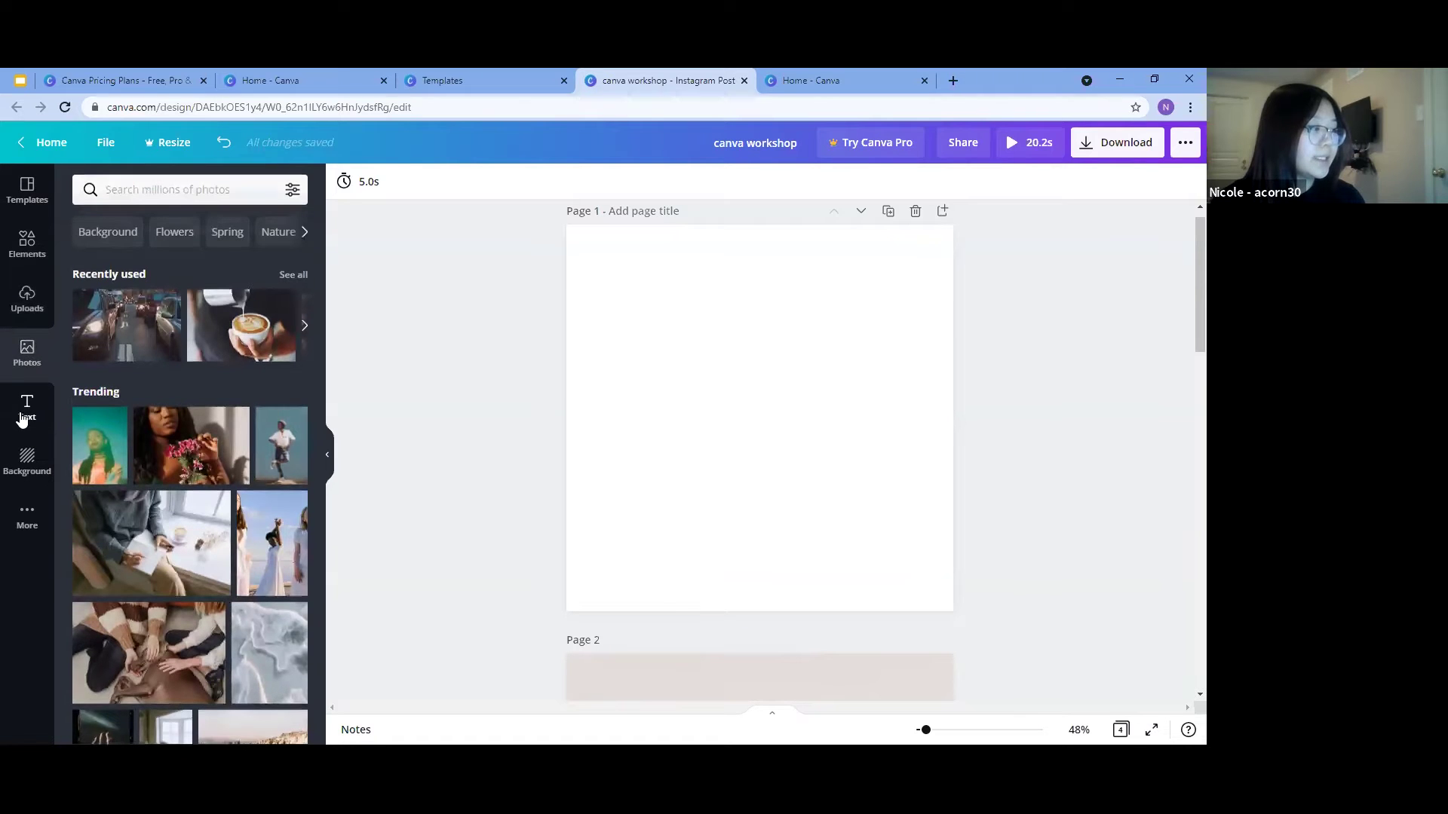
pyautogui.click(23, 420)
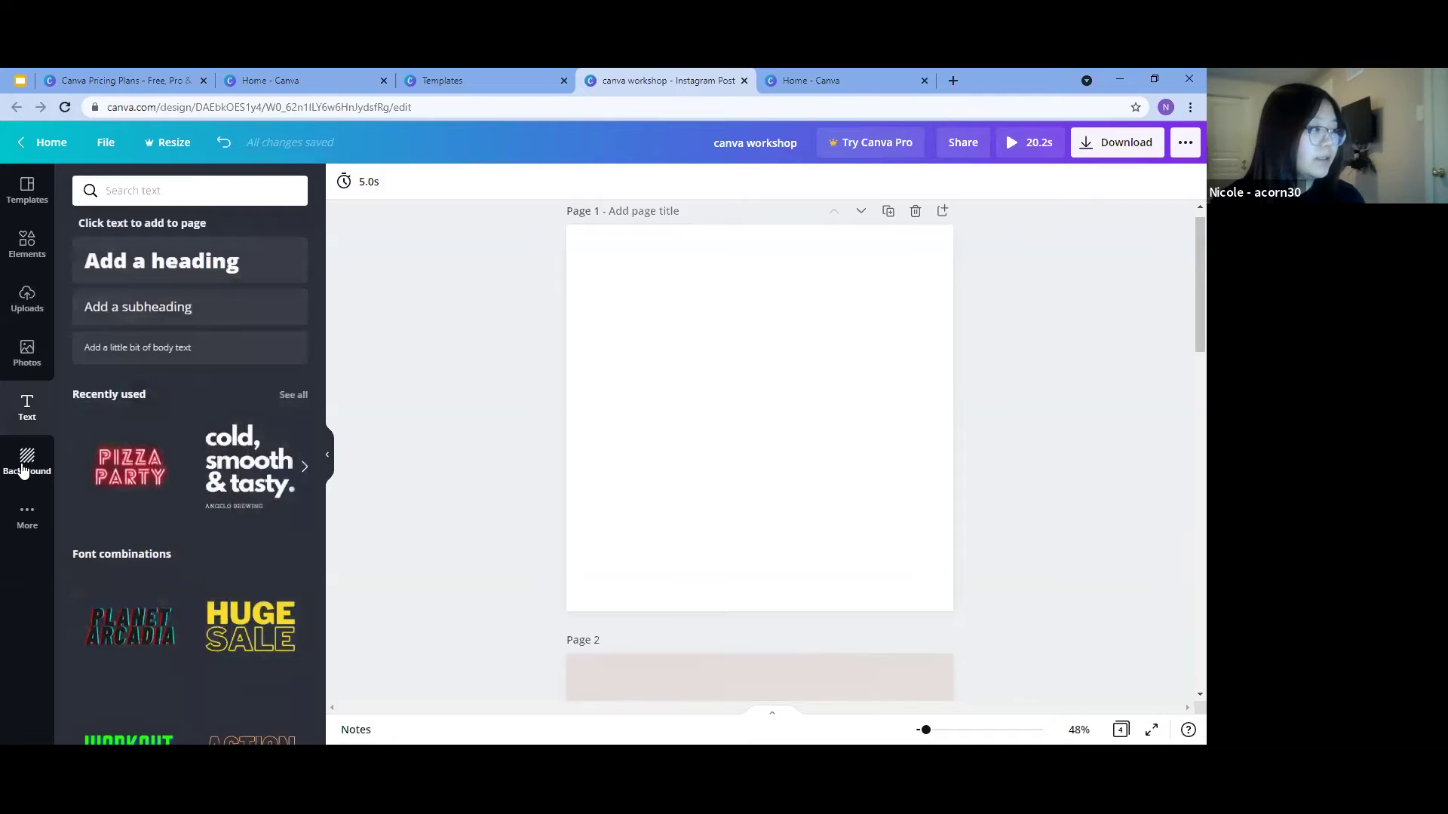
pyautogui.click(24, 470)
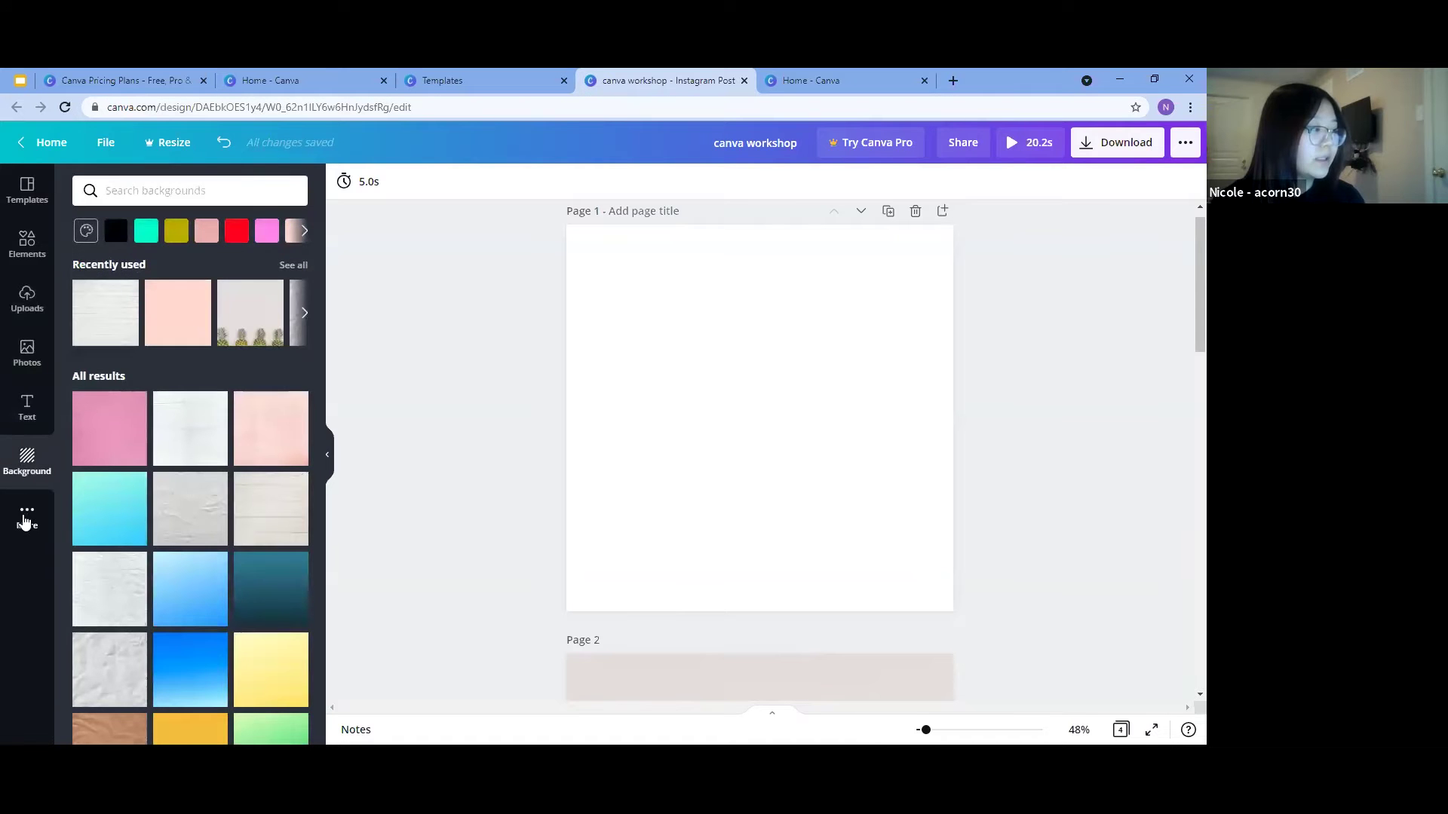
pyautogui.click(27, 519)
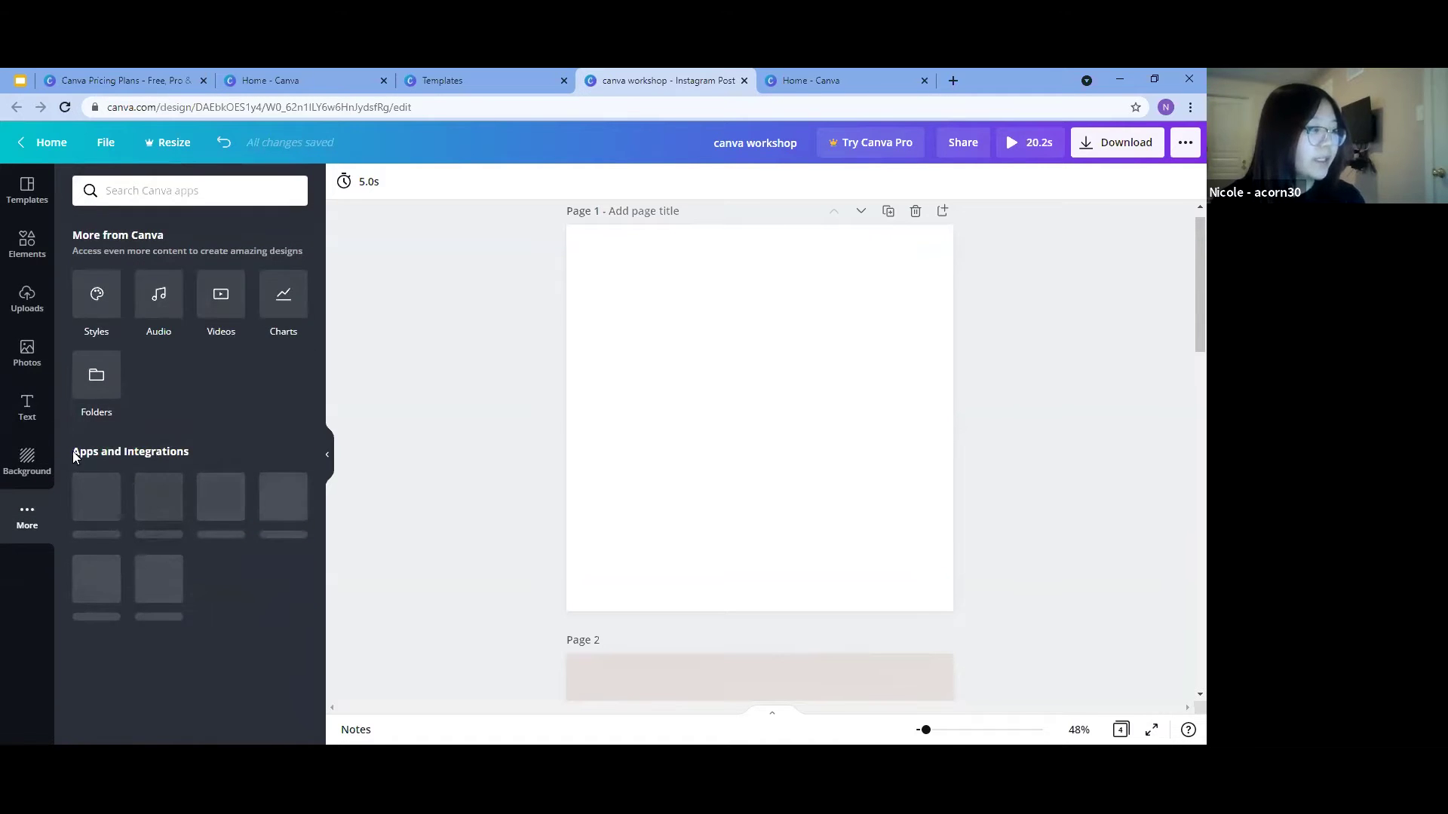
pyautogui.scroll(-2, 142, 487)
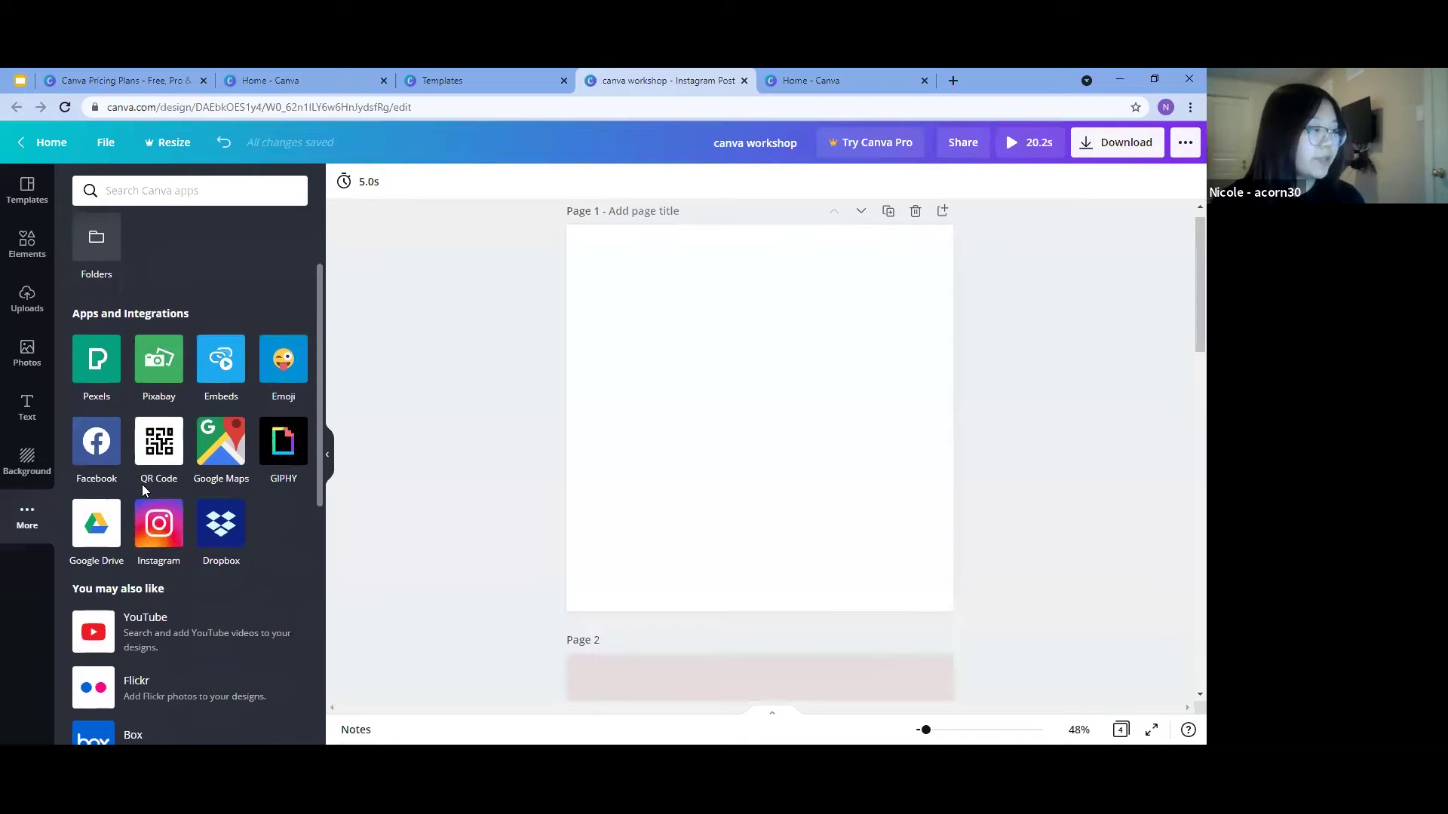
pyautogui.scroll(-1, 149, 471)
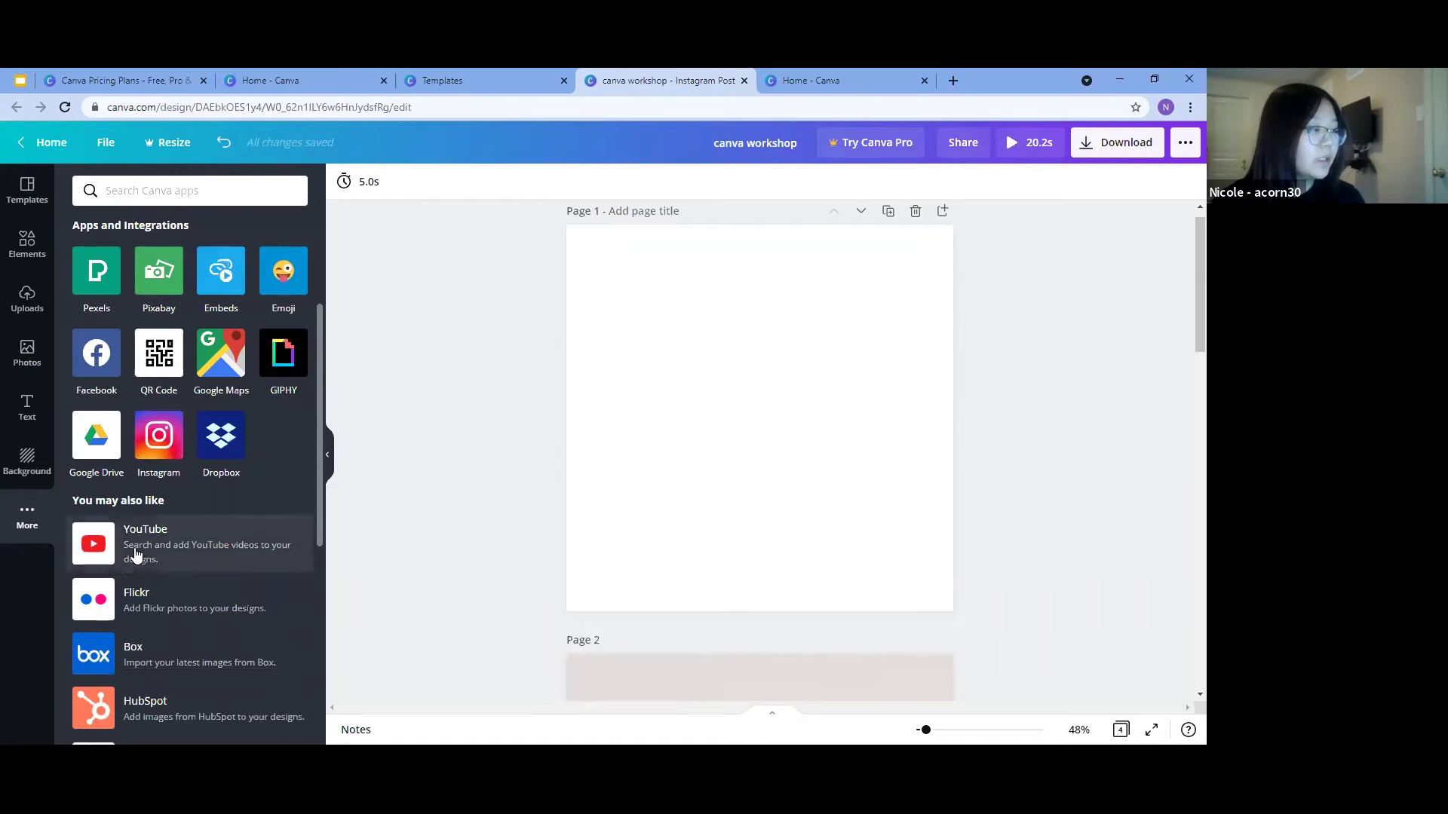
pyautogui.scroll(-1, 140, 564)
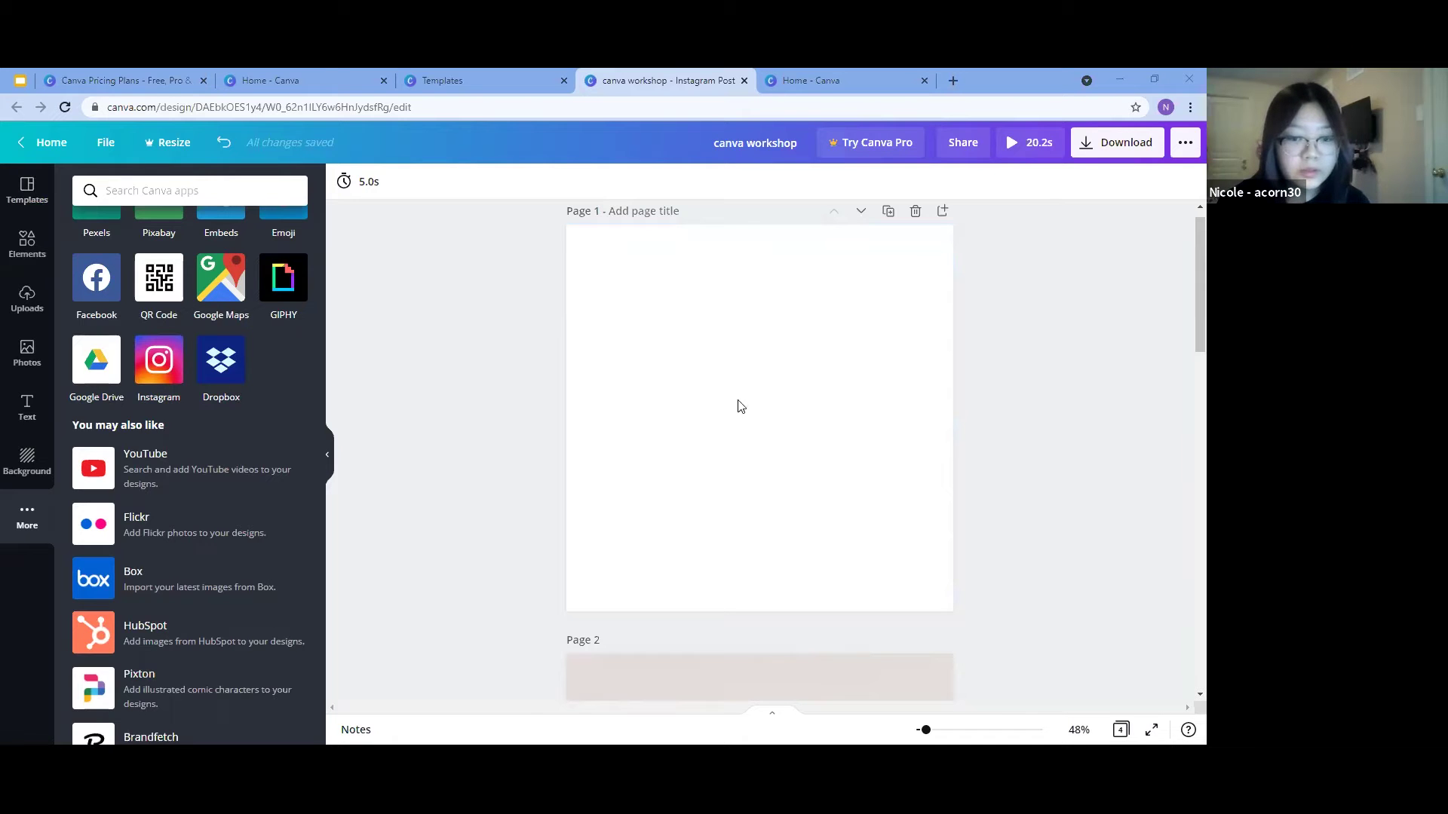
# Title page 1 "picture 1" and page 2 "picture 2"
pyautogui.scroll(-1, 763, 452)
pyautogui.scroll(-3, 766, 453)
pyautogui.scroll(4, 769, 439)
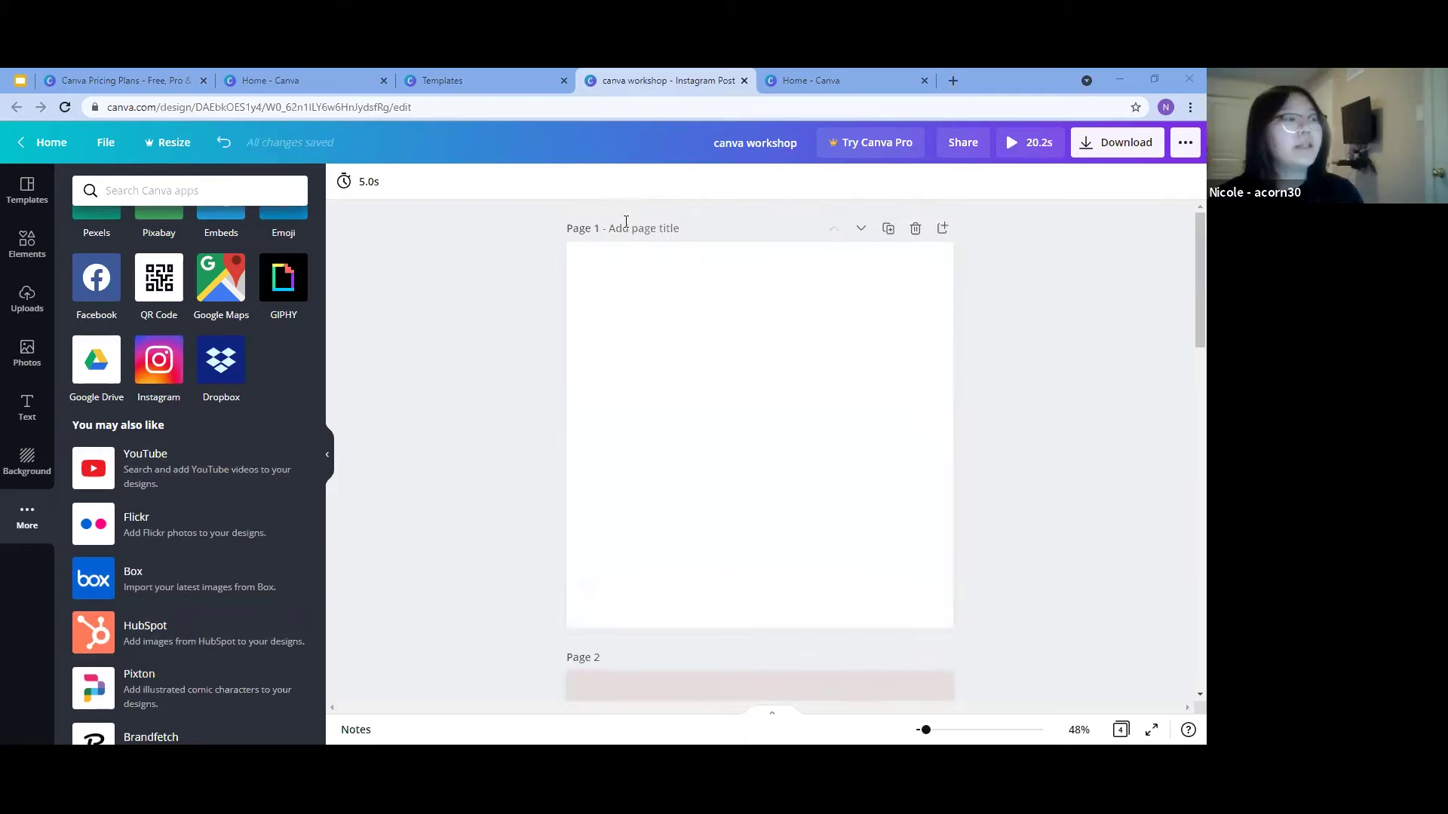
pyautogui.click(629, 228)
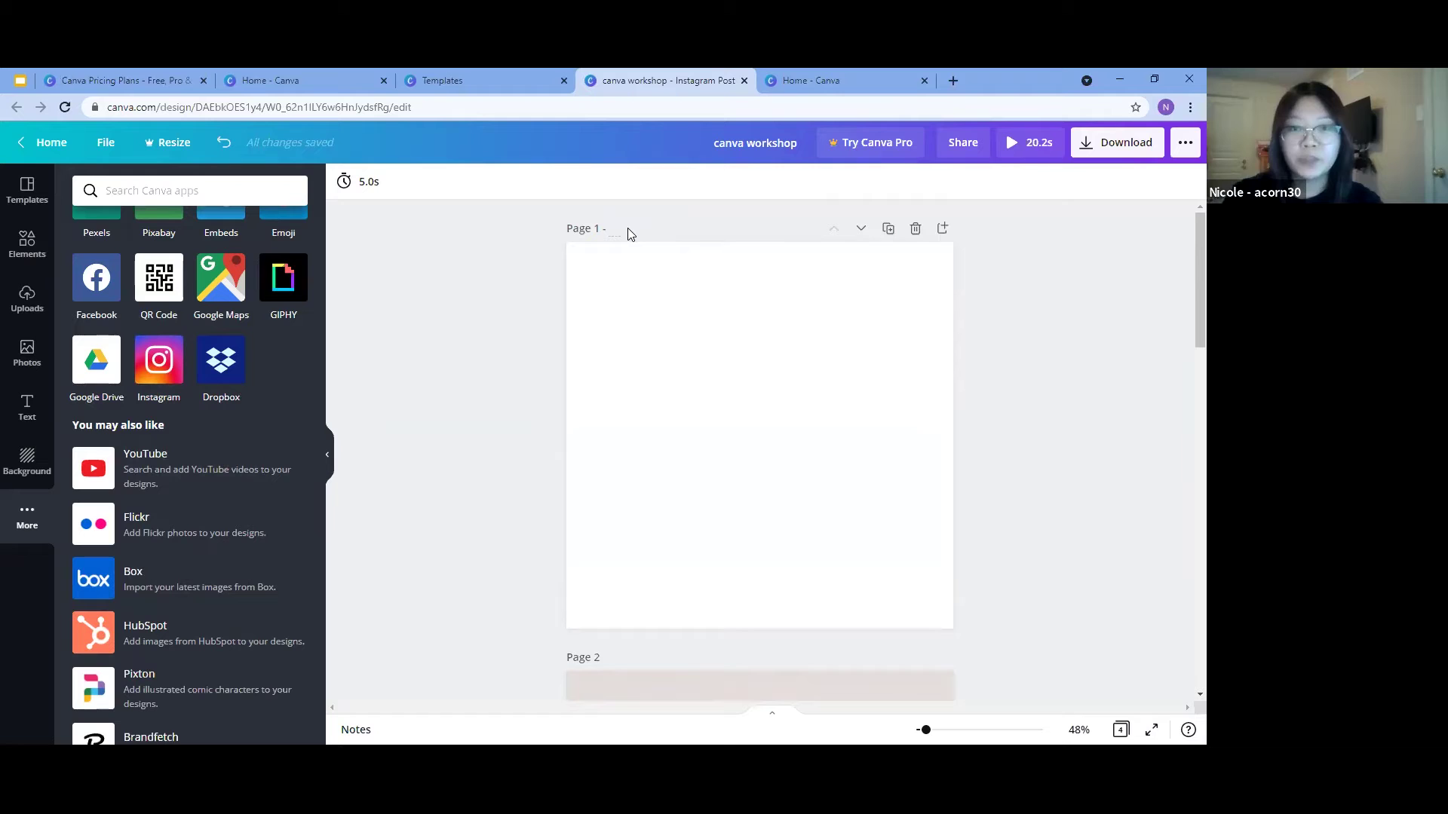
pyautogui.write('picture 1')
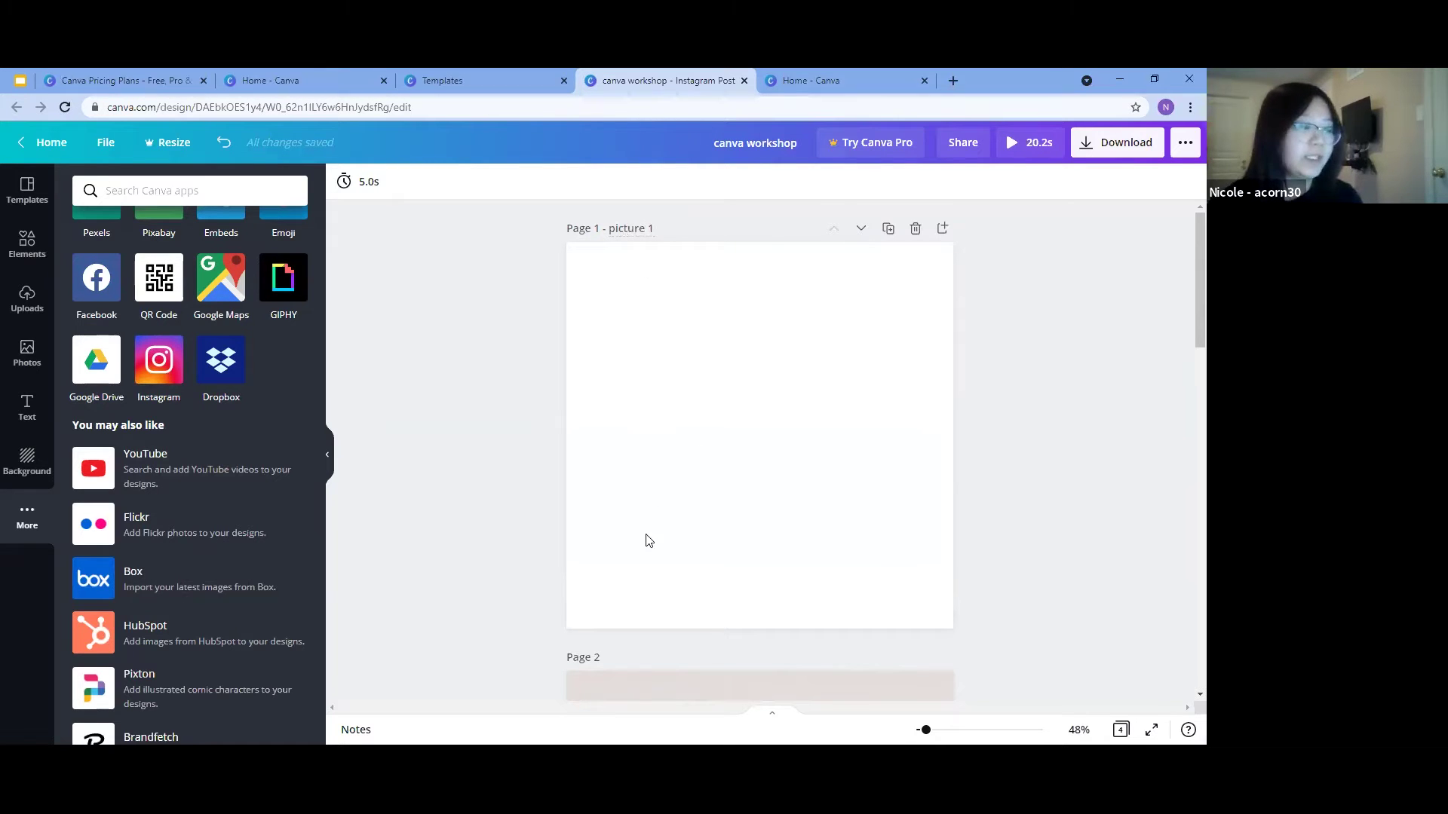
pyautogui.scroll(-2, 640, 517)
pyautogui.click(643, 506)
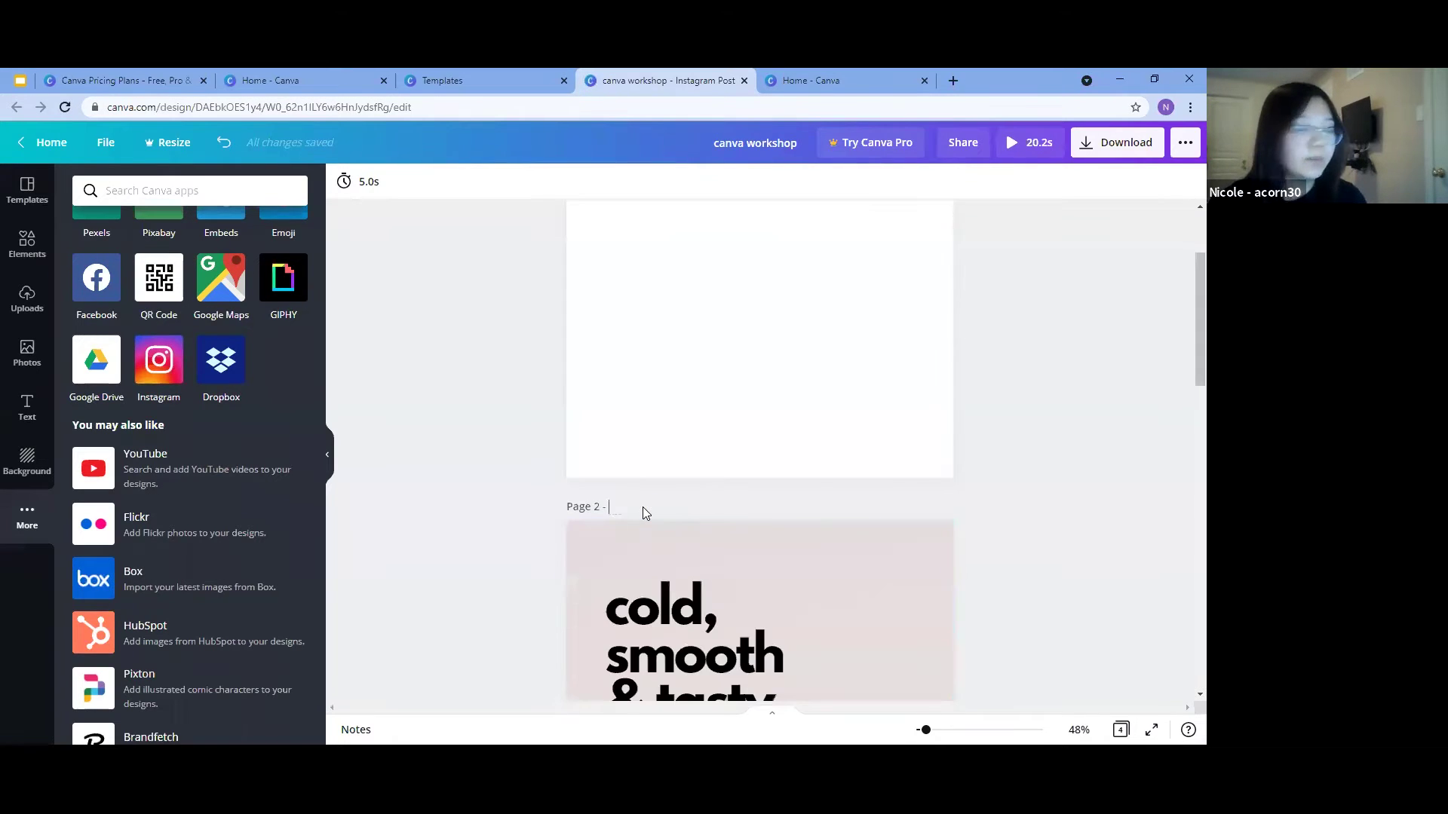
pyautogui.write('picture 2')
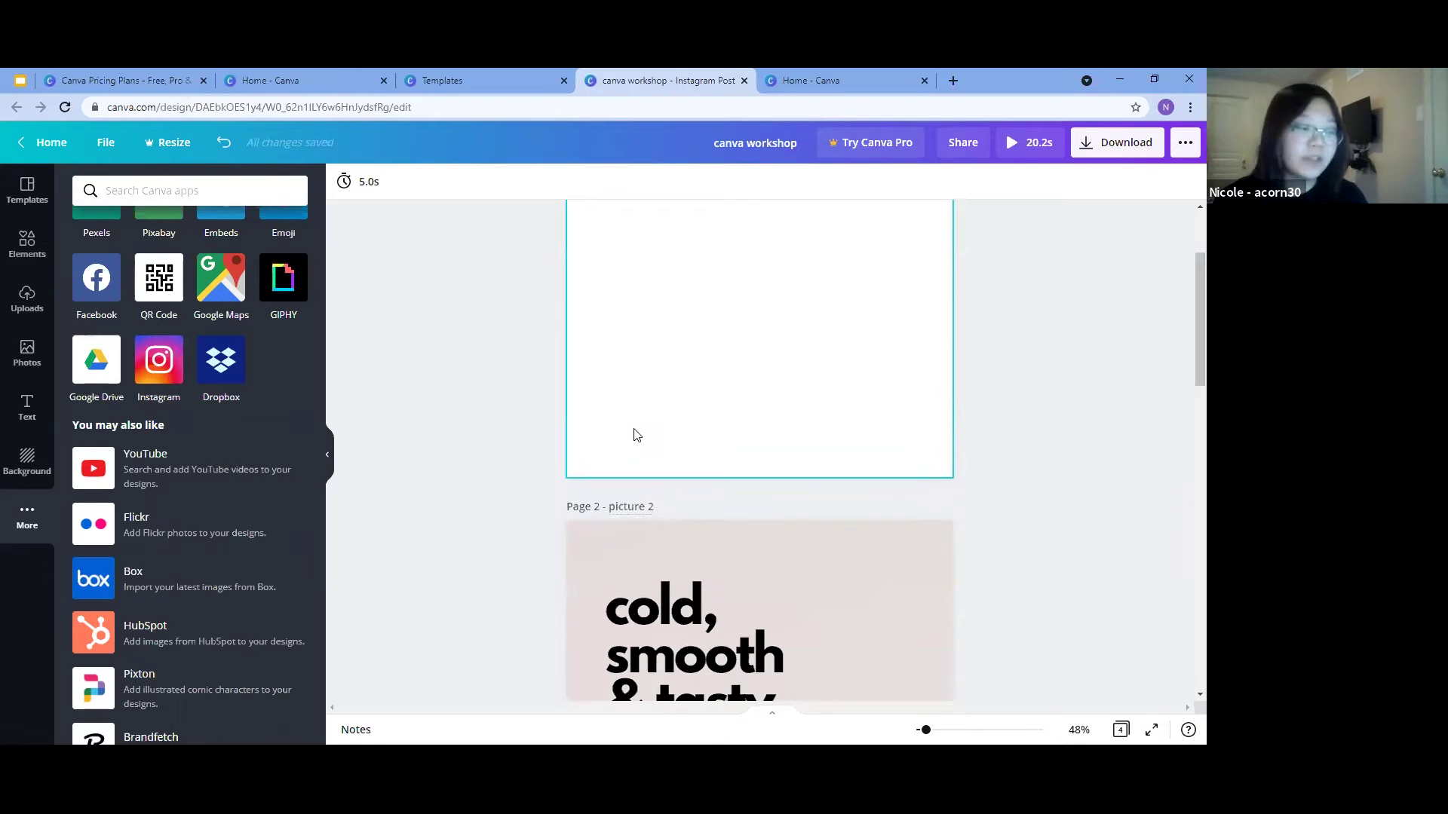
# Add a new blank page directly after page 1
pyautogui.scroll(2, 882, 407)
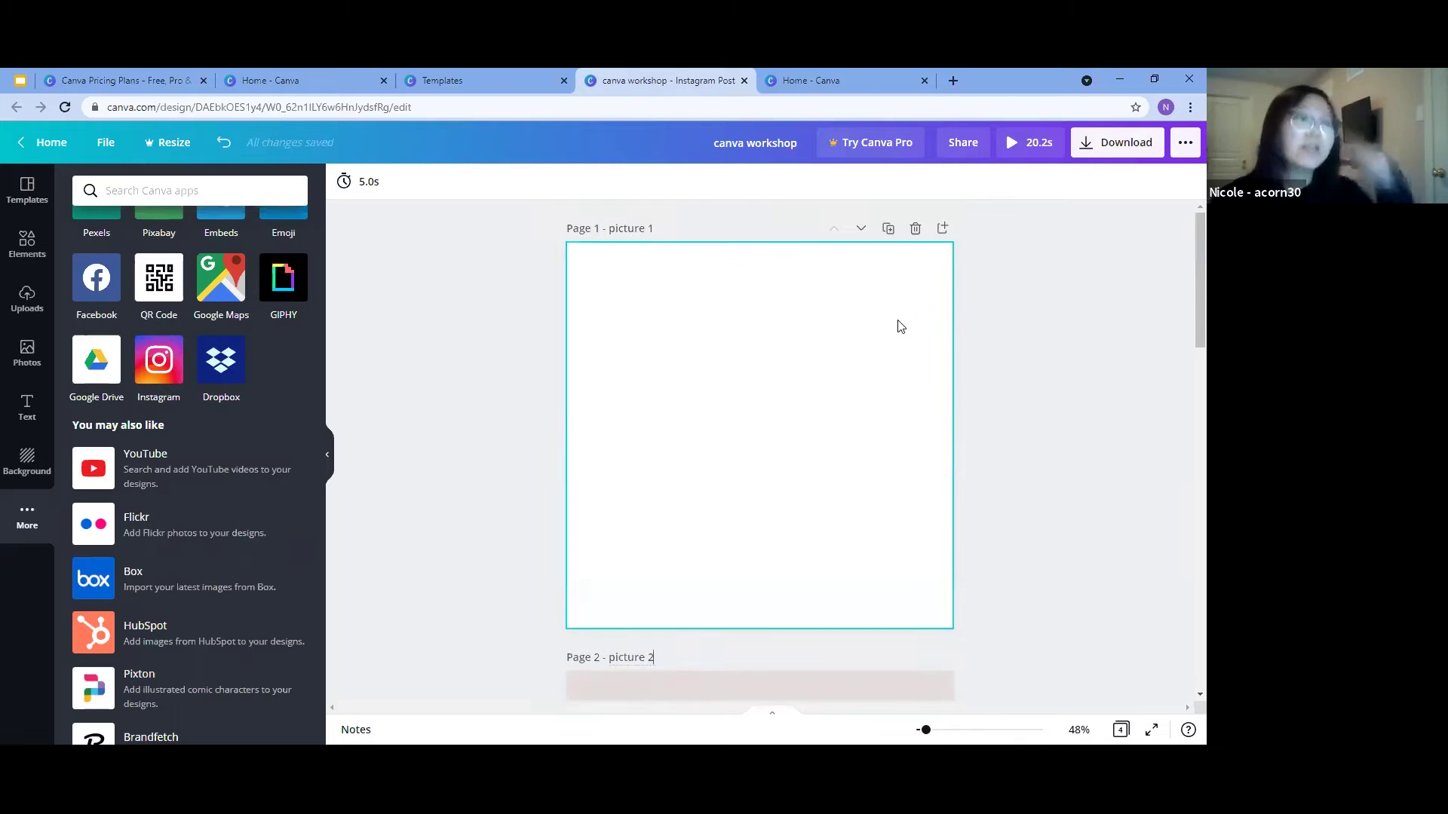
pyautogui.click(941, 231)
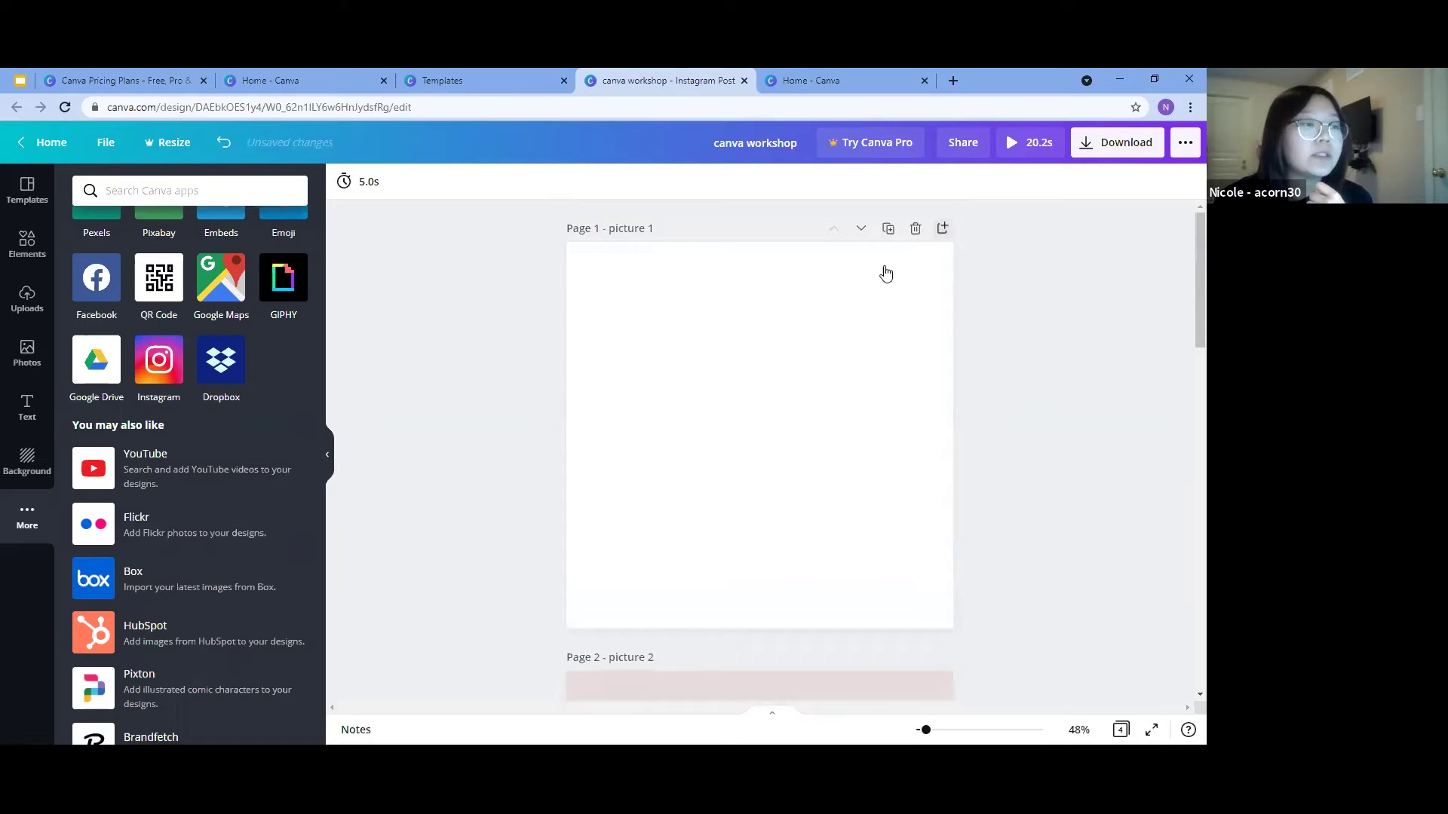
pyautogui.scroll(2, 942, 279)
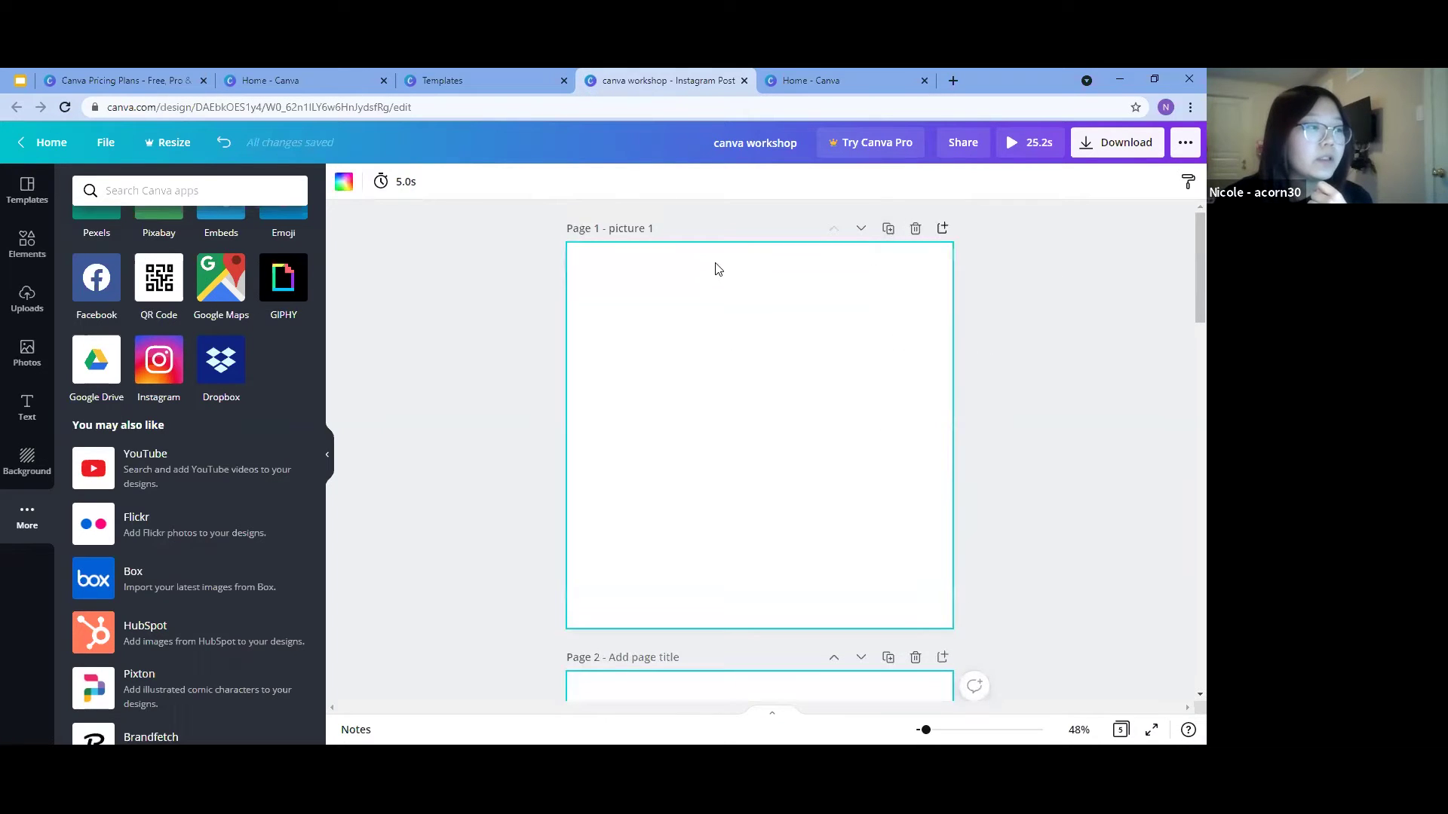
# Add the comment "edit this" to page 1
pyautogui.rightClick(888, 359)
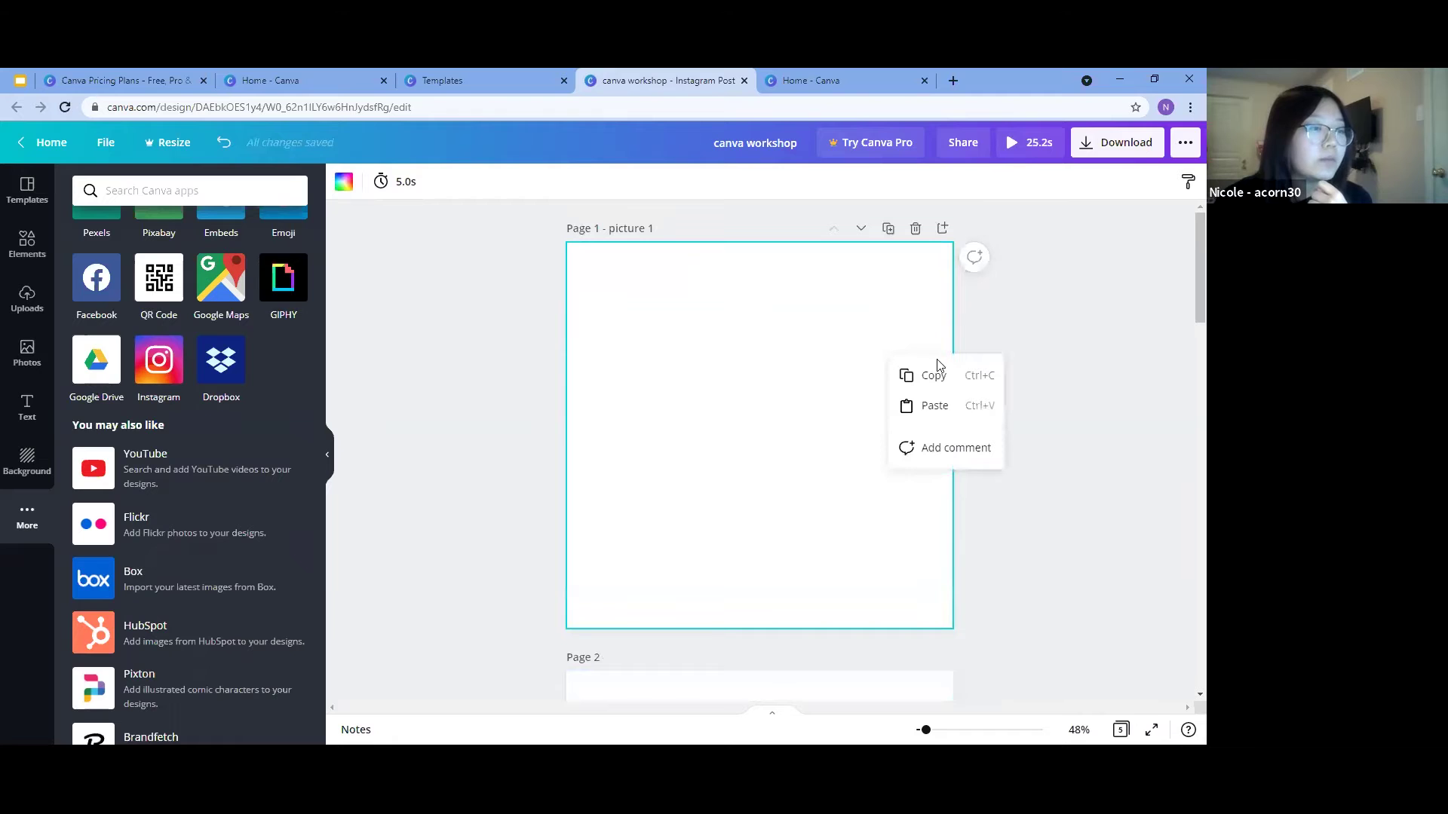
pyautogui.click(939, 449)
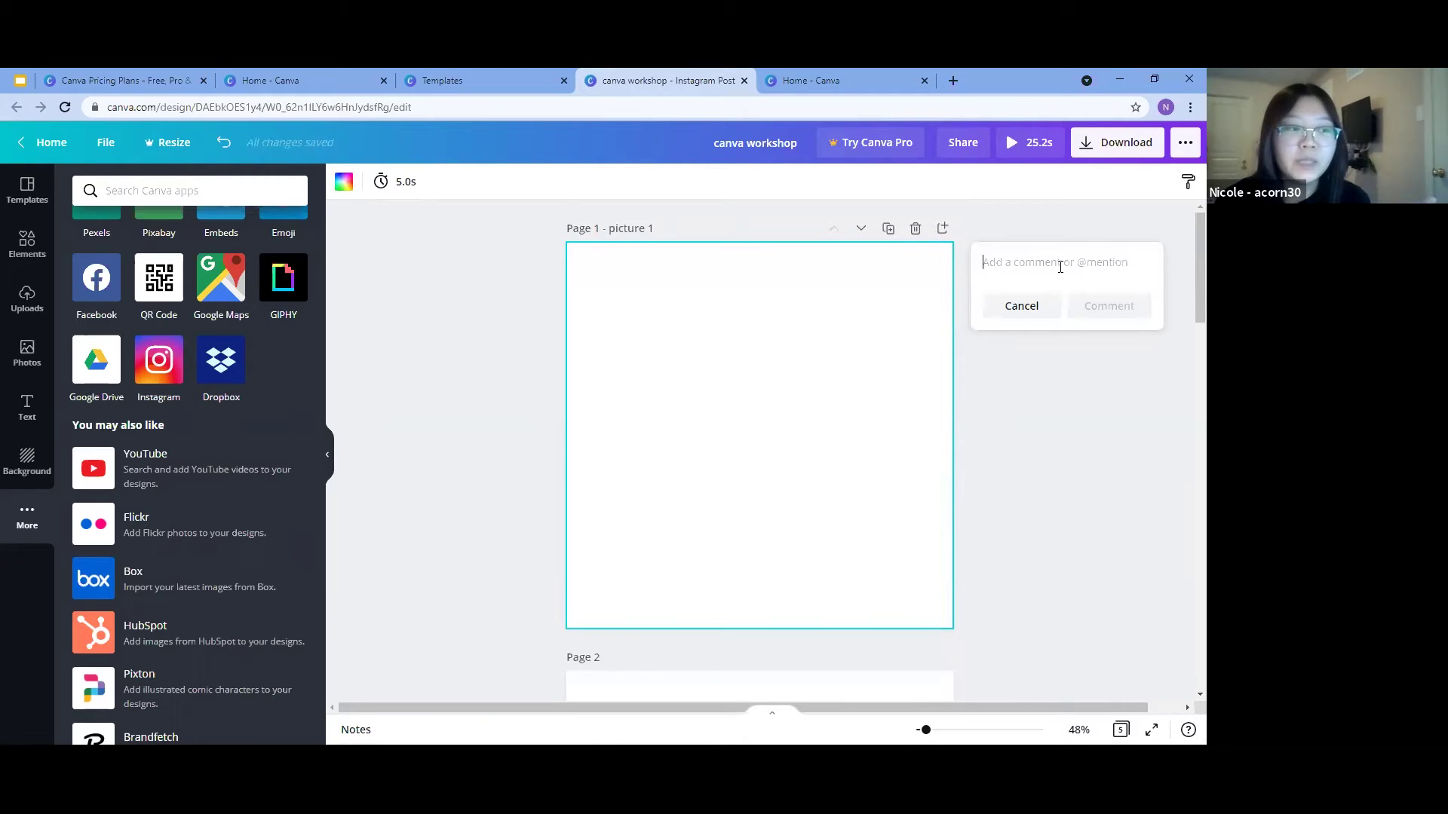
pyautogui.write('edit')
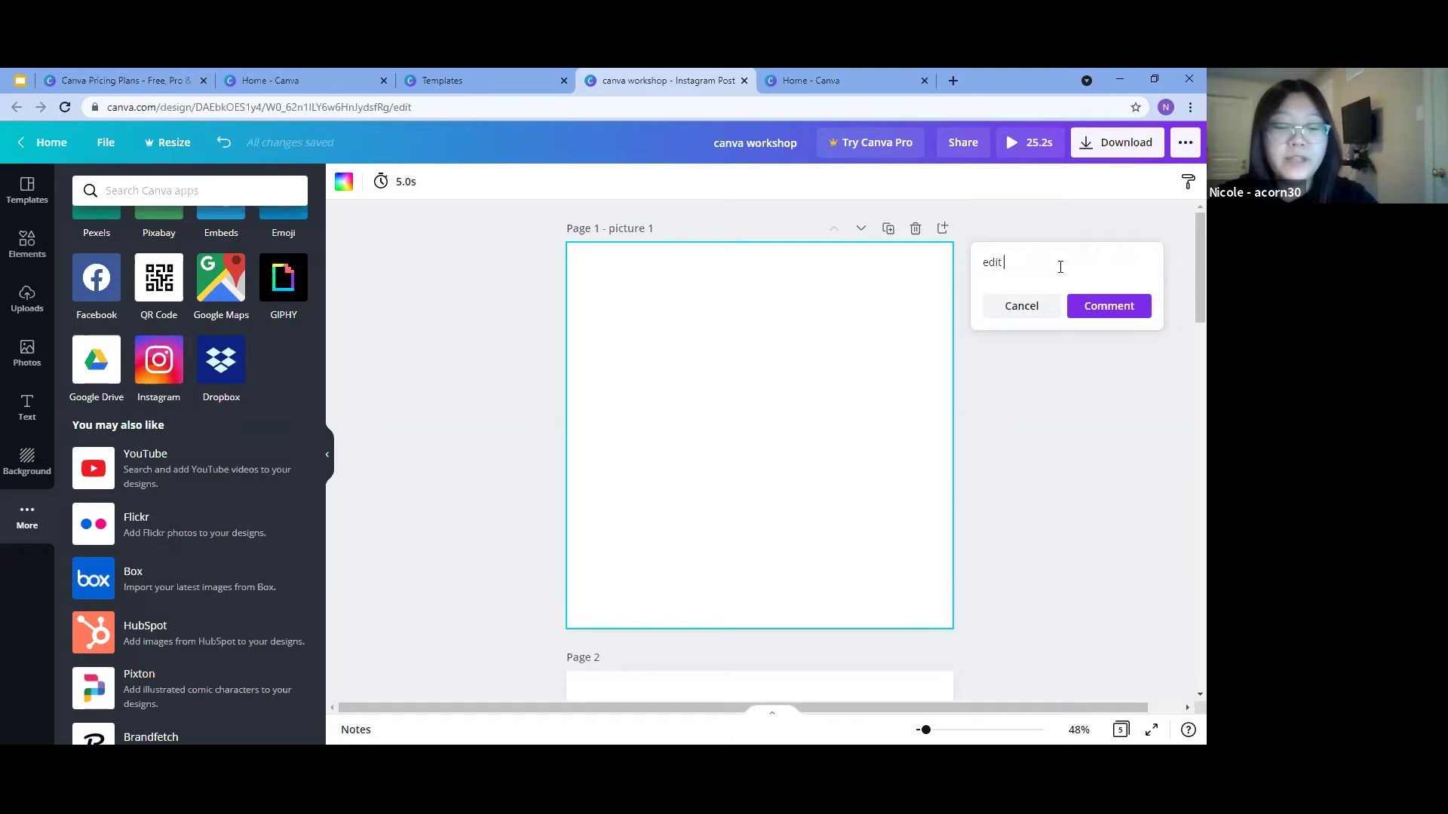
pyautogui.click(1146, 311)
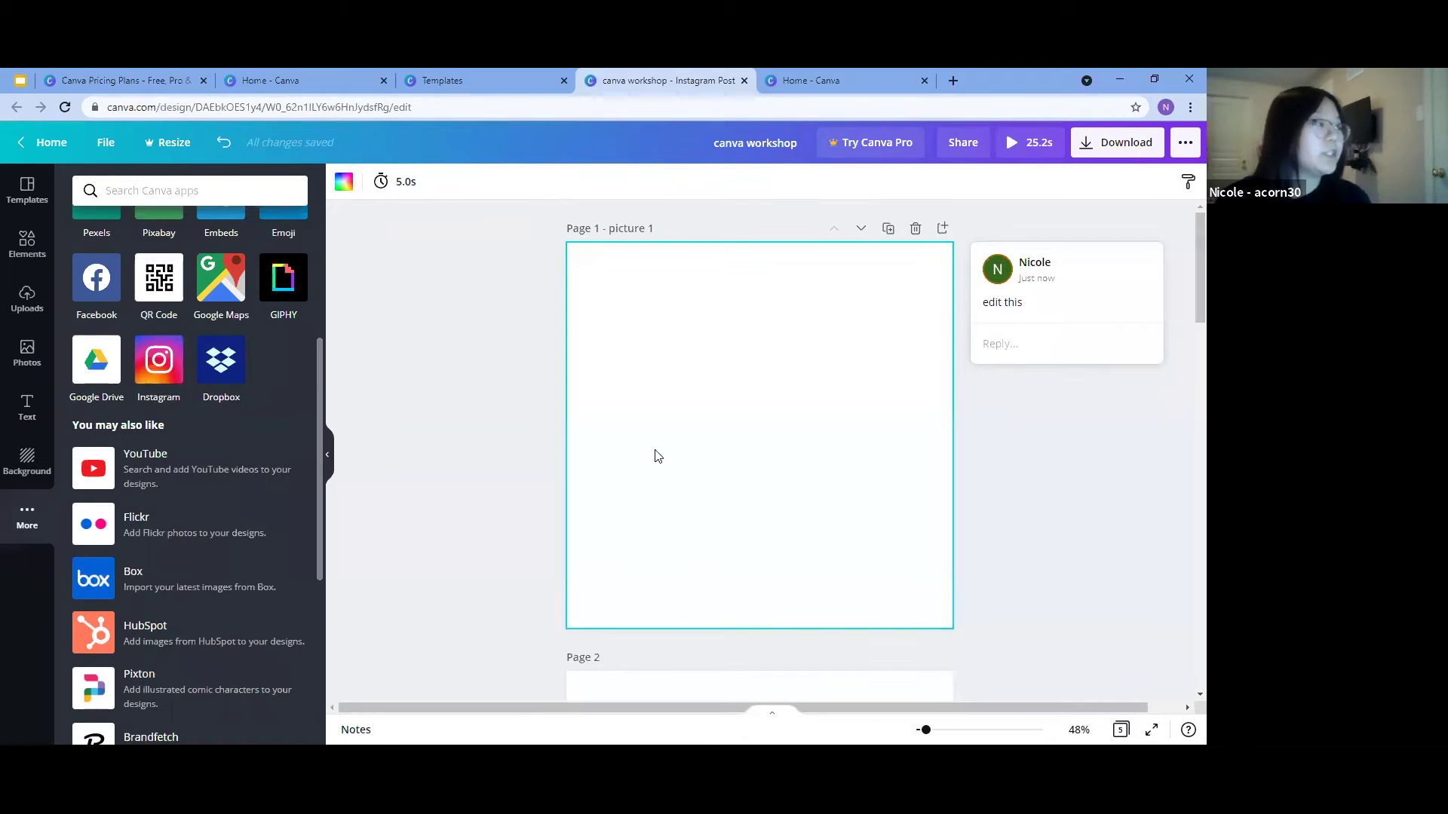
# Change the background of the "cold, smooth & tasty." page to the gold photo color
pyautogui.scroll(-1, 672, 475)
pyautogui.scroll(-6, 679, 479)
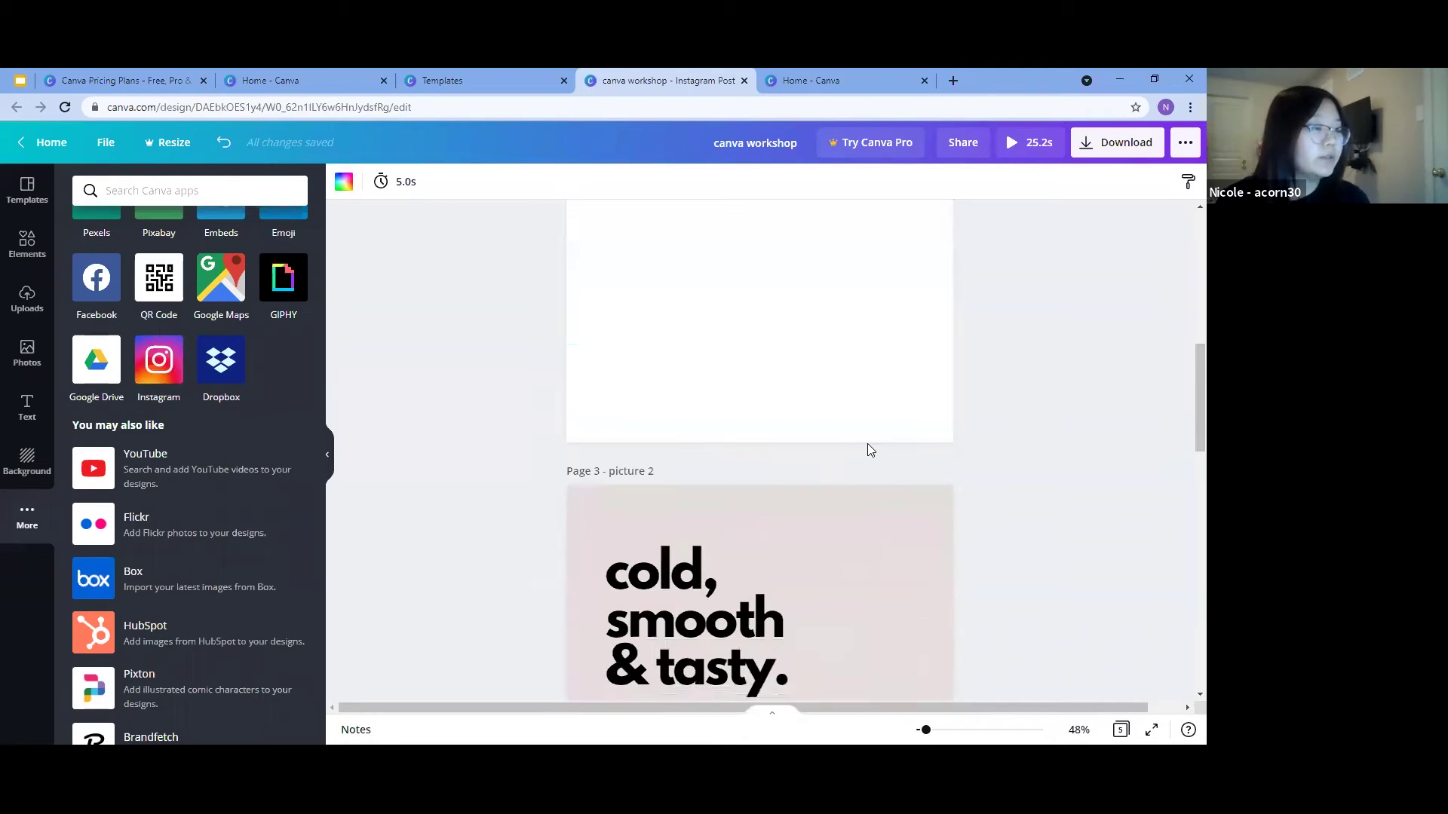
pyautogui.scroll(-2, 867, 445)
pyautogui.click(866, 422)
pyautogui.scroll(-1, 754, 452)
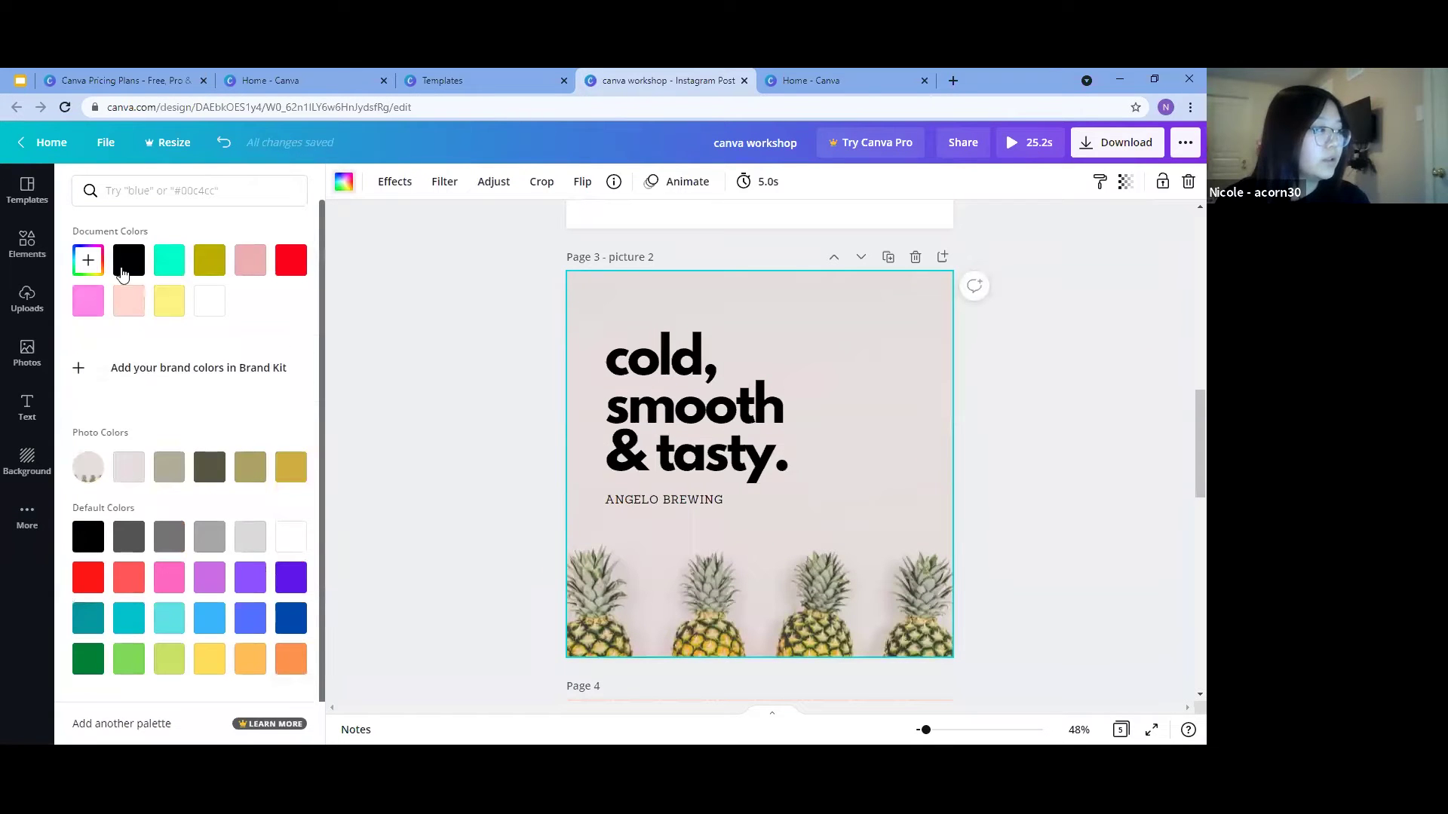
pyautogui.click(290, 467)
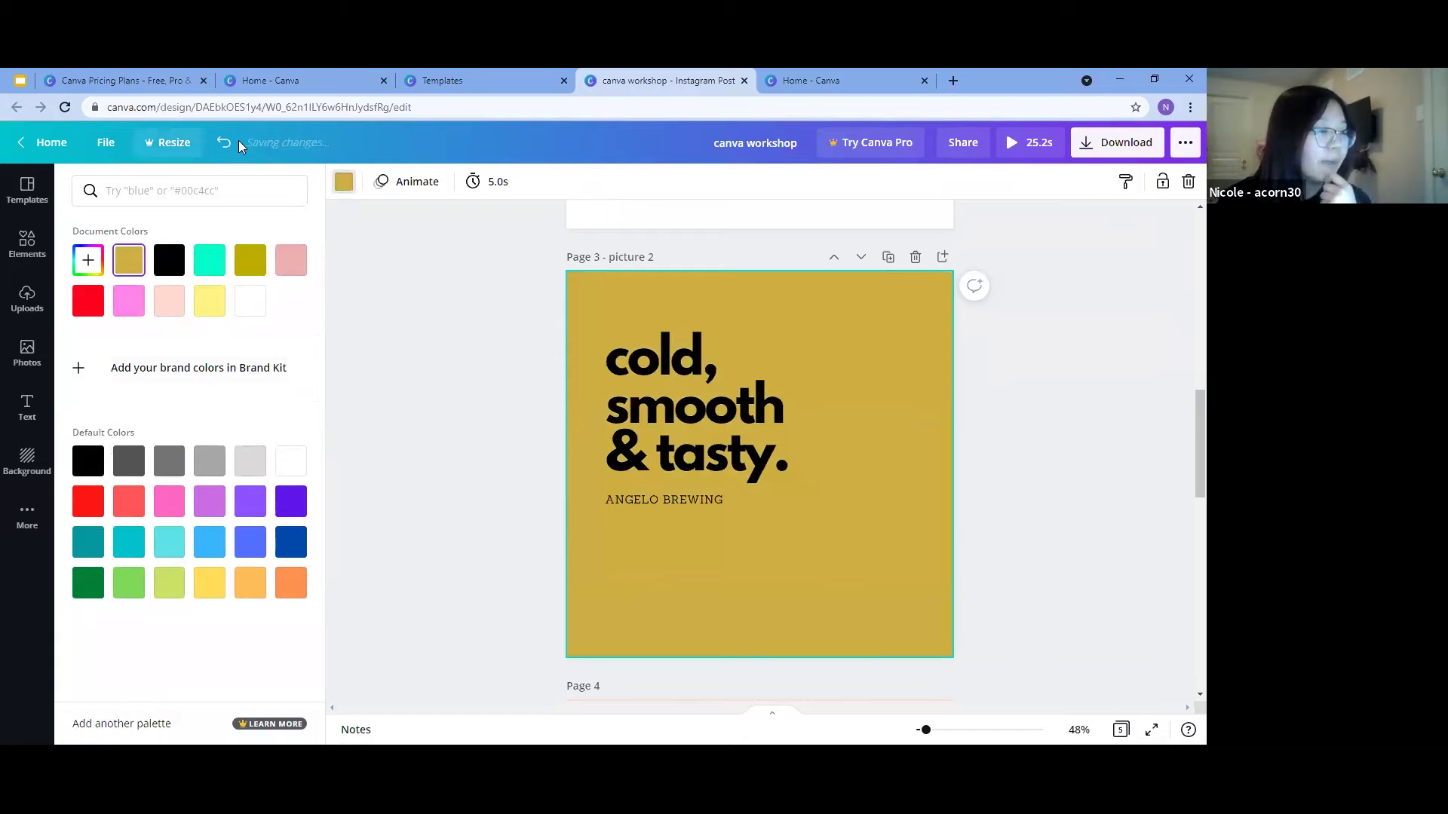
# Undo the gold page background, and try the "cold, smooth & tasty." heading in red and in the gold photo color, undoing each
pyautogui.hotkey('ctrl', 'z')
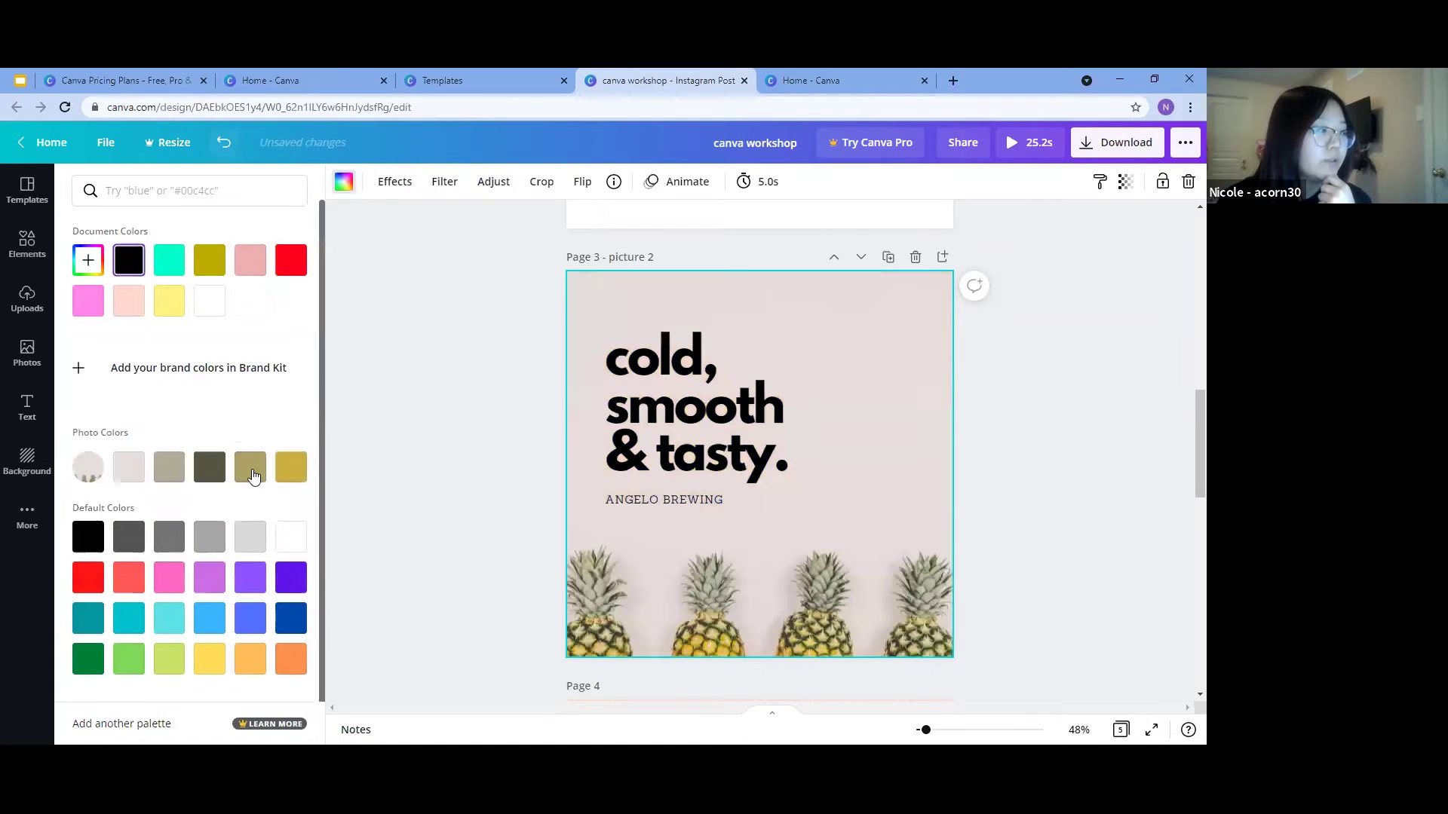
pyautogui.click(288, 273)
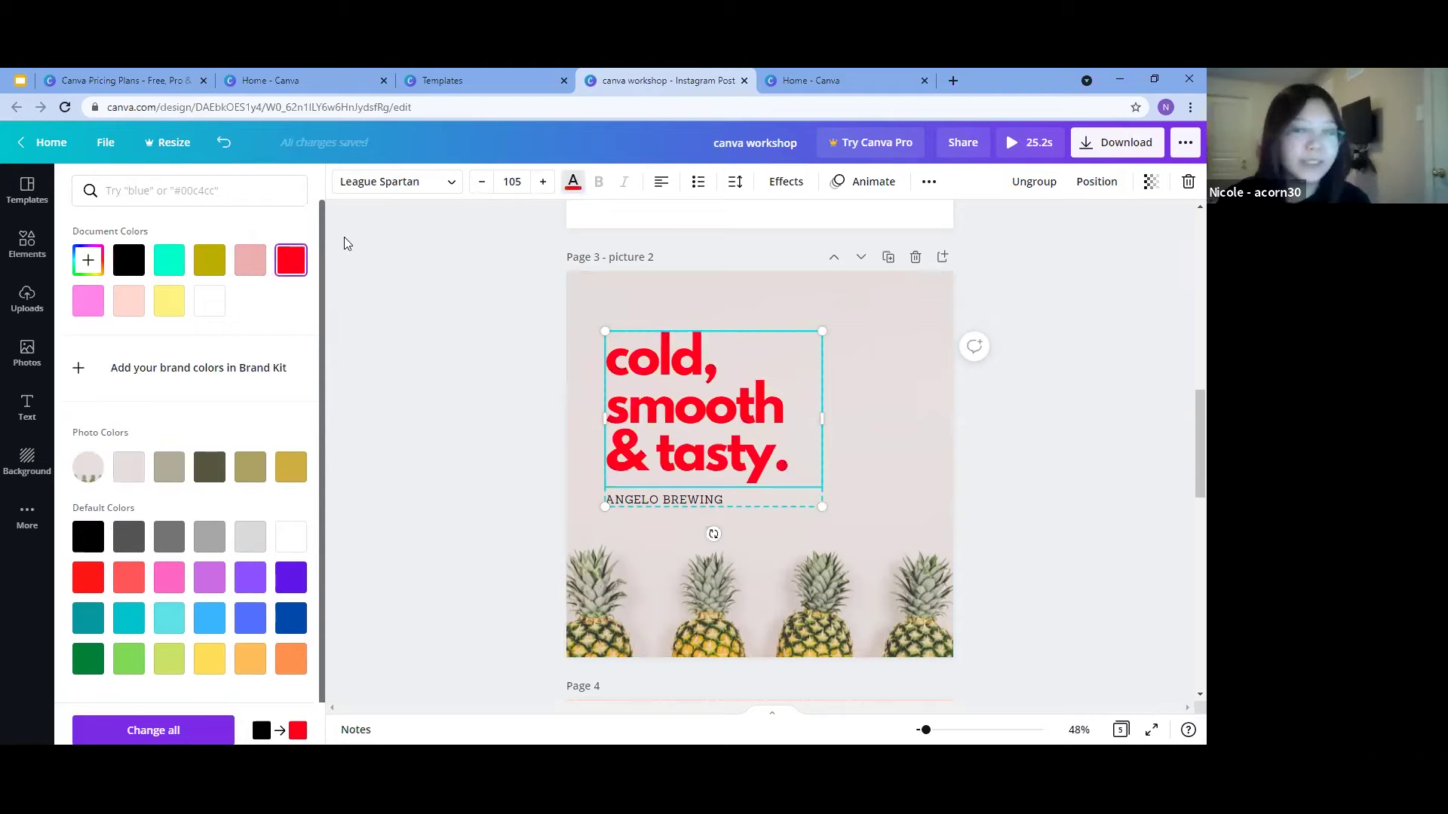
pyautogui.click(224, 142)
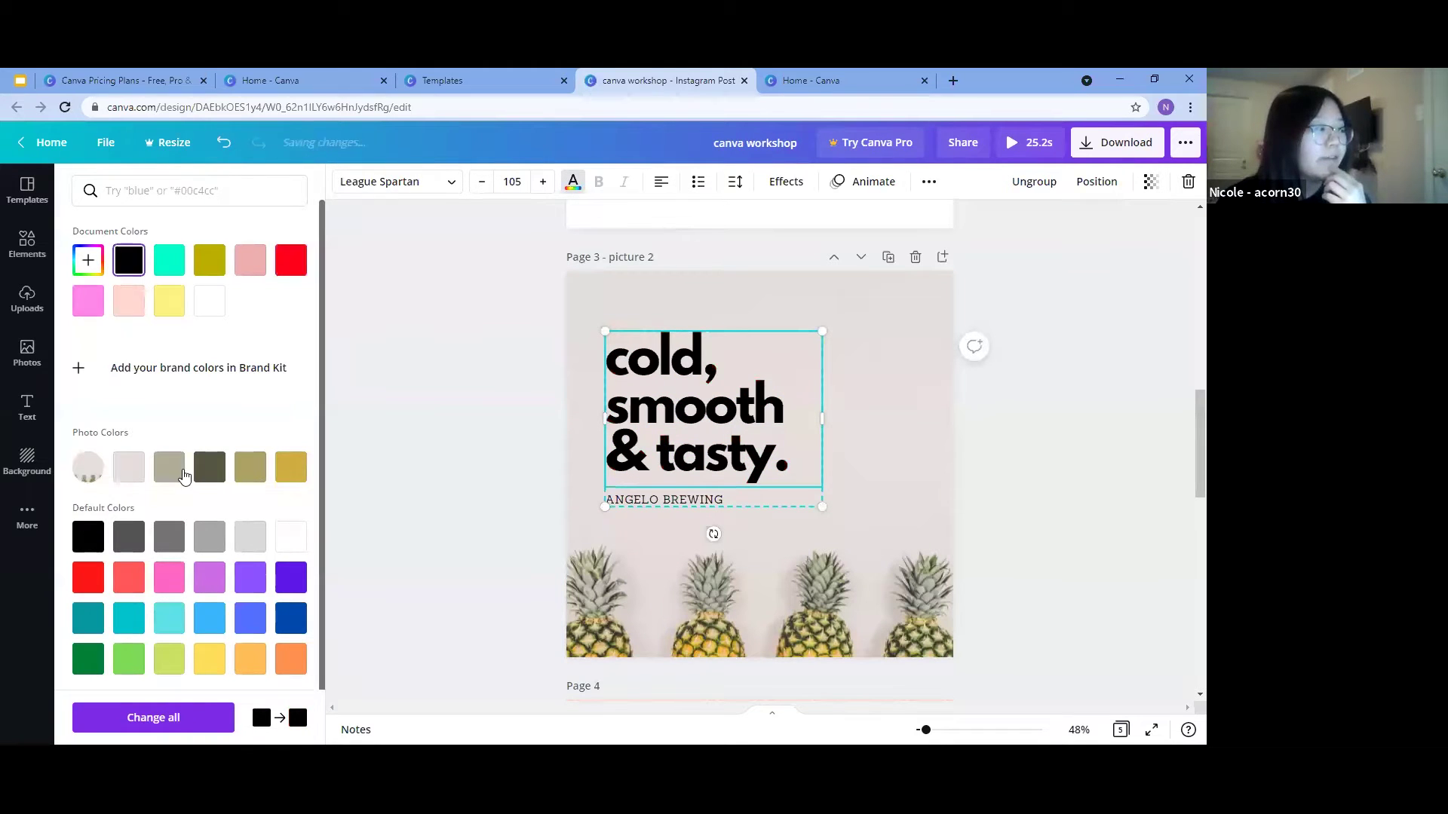
pyautogui.click(290, 471)
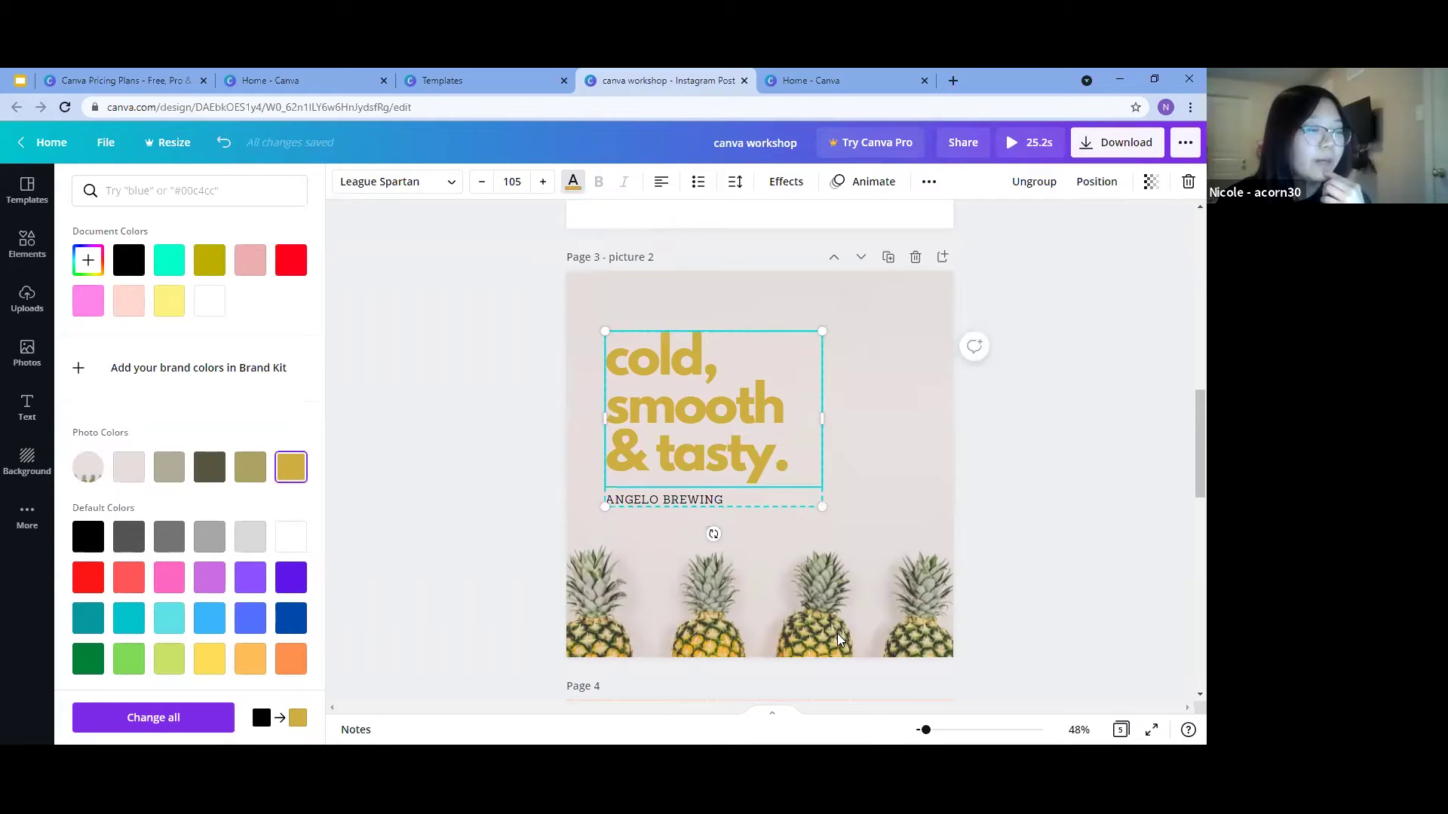
pyautogui.click(223, 142)
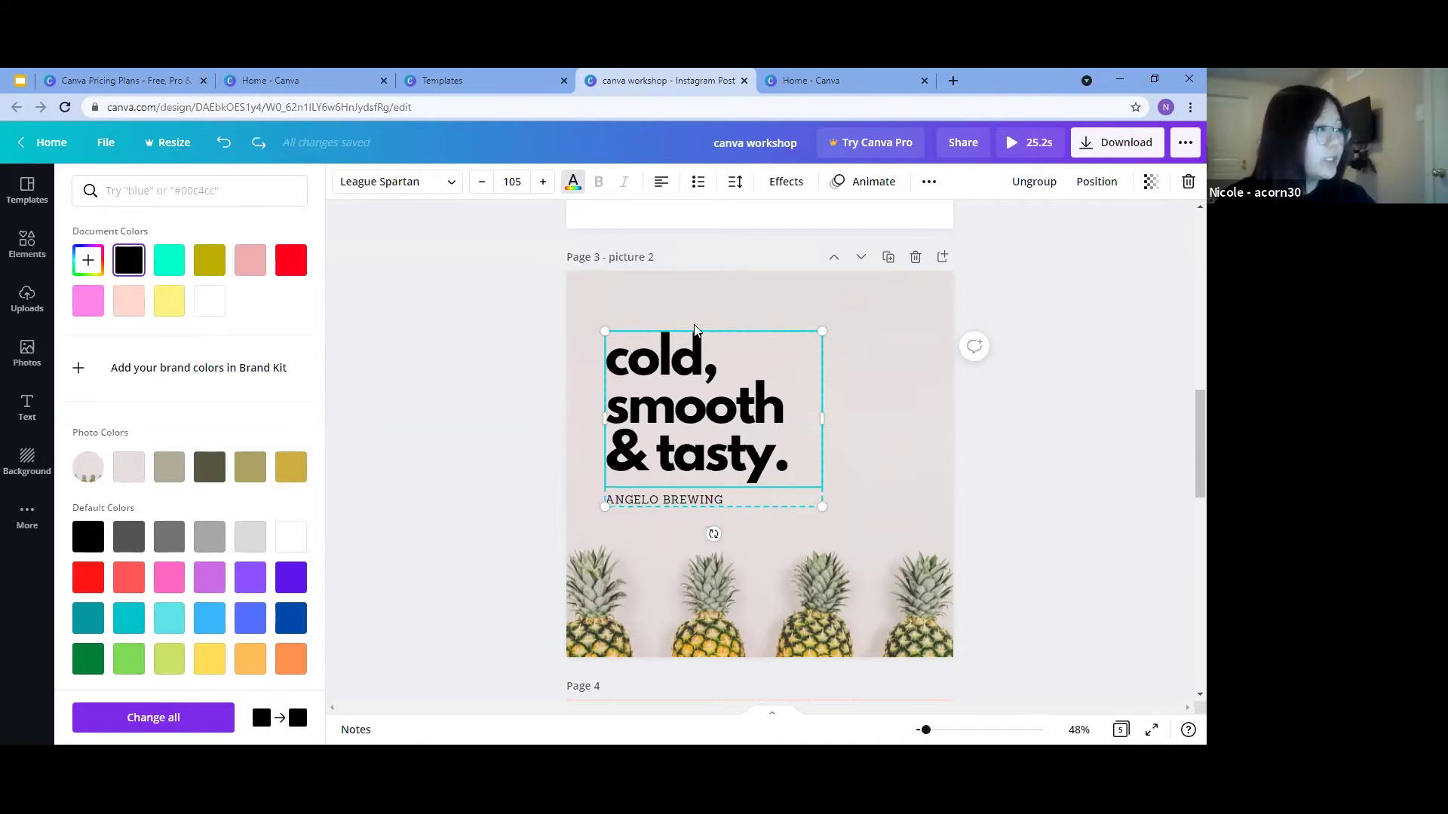
# Try the Afterglow filter on the pineapple background photo and undo it
pyautogui.click(890, 519)
pyautogui.click(444, 182)
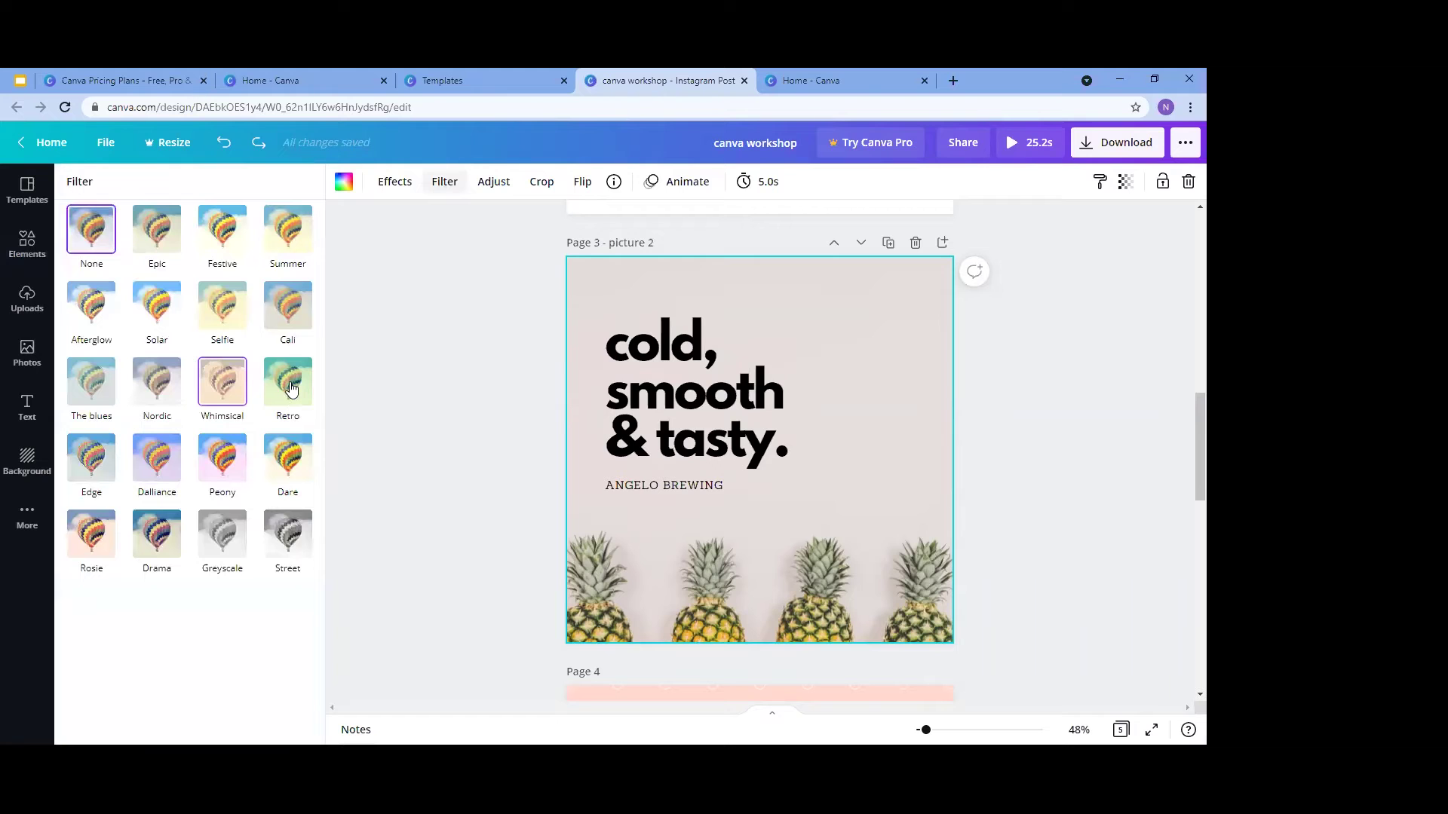
pyautogui.click(106, 336)
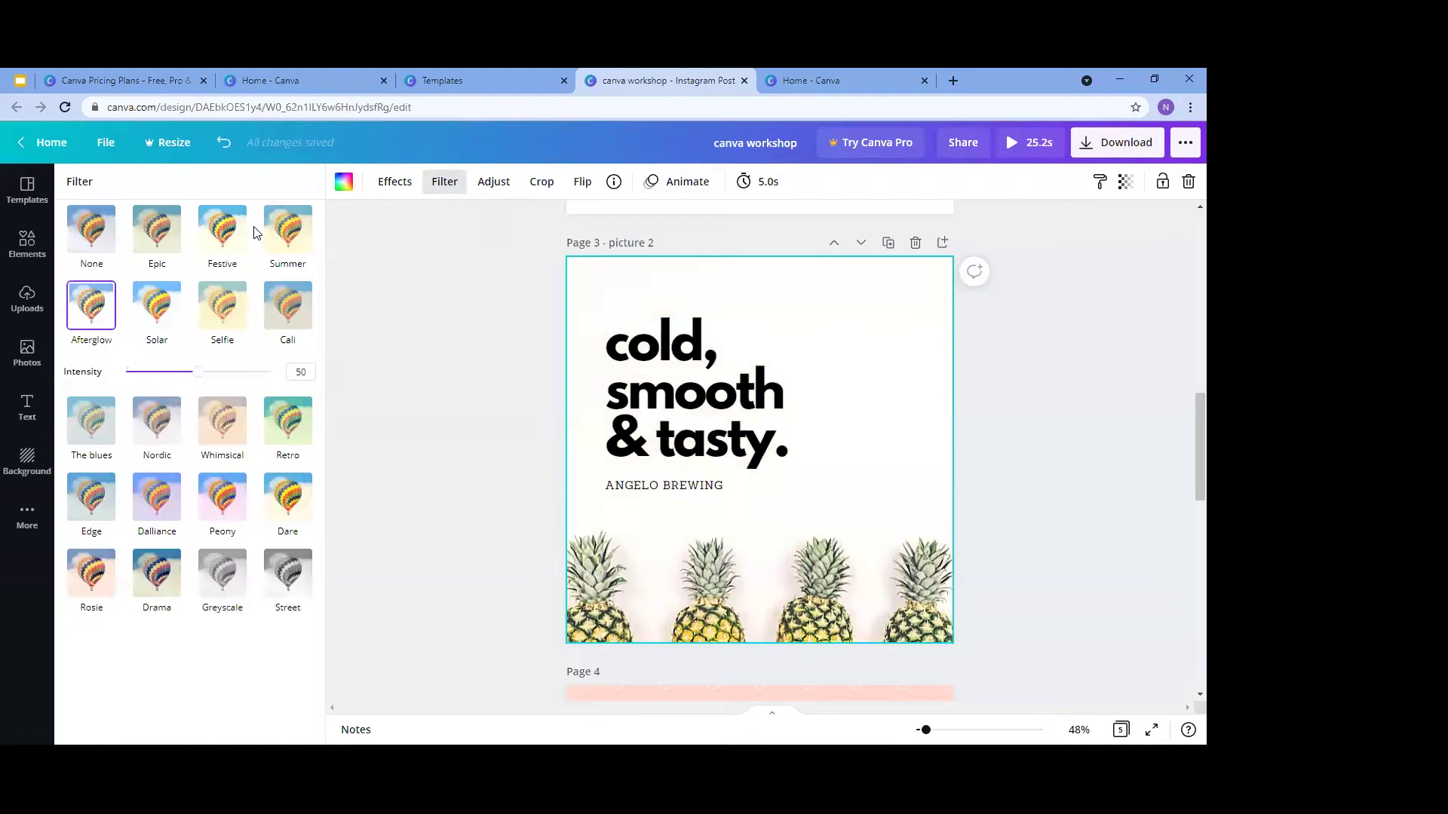
pyautogui.hotkey('ctrl', 'z')
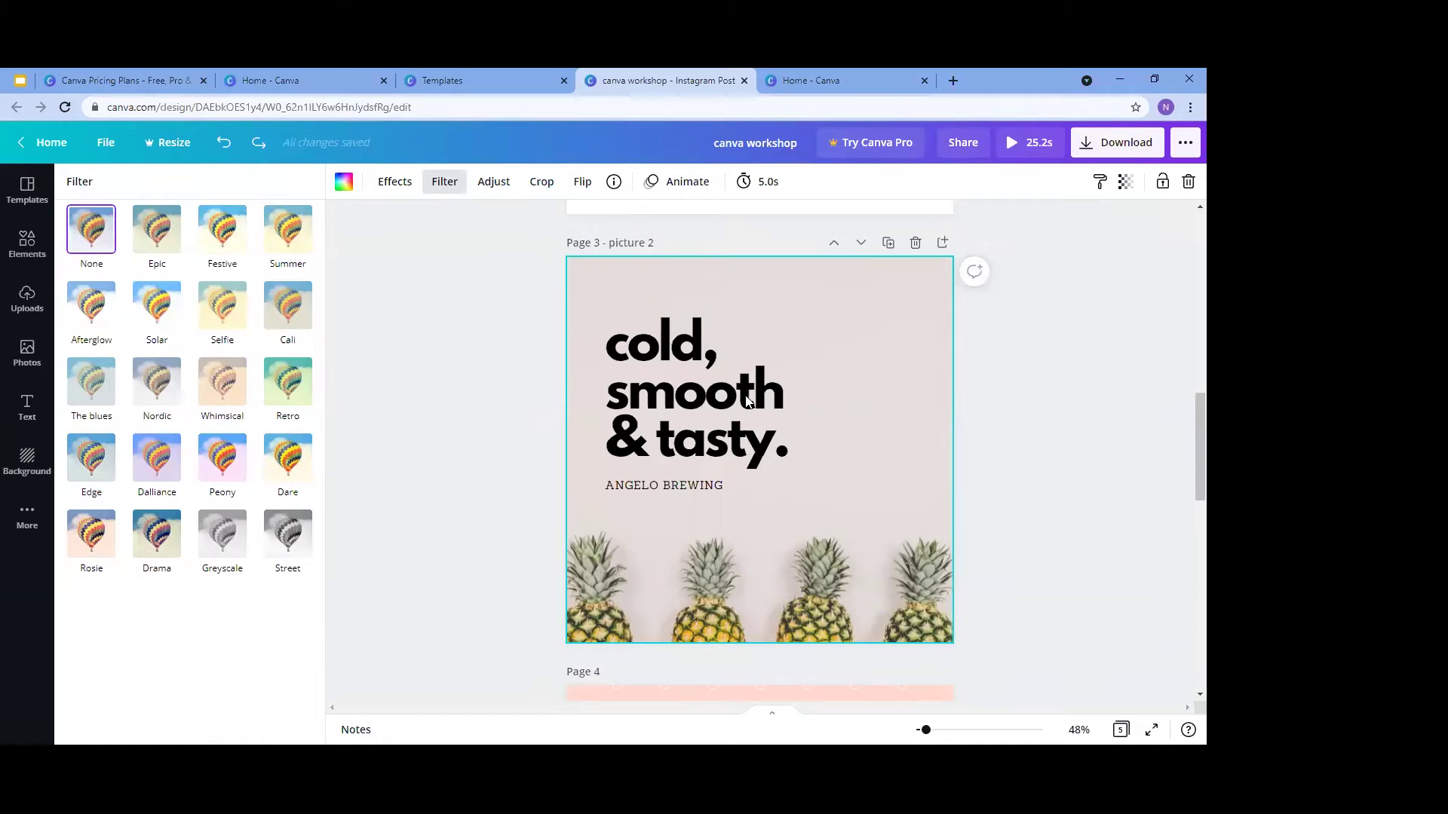
# Browse the background collection and change the background of the "cold, smooth & tasty." page to solid purple
pyautogui.press('Tab')
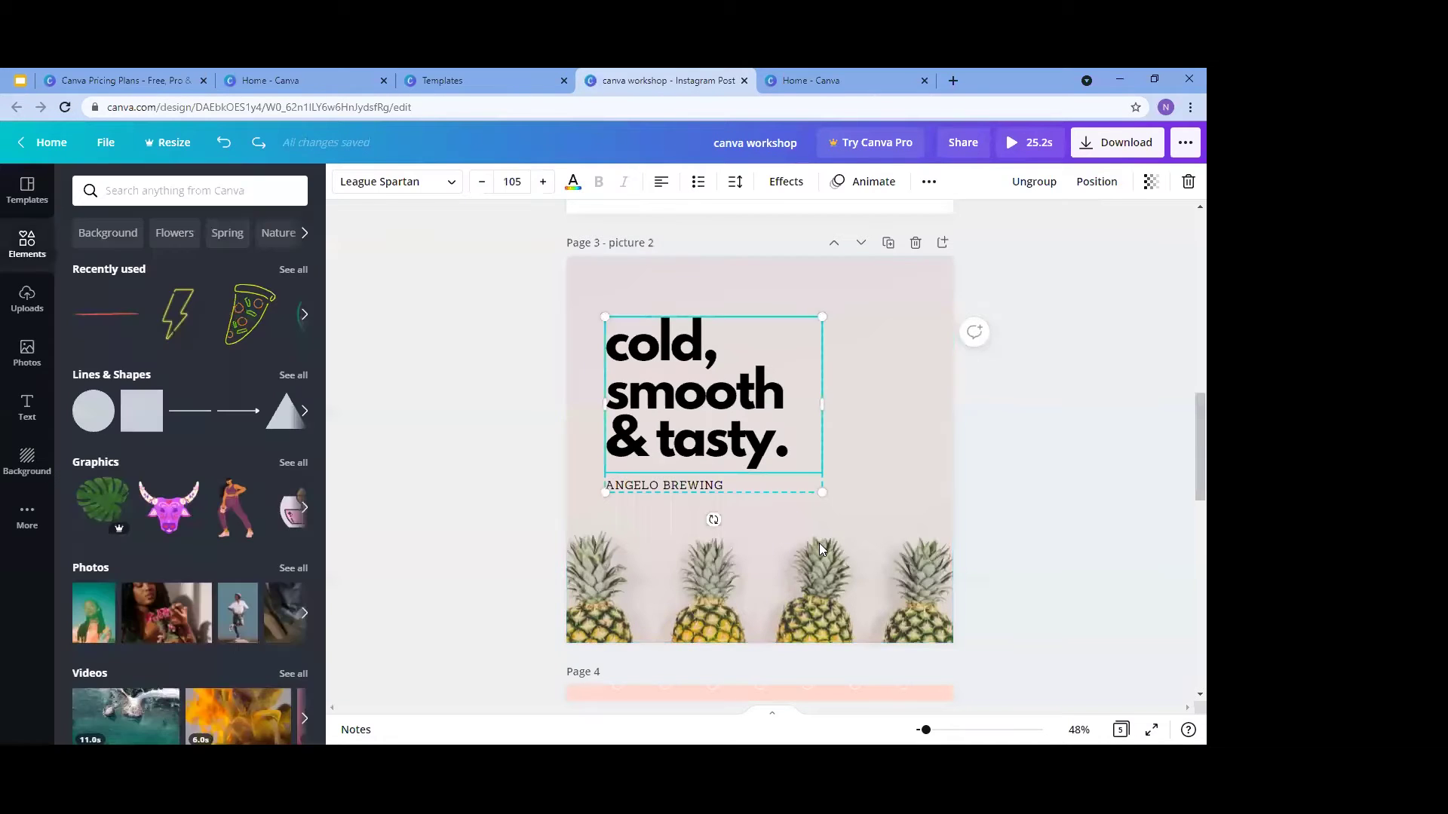
pyautogui.scroll(-2, 819, 549)
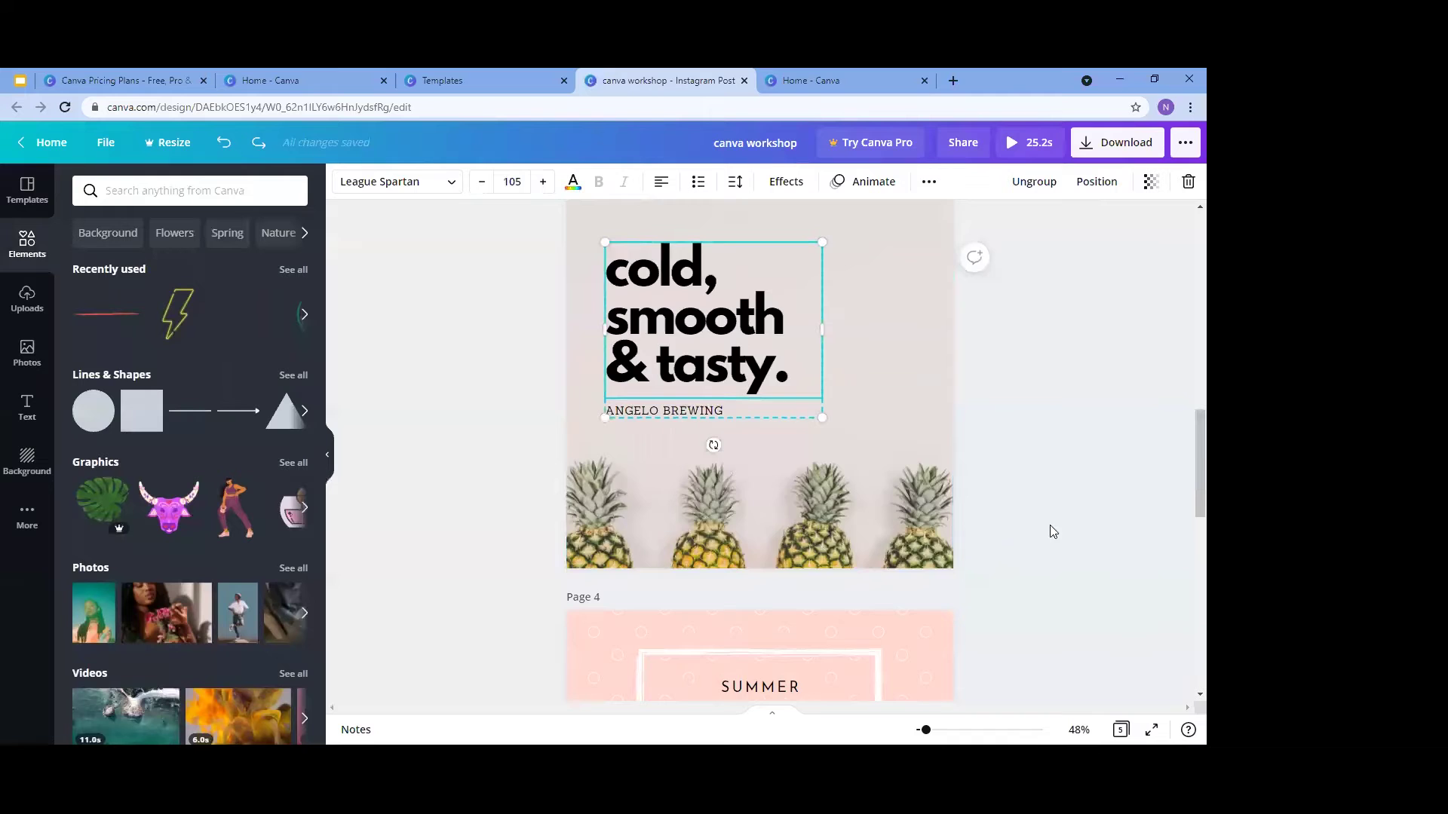
pyautogui.scroll(-3, 1053, 532)
pyautogui.scroll(4, 1052, 532)
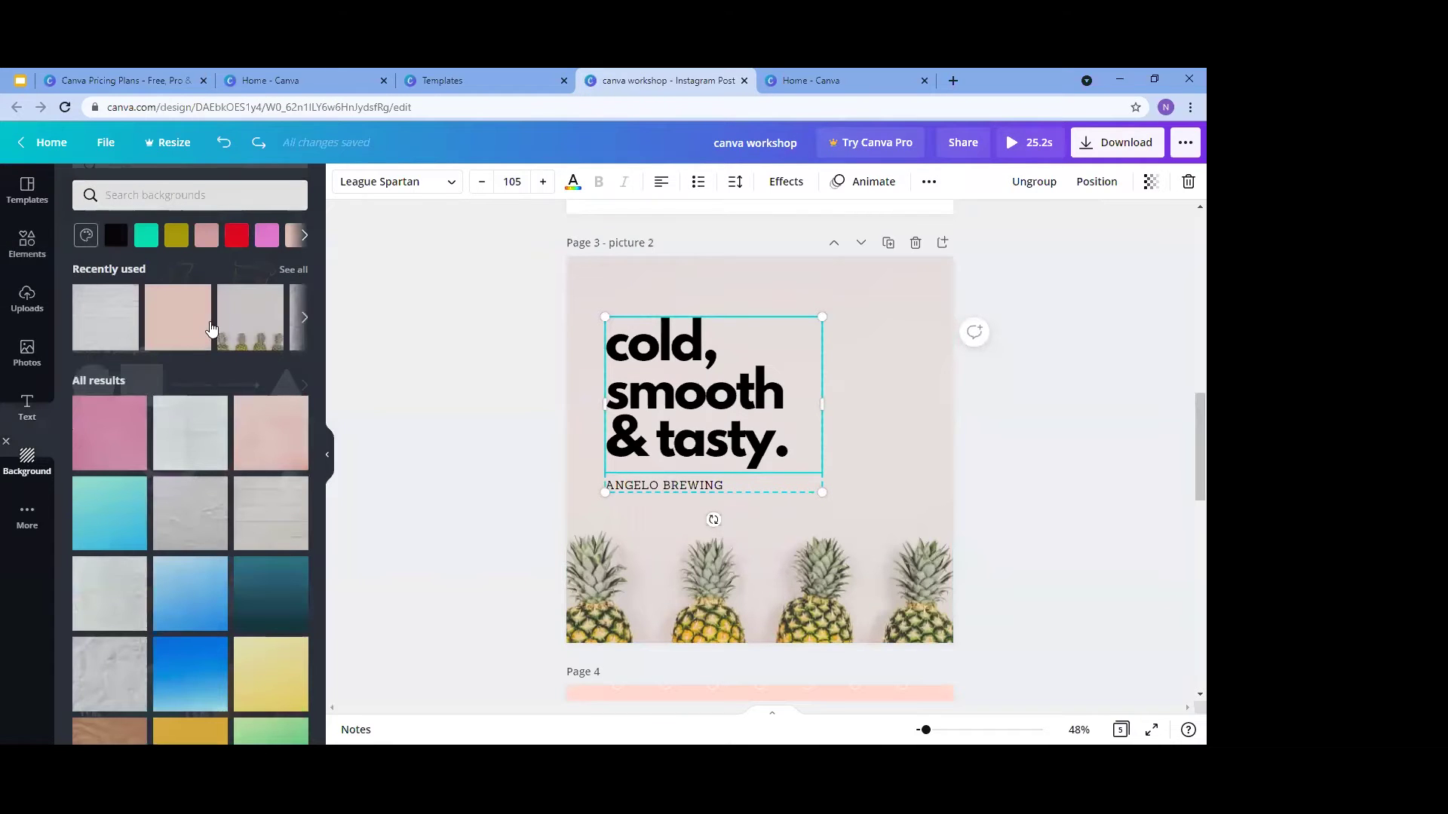
pyautogui.scroll(-3, 175, 323)
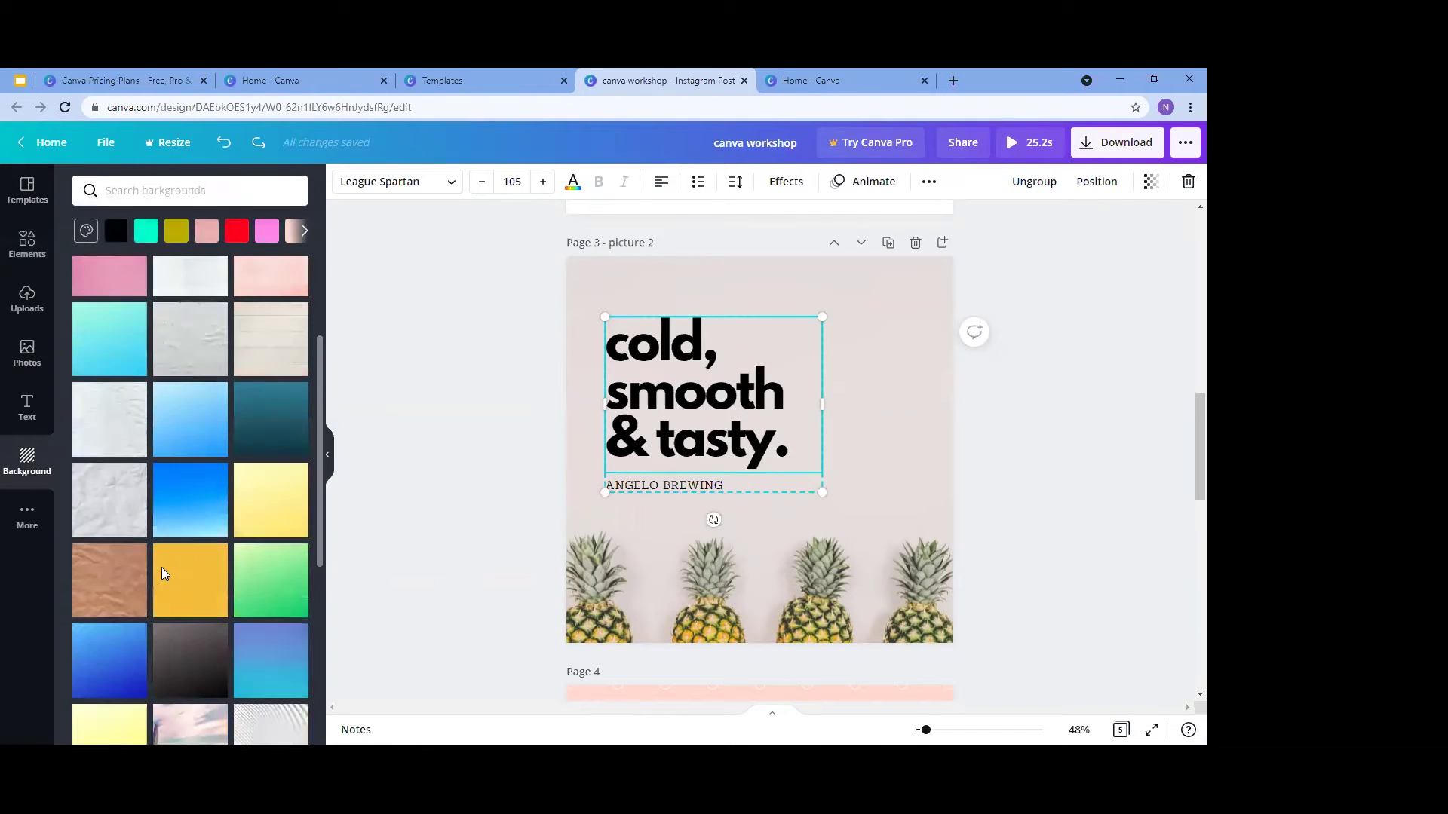
pyautogui.scroll(-2, 166, 569)
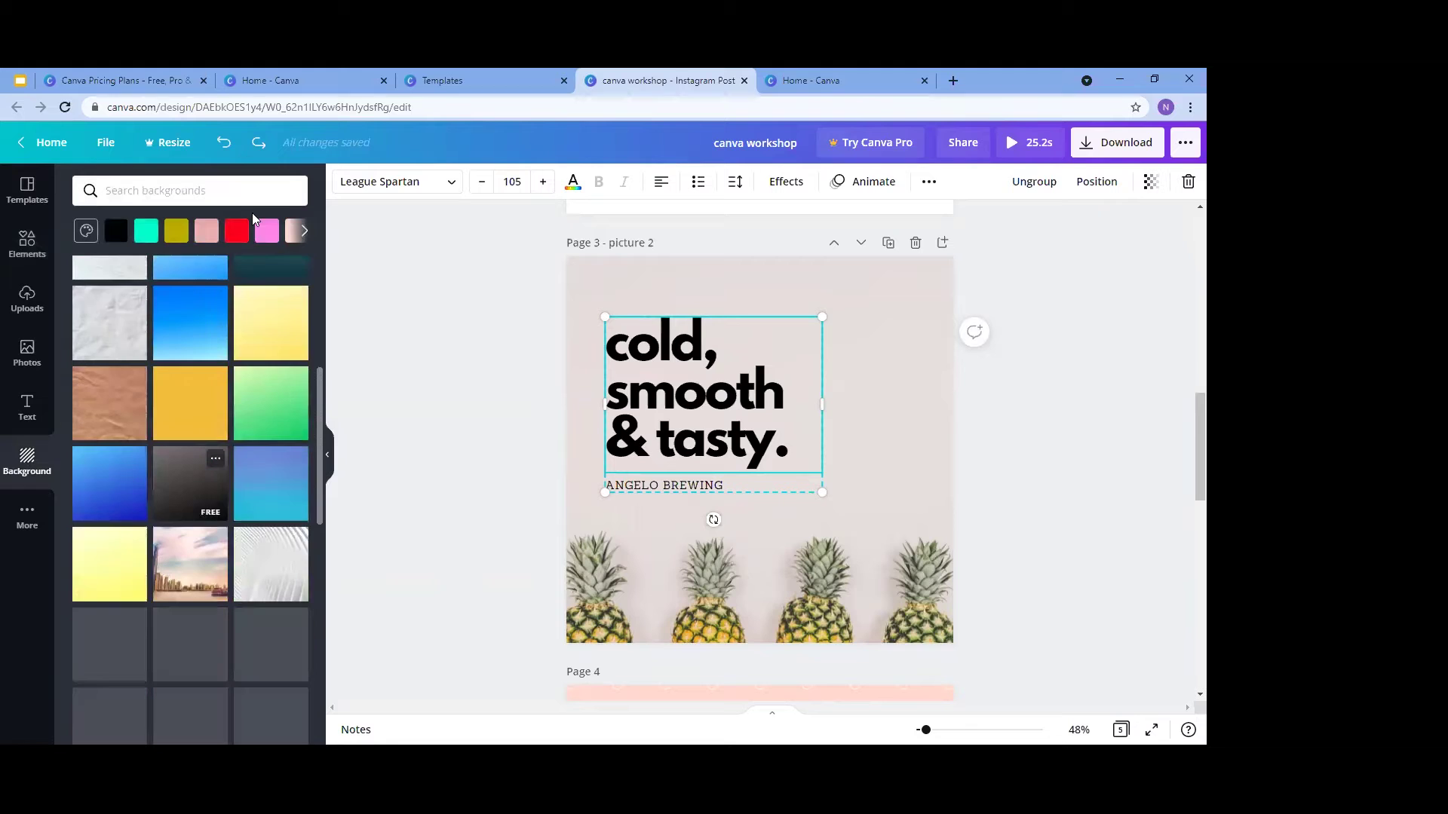
pyautogui.scroll(-3, 179, 214)
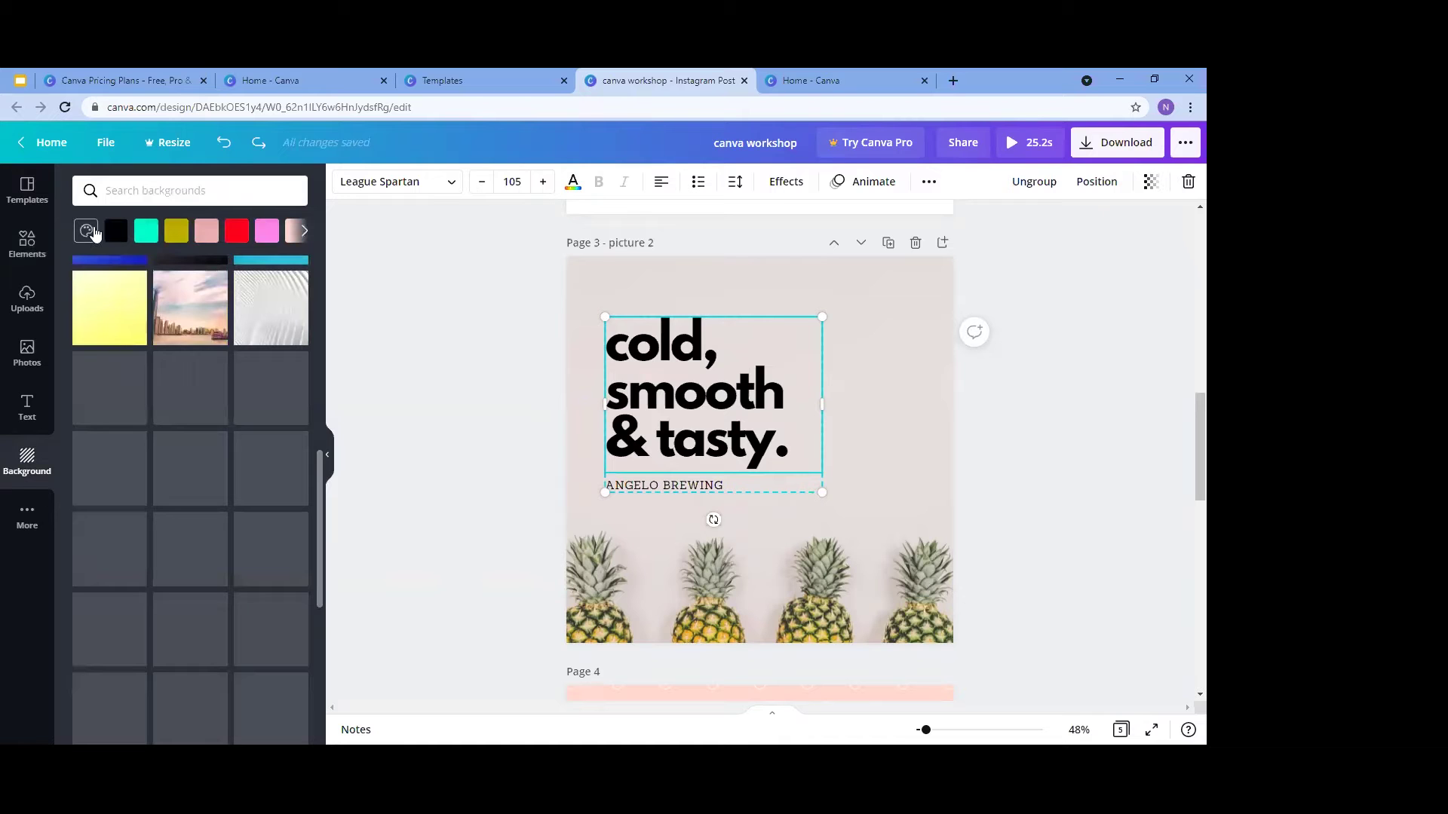
pyautogui.click(89, 231)
# Search the backgrounds for "purple background", look through the results and clear the search
pyautogui.click(156, 197)
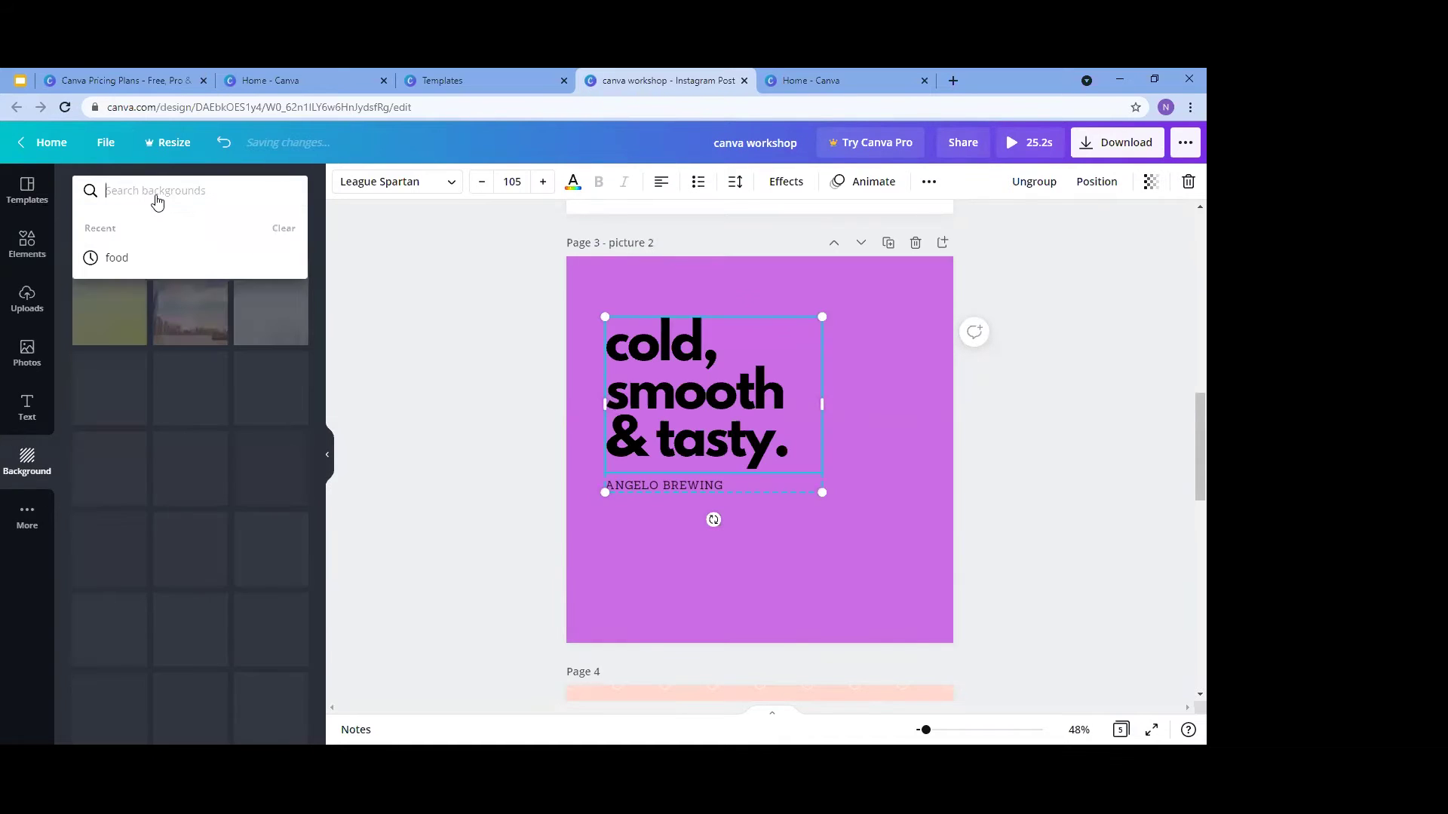
pyautogui.write('purple background')
pyautogui.press('Return')
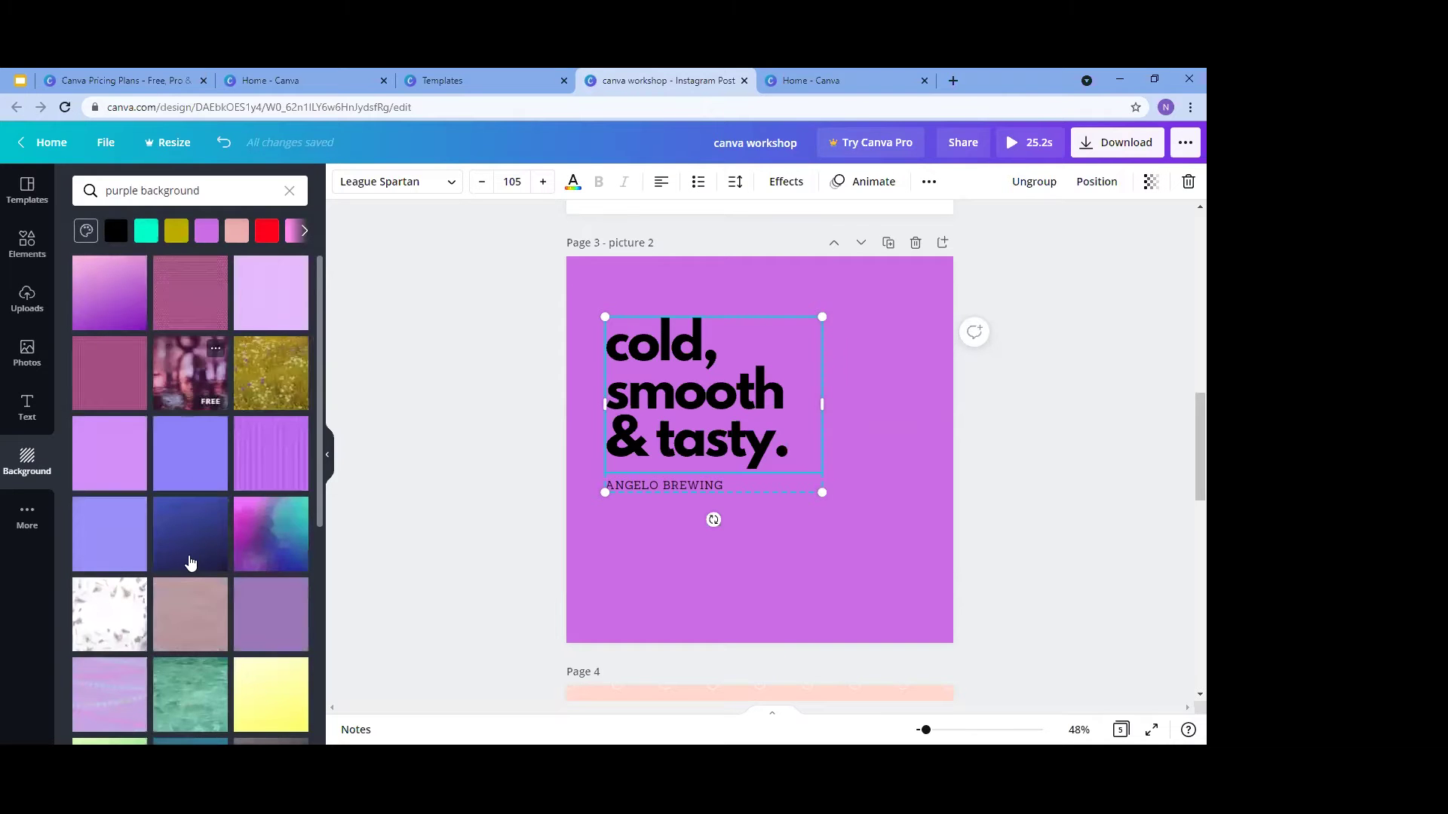
pyautogui.scroll(-5, 193, 552)
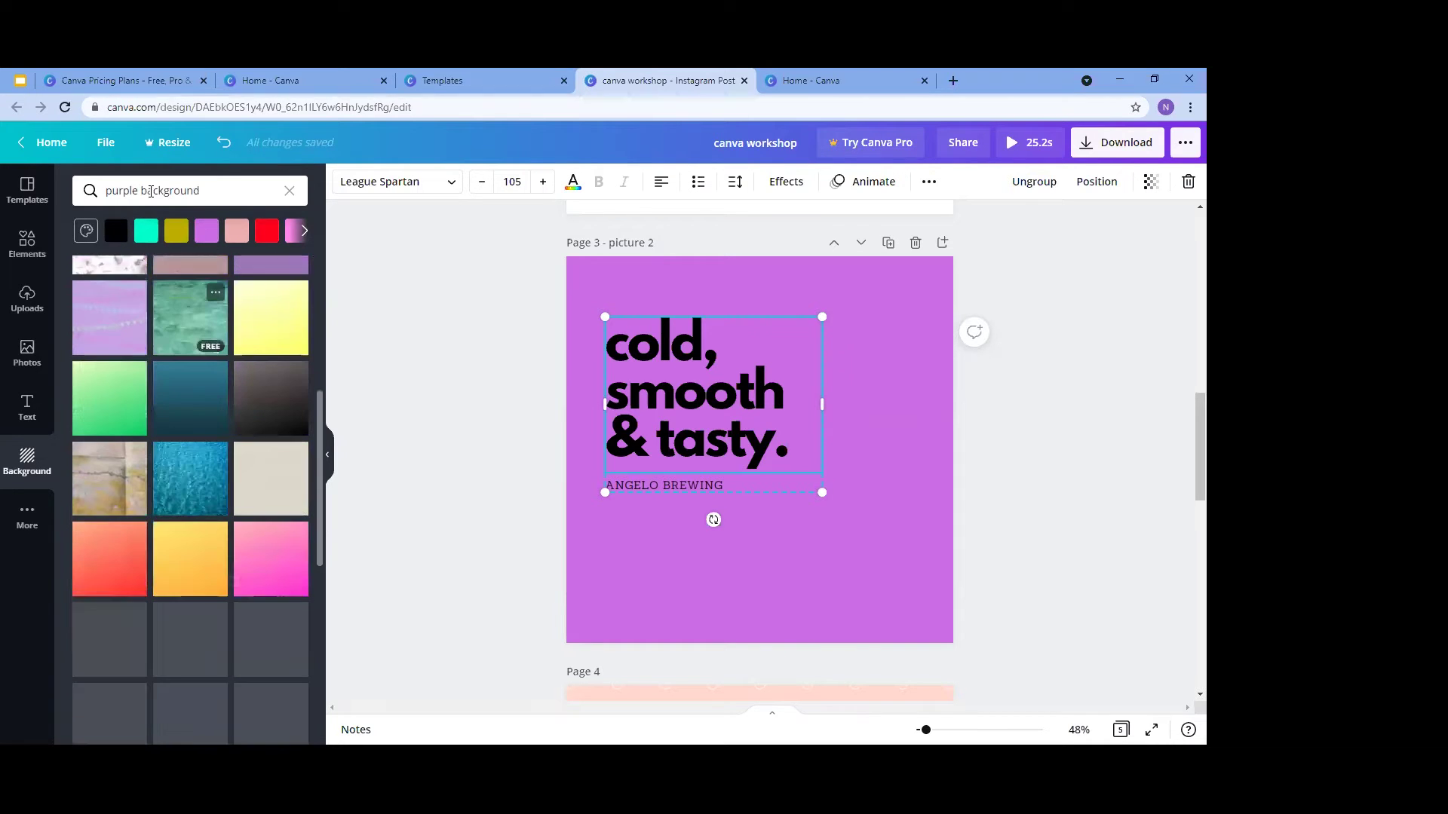
pyautogui.click(92, 201)
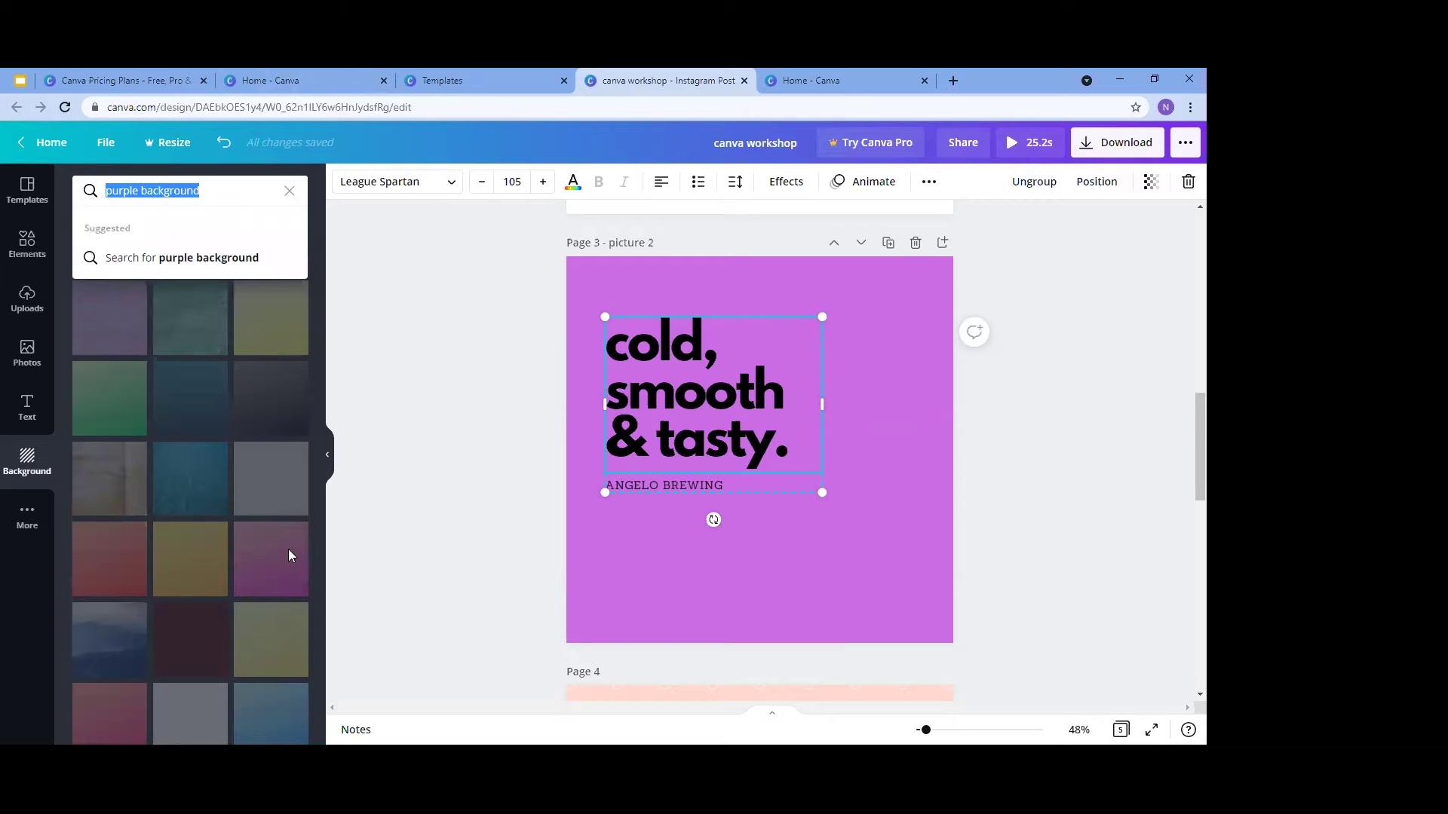
pyautogui.click(289, 192)
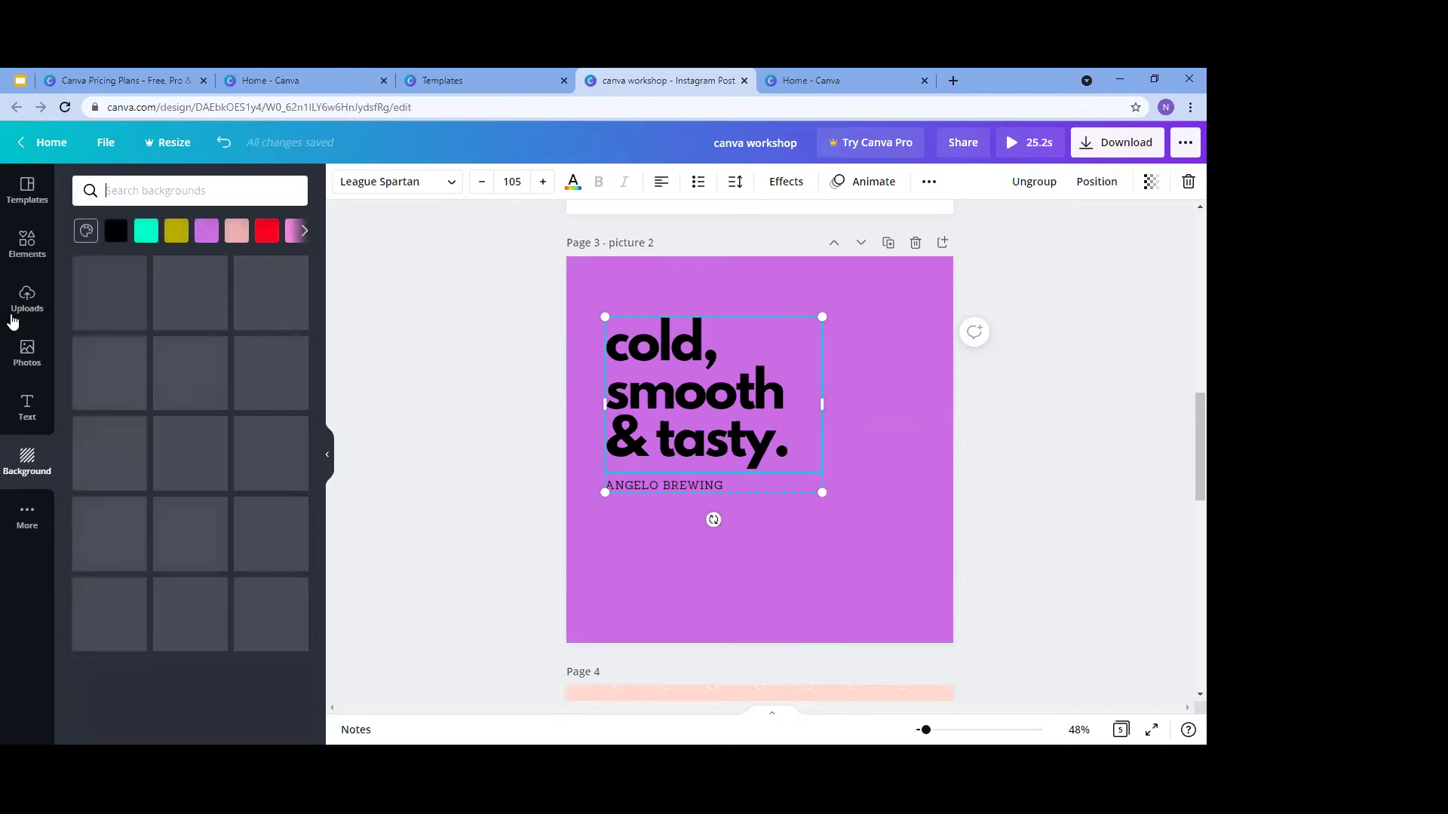
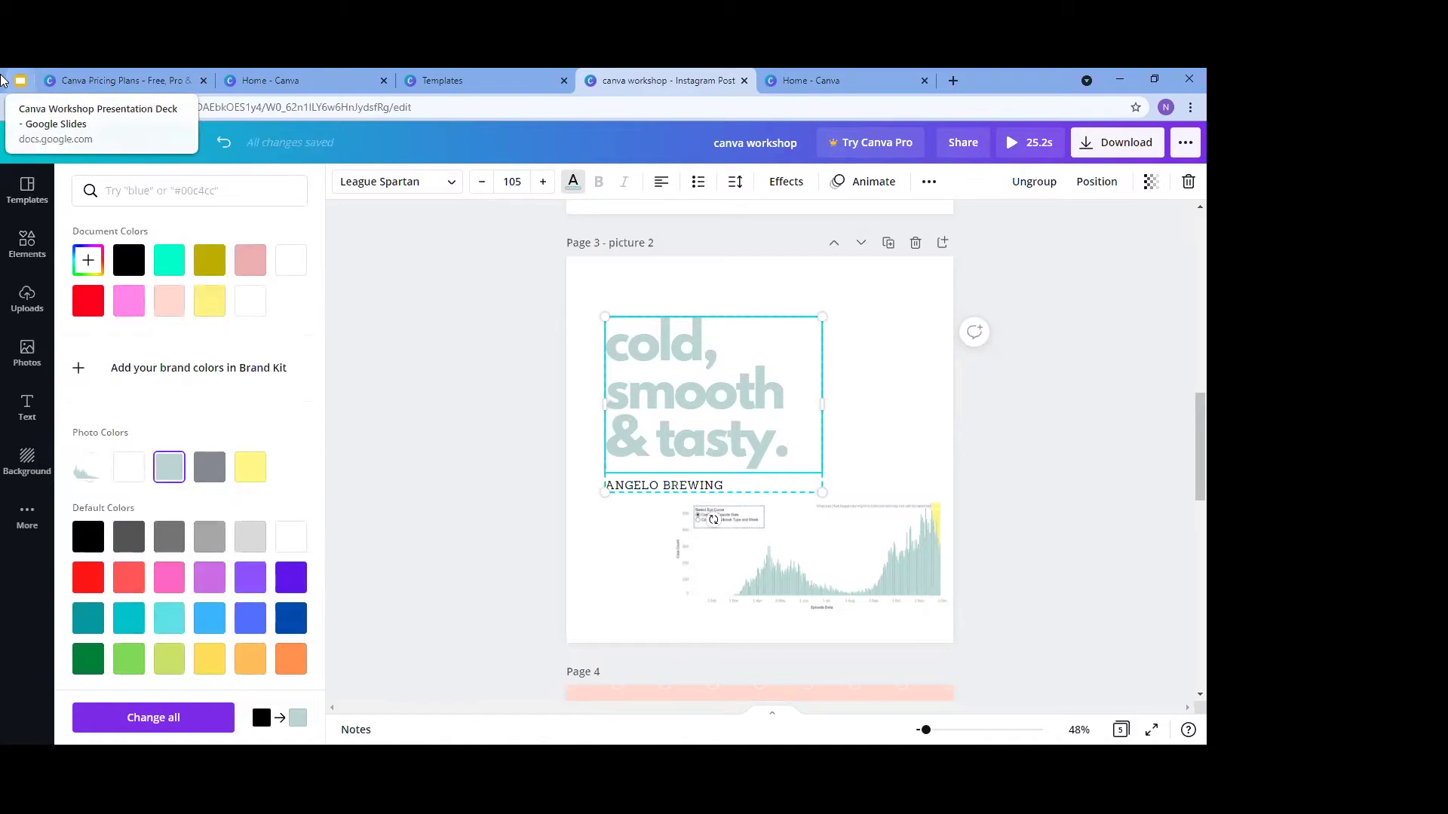
# Switch to the Canva Workshop Presentation Deck in Google Slides, present the "Text , Fonts, and Elements" slide and exit the slideshow
pyautogui.hotkey('ctrl', '1')
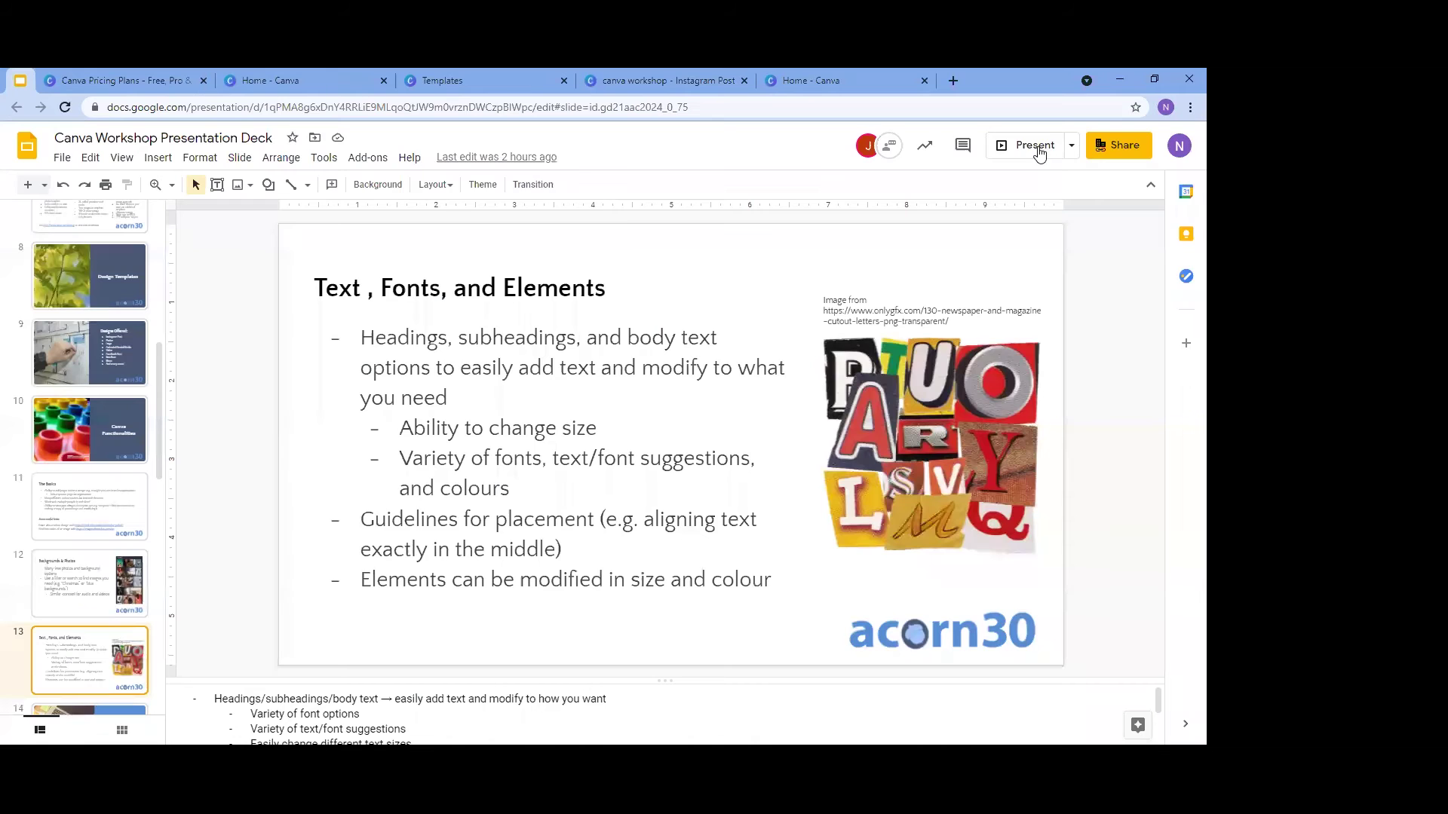
pyautogui.click(1037, 145)
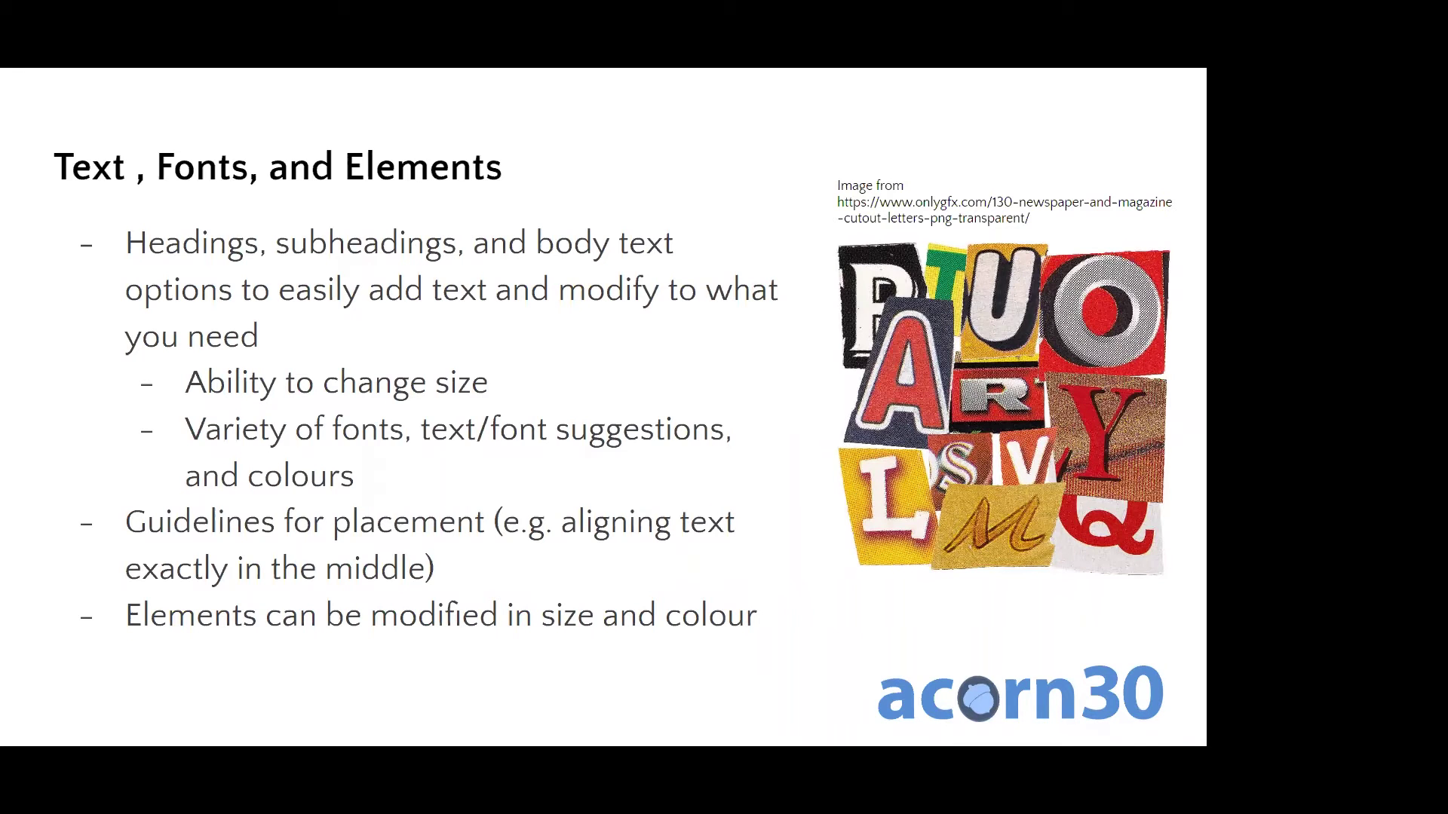
pyautogui.press('Escape')
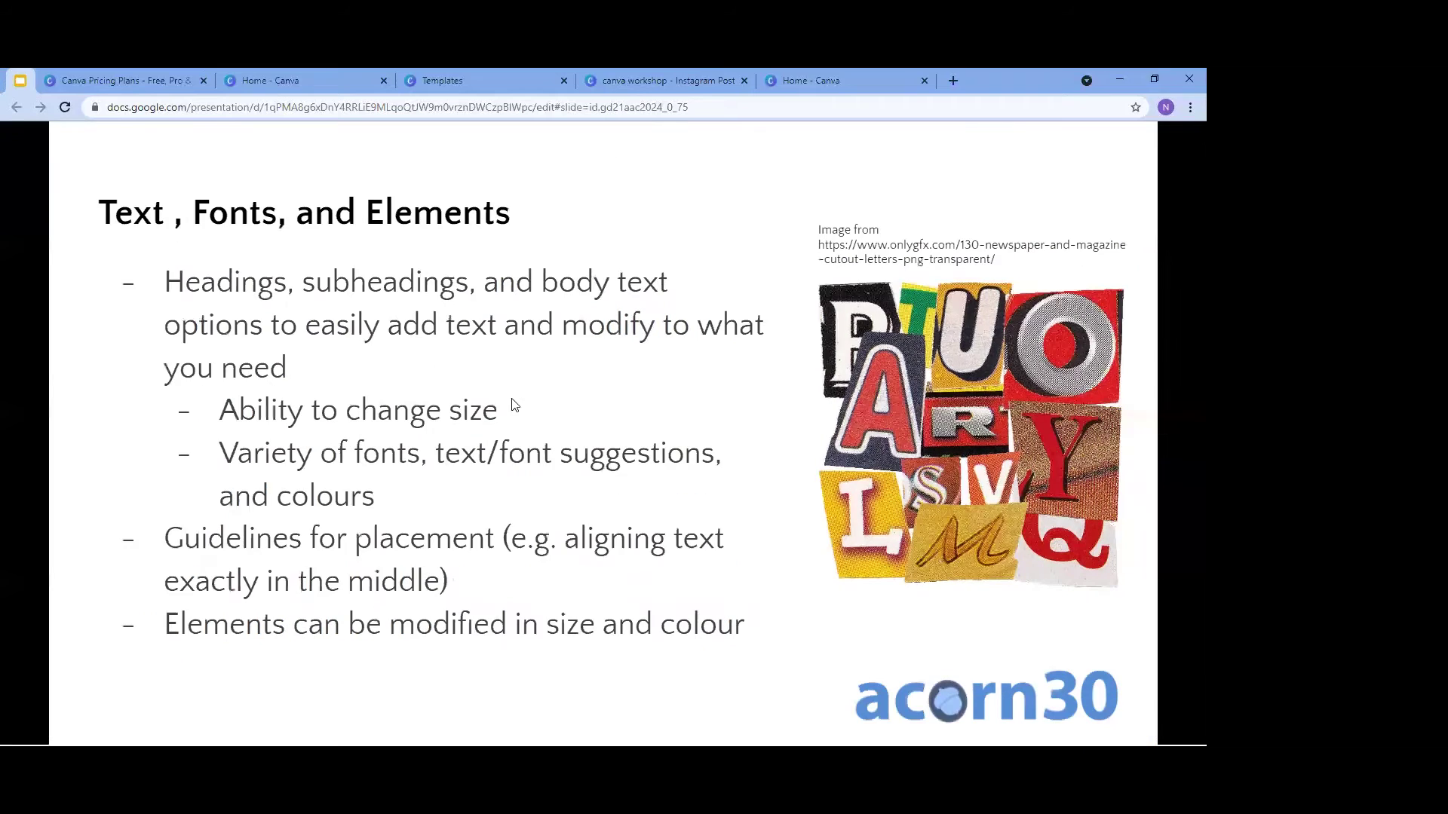
pyautogui.press('Escape')
# Return to the canva workshop design in Canva and add a new page after the pizza party page
pyautogui.hotkey('ctrl', '5')
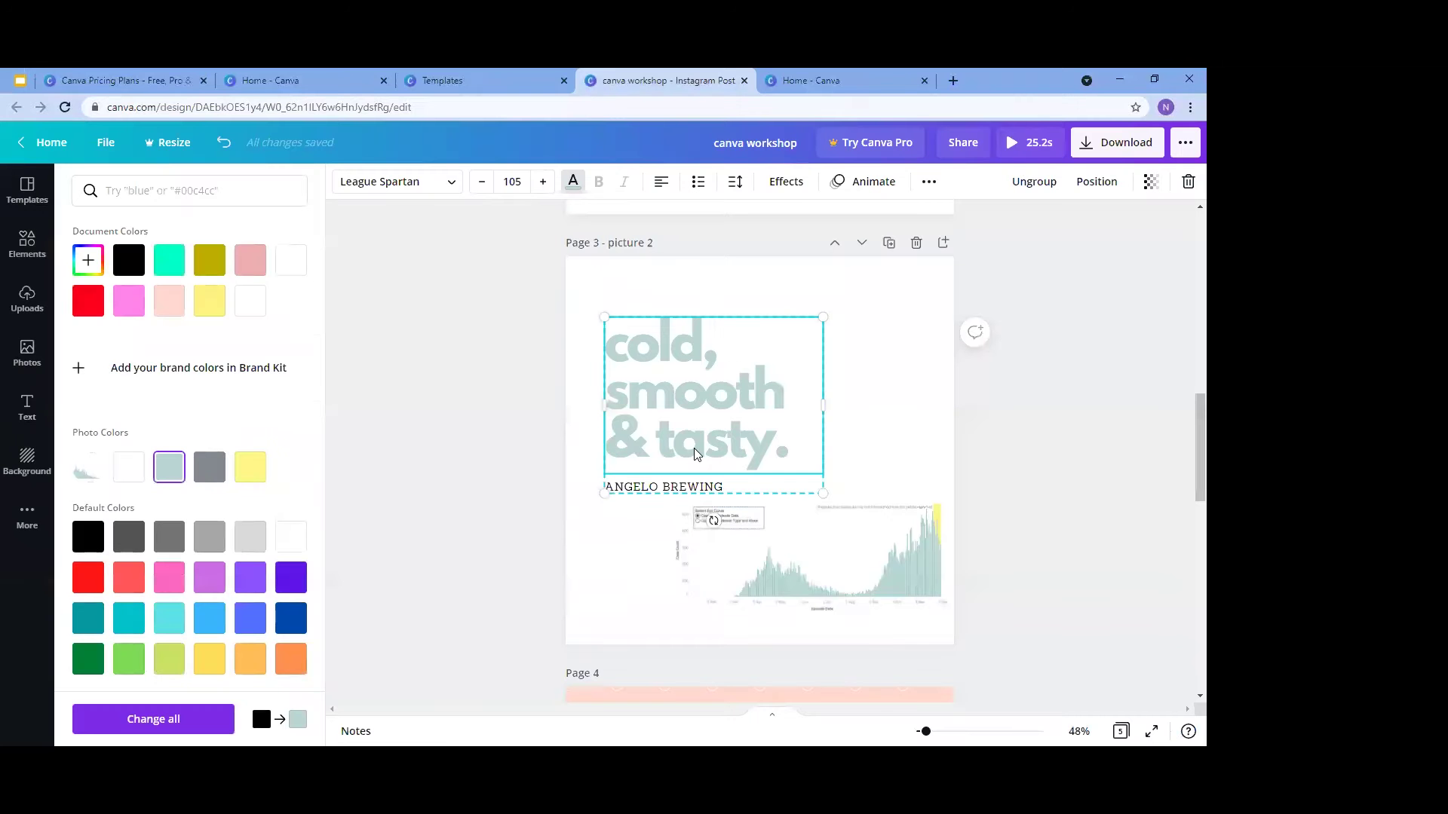
pyautogui.scroll(-5, 694, 453)
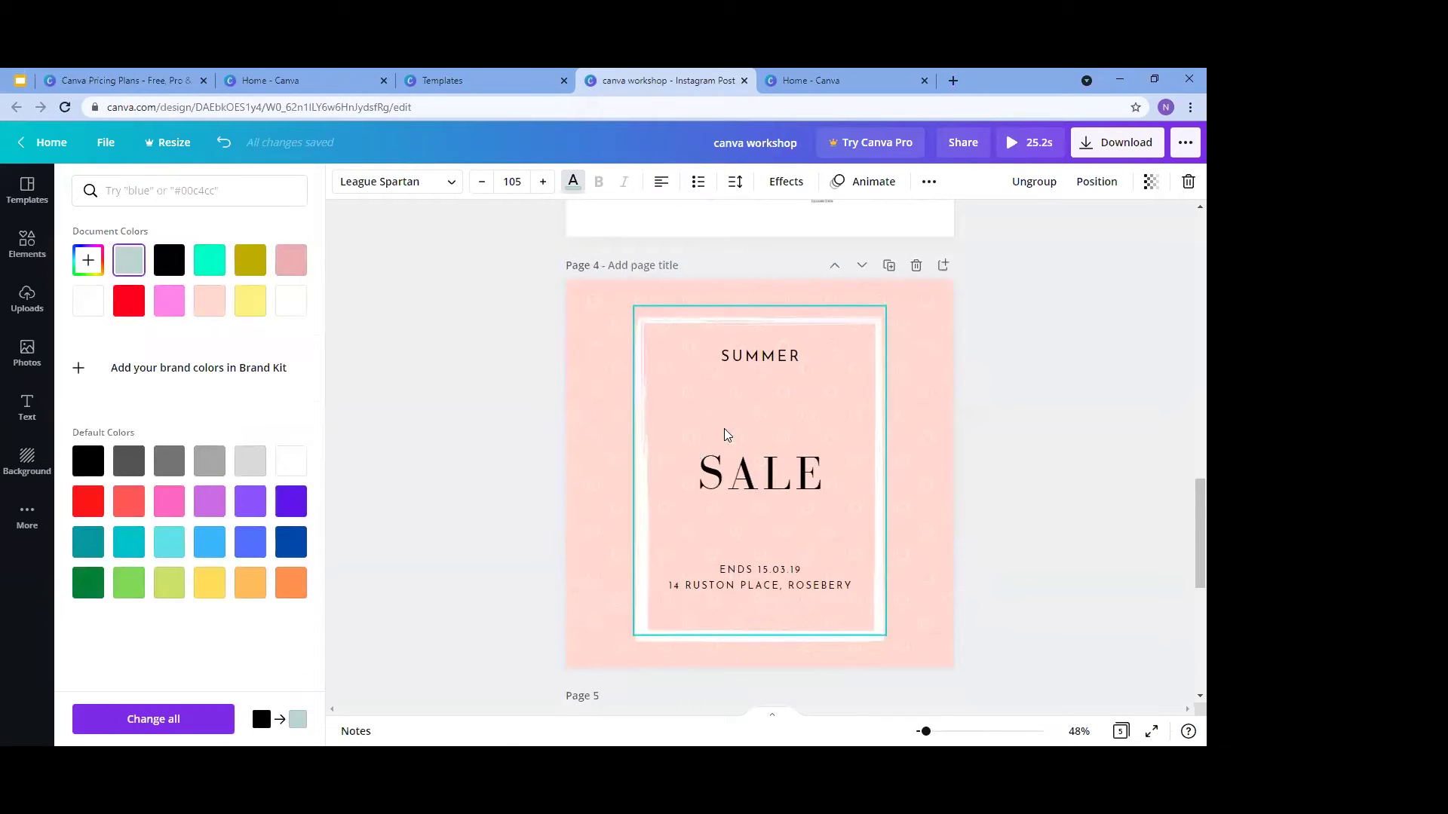
pyautogui.scroll(-5, 727, 434)
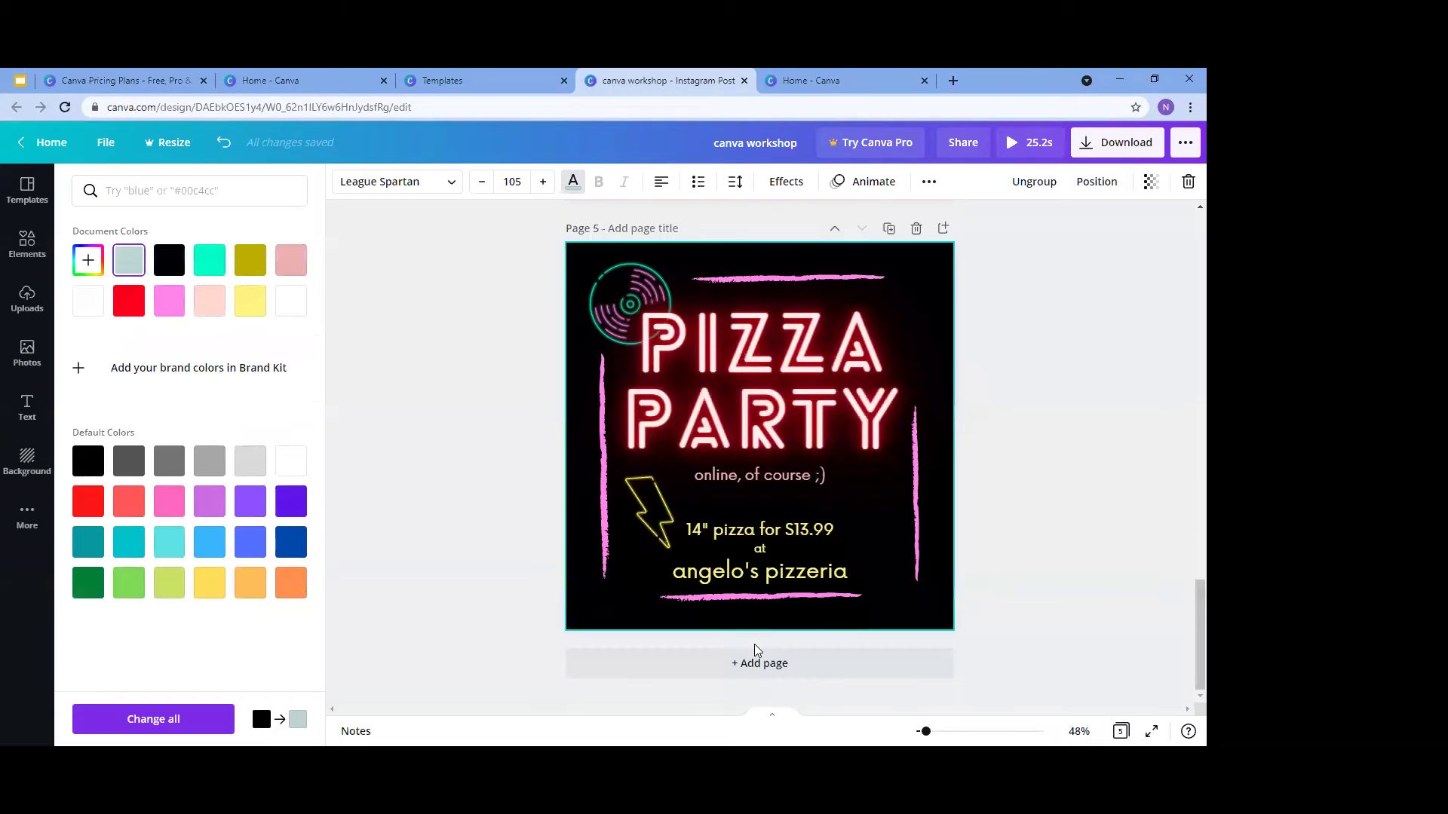
pyautogui.click(758, 663)
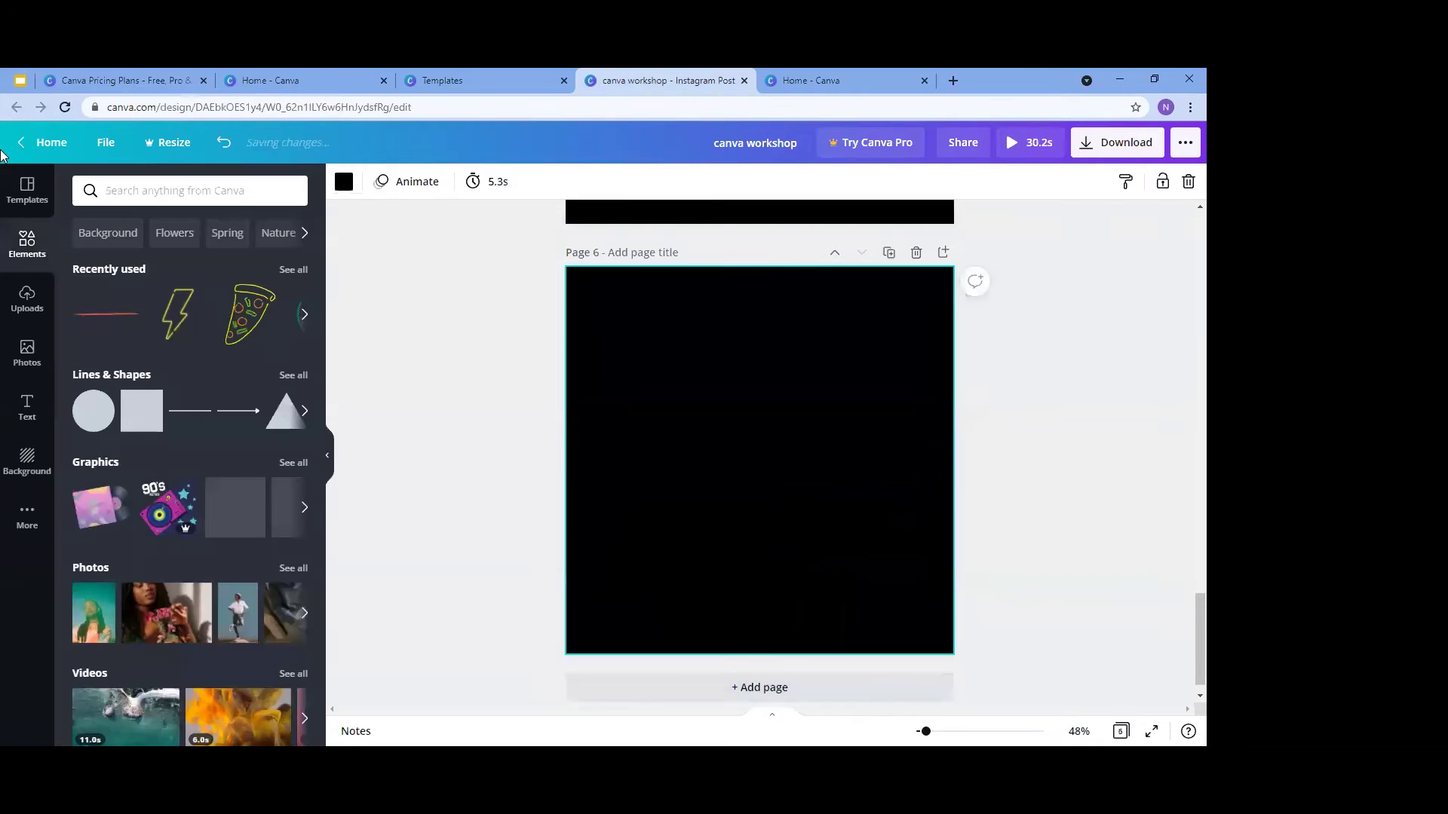
# Add the "PLANET ARCADIA" font combination to the upper half of the new black page 6
pyautogui.click(28, 413)
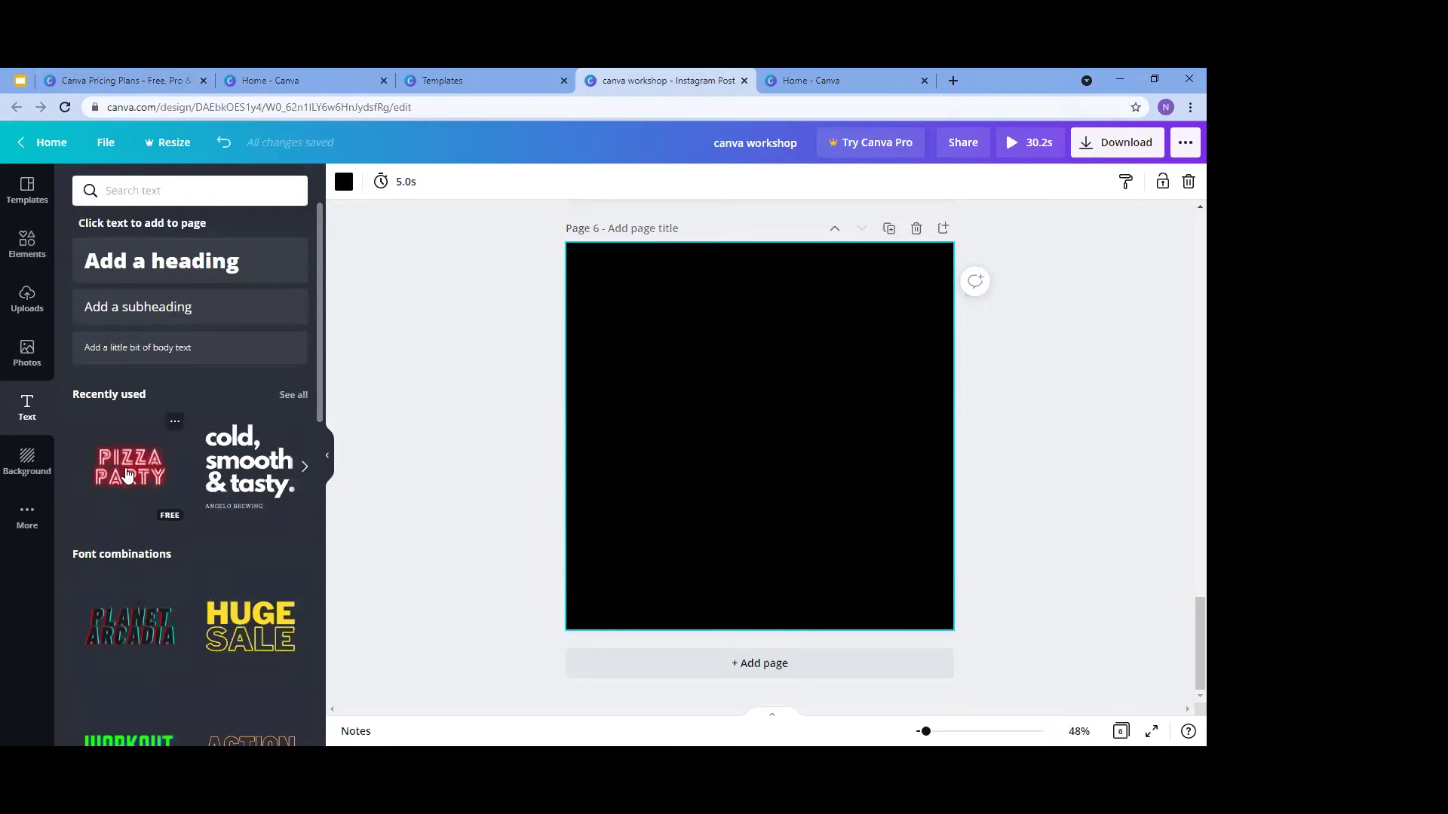
pyautogui.scroll(-1, 114, 483)
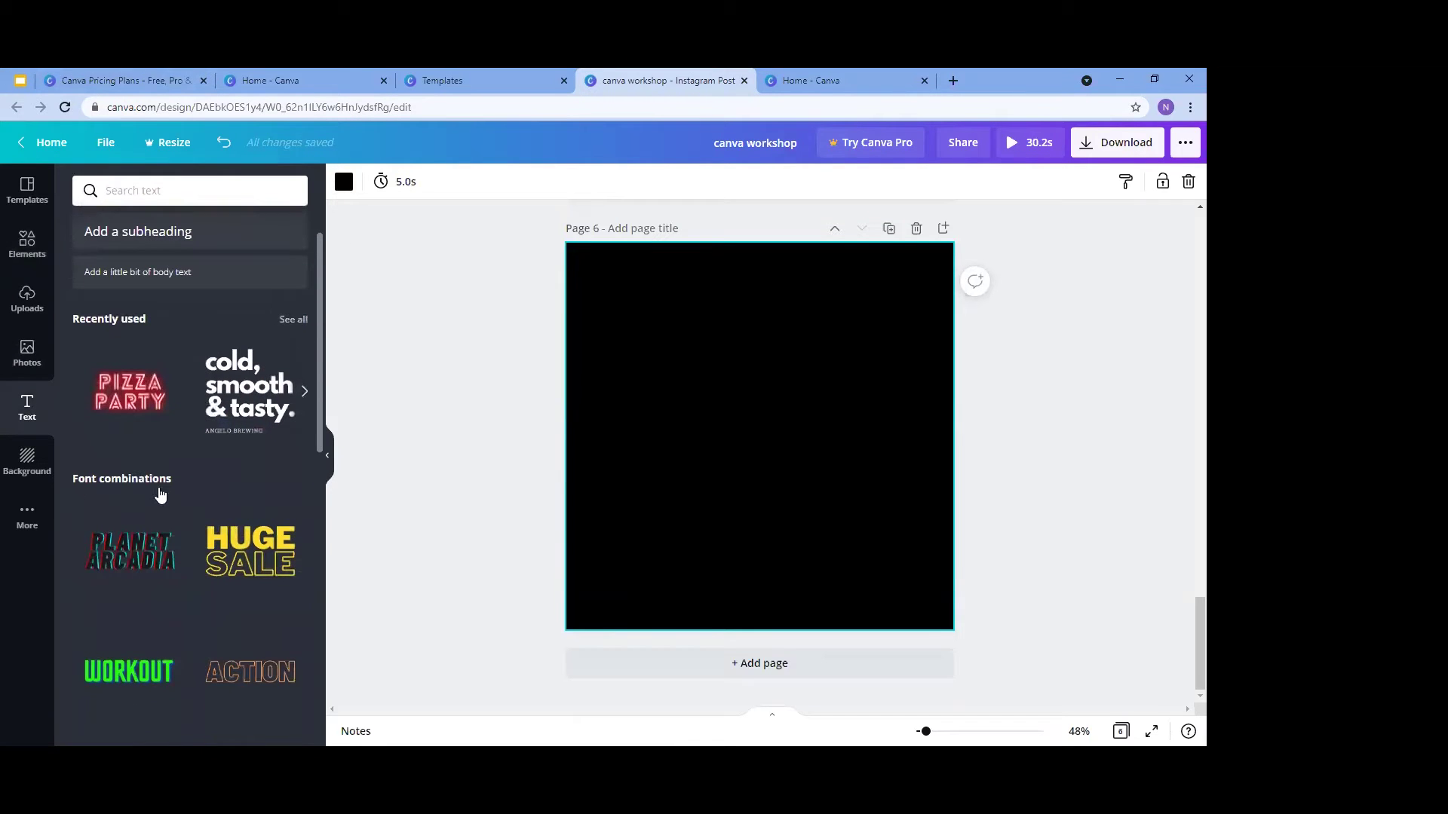
pyautogui.scroll(-1, 157, 442)
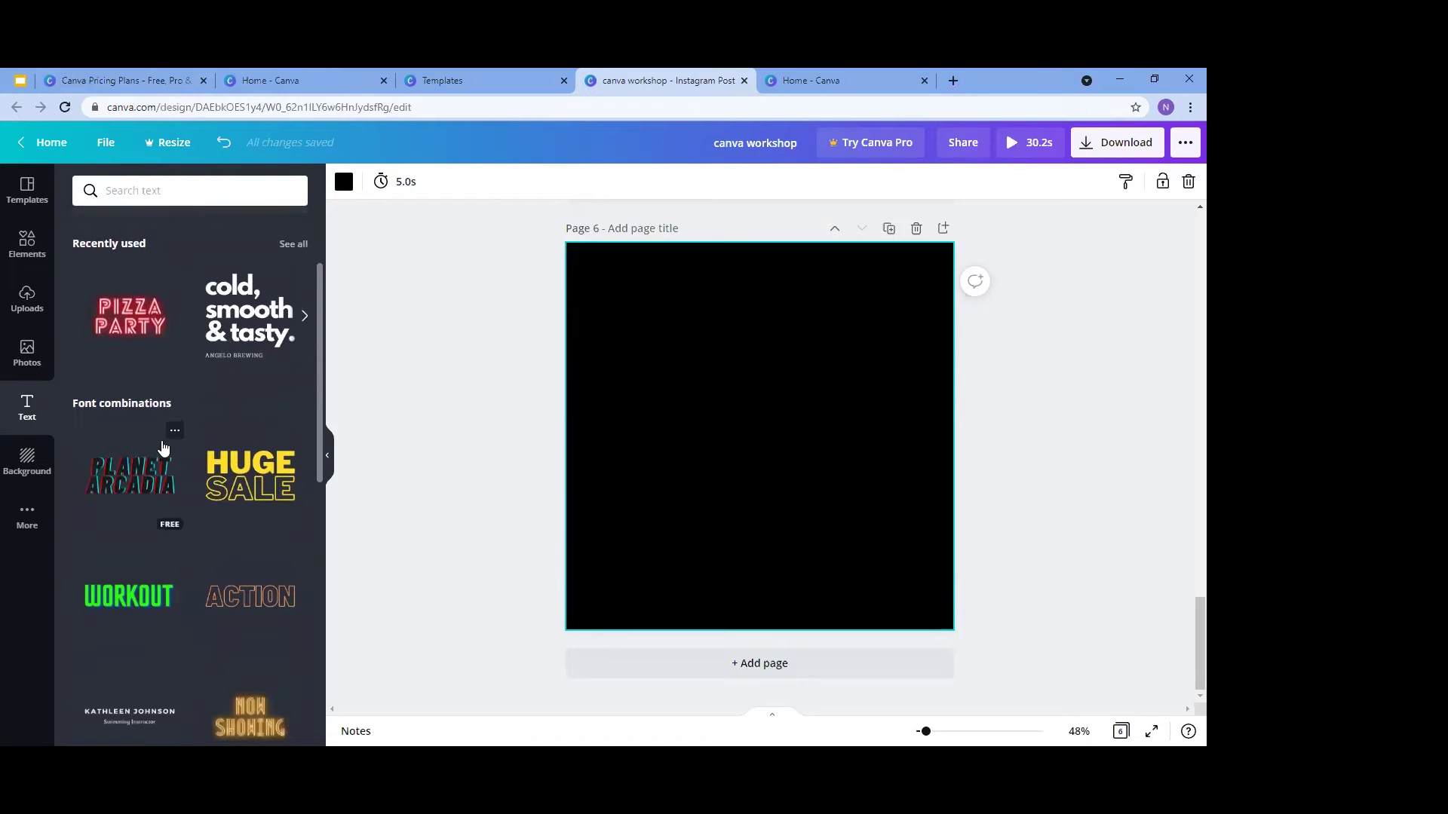
pyautogui.scroll(-1, 106, 423)
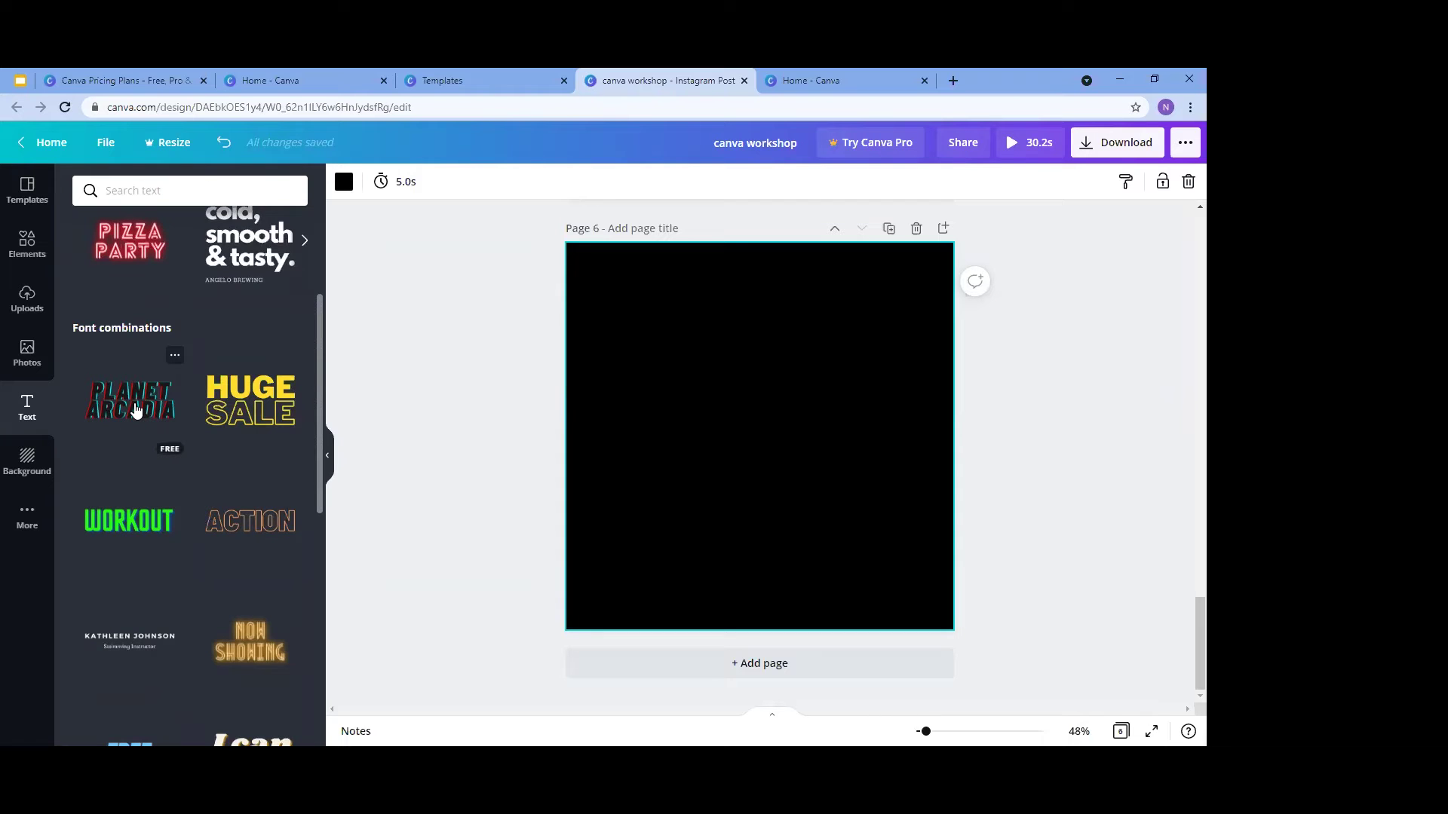
pyautogui.moveTo(134, 412); pyautogui.dragTo(781, 370)
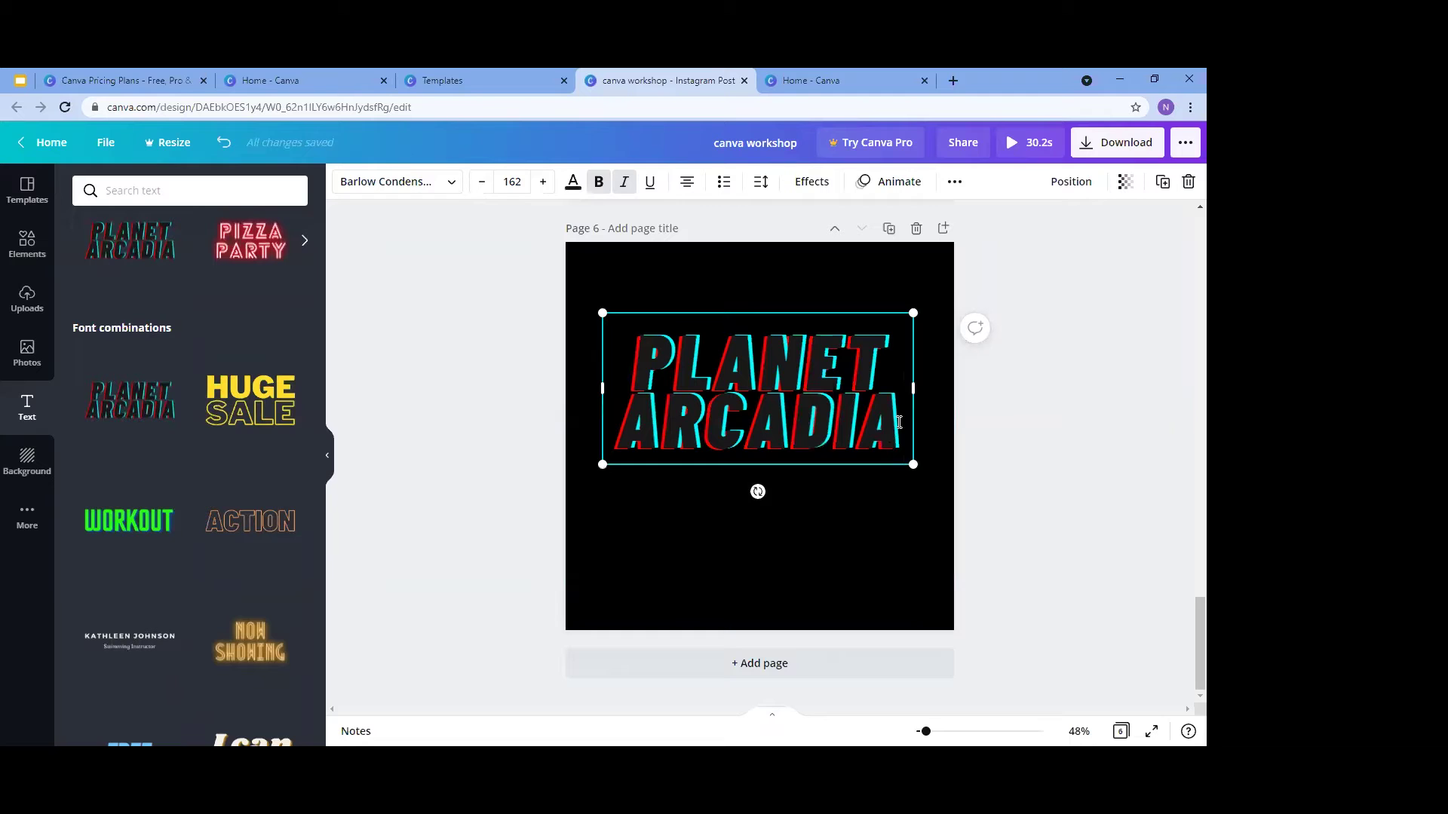
# Replace the "PLANET ARCADIA" text on page 6 with "WORKSHOP" and clear the text box again
pyautogui.moveTo(899, 422); pyautogui.dragTo(639, 362)
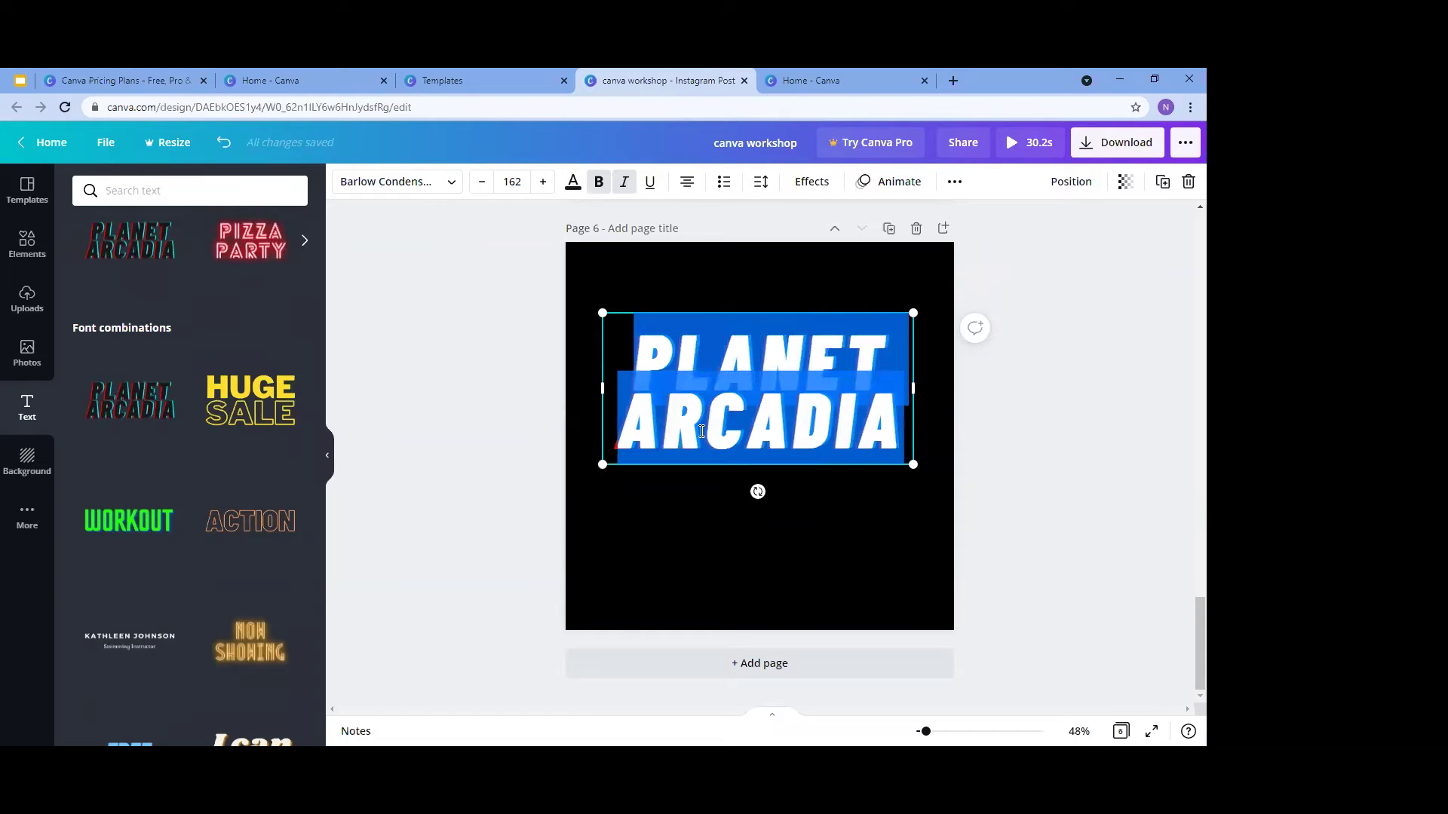
pyautogui.write('WORKSHOP')
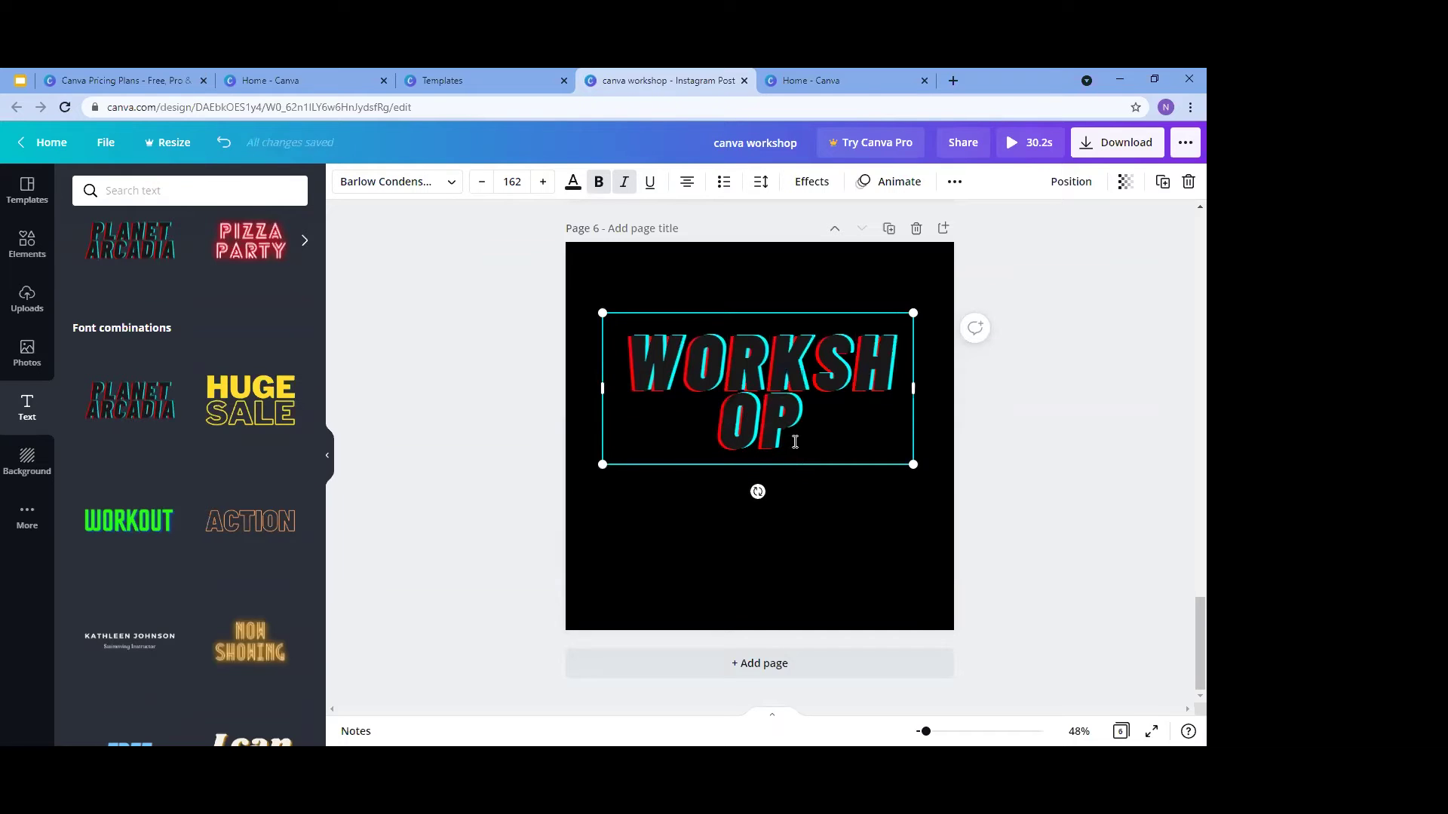
pyautogui.moveTo(796, 442); pyautogui.dragTo(632, 379)
pyautogui.press('BackSpace')
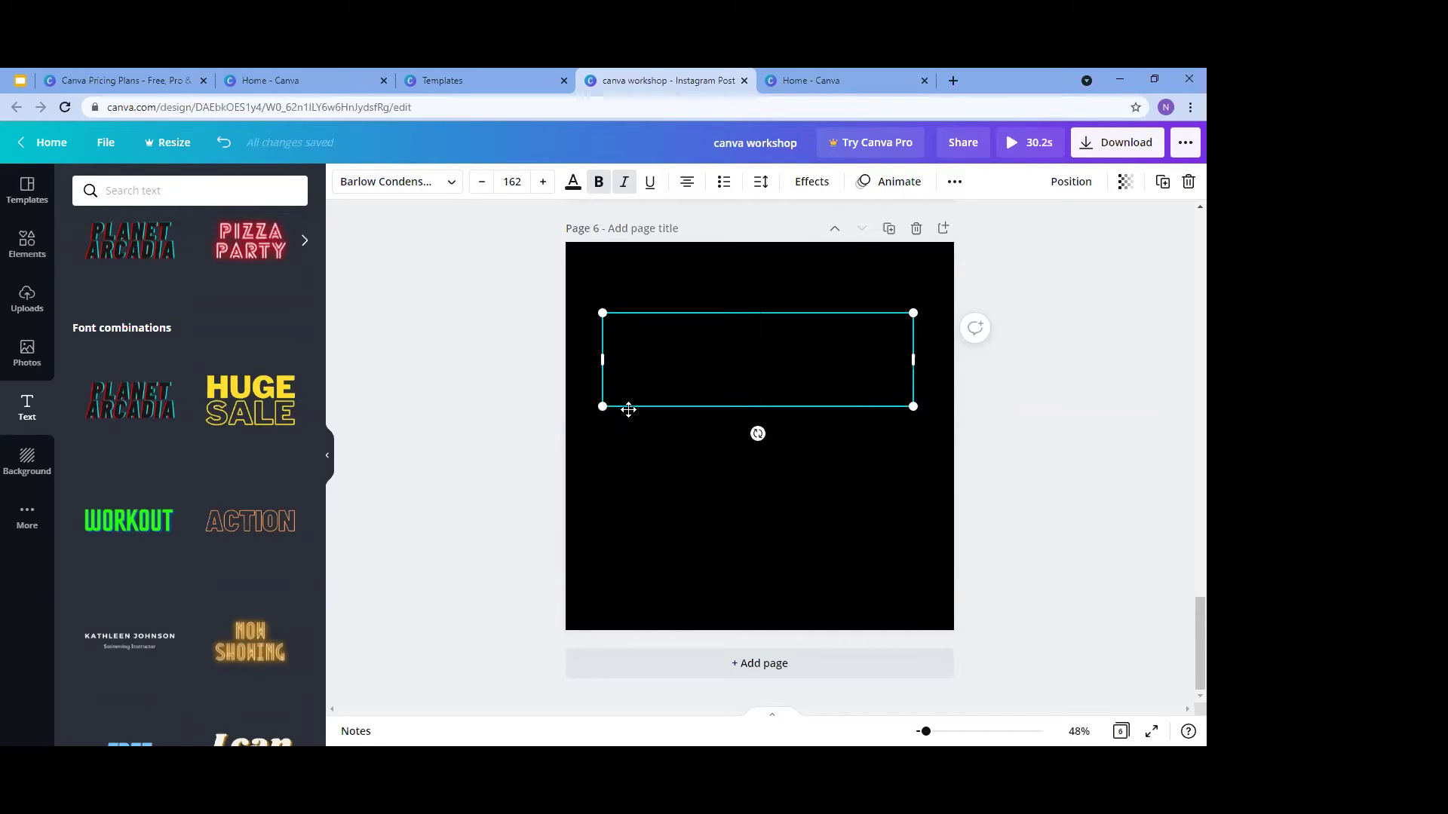
# Add the "HUGE SALE" font combination to page 6 and move it up to the middle of the page
pyautogui.moveTo(760, 533)
pyautogui.mouseDown()
pyautogui.moveTo(775, 527)
pyautogui.moveTo(760, 504)
pyautogui.mouseUp()
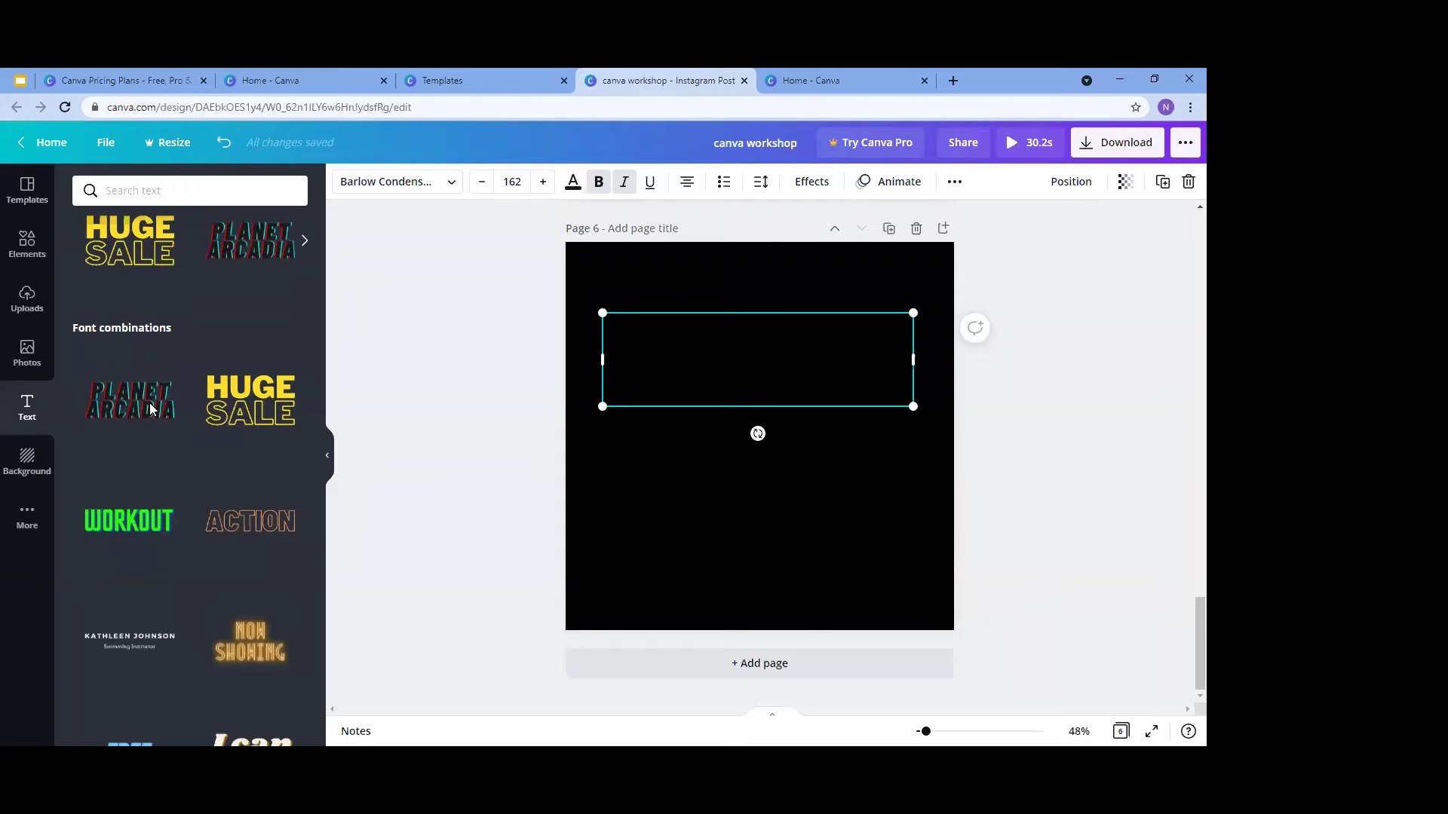
pyautogui.click(793, 531)
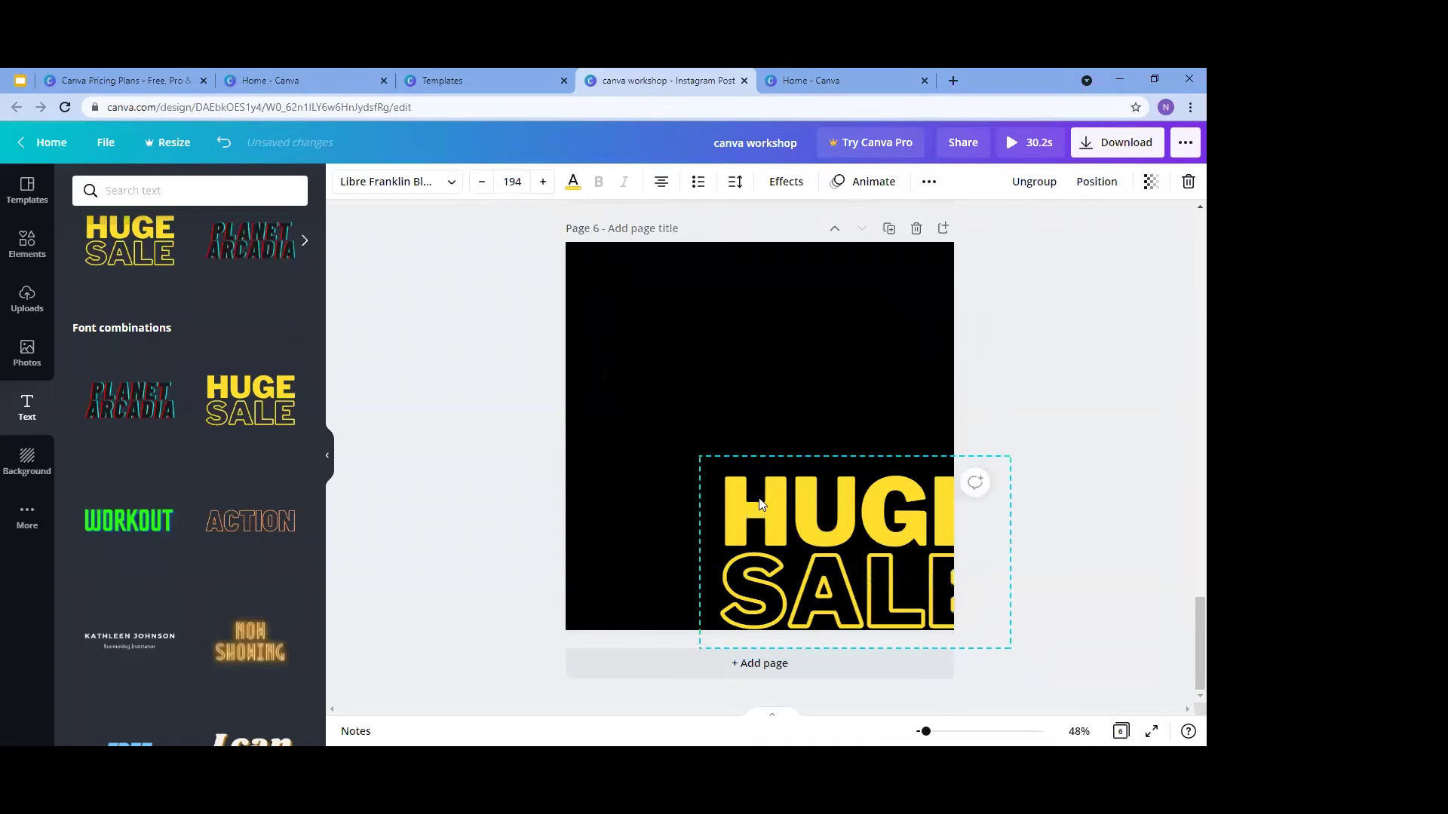
pyautogui.moveTo(713, 437); pyautogui.dragTo(791, 505)
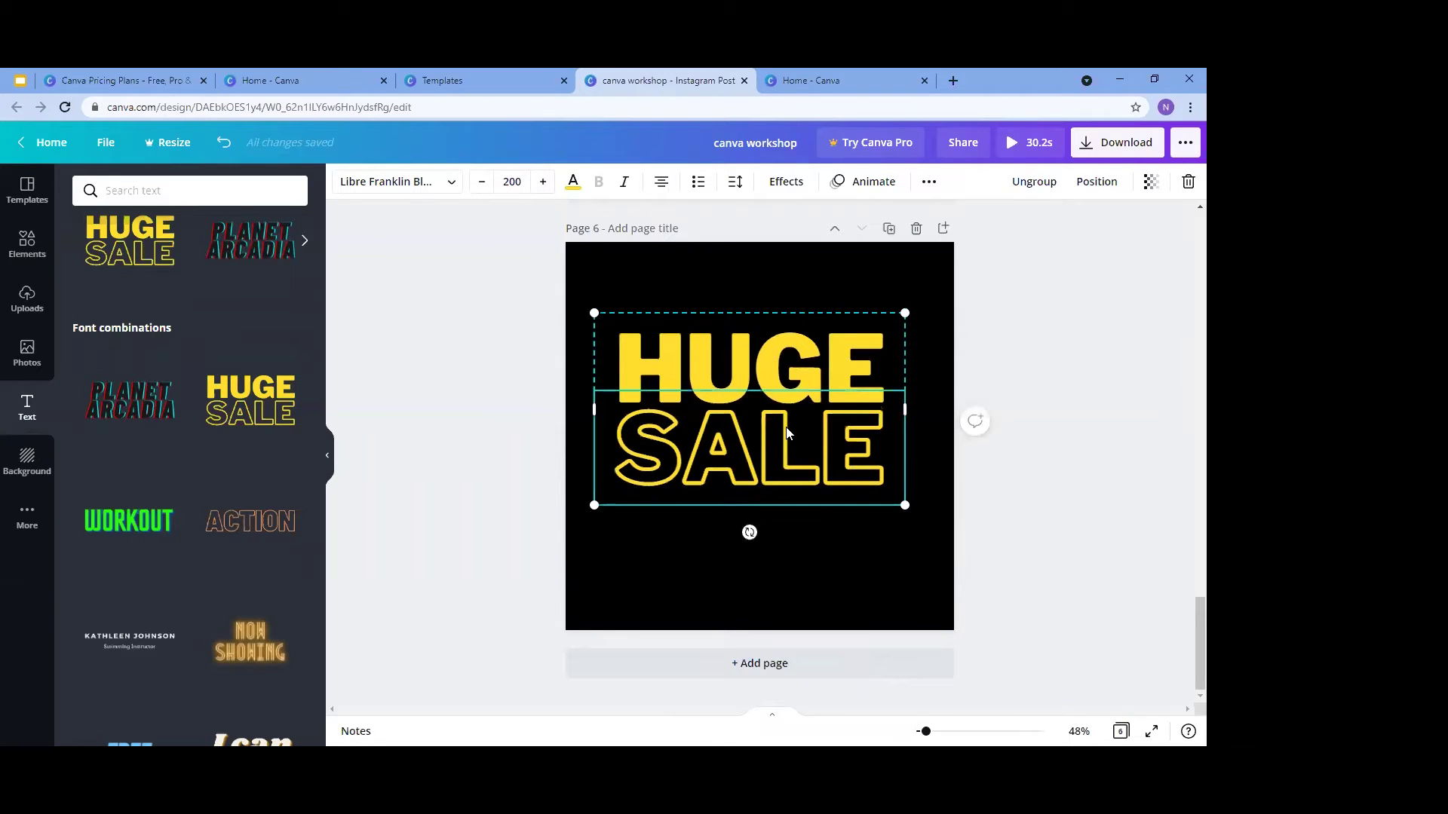
# Delete both lines of the "HUGE SALE" text from page 6
pyautogui.scroll(3, 227, 483)
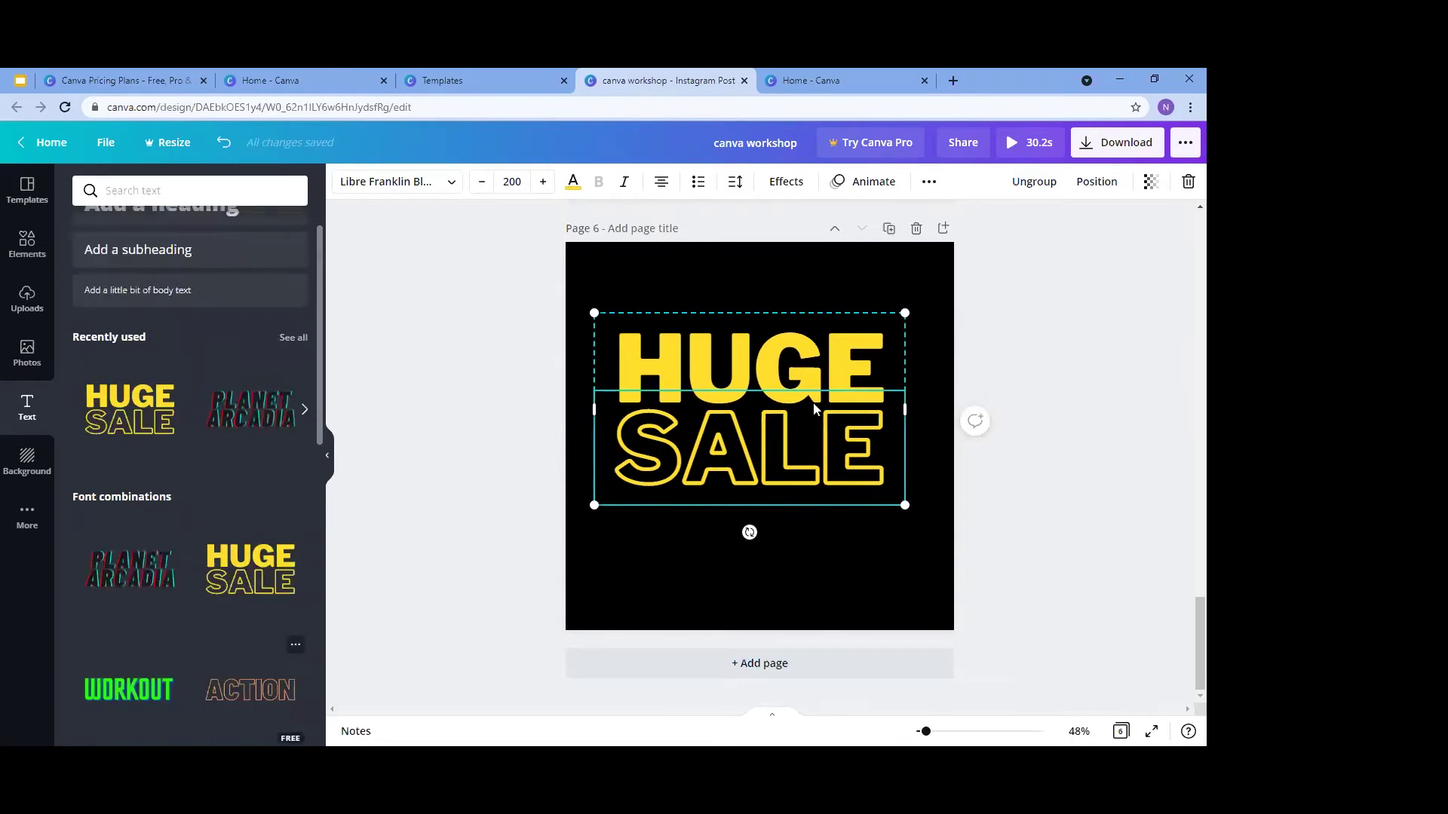
pyautogui.press('Delete')
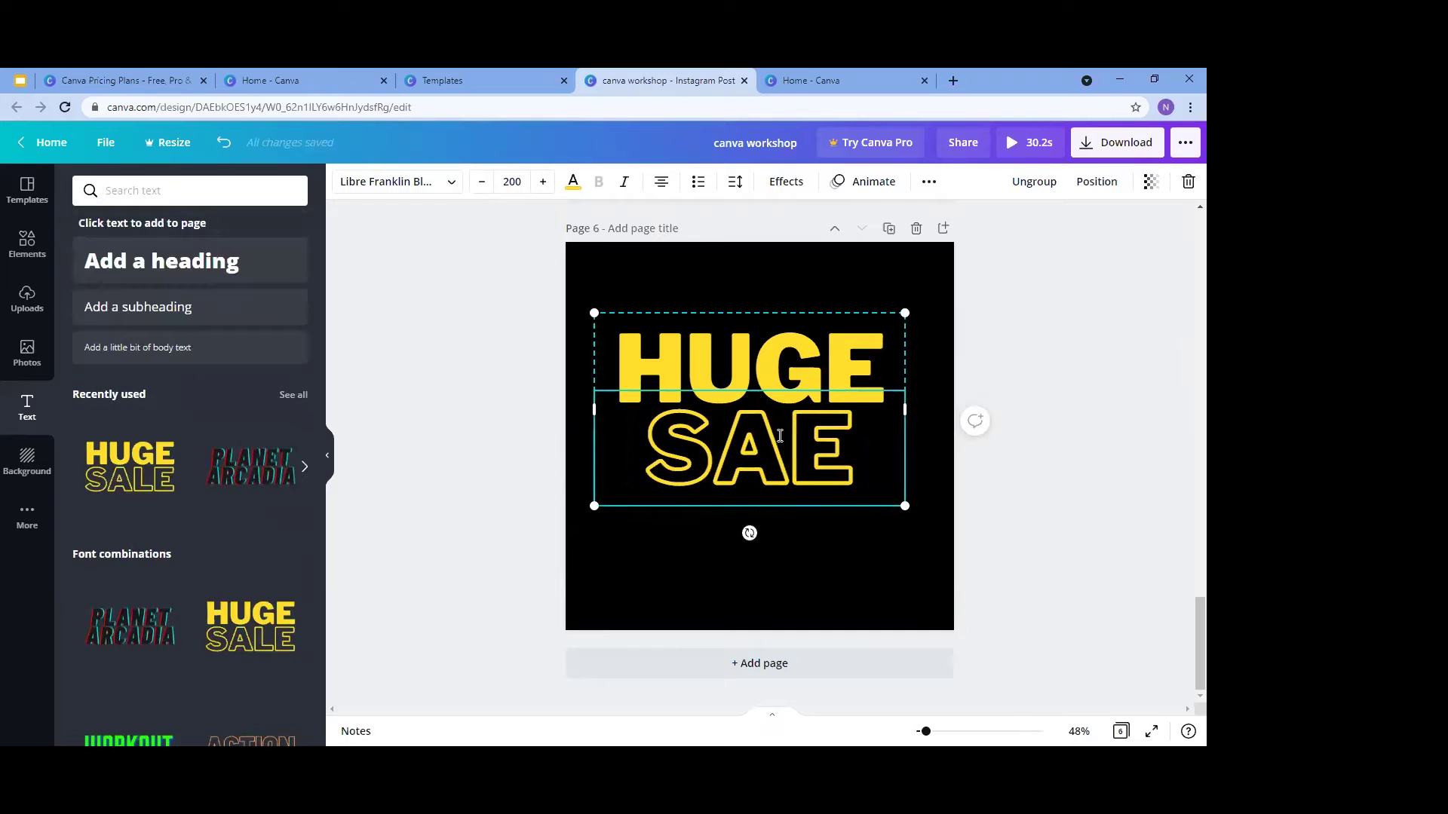
pyautogui.click(807, 314)
pyautogui.press('Delete')
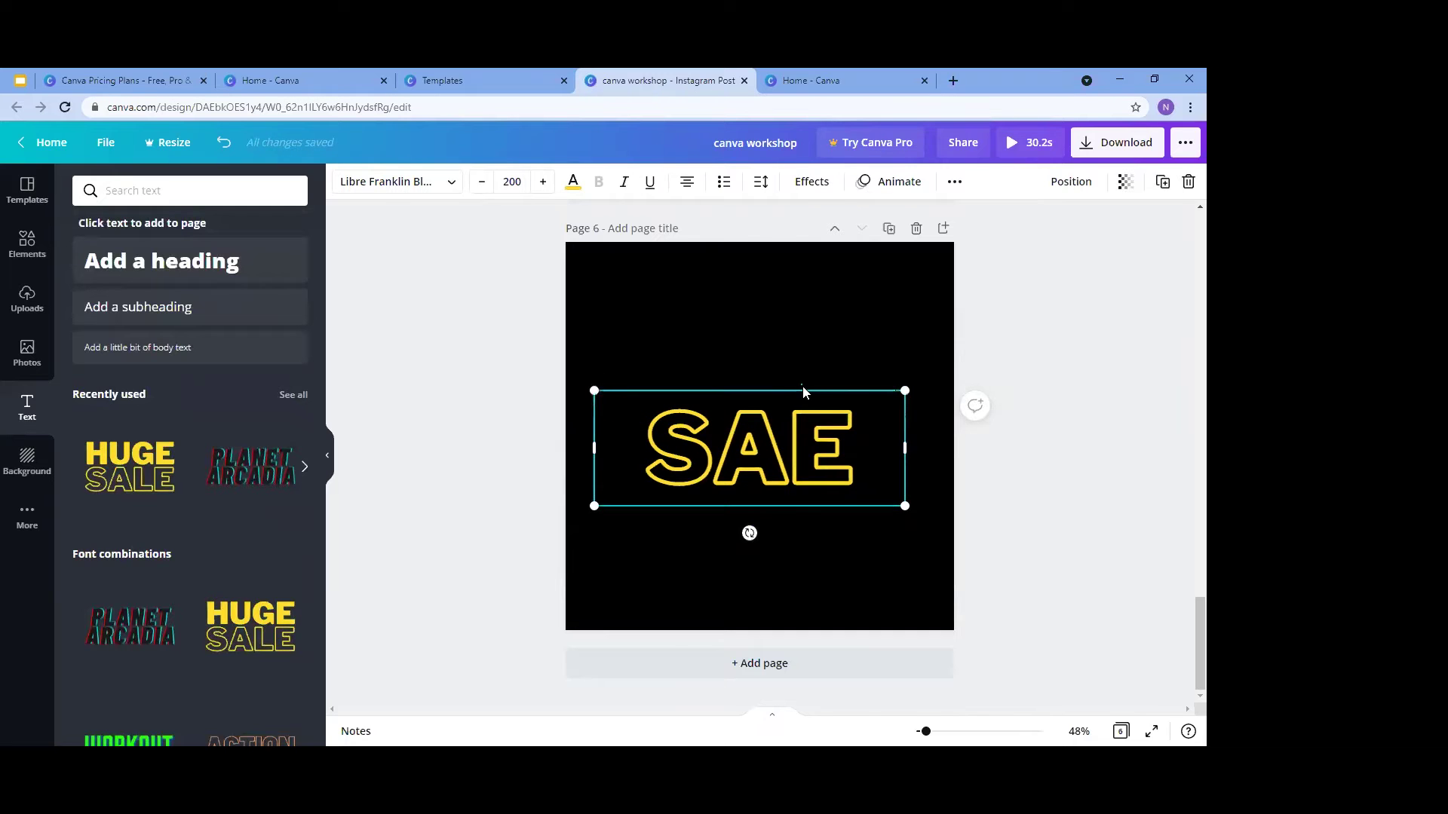
pyautogui.click(806, 386)
pyautogui.click(804, 396)
pyautogui.press('Delete')
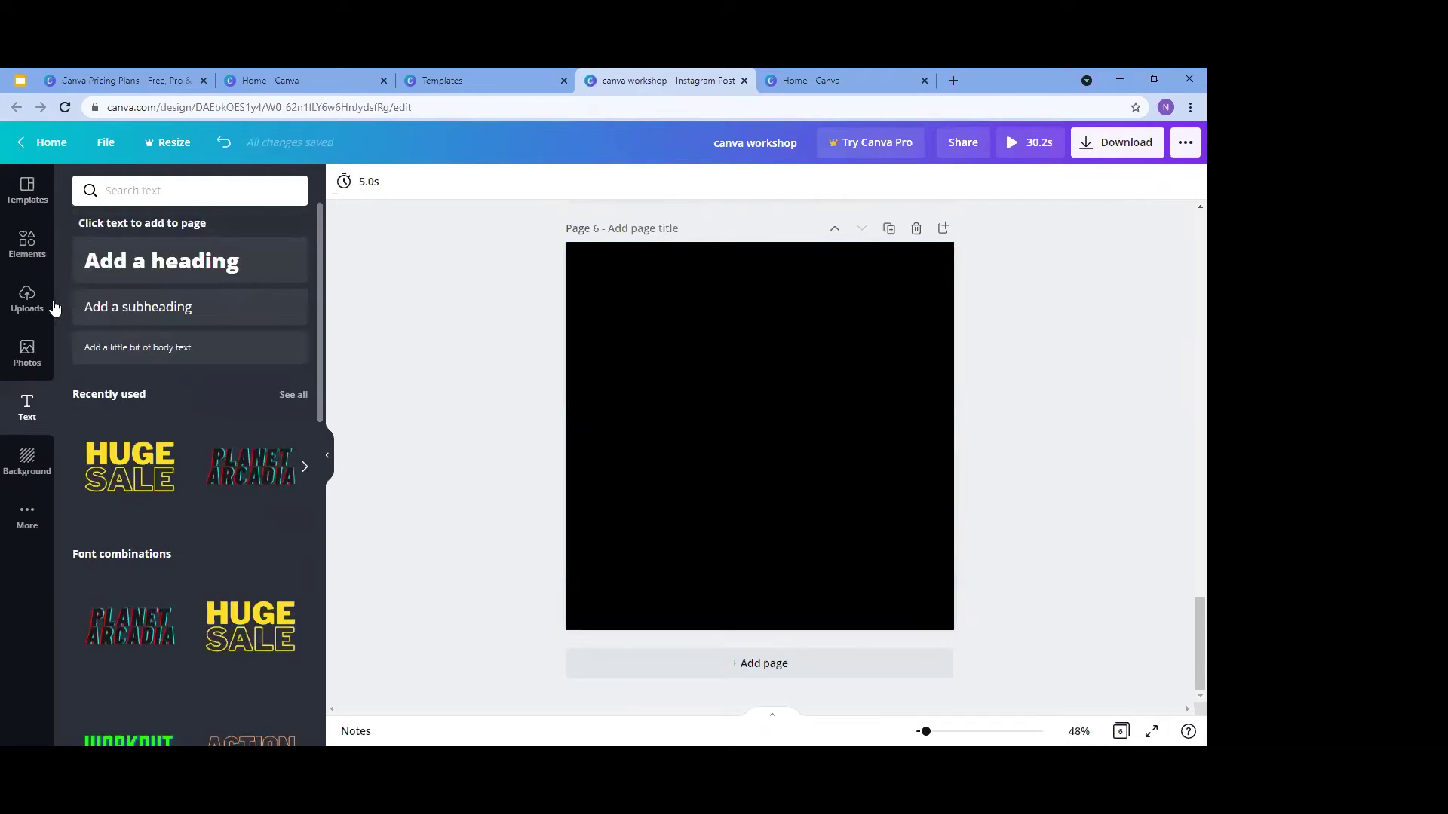
# Place a heading, a subheading and a little bit of body text one below another on page 6
pyautogui.moveTo(155, 273); pyautogui.dragTo(760, 365)
pyautogui.moveTo(241, 316); pyautogui.dragTo(656, 469)
pyautogui.moveTo(161, 349); pyautogui.dragTo(817, 577)
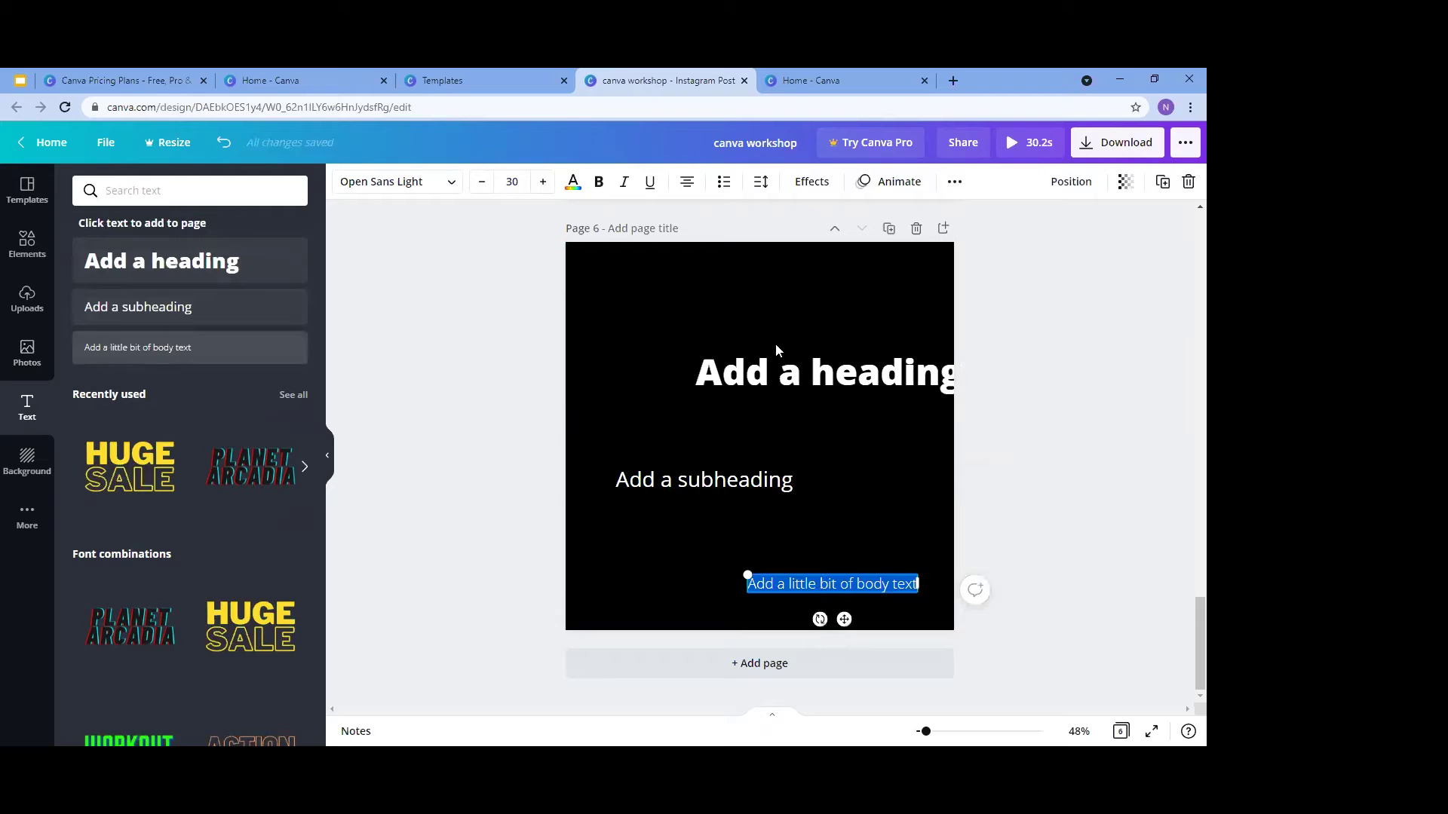
# Move the heading fully inside page 6 and replace its placeholder text with "workshop"
pyautogui.click(854, 351)
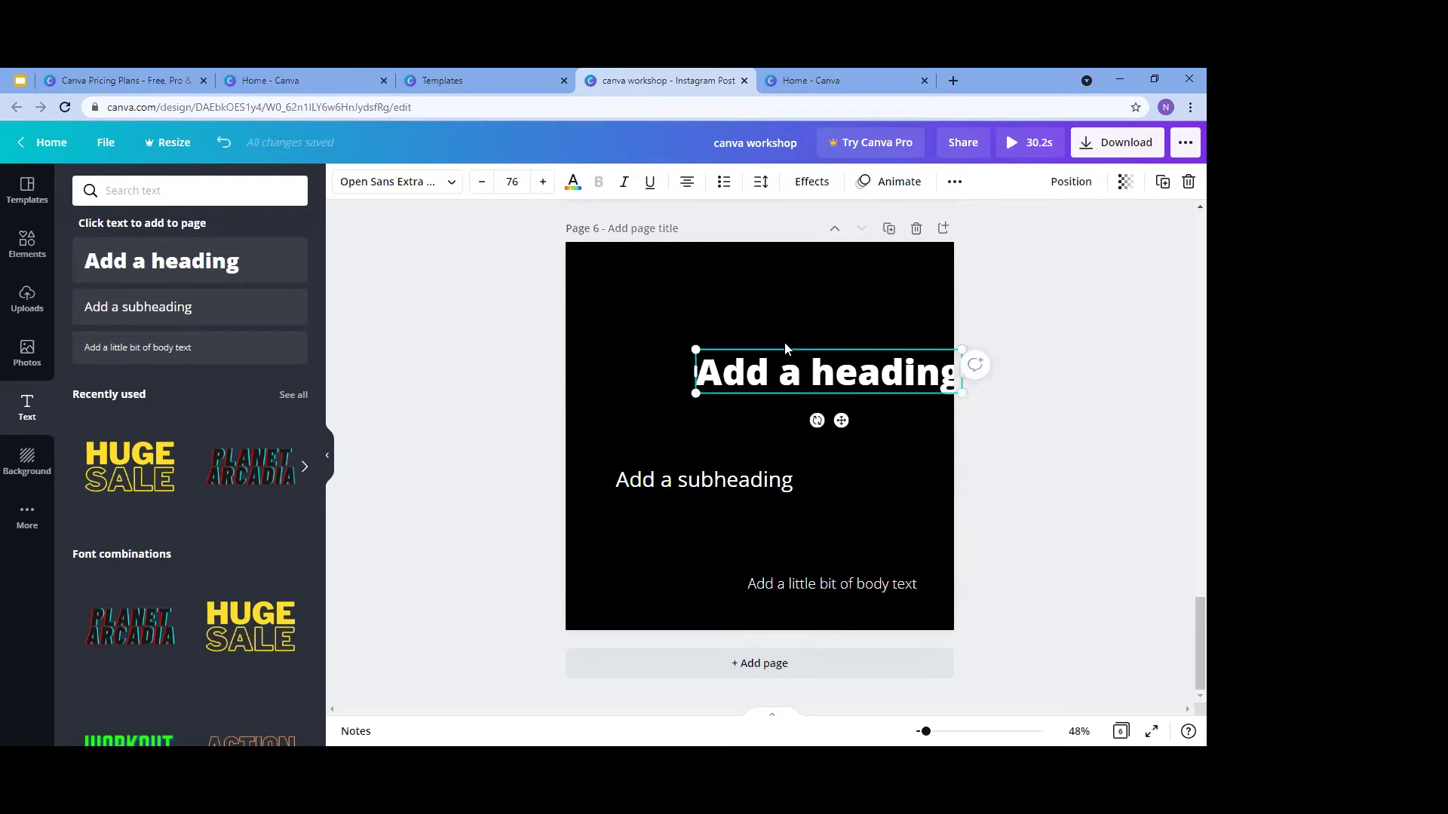
pyautogui.moveTo(860, 351); pyautogui.dragTo(768, 350)
pyautogui.tripleClick(868, 369)
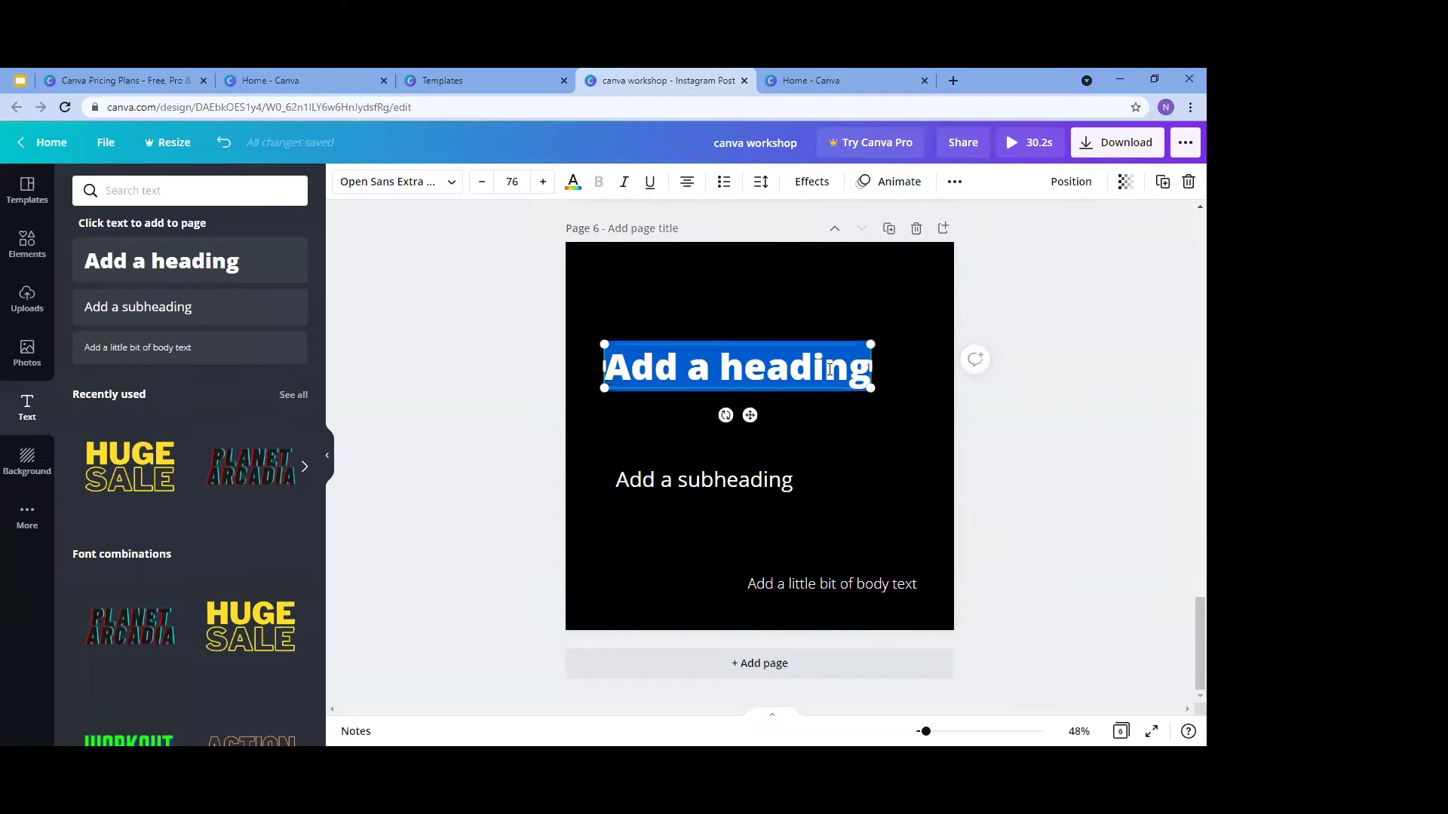
pyautogui.moveTo(606, 368); pyautogui.dragTo(938, 389)
pyautogui.press('BackSpace')
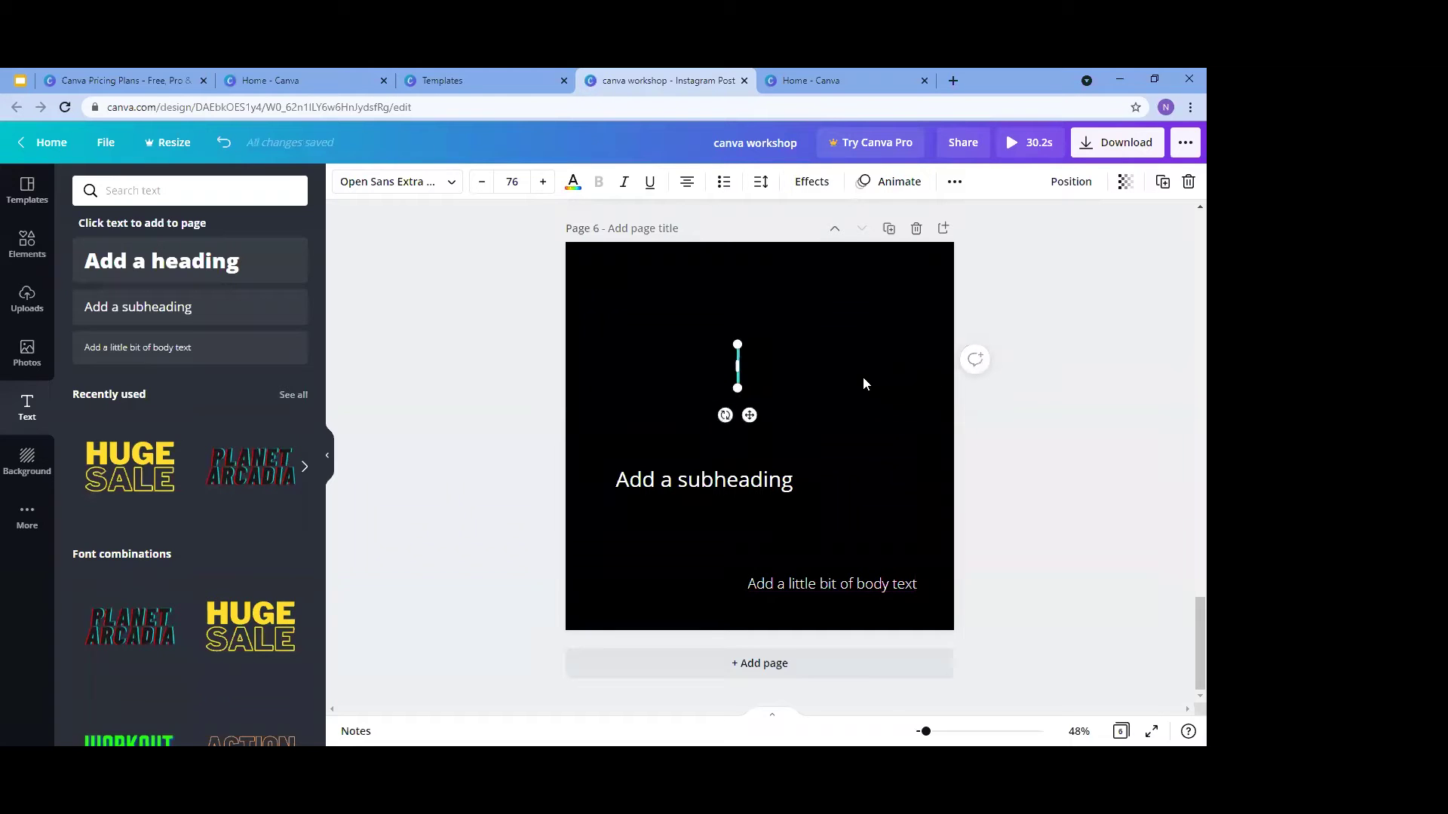
pyautogui.write('workshop')
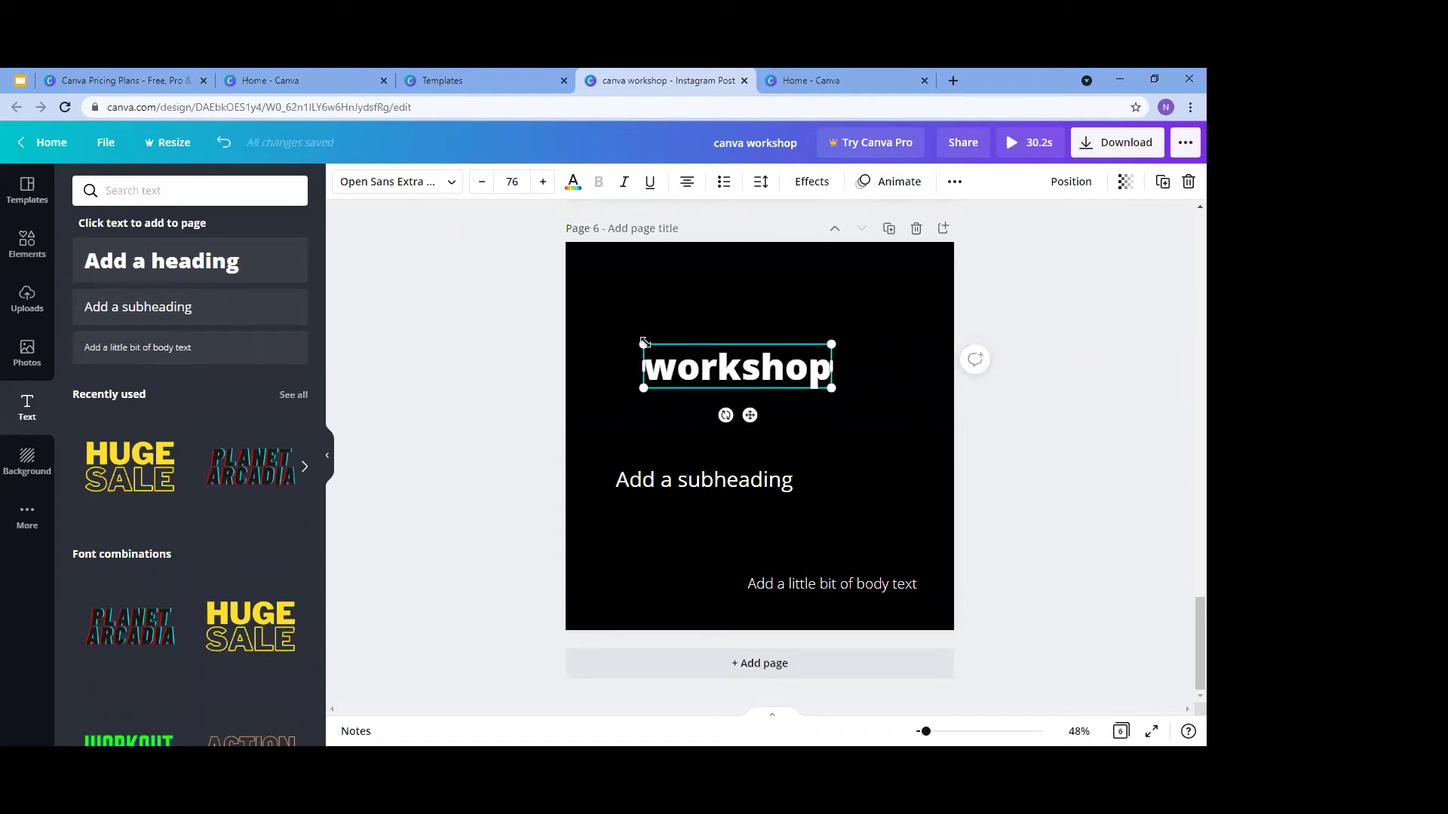
# Try pink and red as the text color of the "workshop" heading
pyautogui.moveTo(643, 367); pyautogui.dragTo(832, 370)
pyautogui.click(169, 301)
pyautogui.click(103, 592)
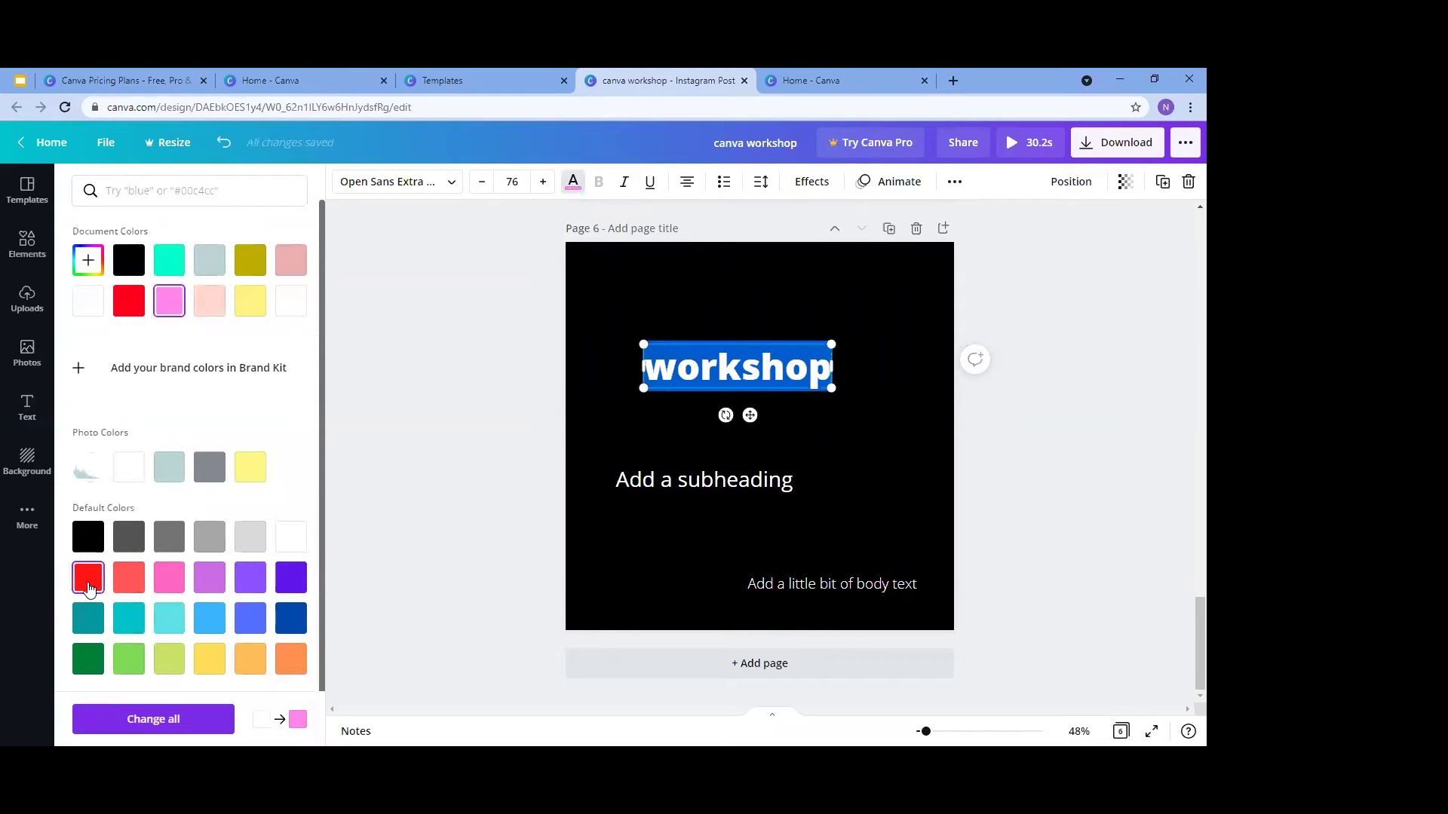
pyautogui.click(683, 482)
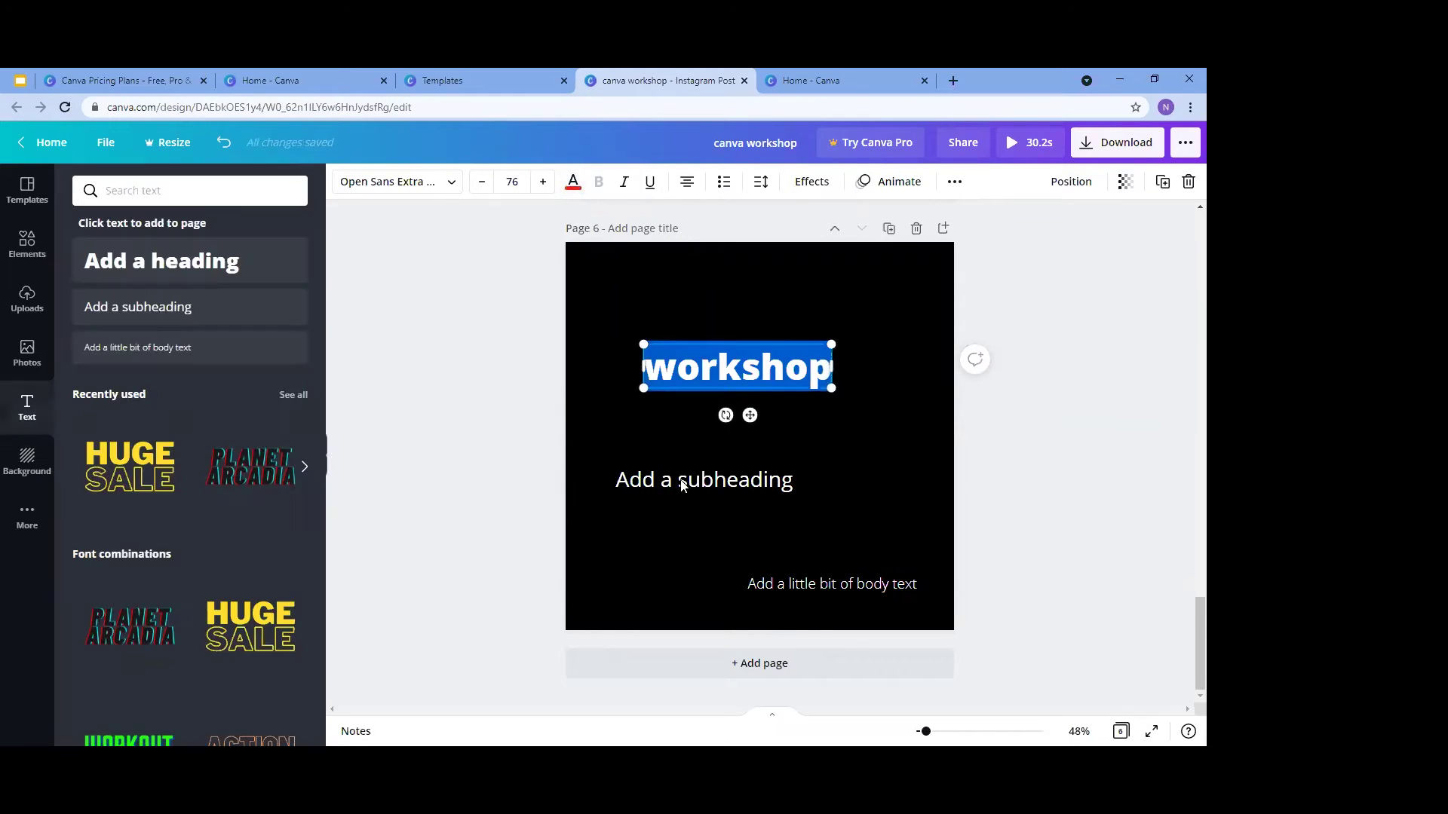
# Set the "workshop" heading's text color to the light yellow from the photo colors
pyautogui.click(819, 364)
pyautogui.click(571, 183)
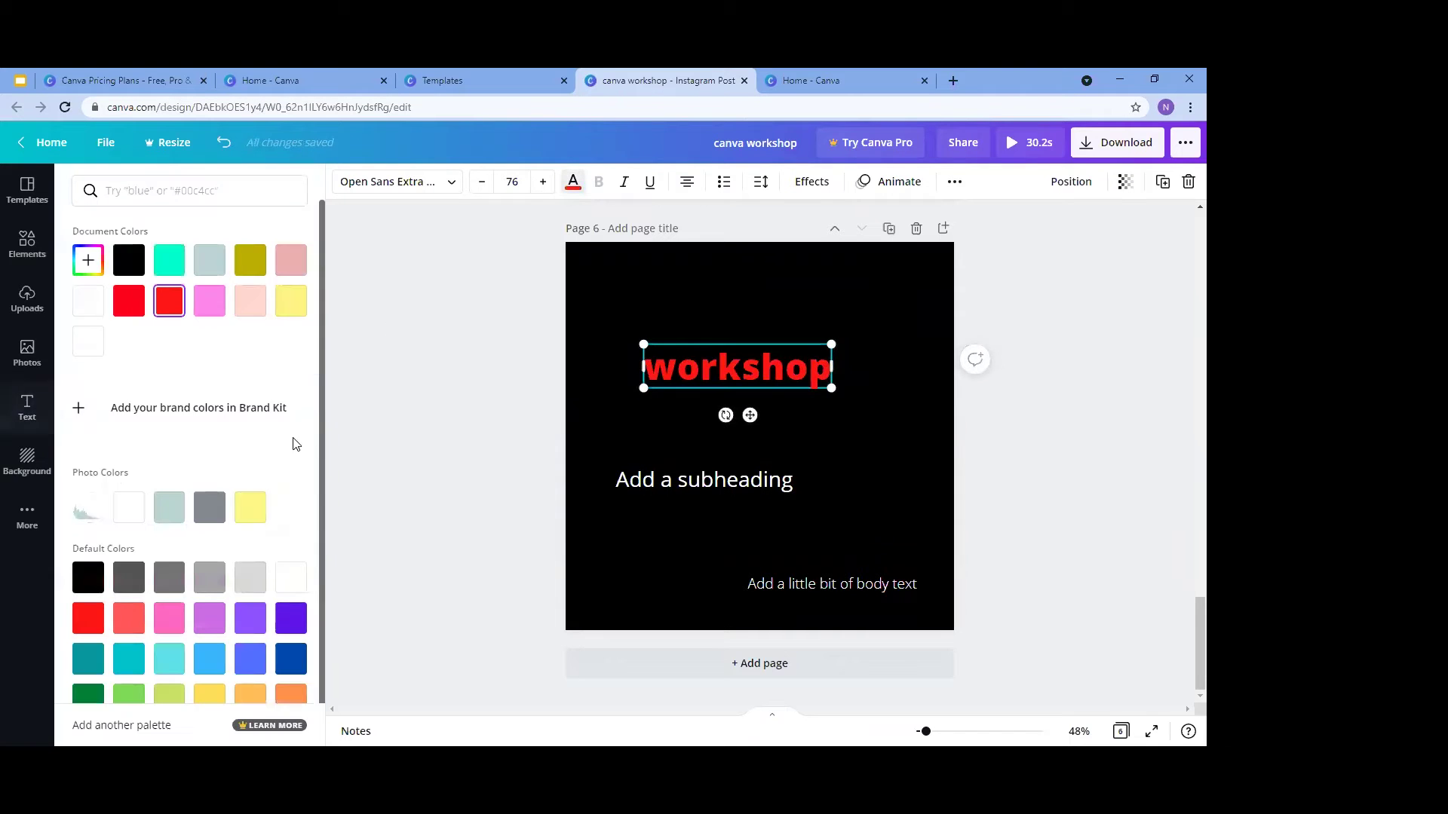
pyautogui.click(250, 507)
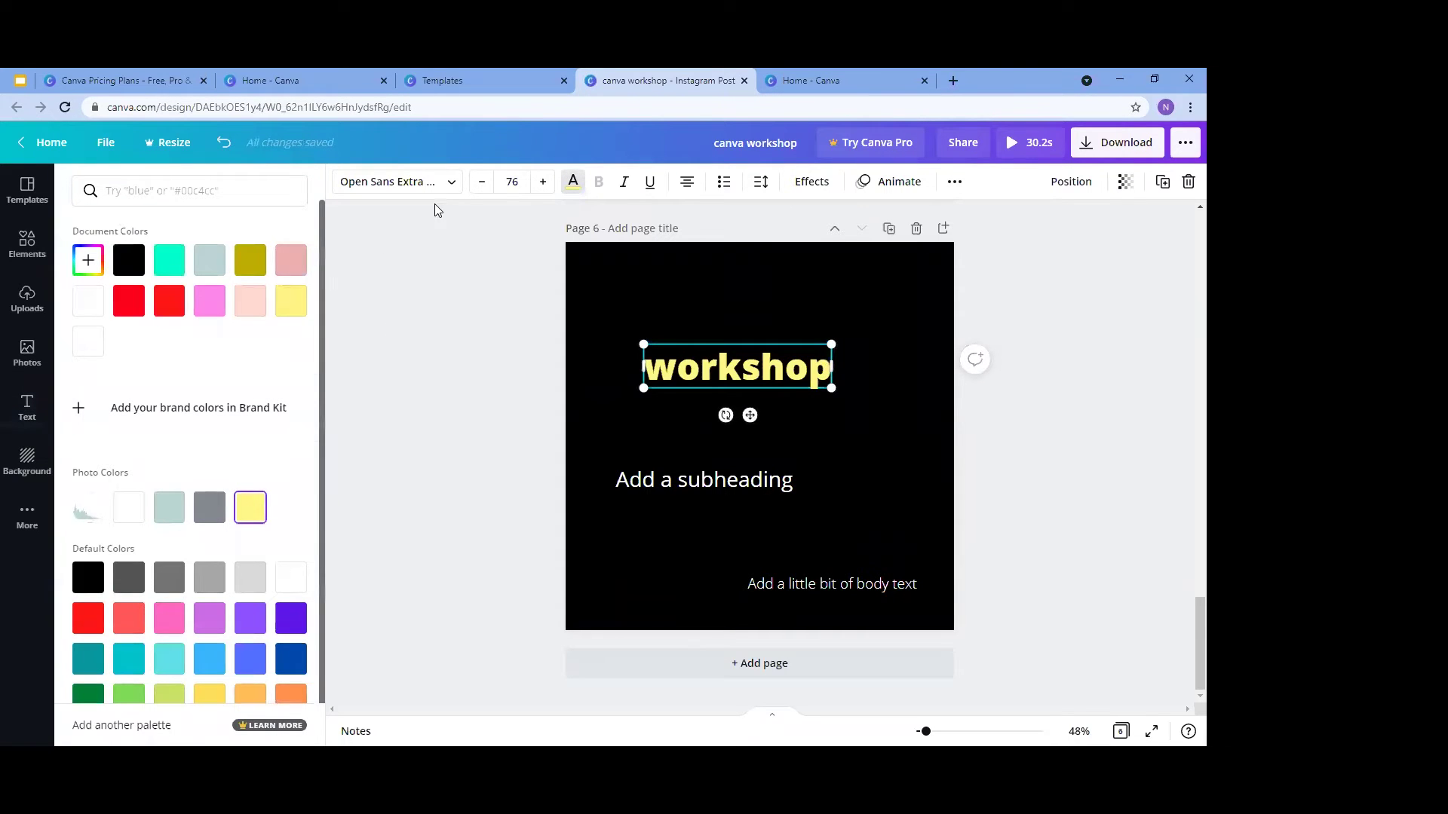
# Try the Lovelo Line font on the "workshop" heading and change it to Norwester
pyautogui.click(396, 181)
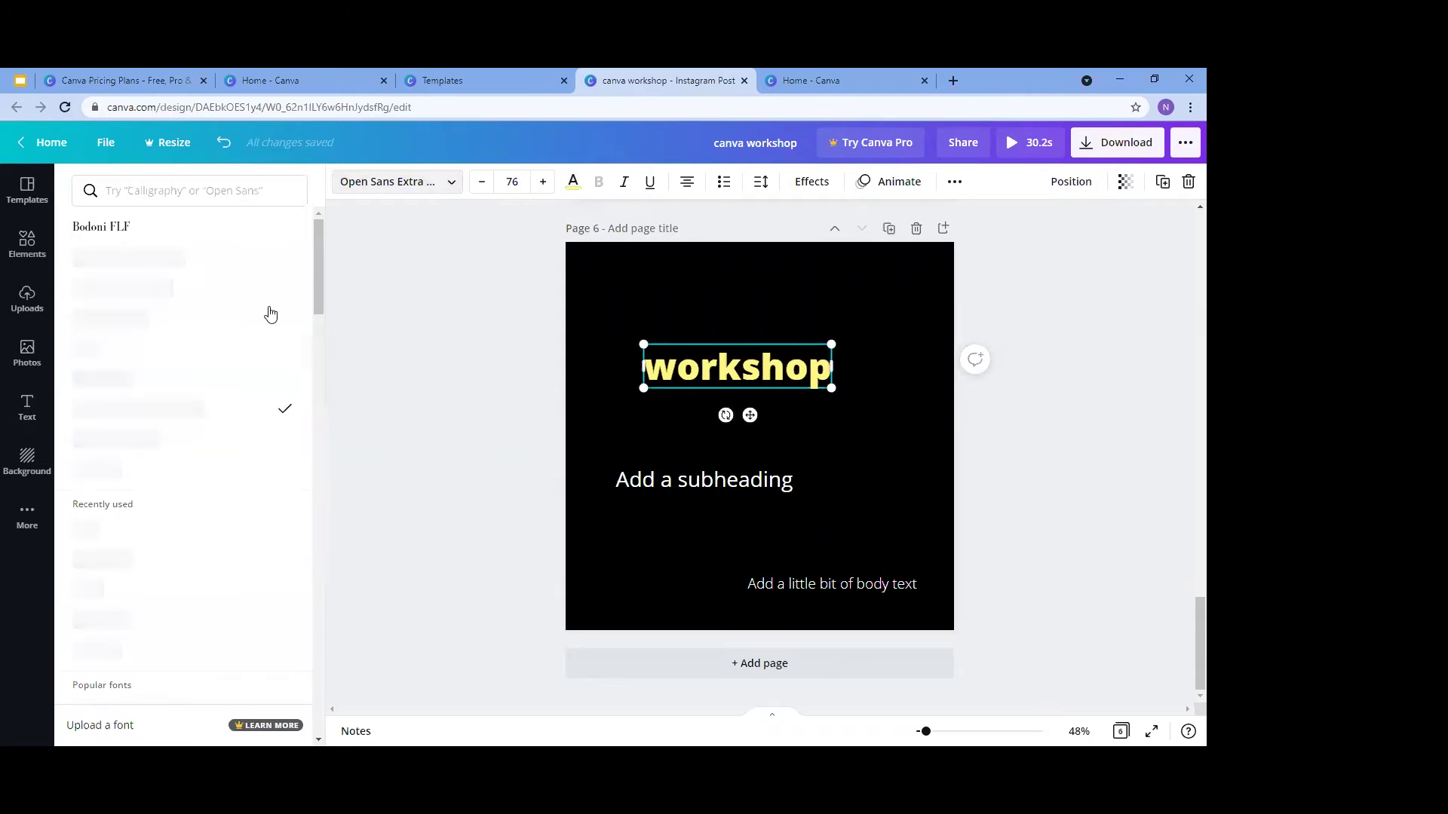
pyautogui.click(122, 319)
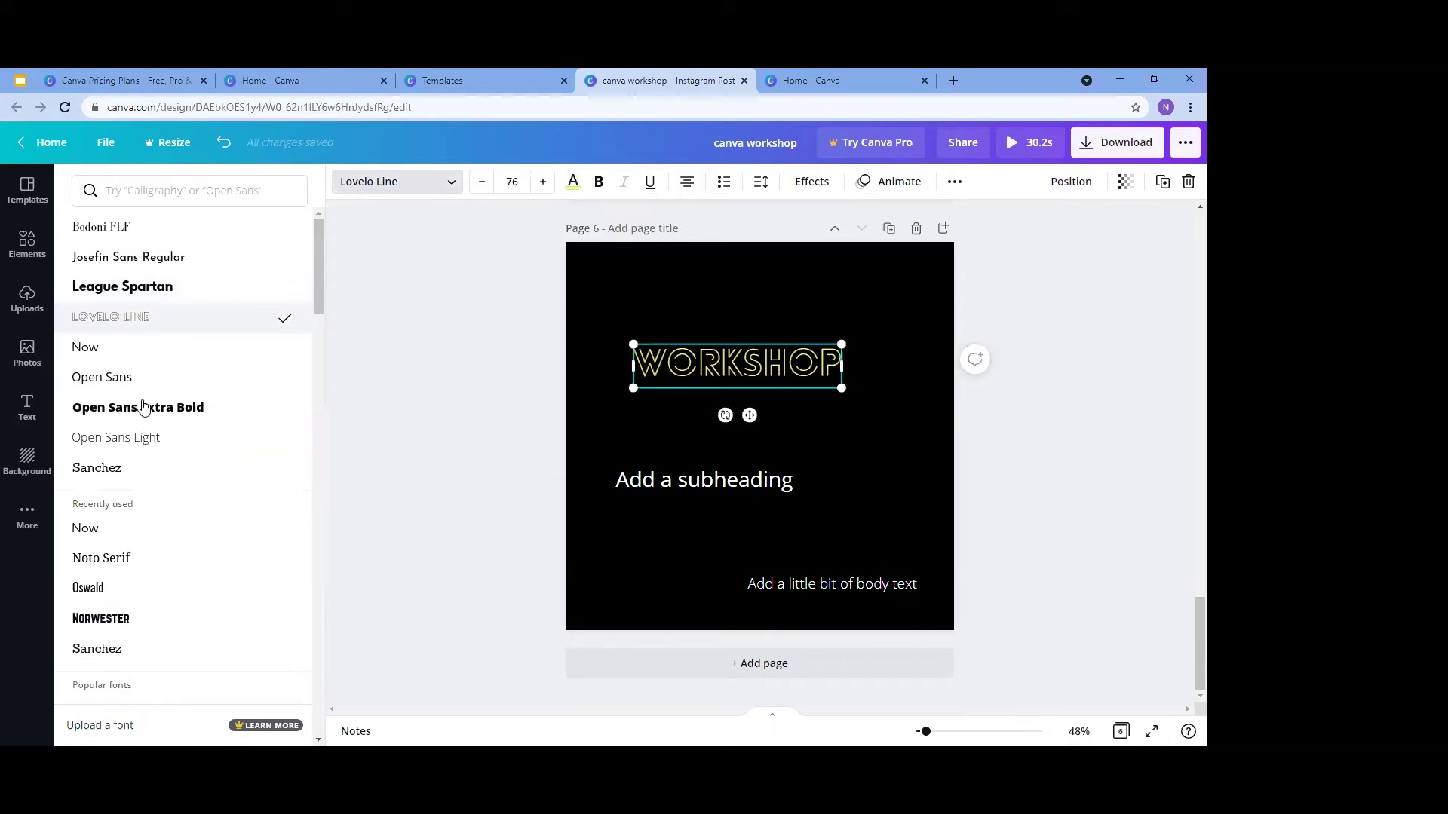
pyautogui.click(106, 619)
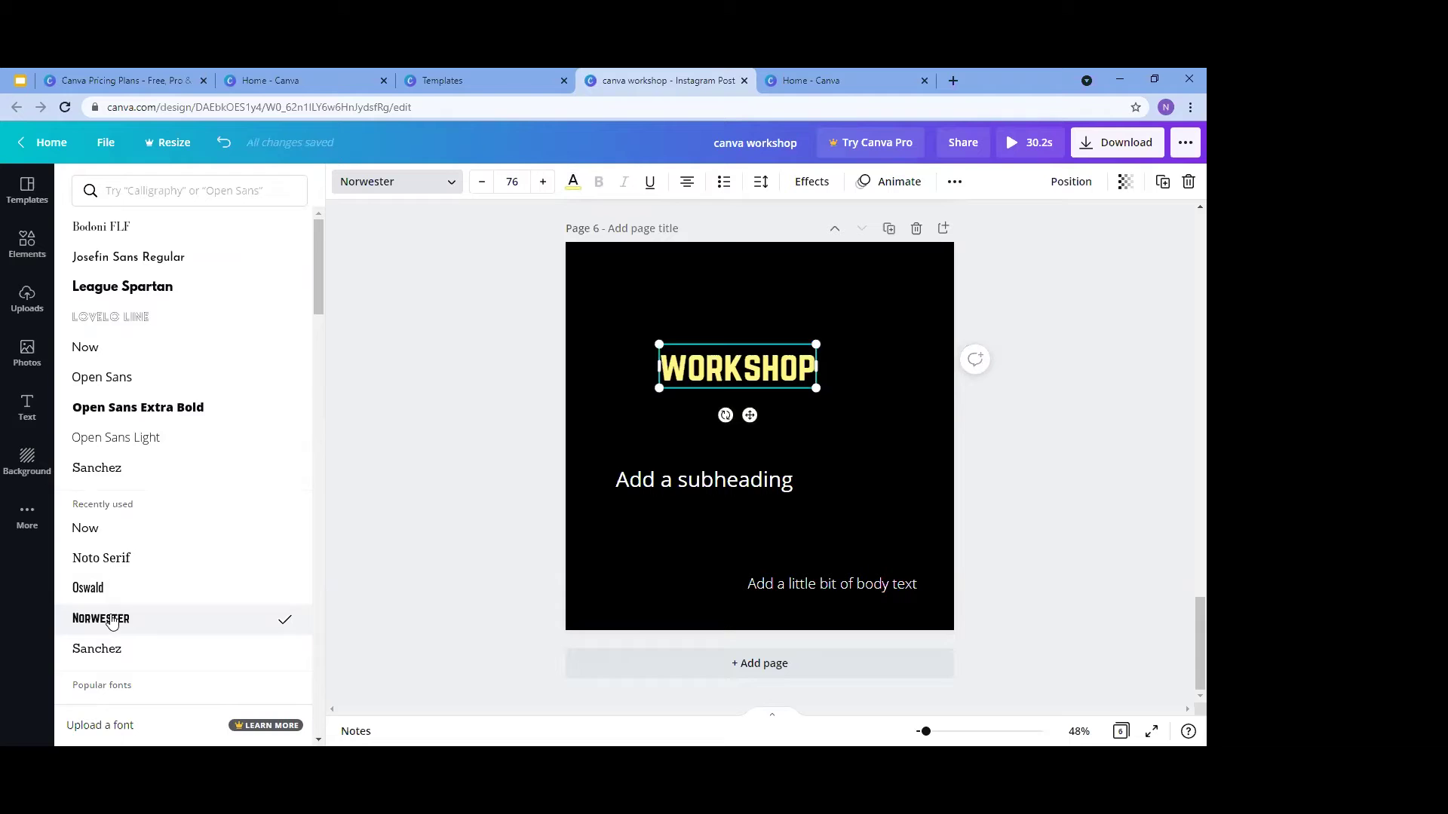
# Underline the whole "workshop" heading and reselect it to check the result
pyautogui.click(649, 184)
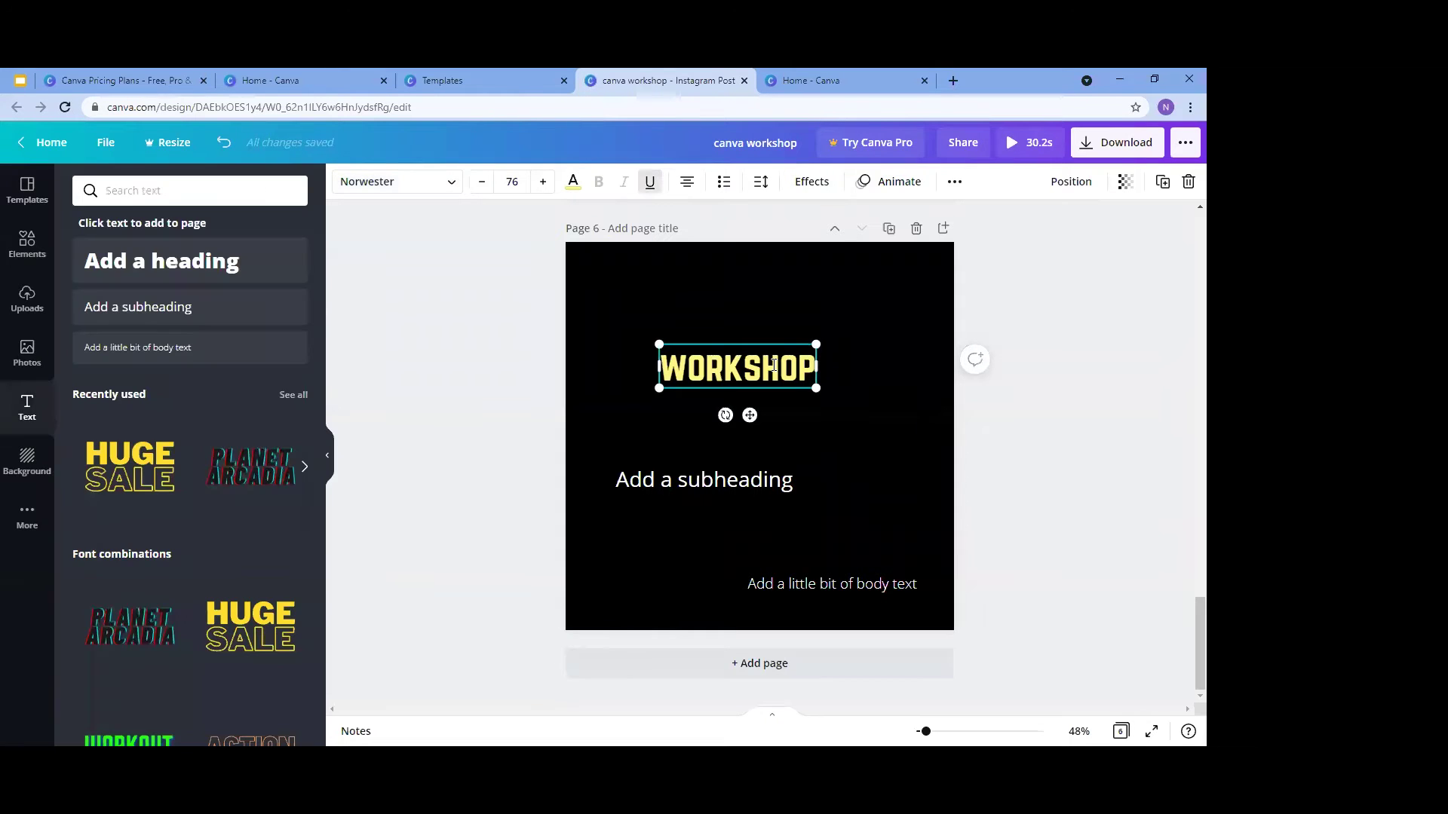
pyautogui.moveTo(811, 369); pyautogui.dragTo(659, 369)
pyautogui.click(650, 181)
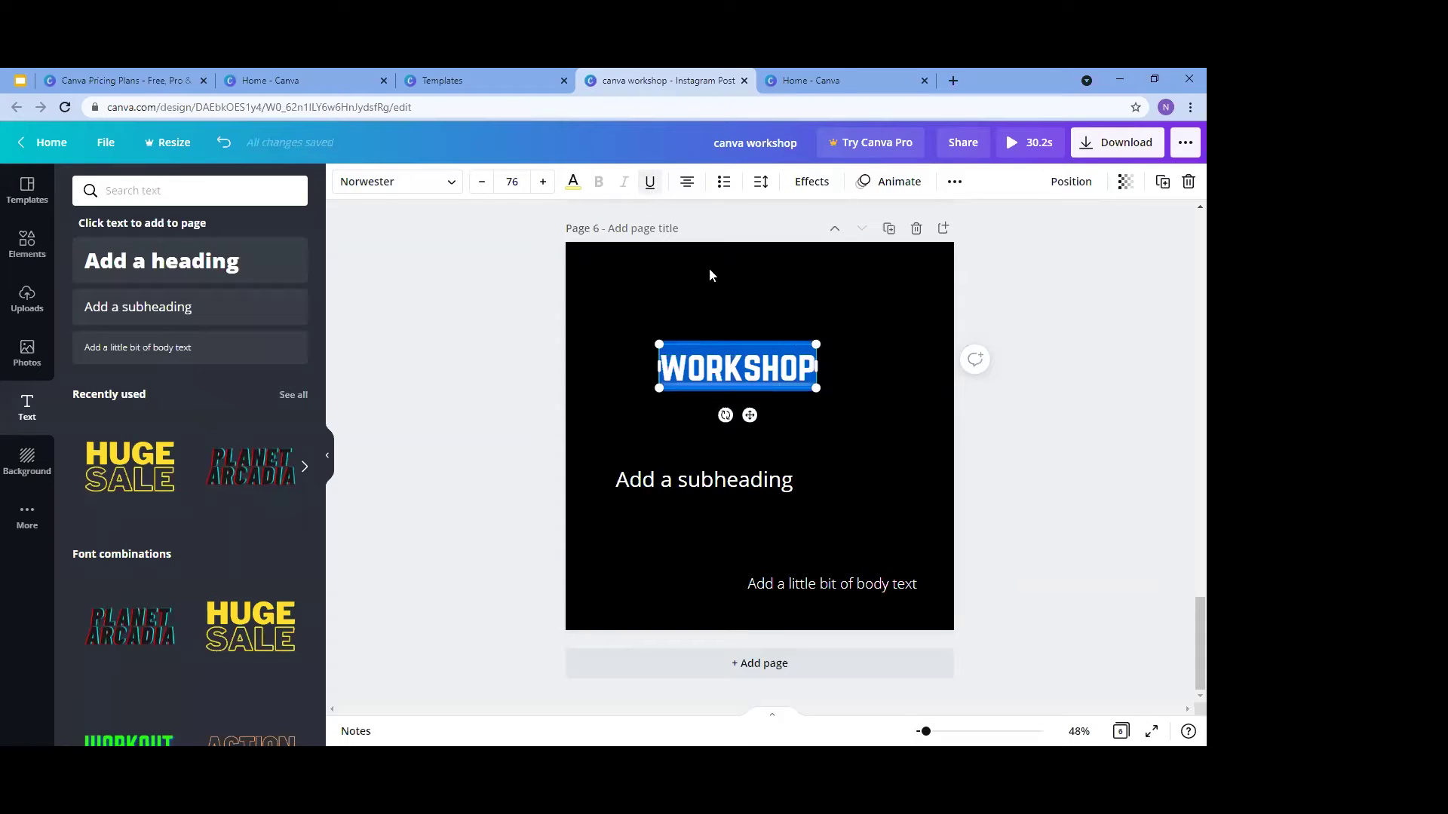
pyautogui.click(862, 425)
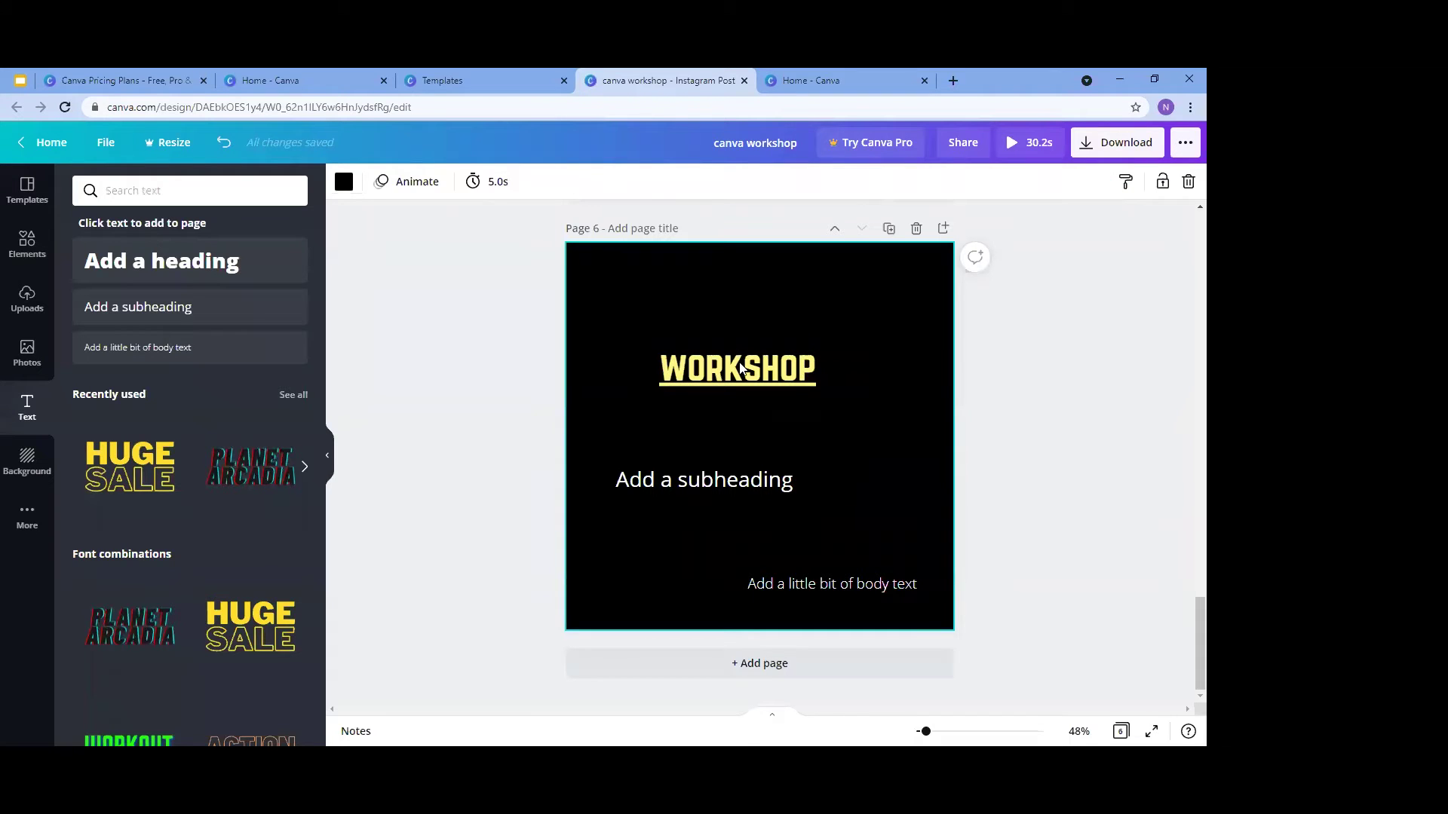
pyautogui.click(791, 368)
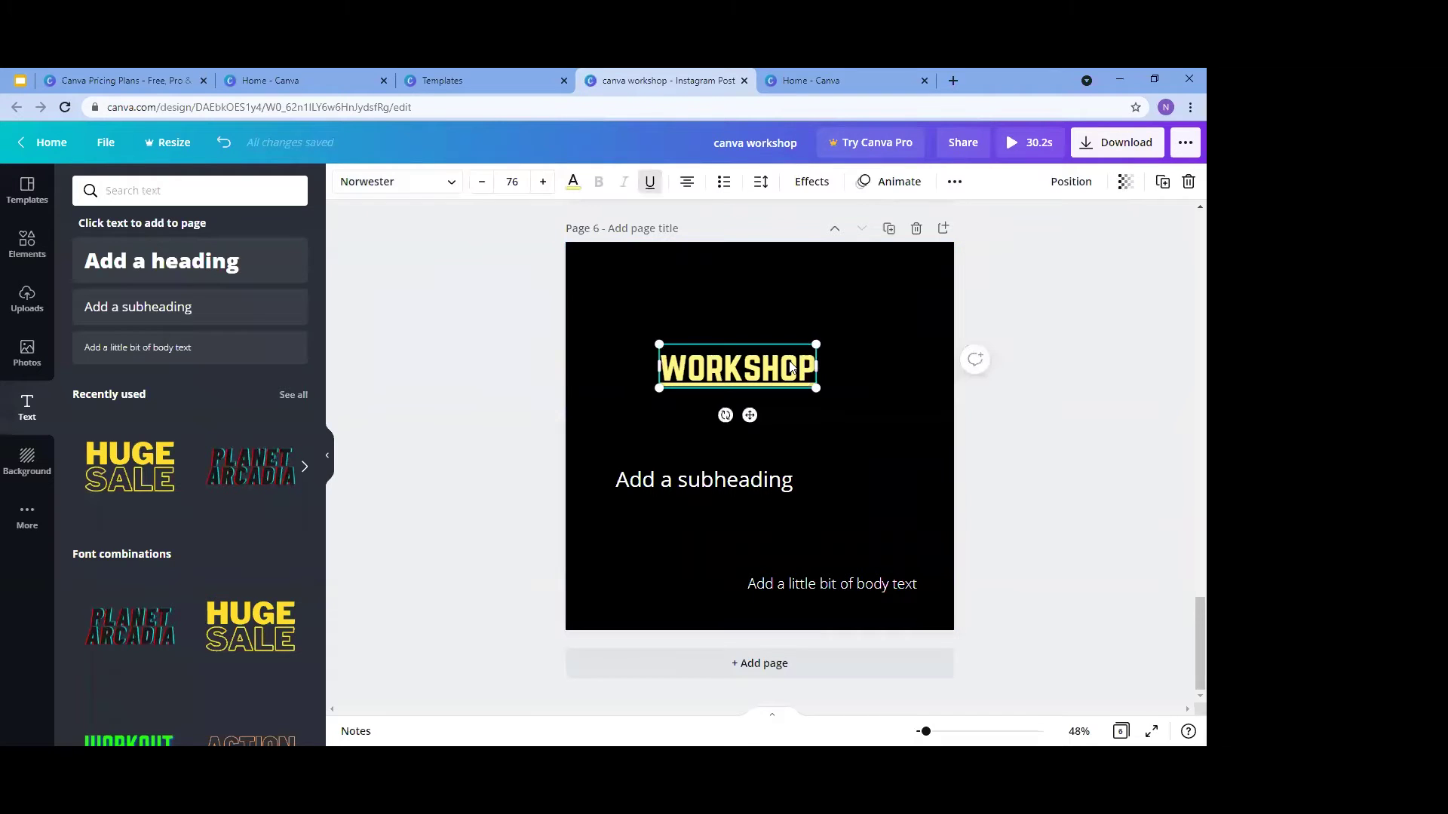
# Switch to the Canva Workshop Presentation Deck in Google Slides, show the "Tutorial: Creating a design" slide and return to the canva workshop design
pyautogui.click(15, 83)
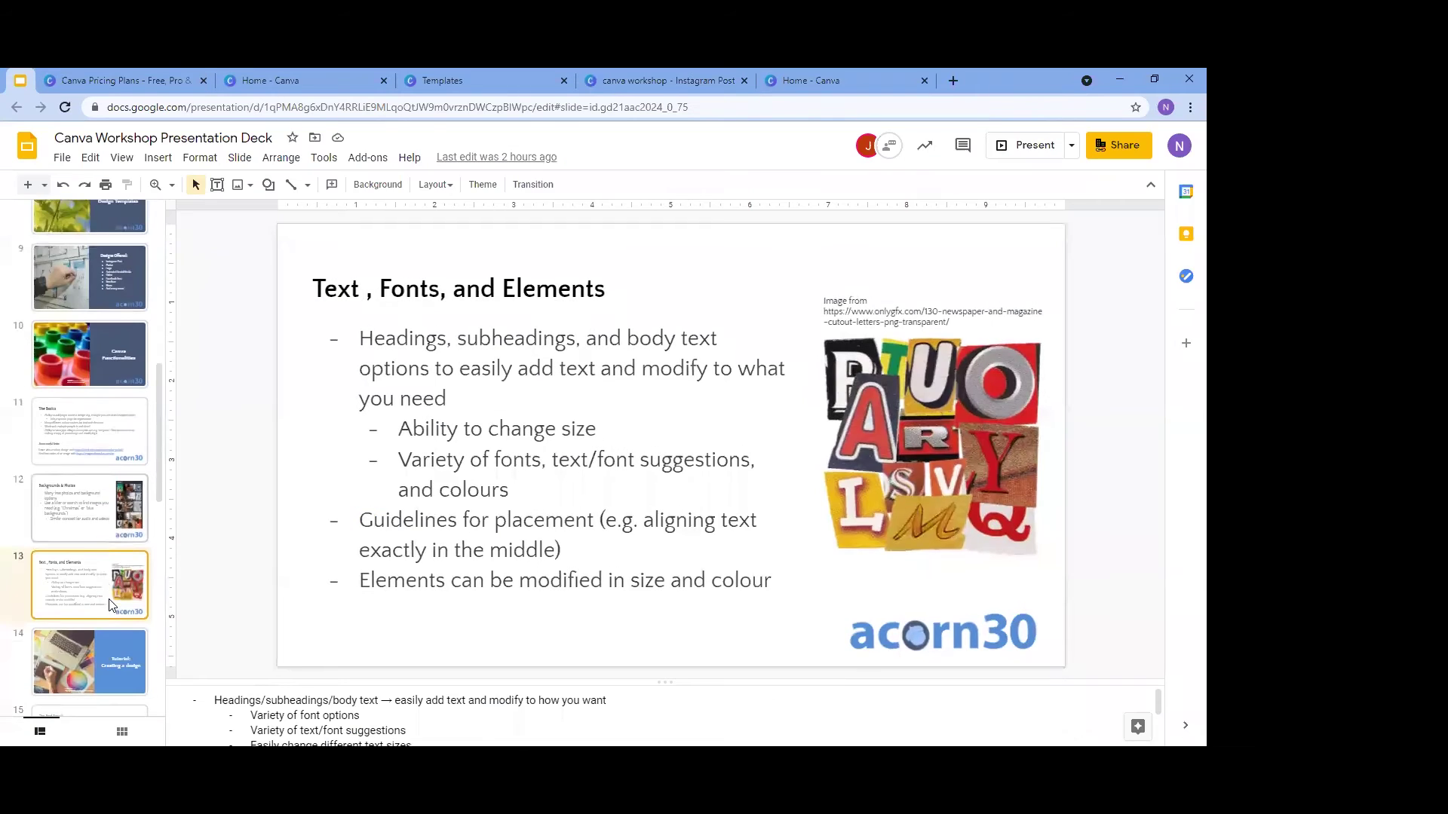
pyautogui.scroll(-1, 109, 592)
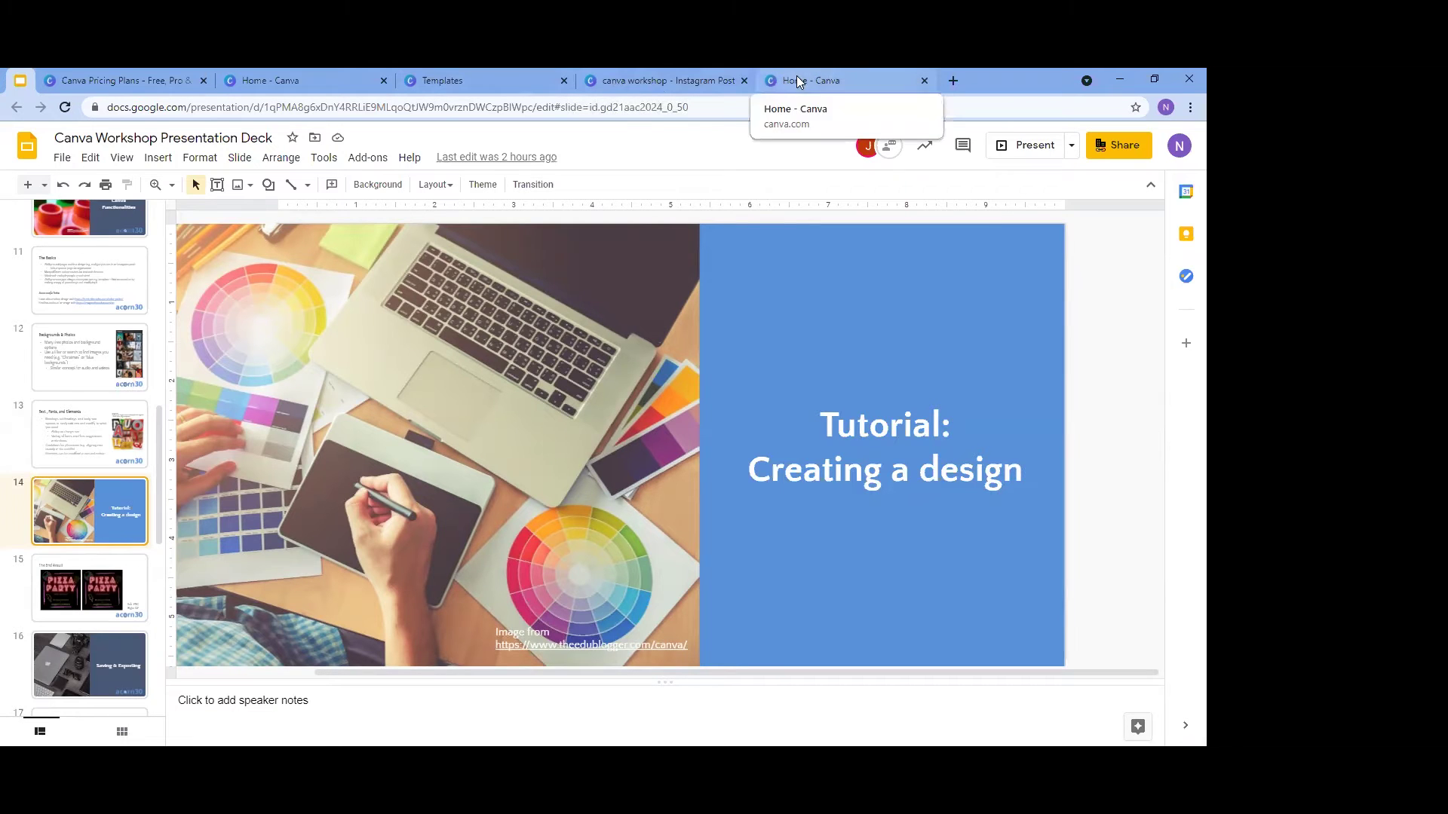
pyautogui.click(706, 75)
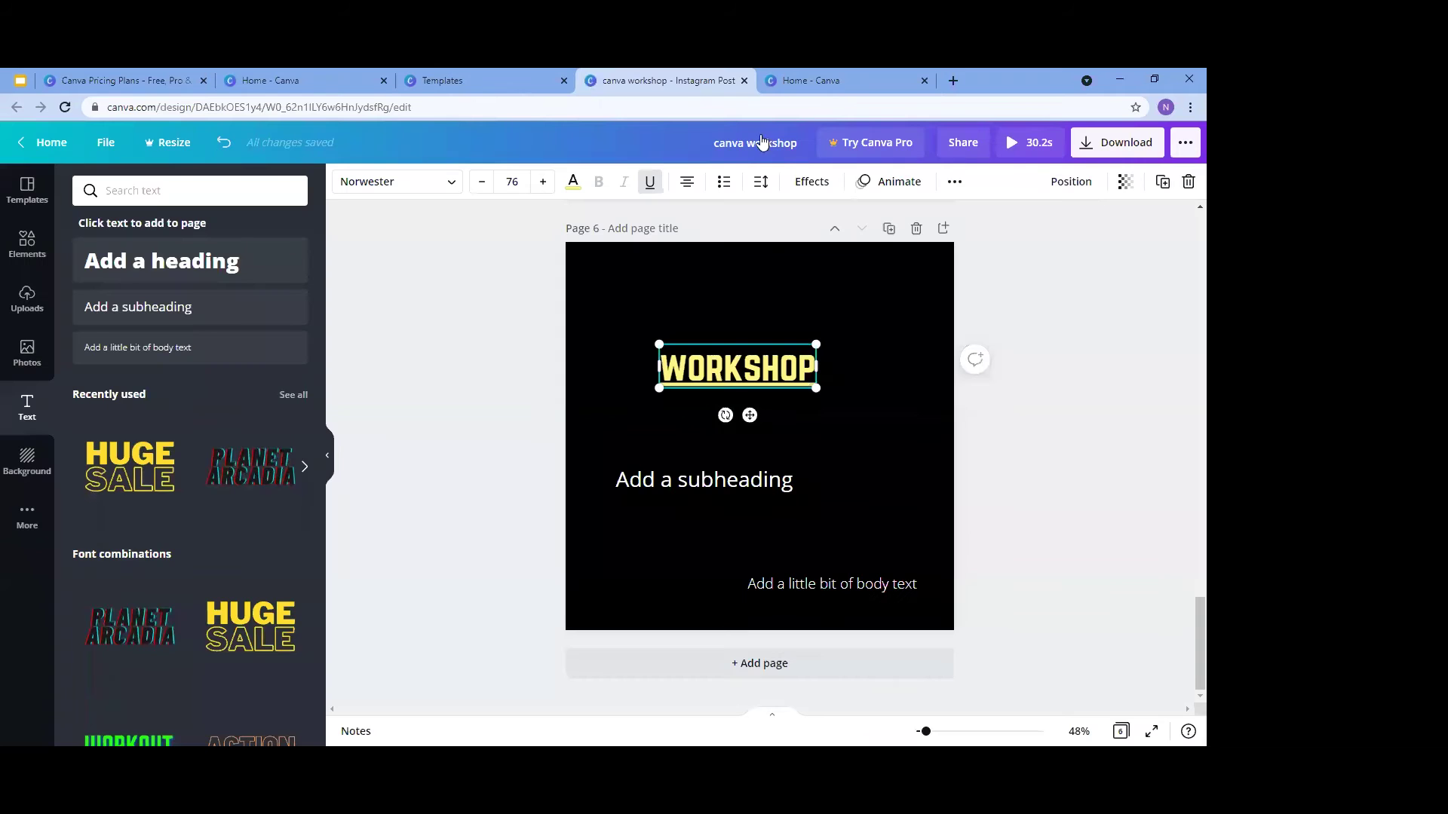
# Look over the design categories and recent designs on the Canva home page and open the Templates page
pyautogui.click(789, 74)
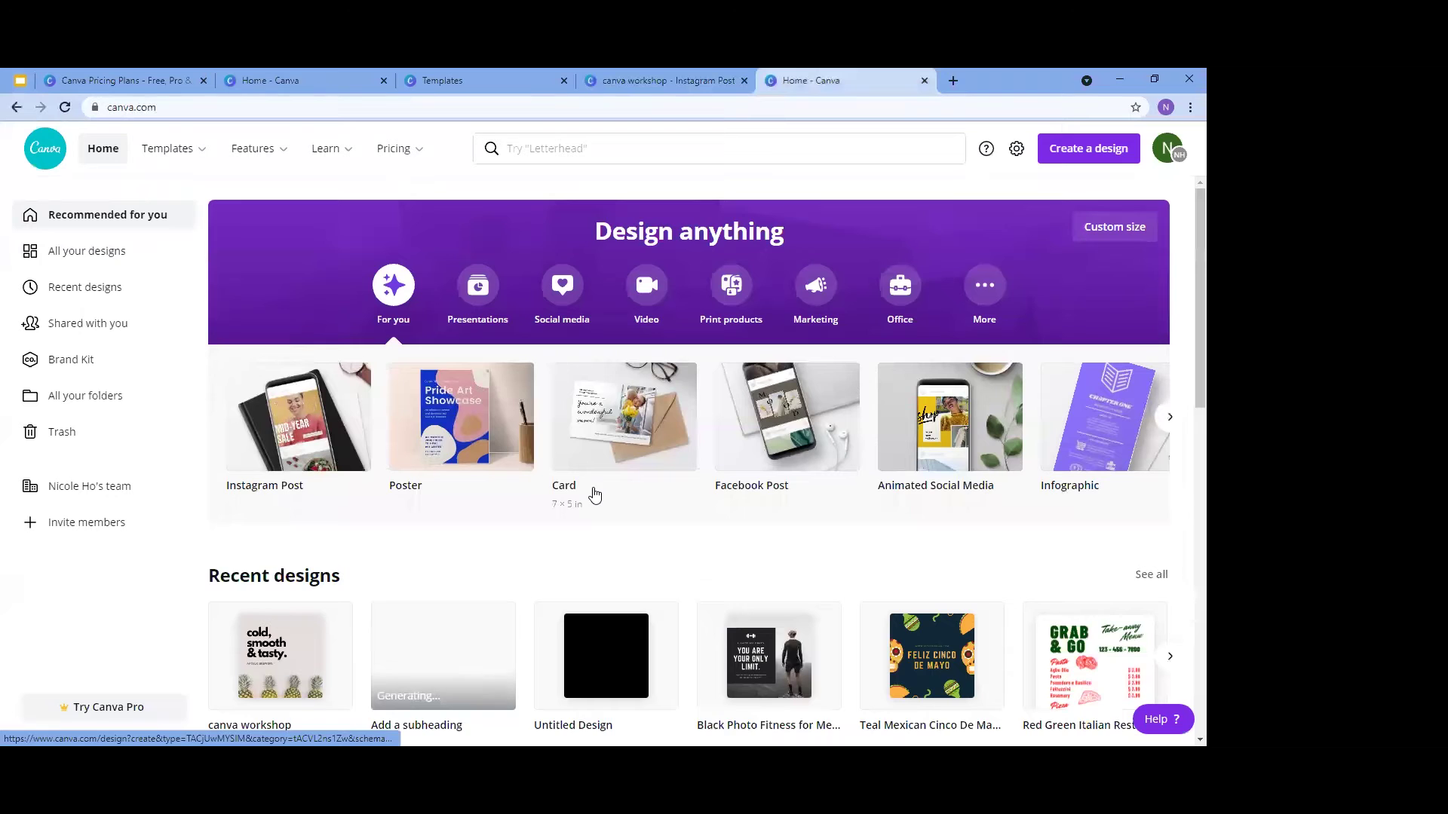
pyautogui.scroll(-3, 593, 491)
pyautogui.scroll(3, 490, 488)
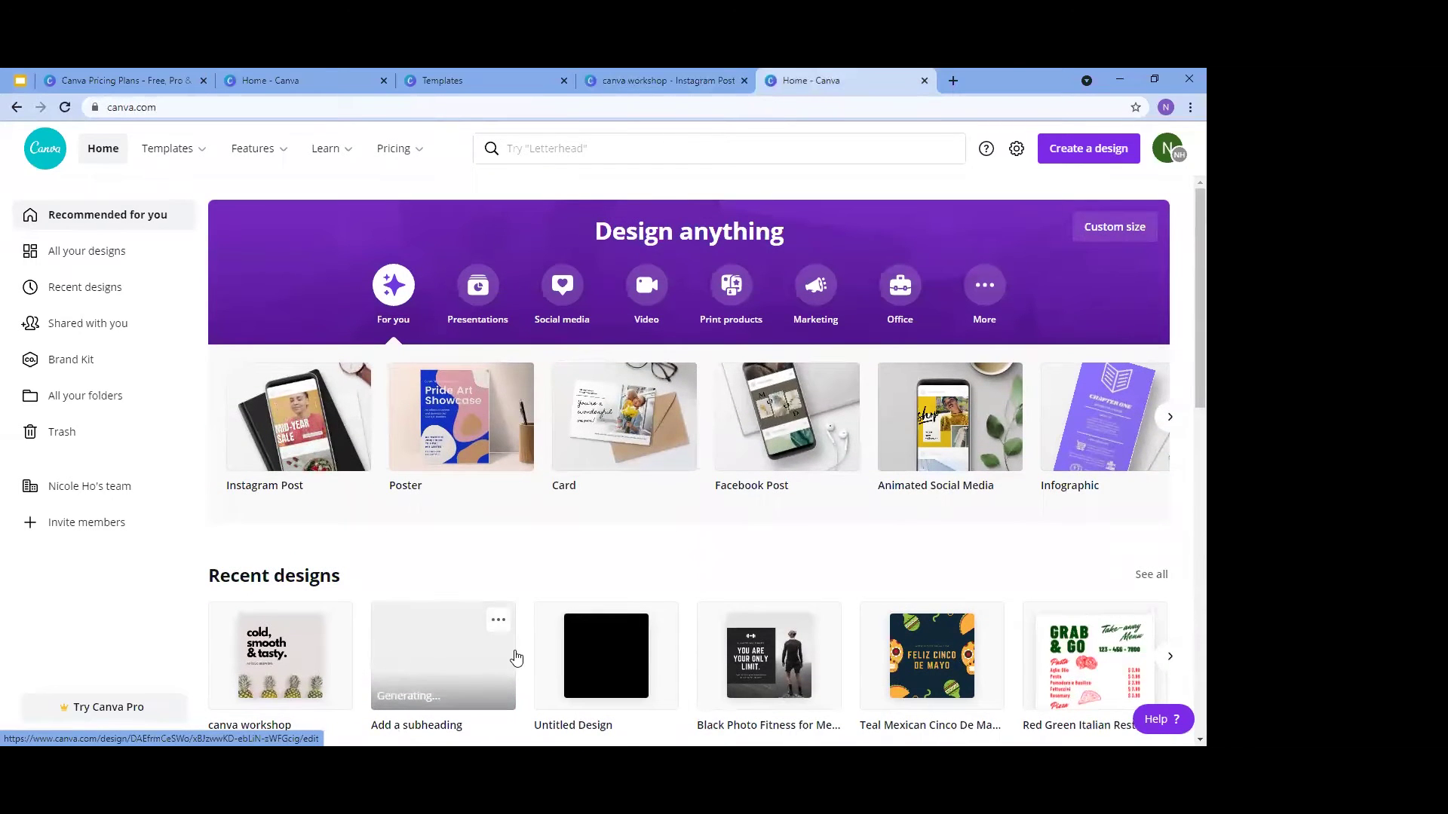
pyautogui.click(184, 150)
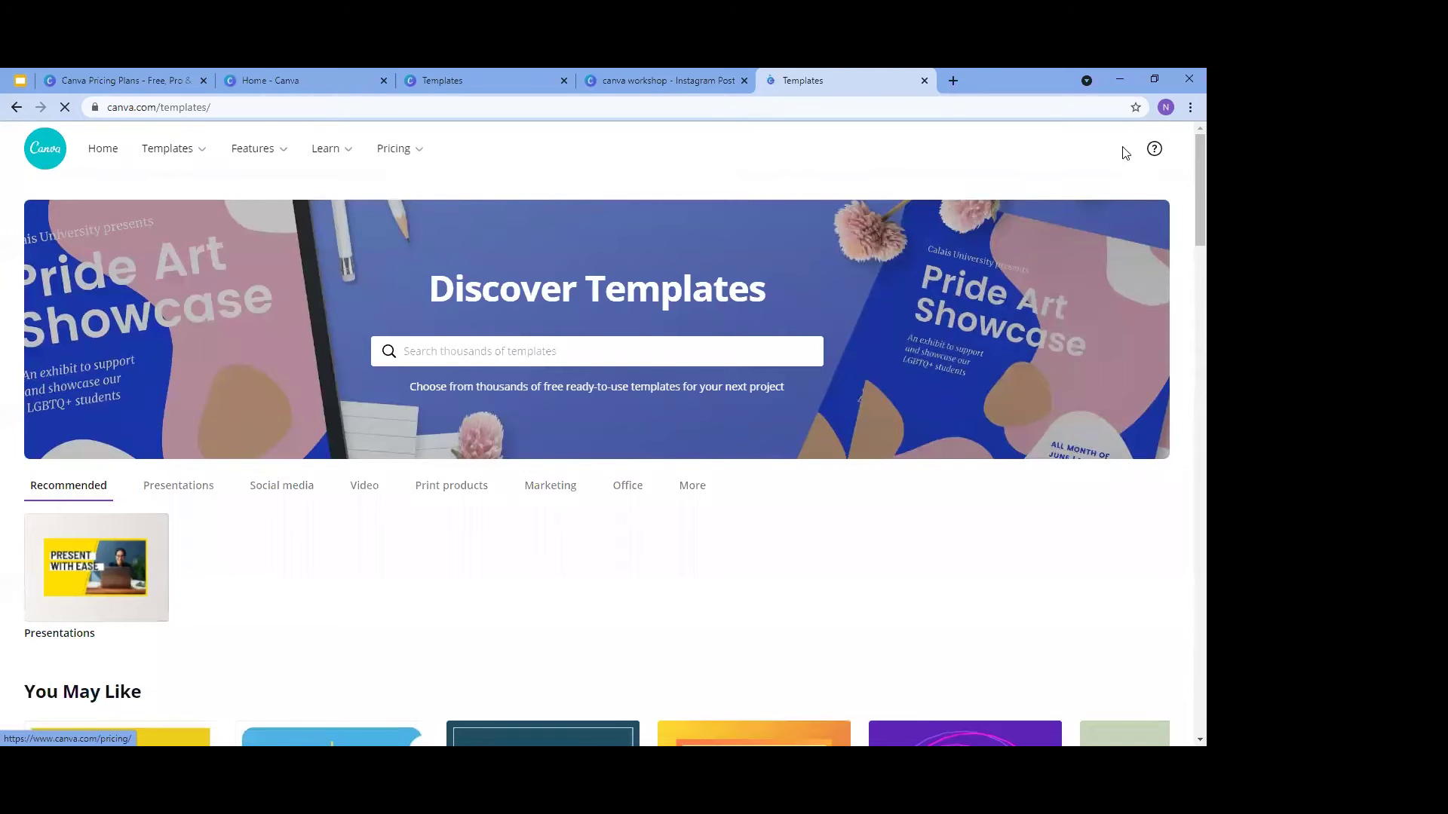
# Browse the list of design types offered for creating a new design and close it without choosing one
pyautogui.click(1109, 150)
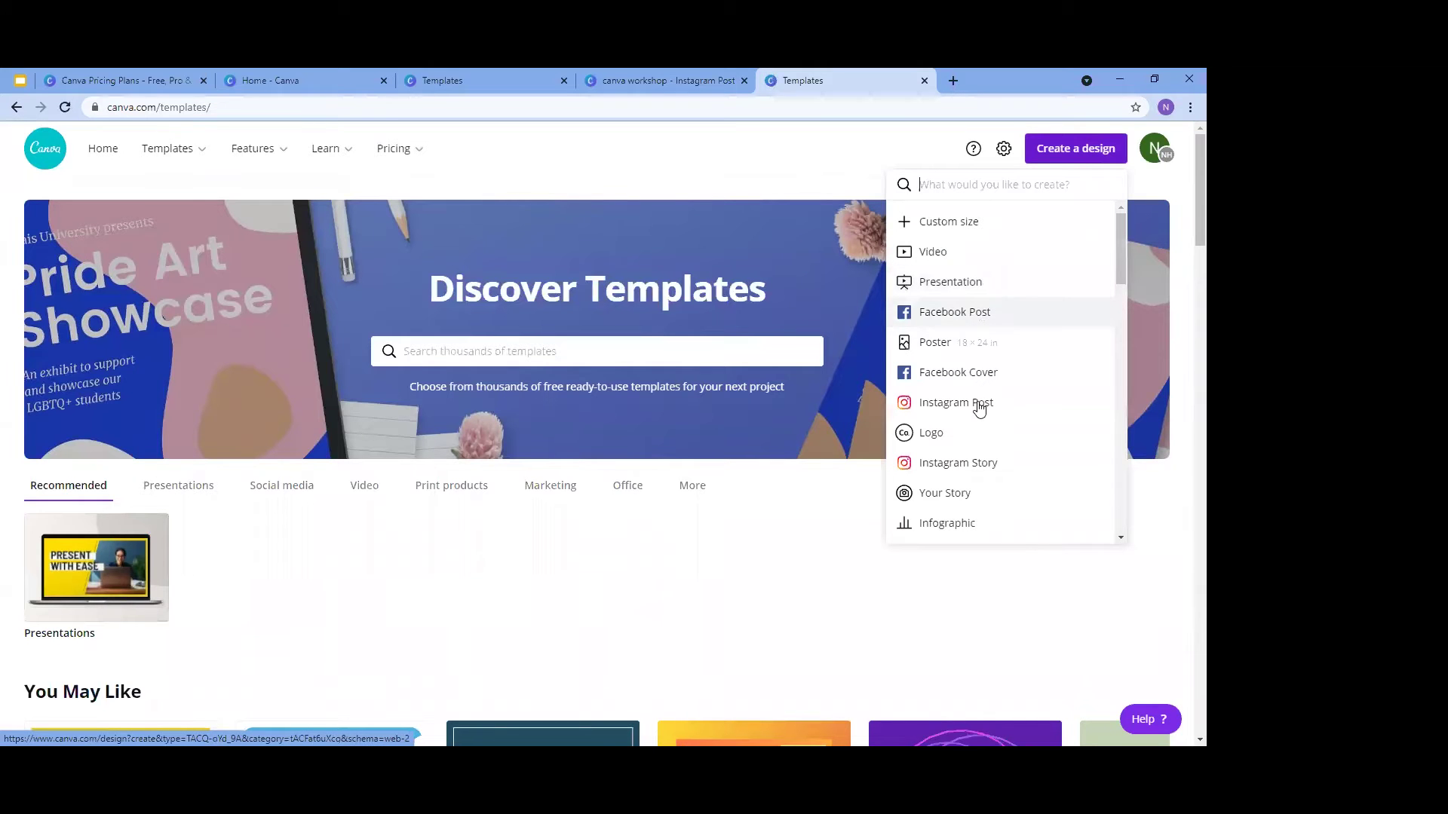
pyautogui.scroll(-6, 980, 392)
pyautogui.scroll(-4, 986, 368)
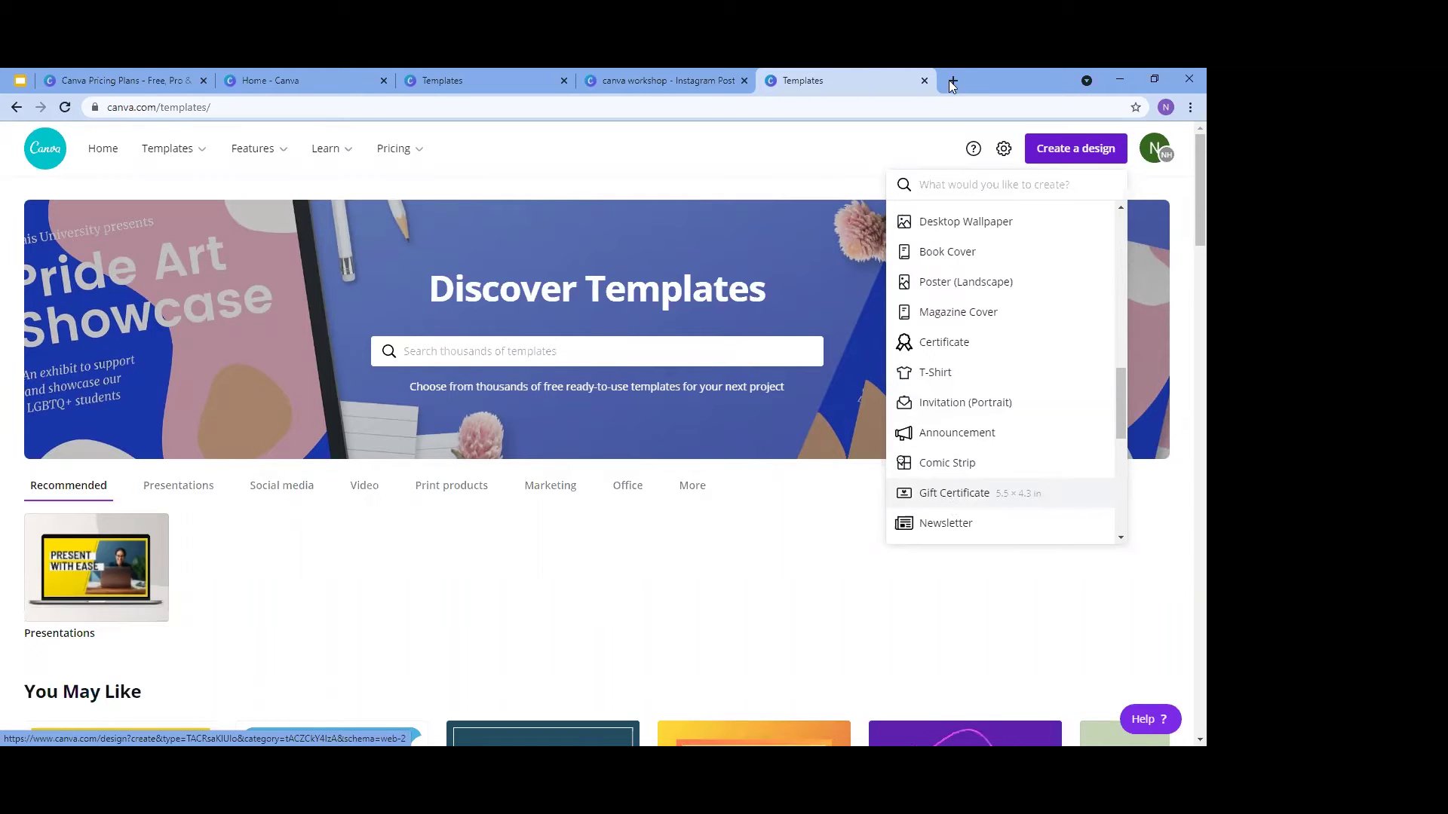
pyautogui.click(733, 280)
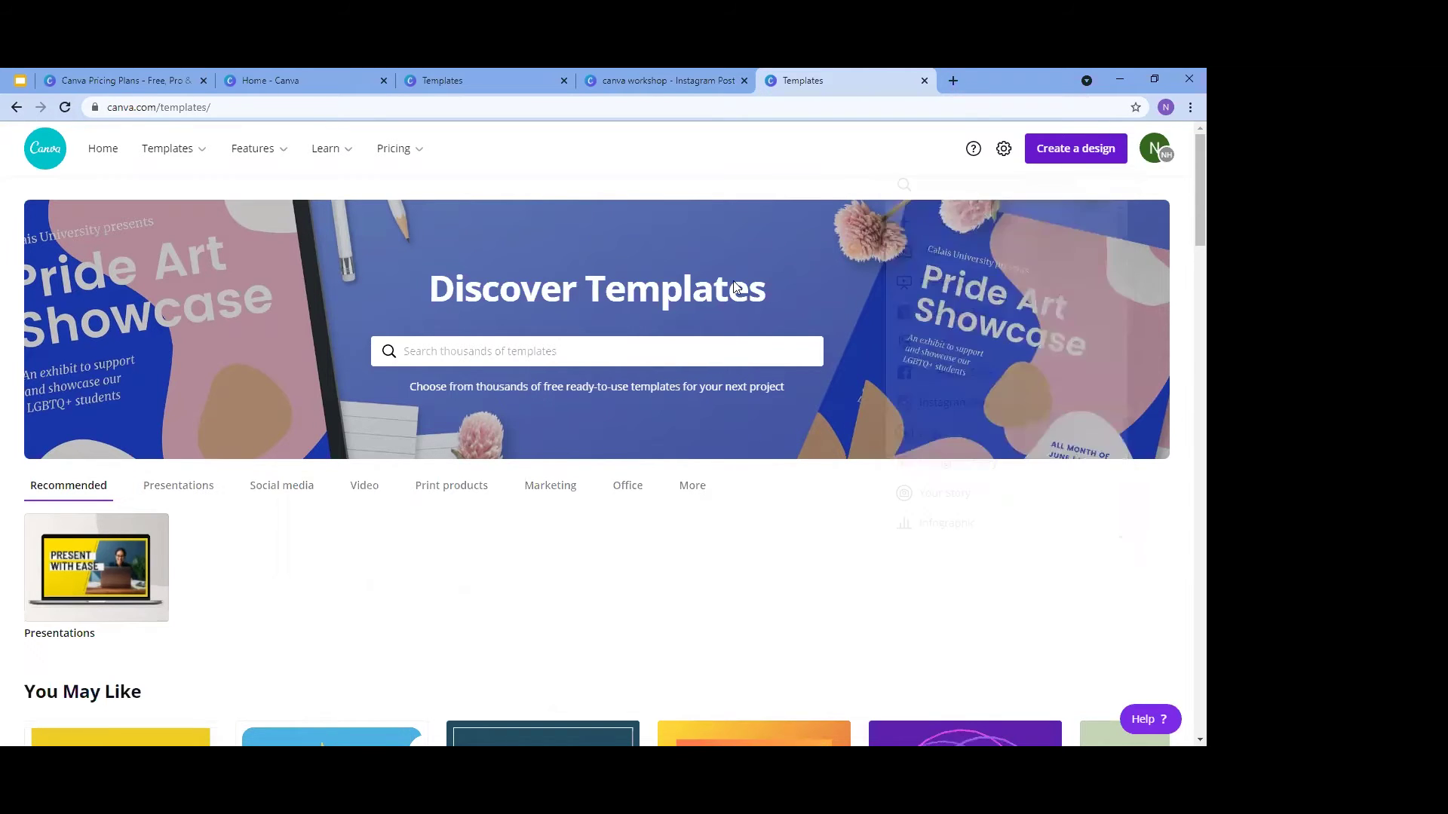
# Open the Instagram post templates and create a blank Instagram Post from there
pyautogui.scroll(-1, 457, 377)
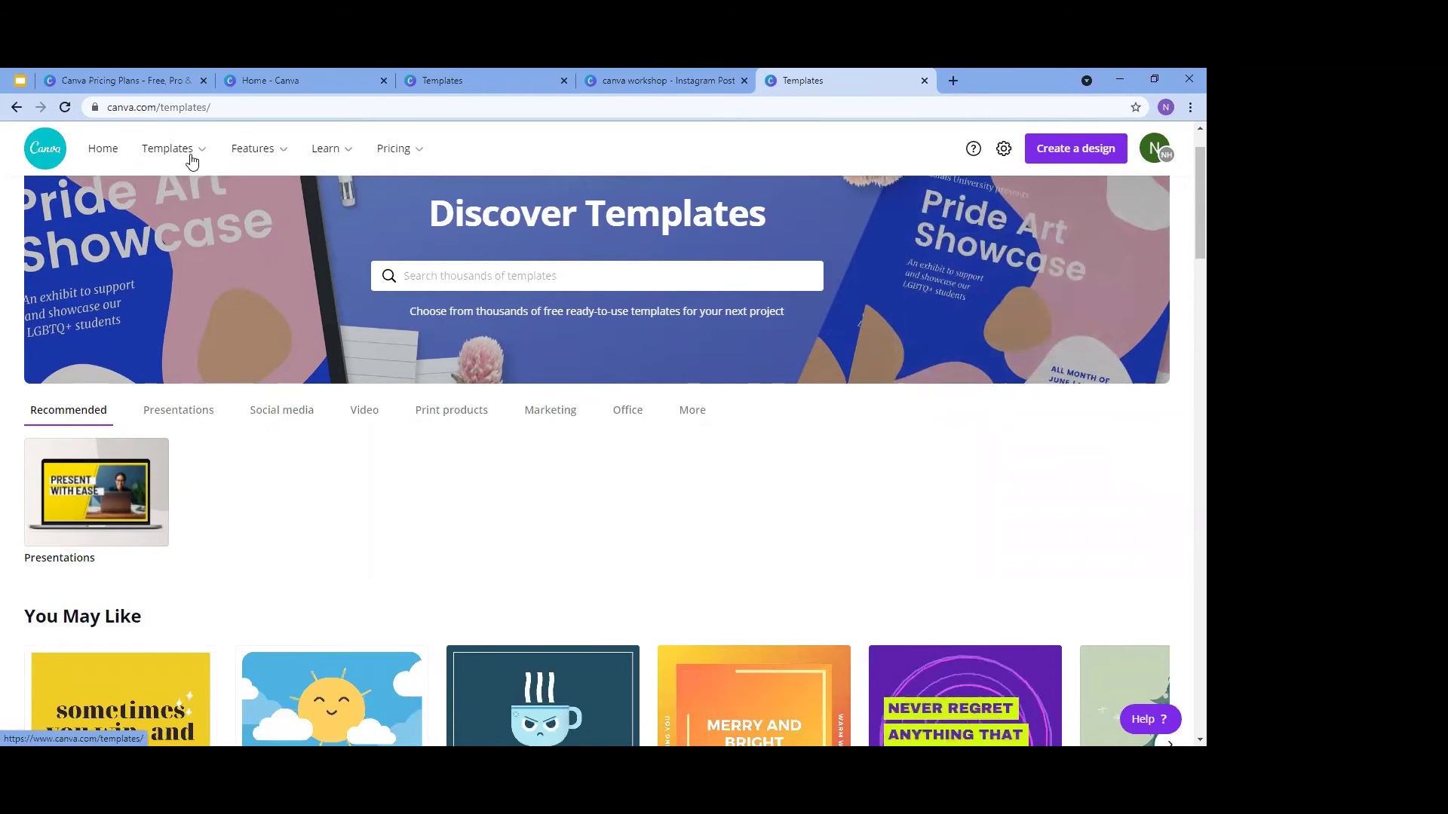
pyautogui.moveTo(192, 160)
pyautogui.click(143, 324)
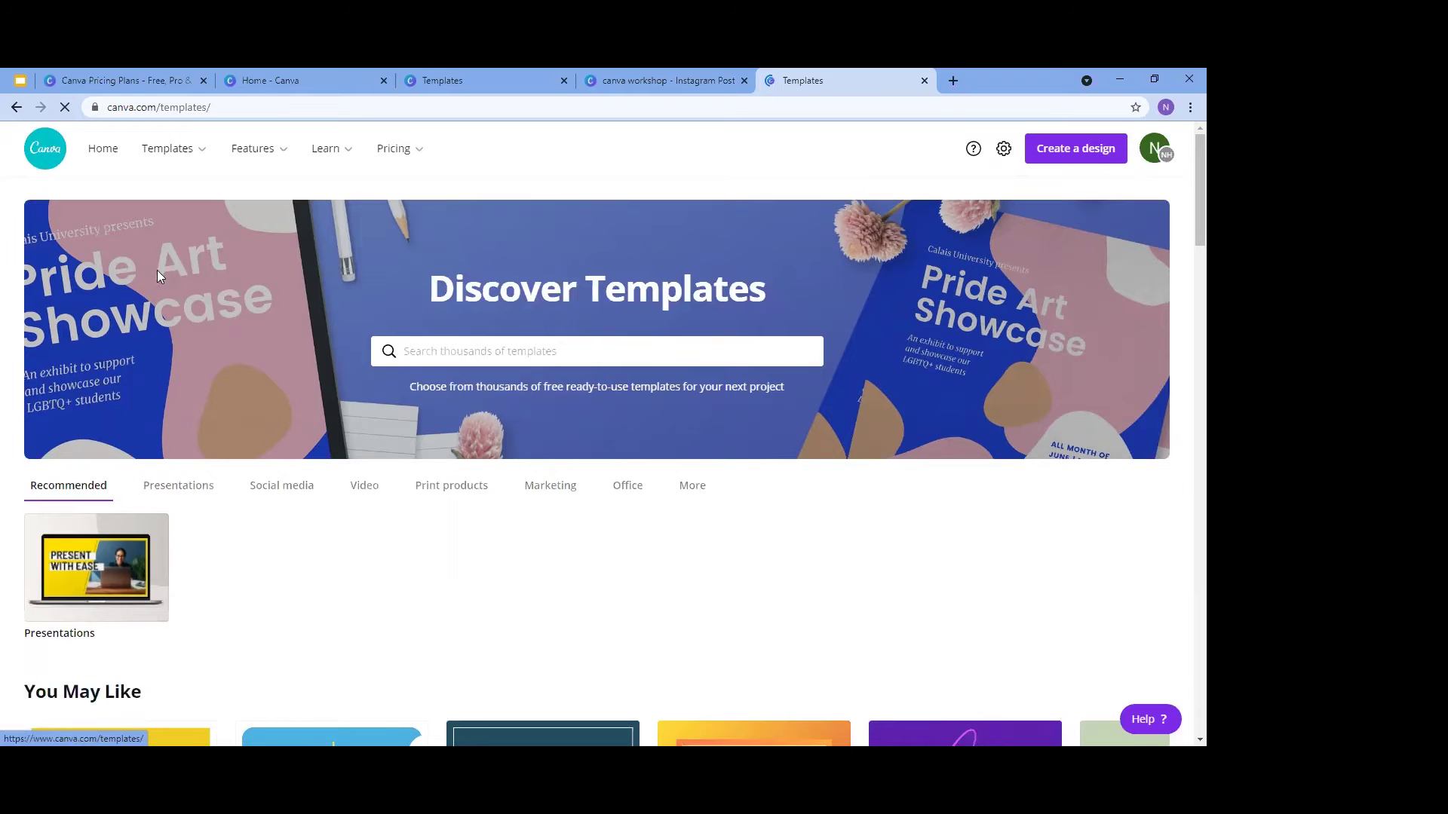
pyautogui.moveTo(168, 149)
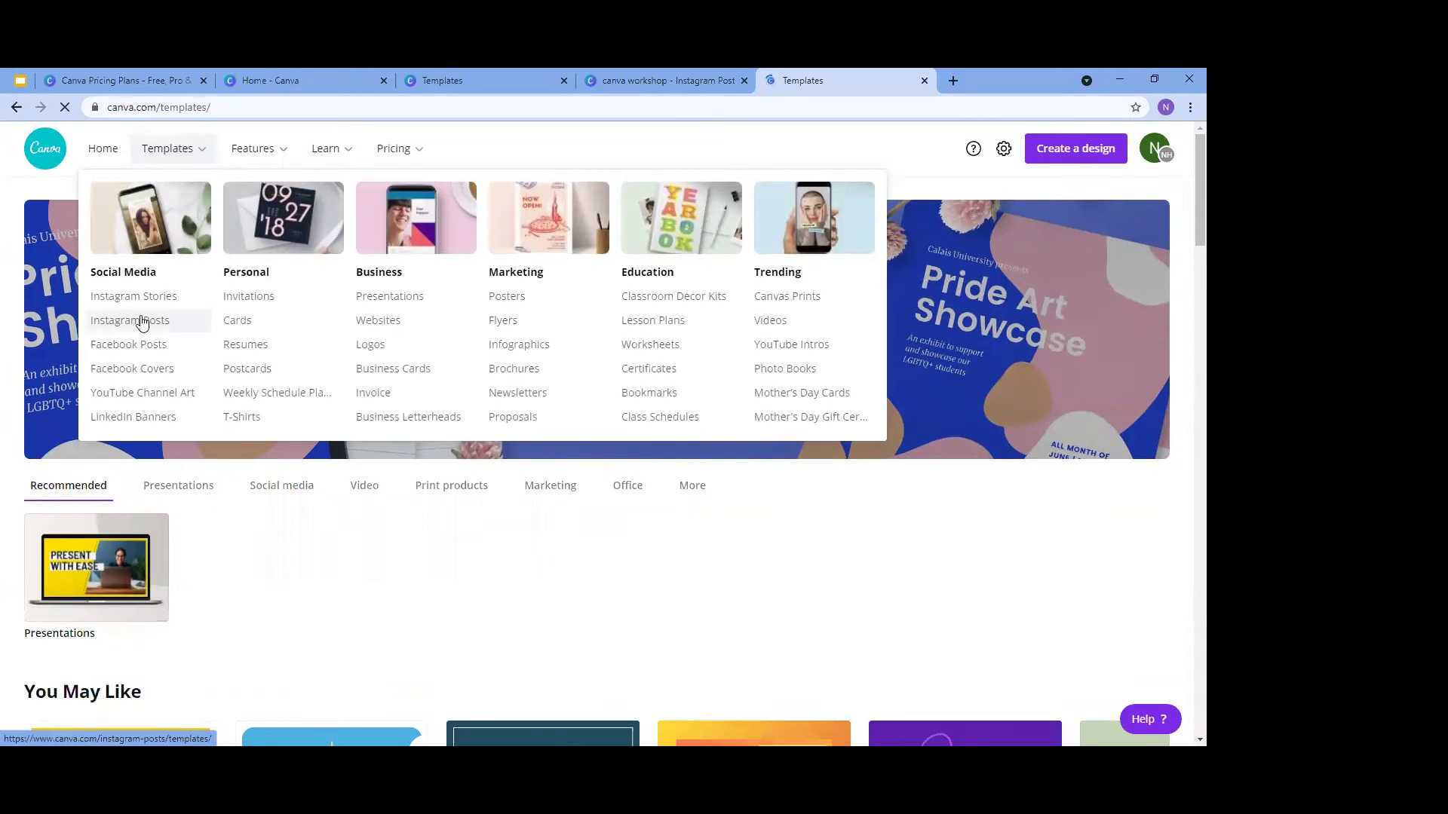
pyautogui.click(142, 322)
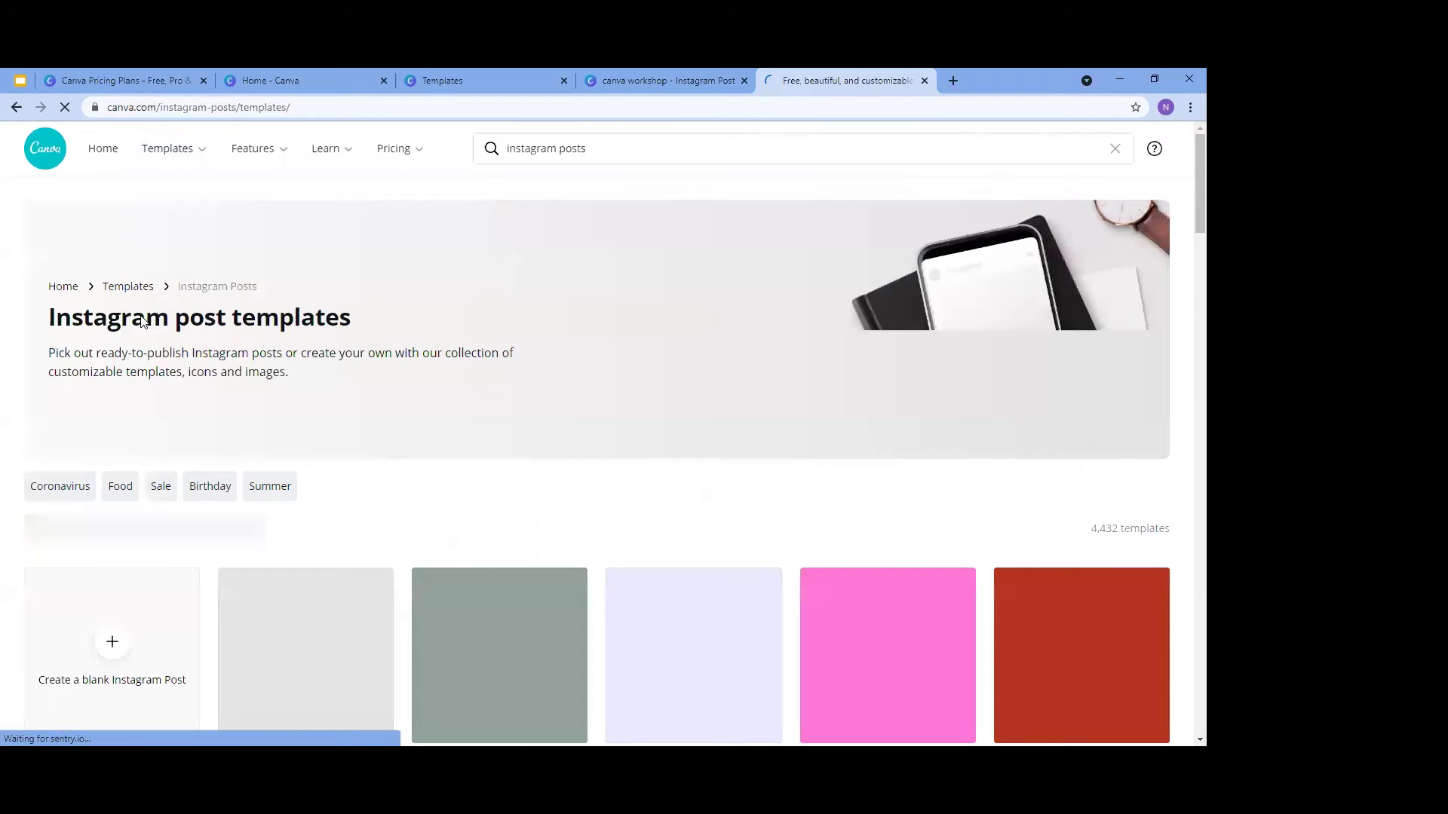
pyautogui.scroll(-1, 354, 389)
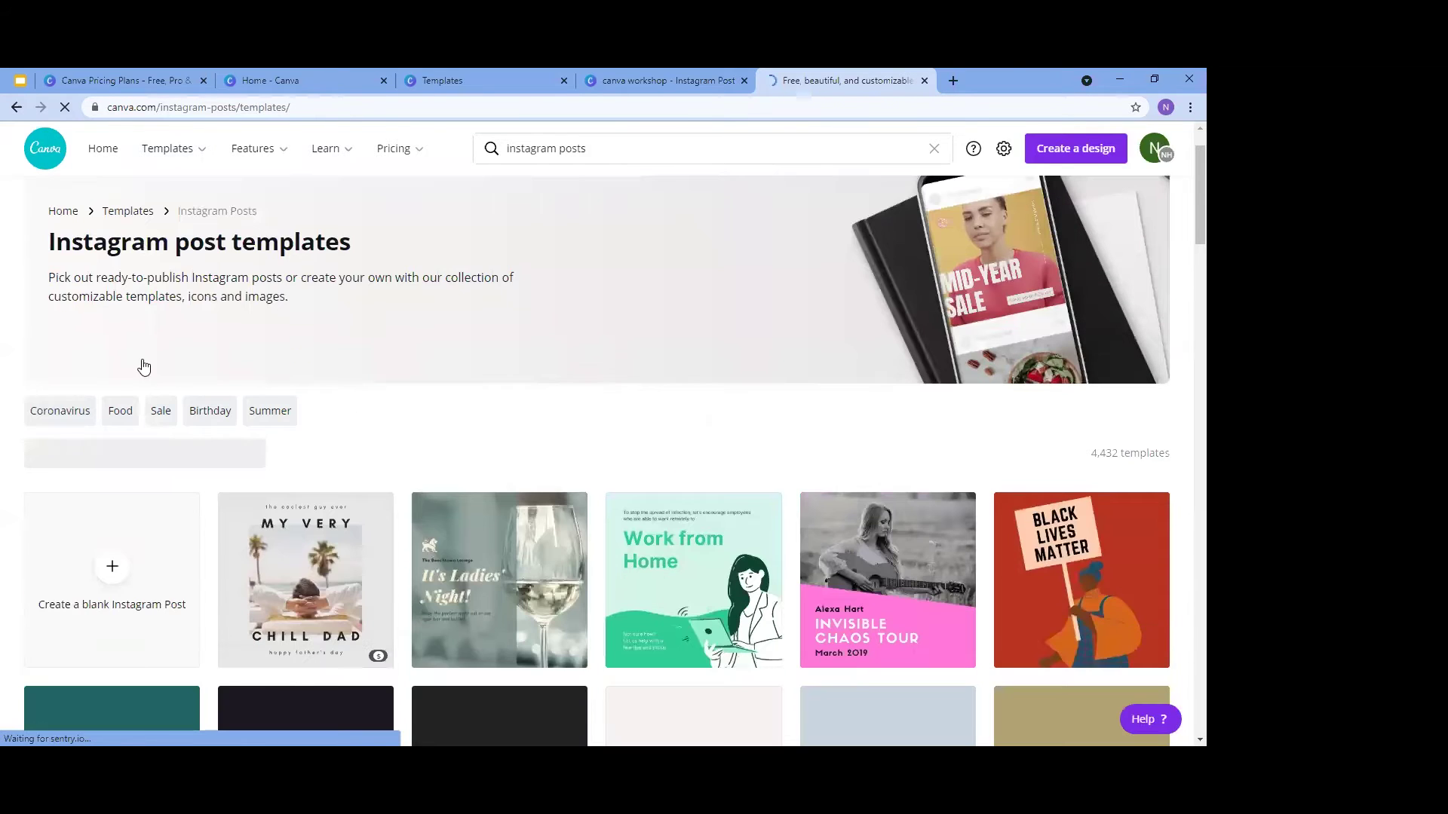
pyautogui.scroll(-3, 1167, 512)
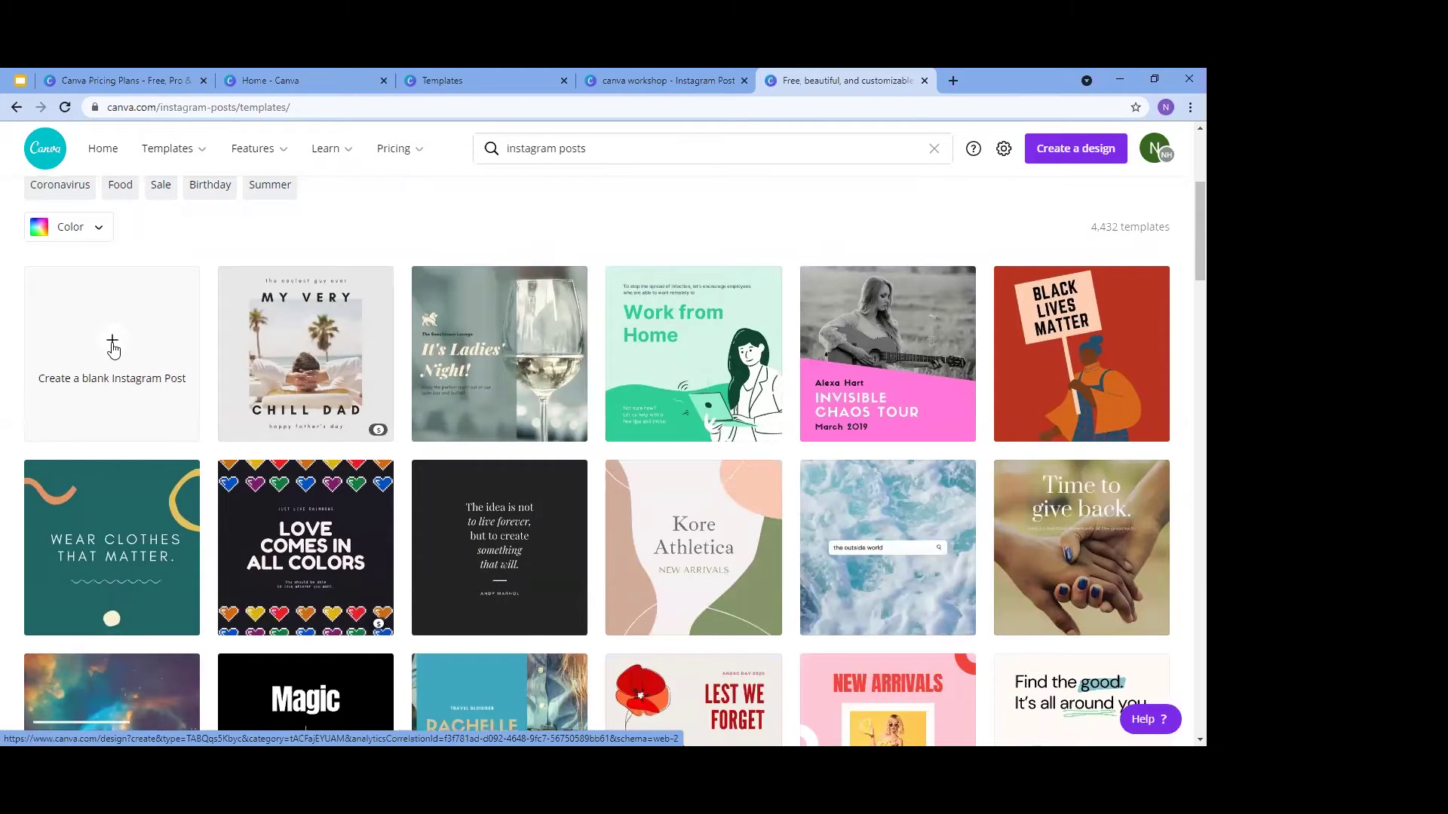
pyautogui.click(113, 347)
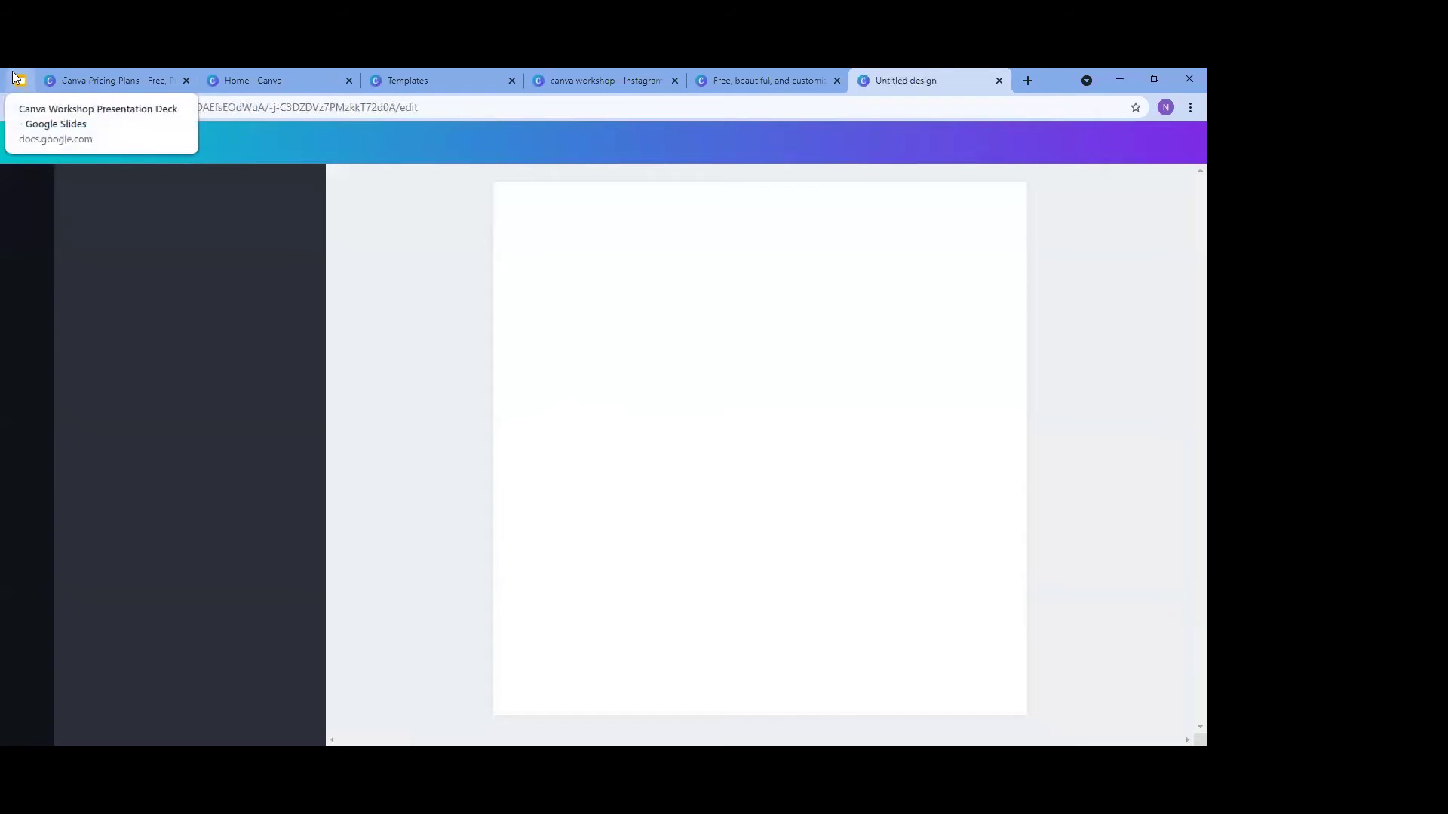
# Switch to the Canva Workshop Presentation Deck in Google Slides, show "The End Result" slide and return to the untitled Instagram Post design in Canva
pyautogui.hotkey('ctrl', '1')
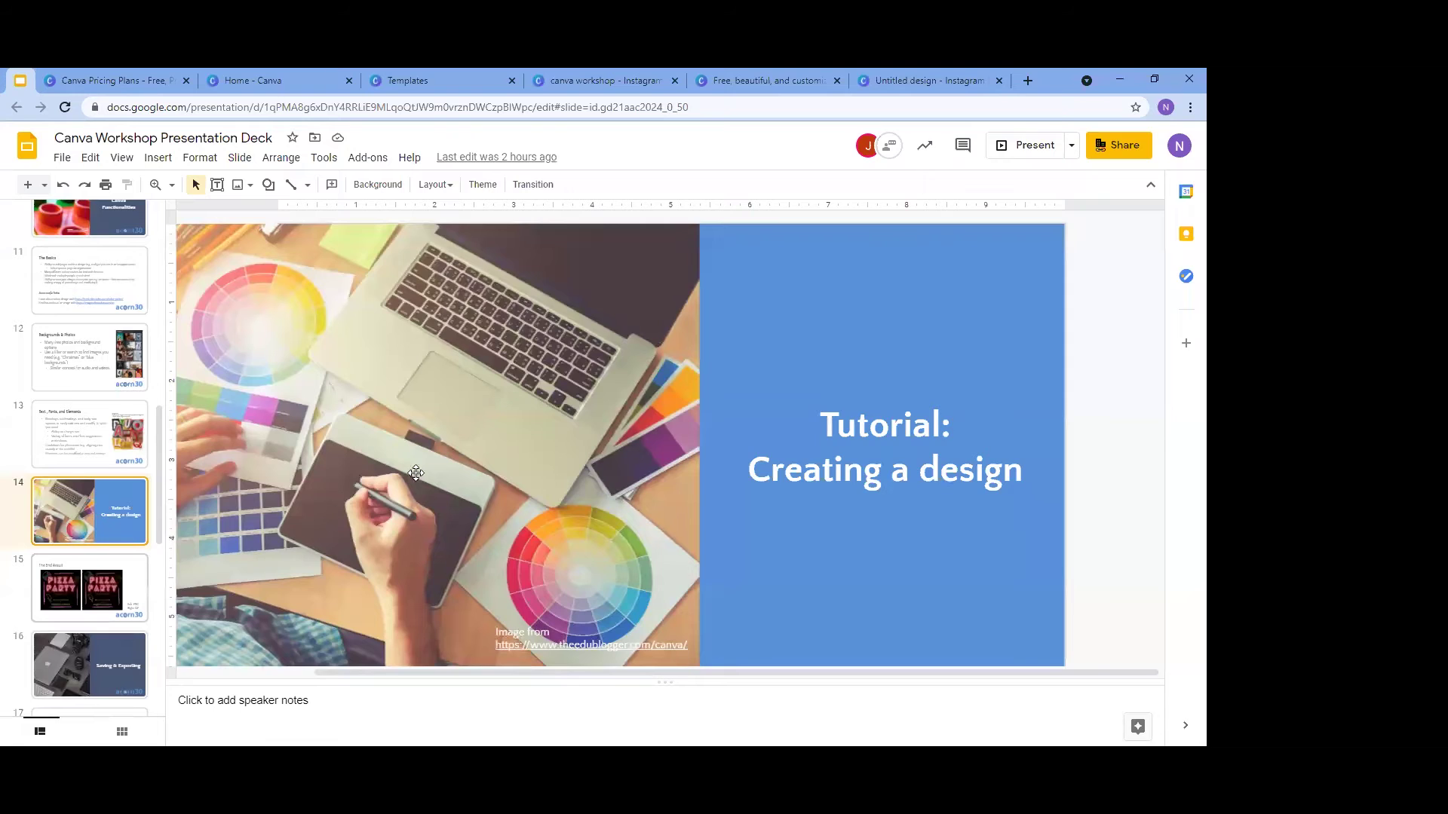
pyautogui.press('Down')
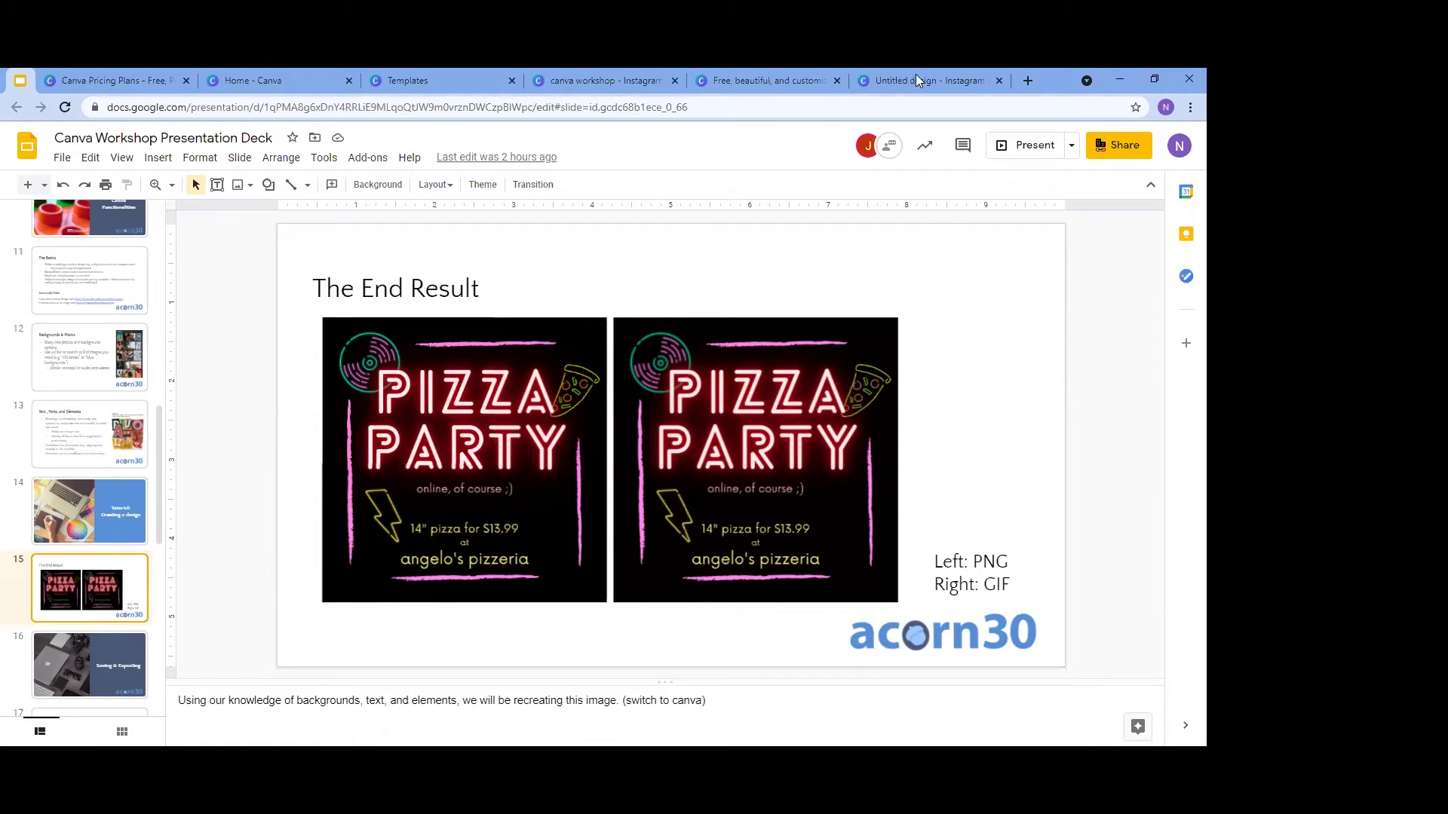
pyautogui.hotkey('ctrl', '9')
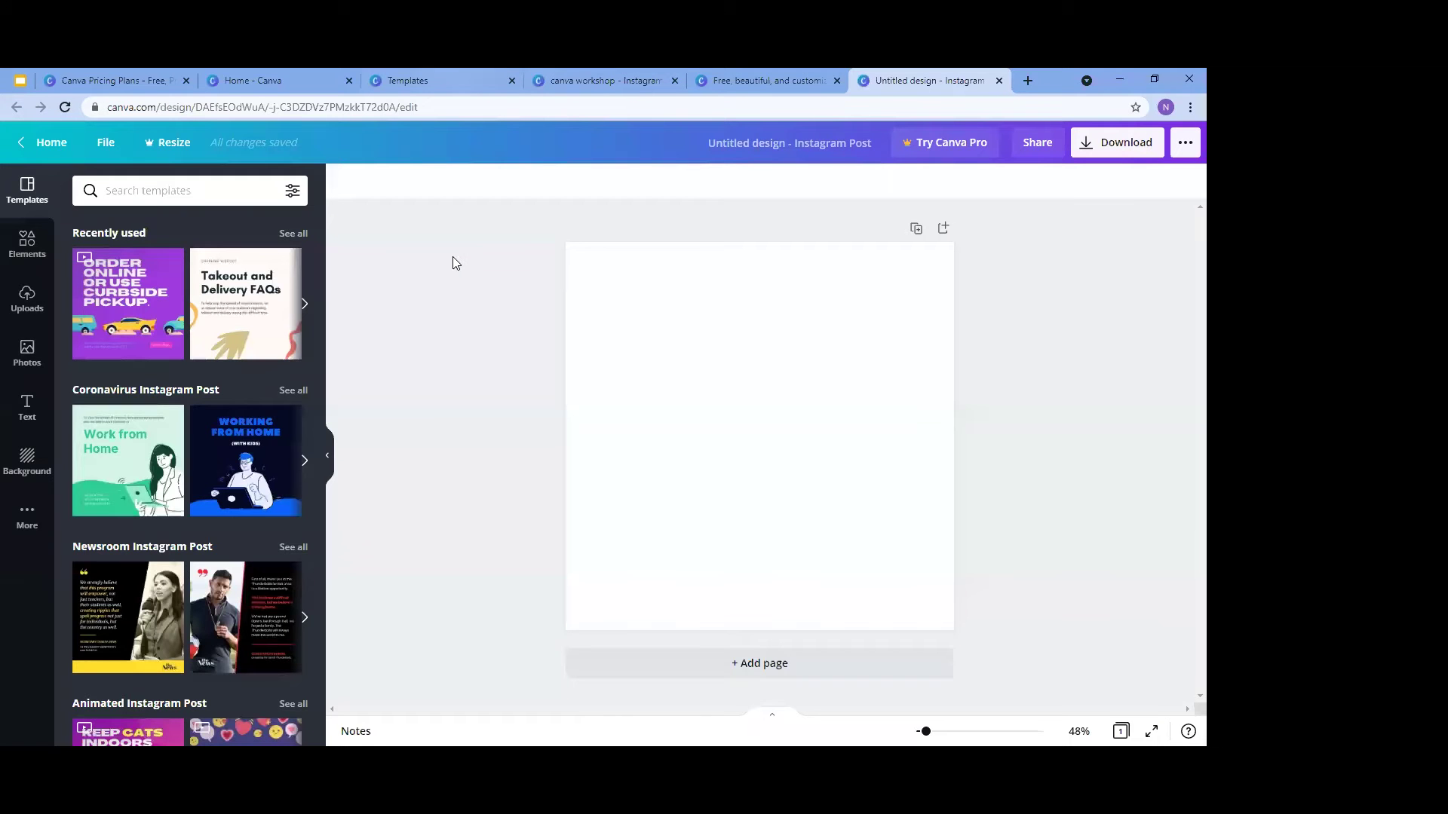
# Look through the available backgrounds and set the blank page's background to solid black
pyautogui.click(15, 469)
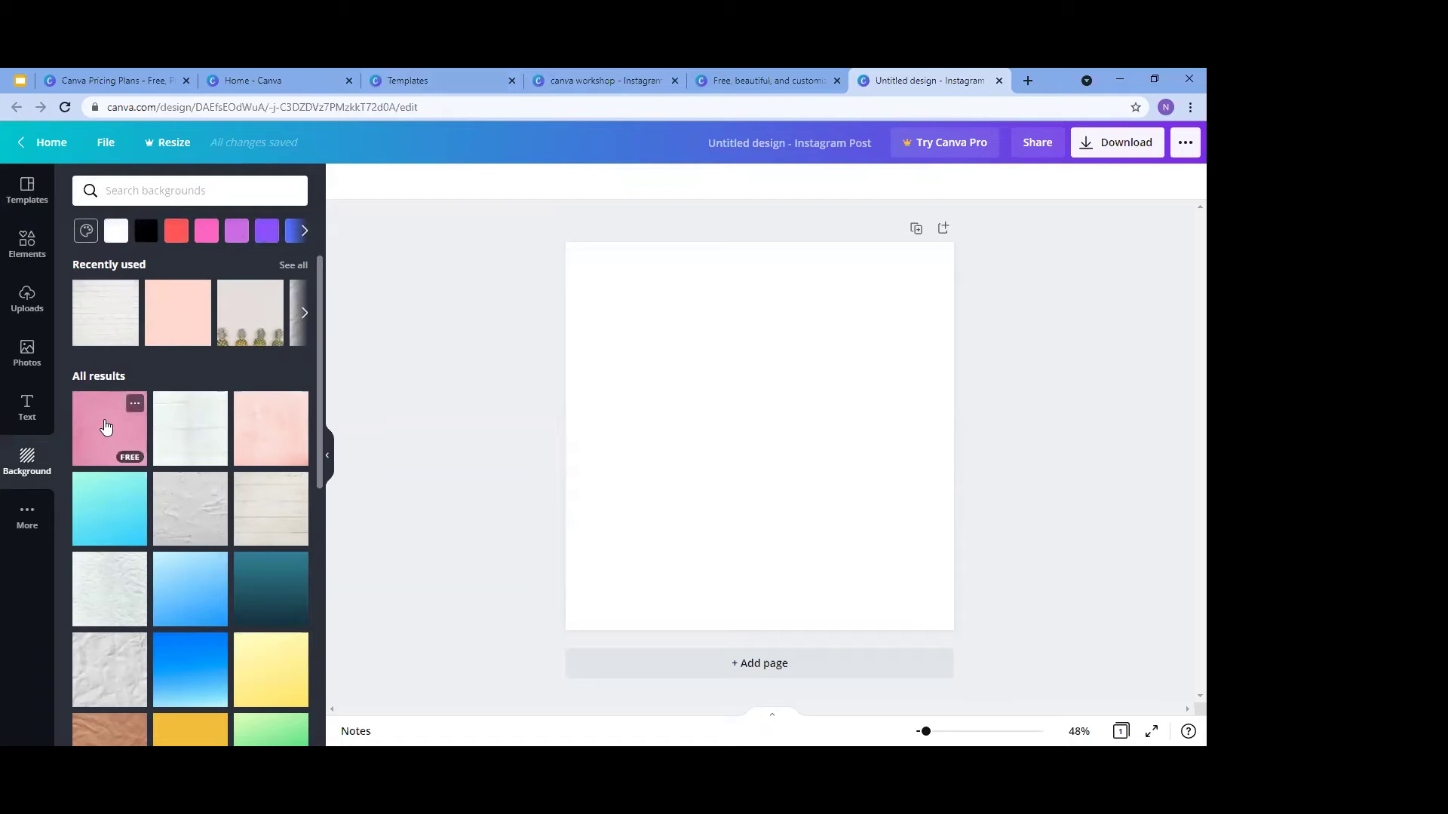
pyautogui.scroll(-3, 219, 587)
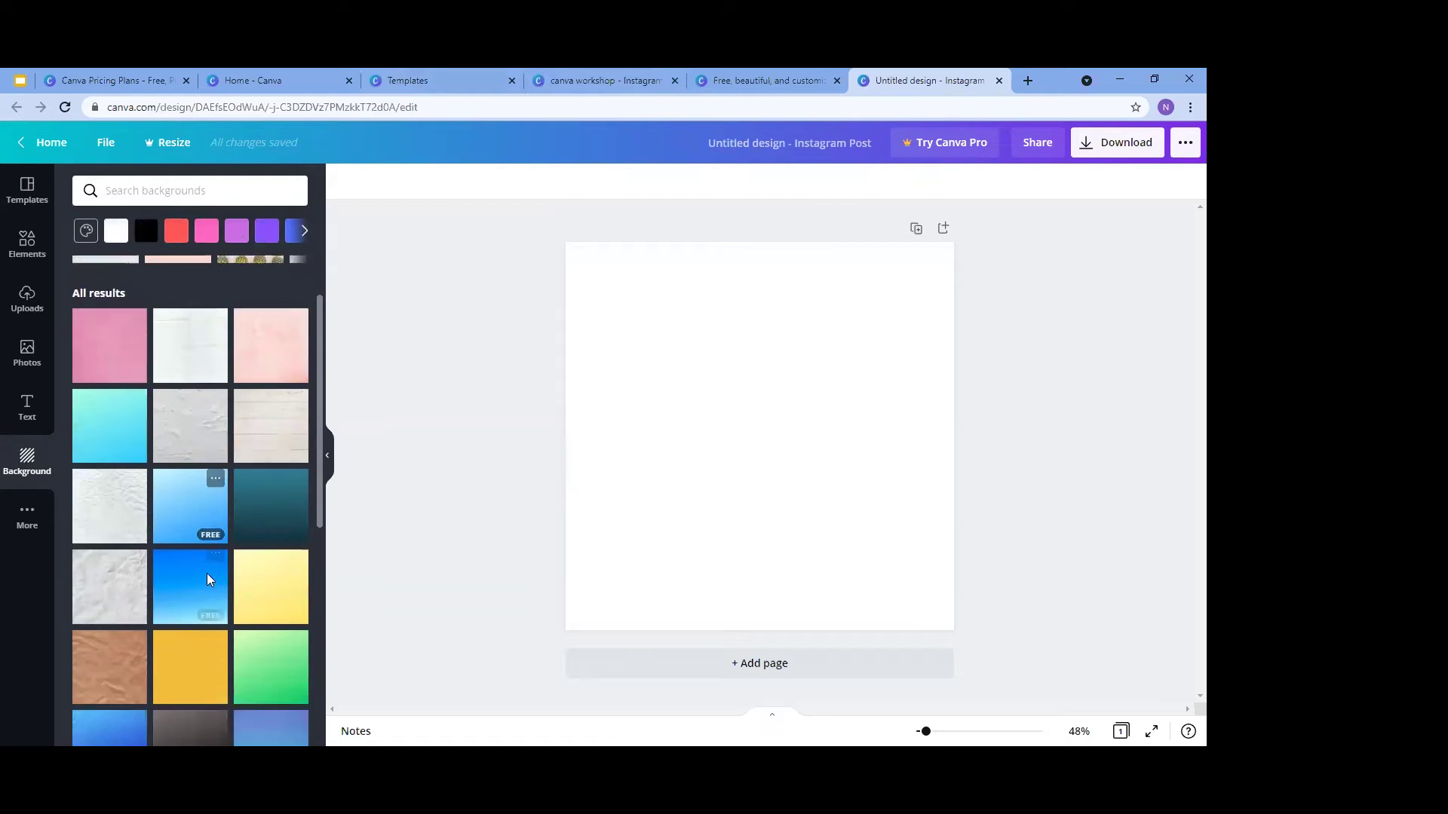
pyautogui.scroll(-2, 138, 660)
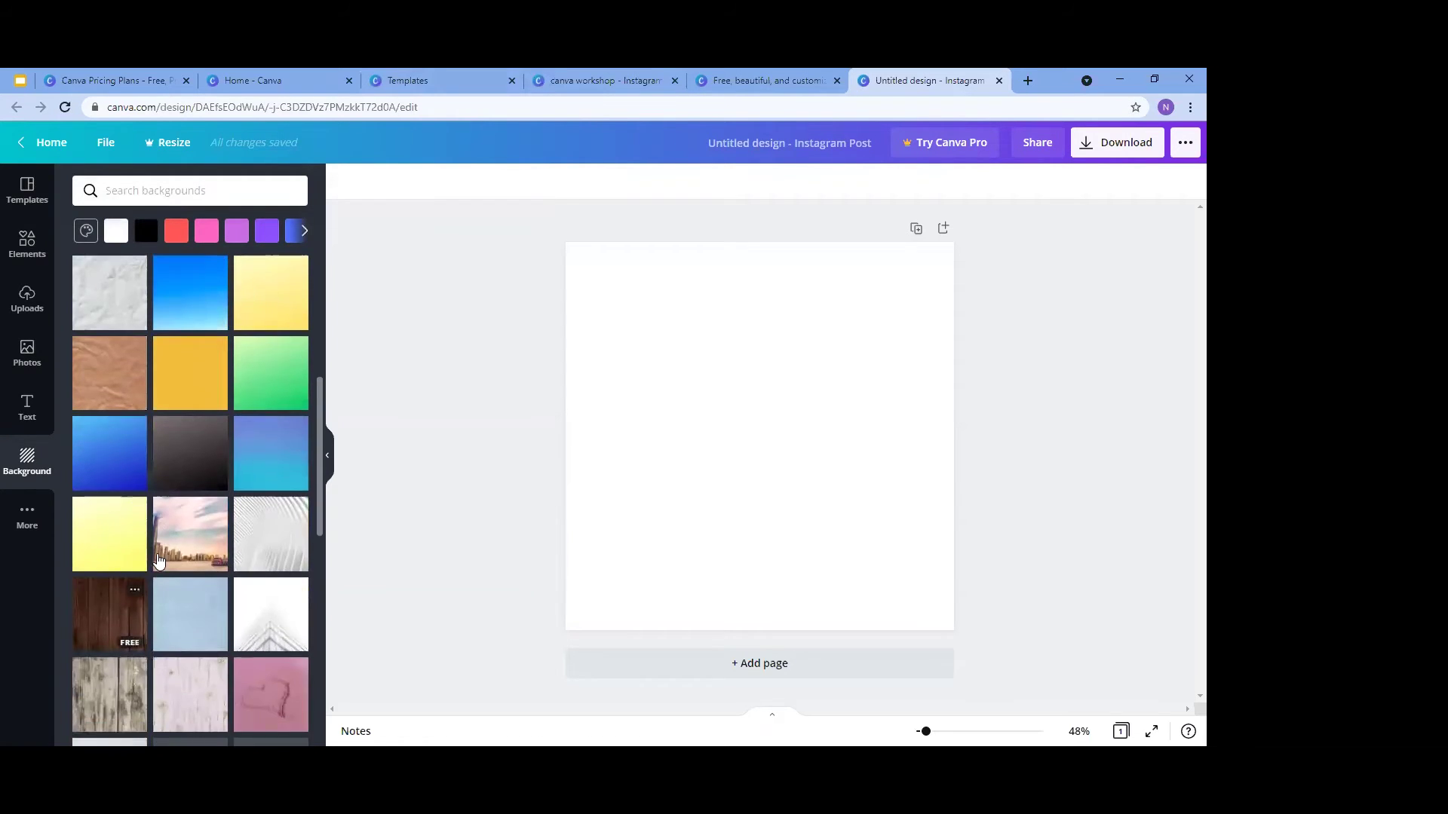
pyautogui.scroll(5, 151, 550)
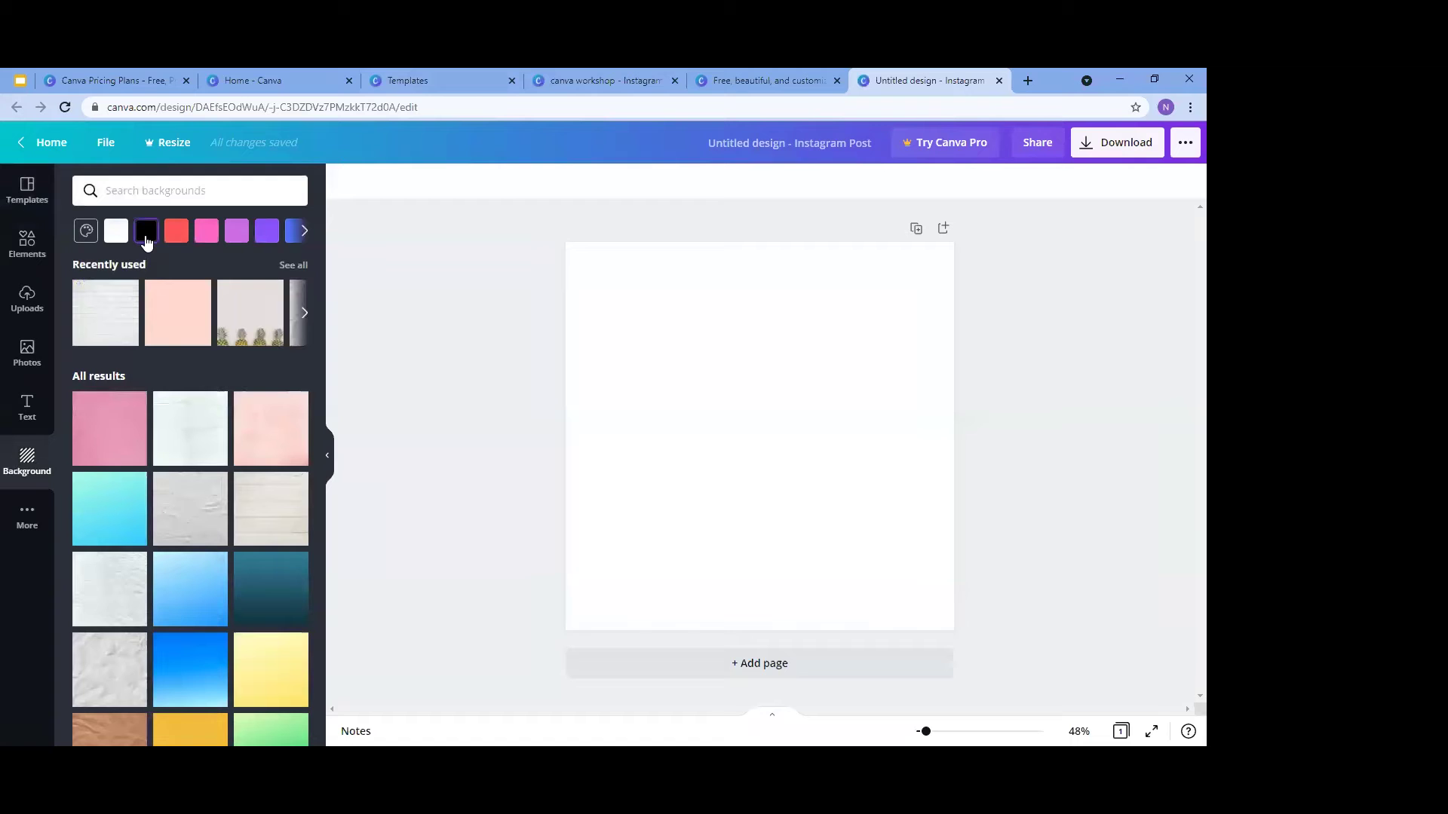
pyautogui.click(145, 235)
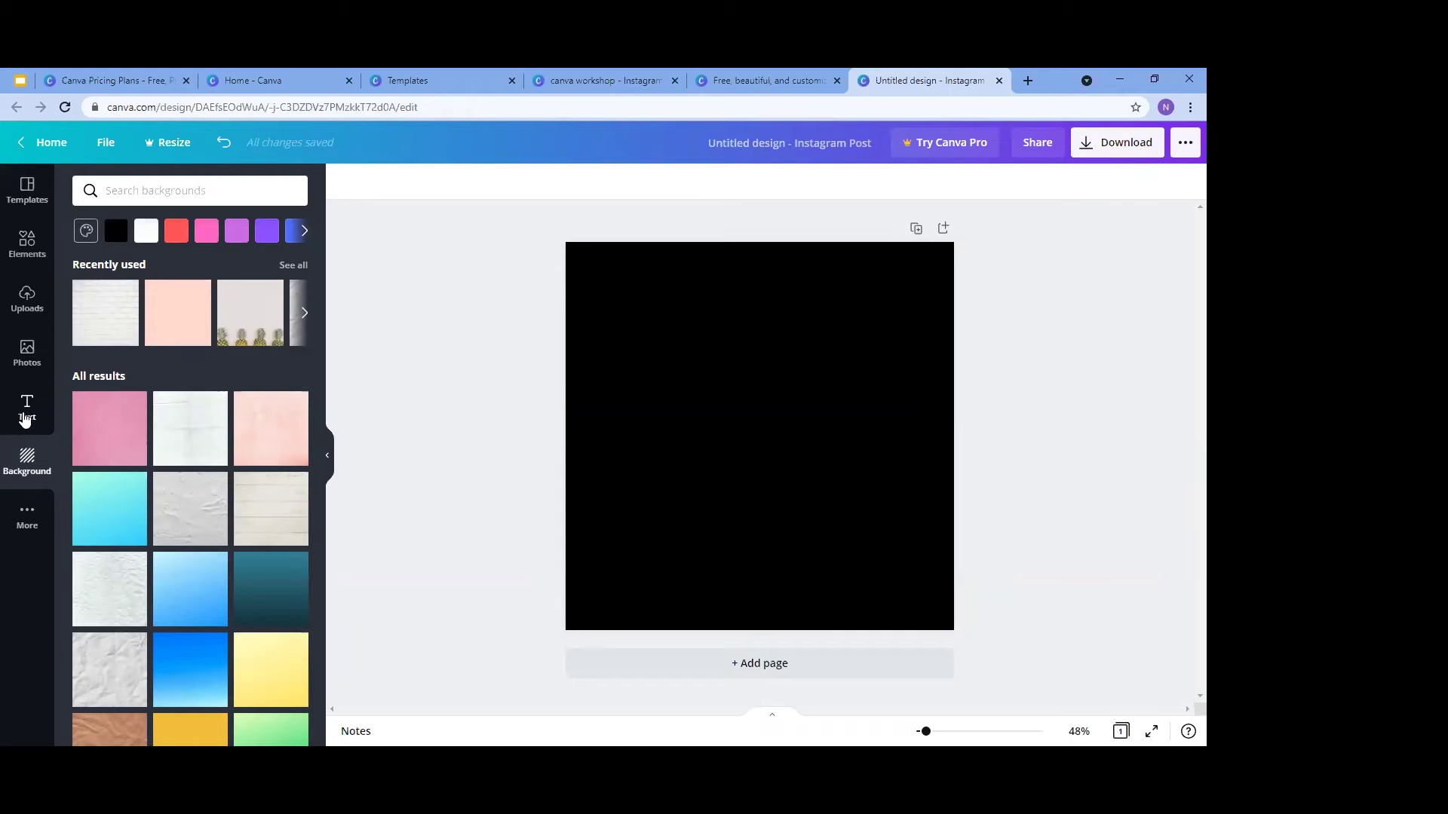
# Search the text styles for "pizza party" and add the red neon PIZZA PARTY text to the black page
pyautogui.click(25, 420)
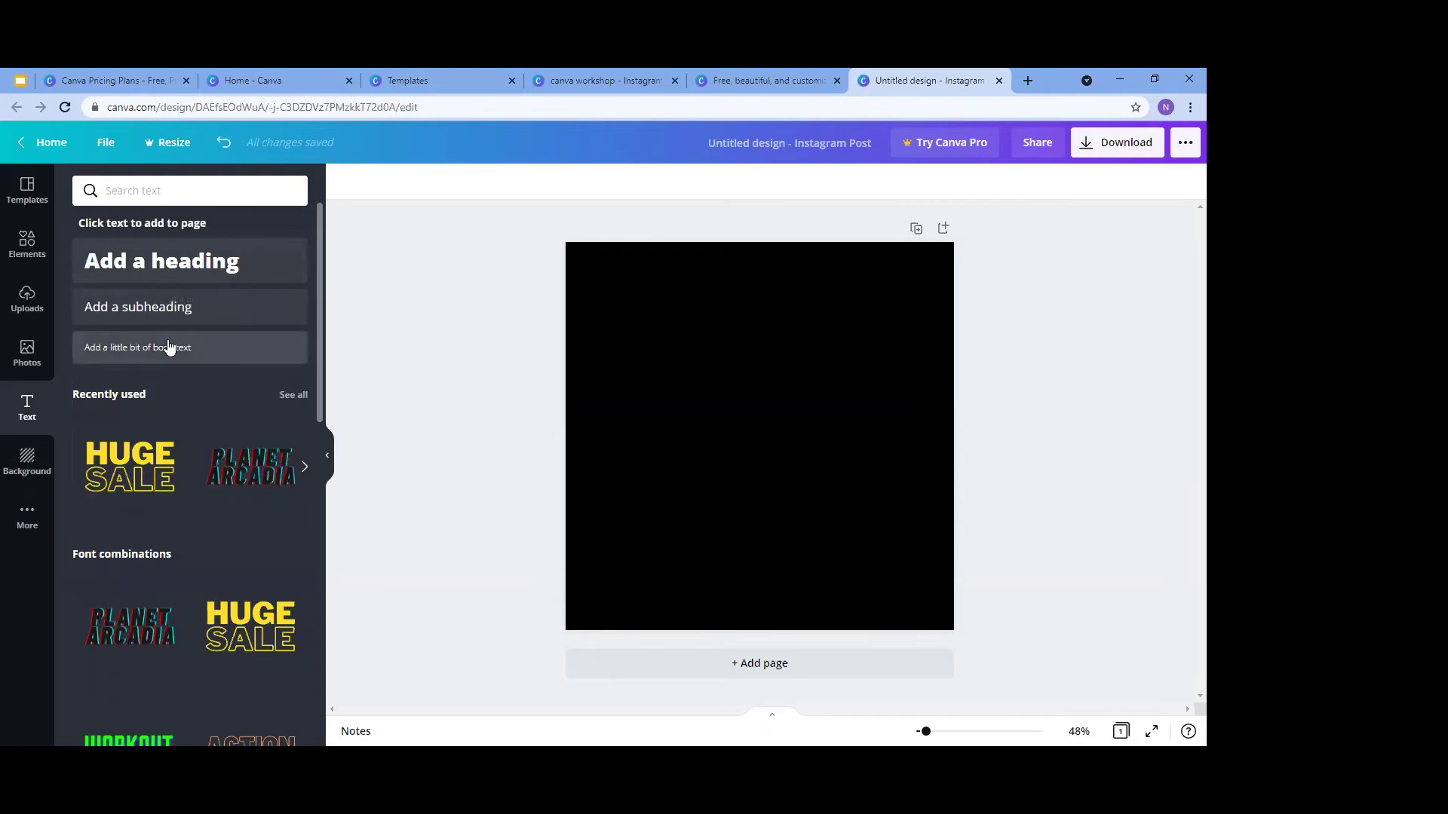
pyautogui.click(178, 190)
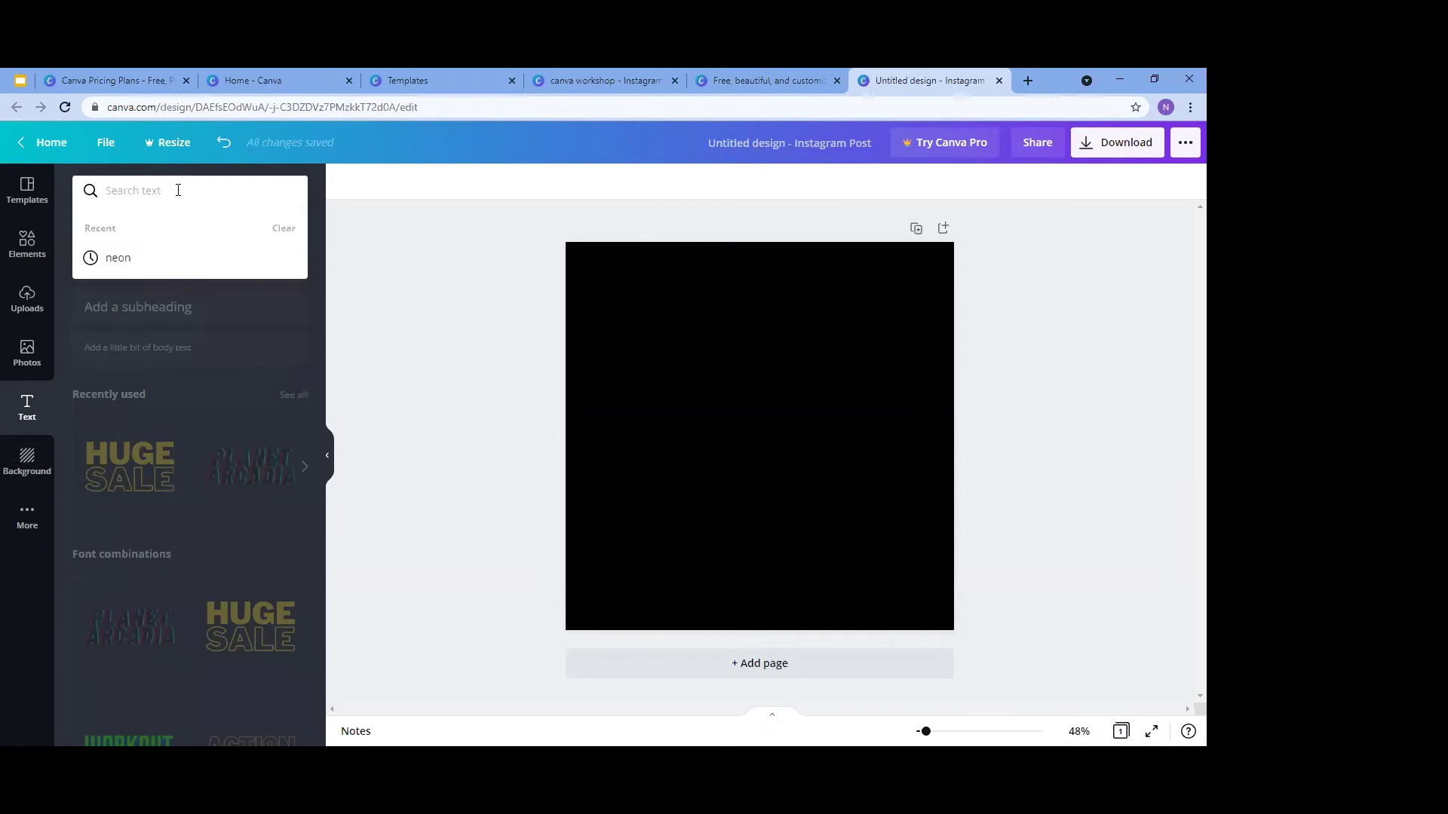
pyautogui.write('pi')
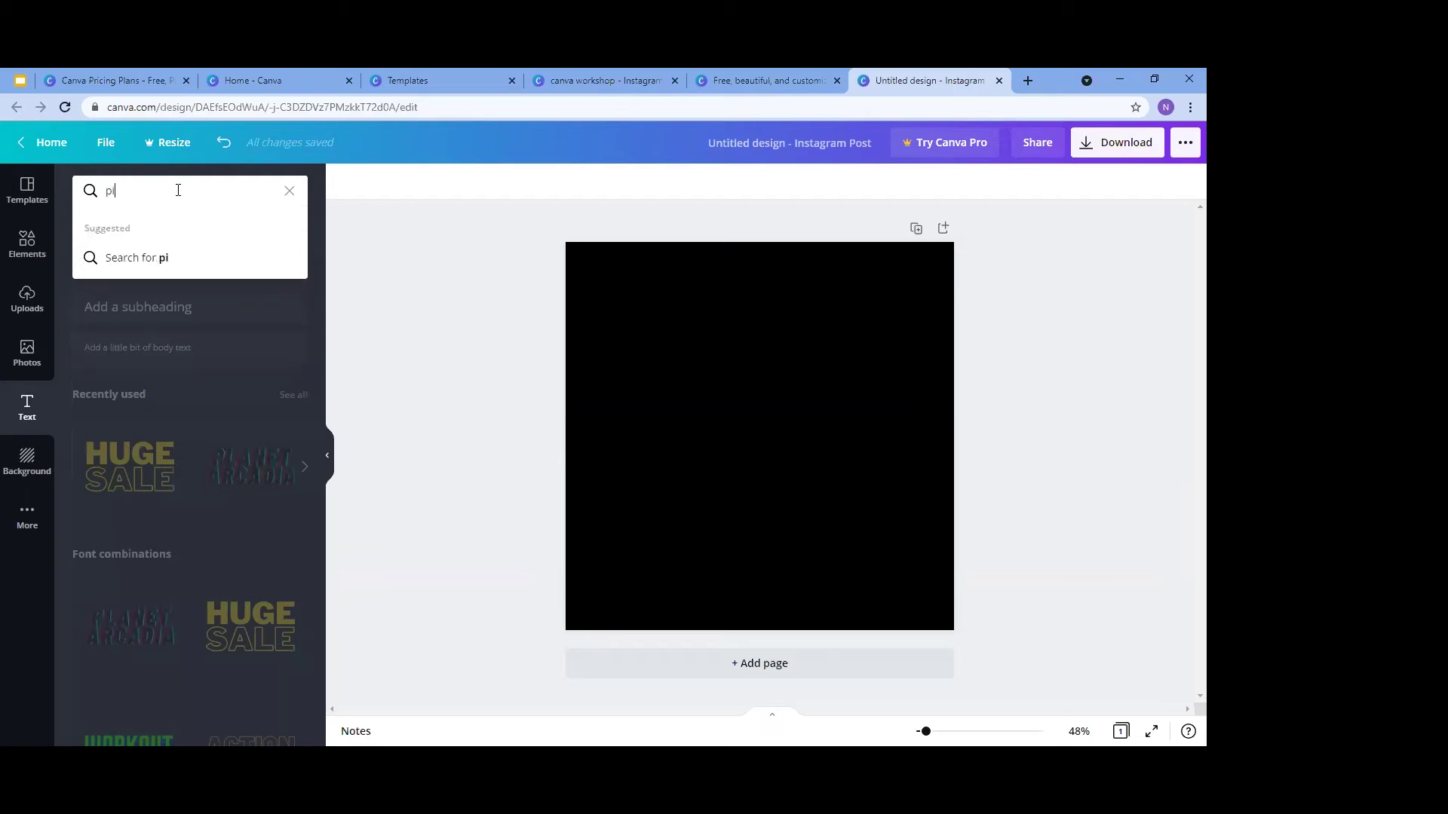
pyautogui.write('zza party')
pyautogui.press('Return')
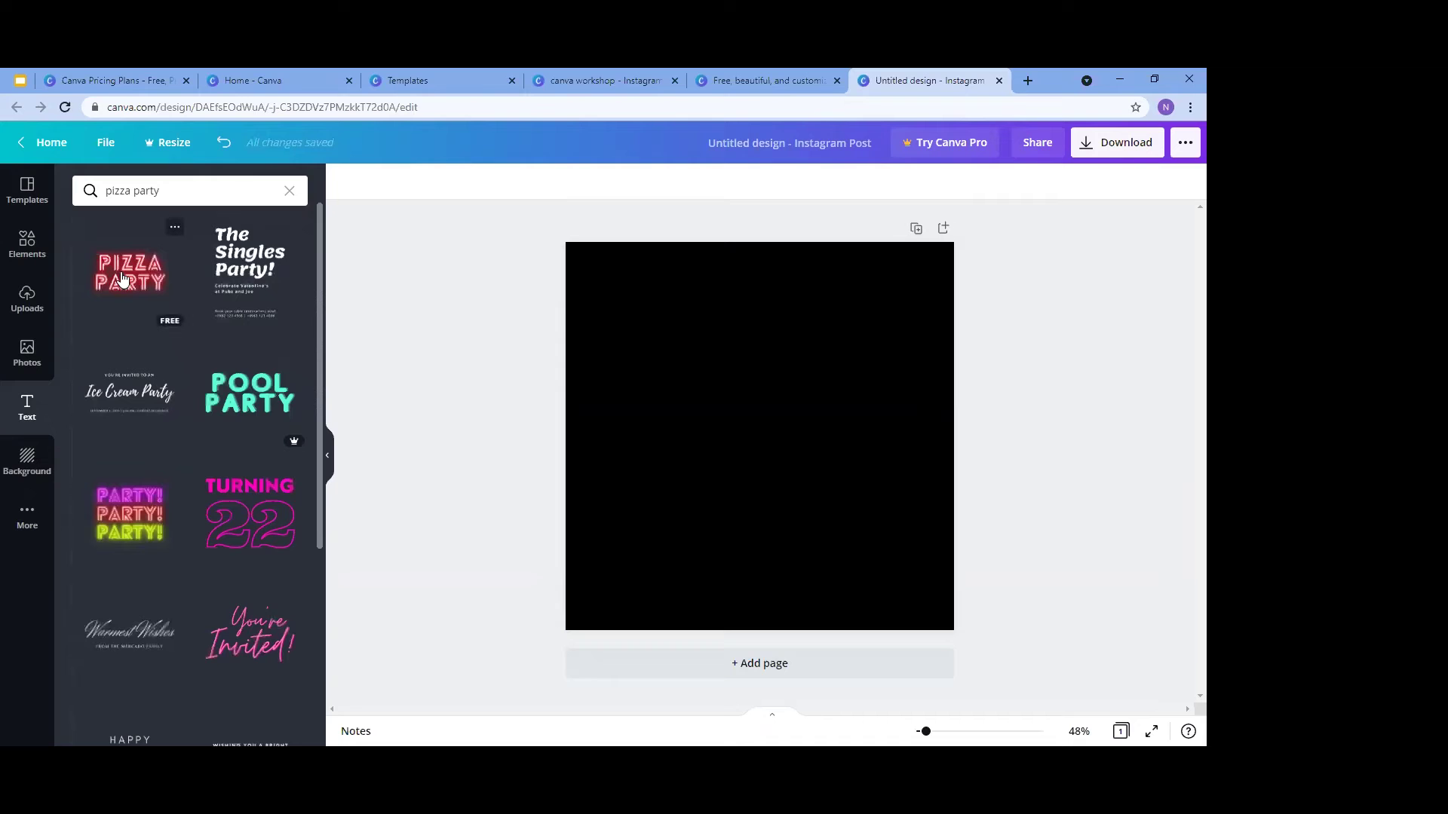
pyautogui.moveTo(122, 279); pyautogui.dragTo(632, 320)
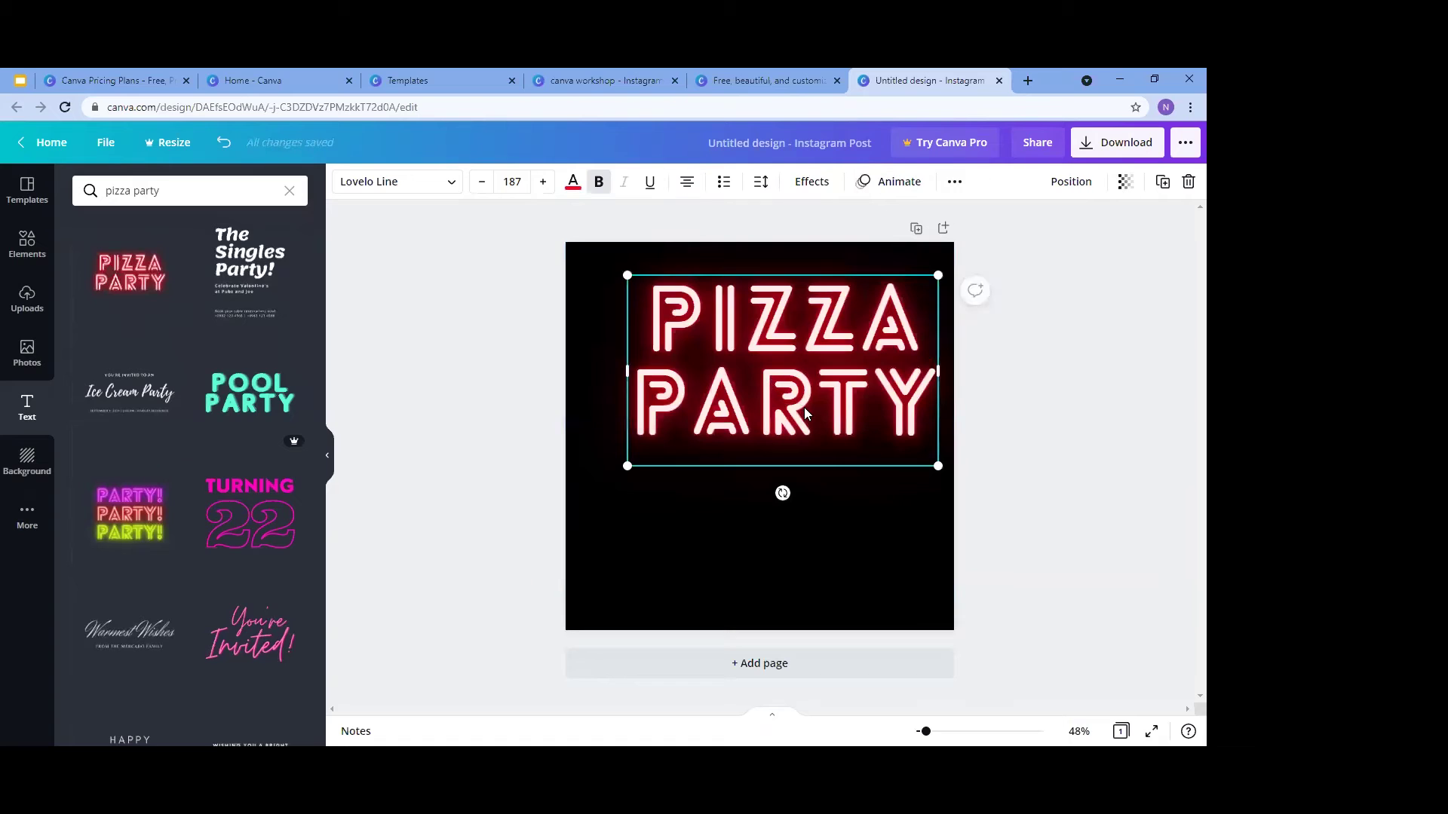
# Centre the PIZZA PARTY text horizontally in the upper half of the page
pyautogui.moveTo(804, 408)
pyautogui.mouseDown()
pyautogui.moveTo(780, 407)
pyautogui.moveTo(826, 398)
pyautogui.mouseUp()
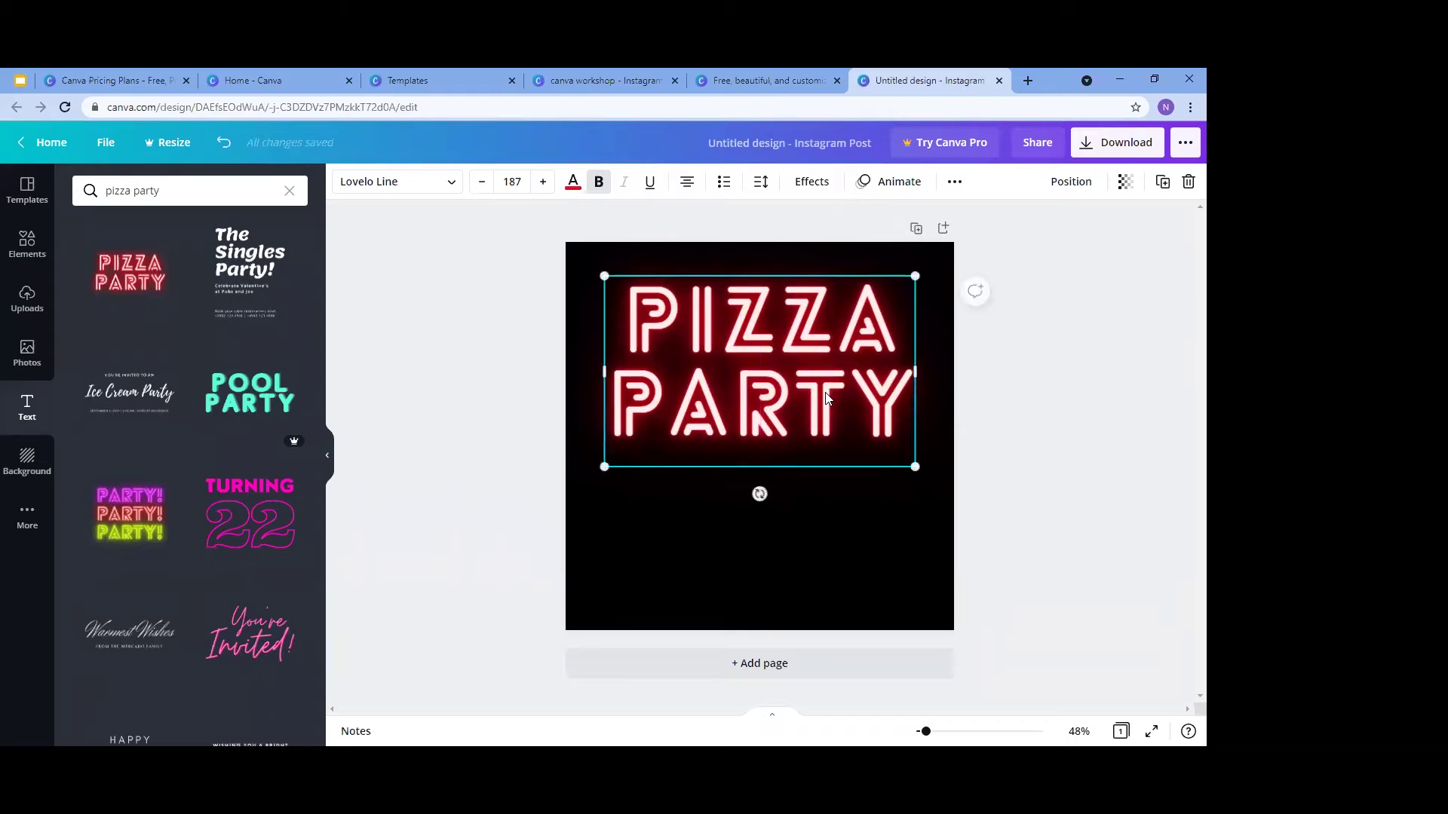
pyautogui.moveTo(654, 396); pyautogui.dragTo(729, 401)
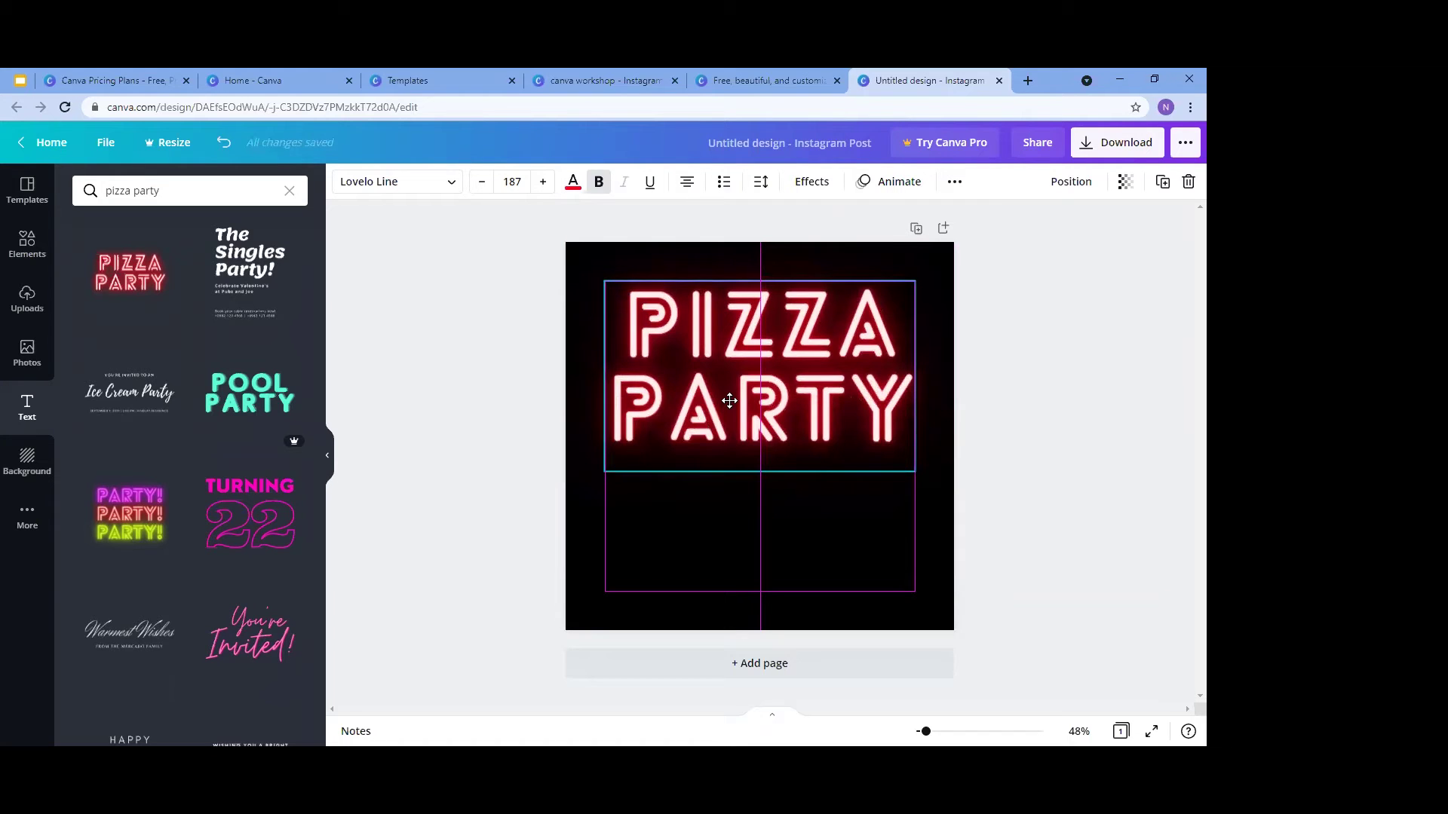
pyautogui.moveTo(729, 400)
pyautogui.mouseDown()
pyautogui.moveTo(711, 397)
pyautogui.moveTo(736, 396)
pyautogui.mouseUp()
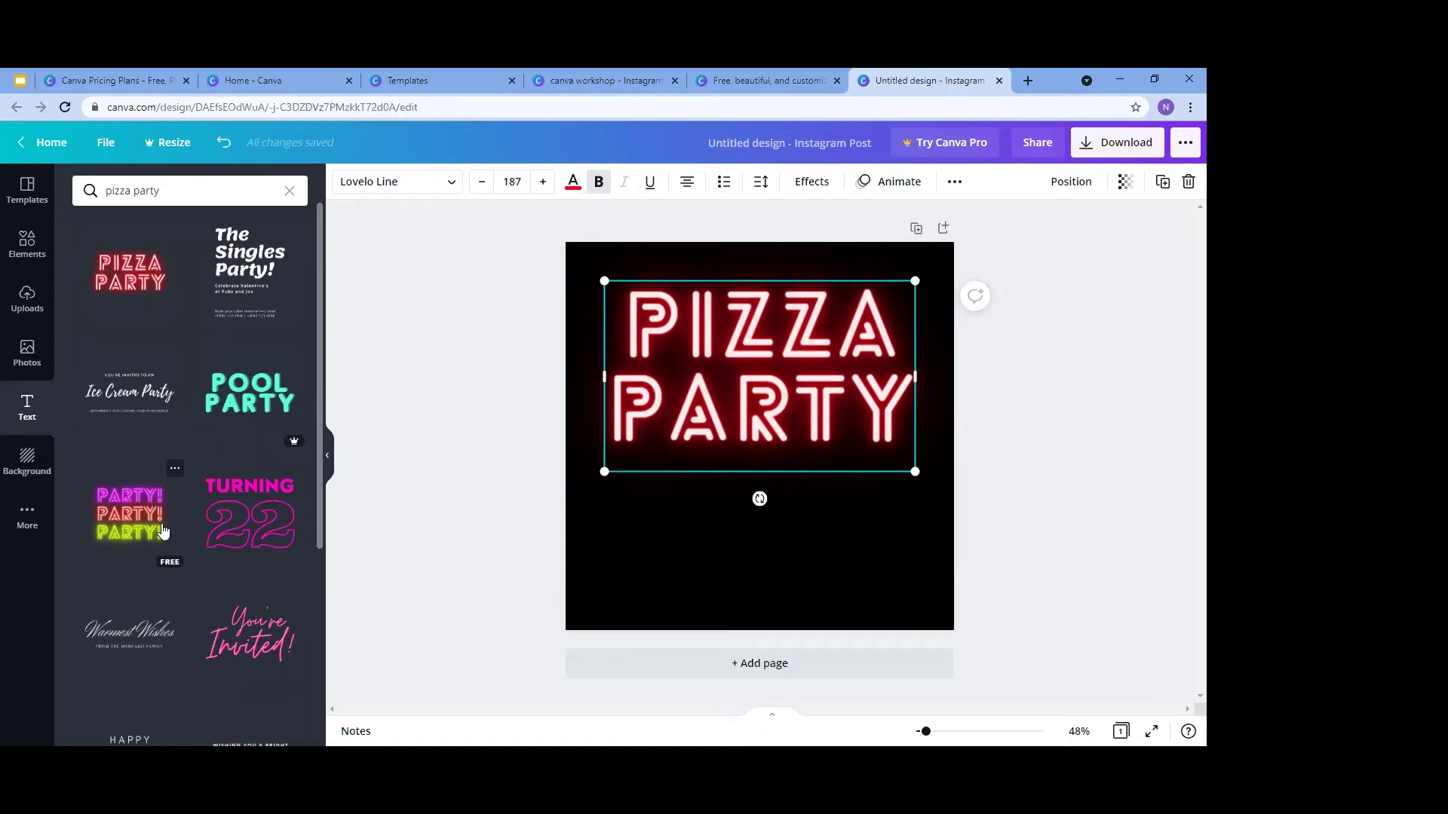
# Deselect the PIZZA PARTY text and search the text styles for "neon"
pyautogui.click(215, 193)
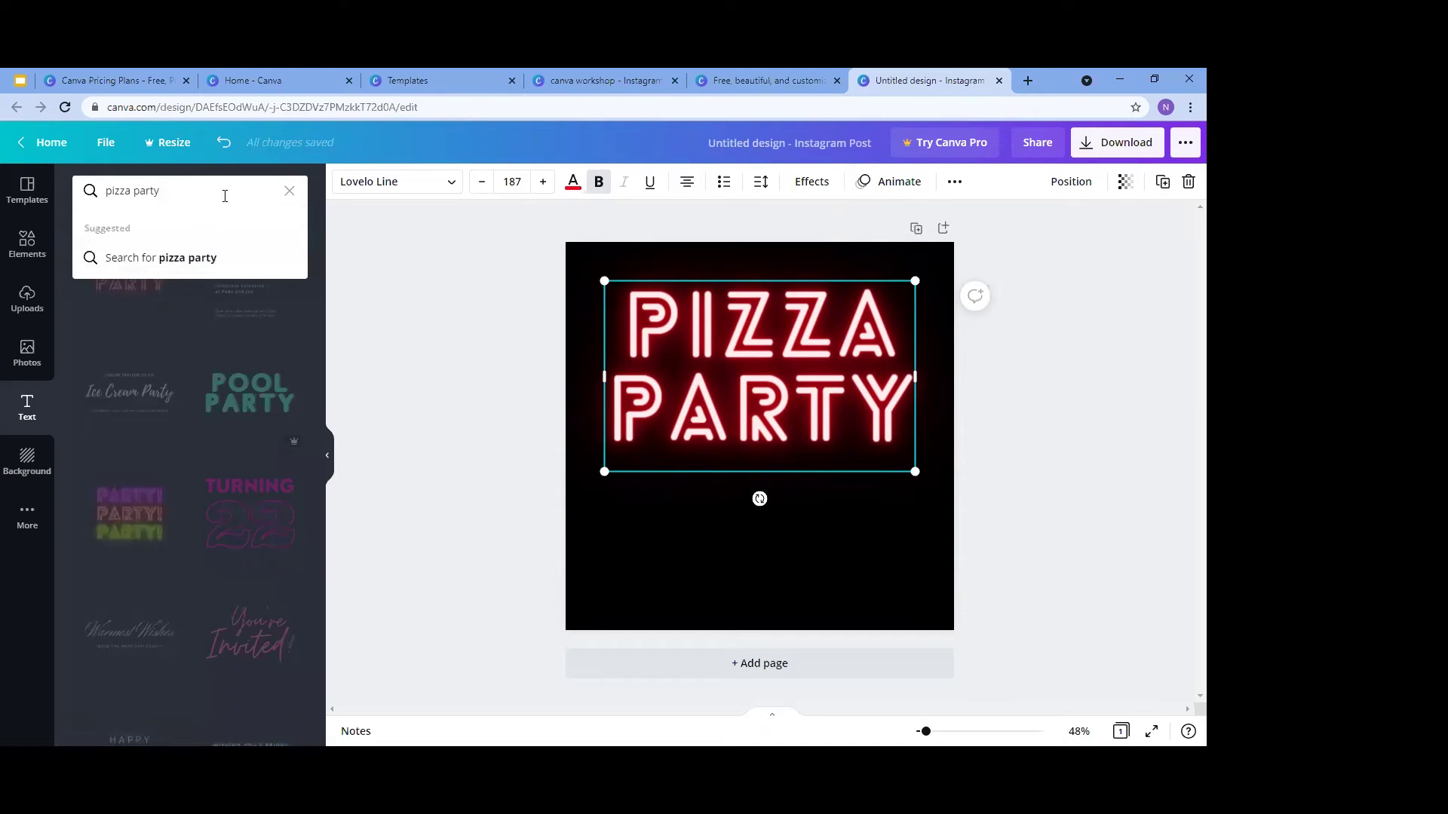
pyautogui.click(343, 453)
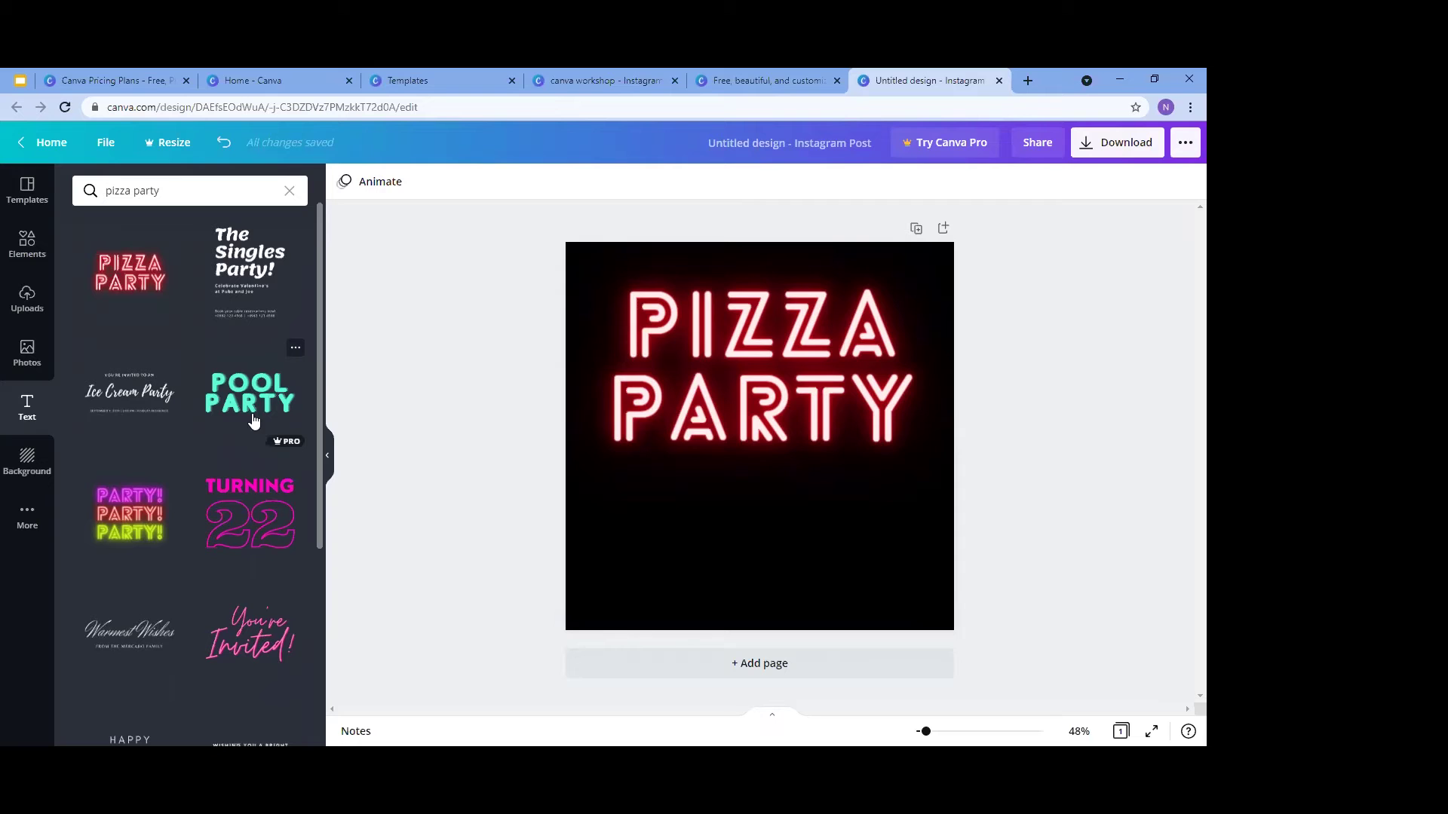
pyautogui.click(204, 194)
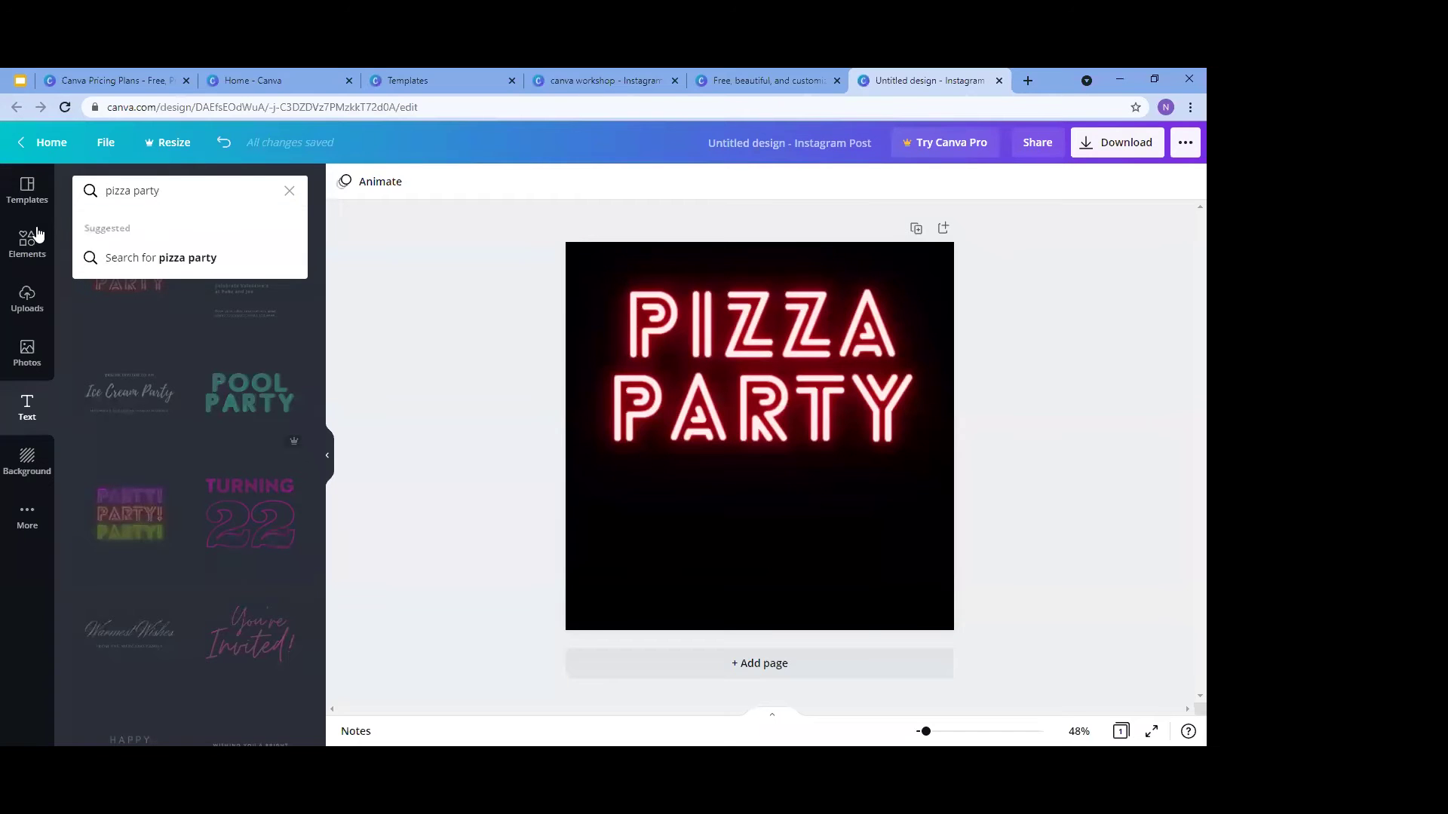
pyautogui.hotkey('ctrl', 'a')
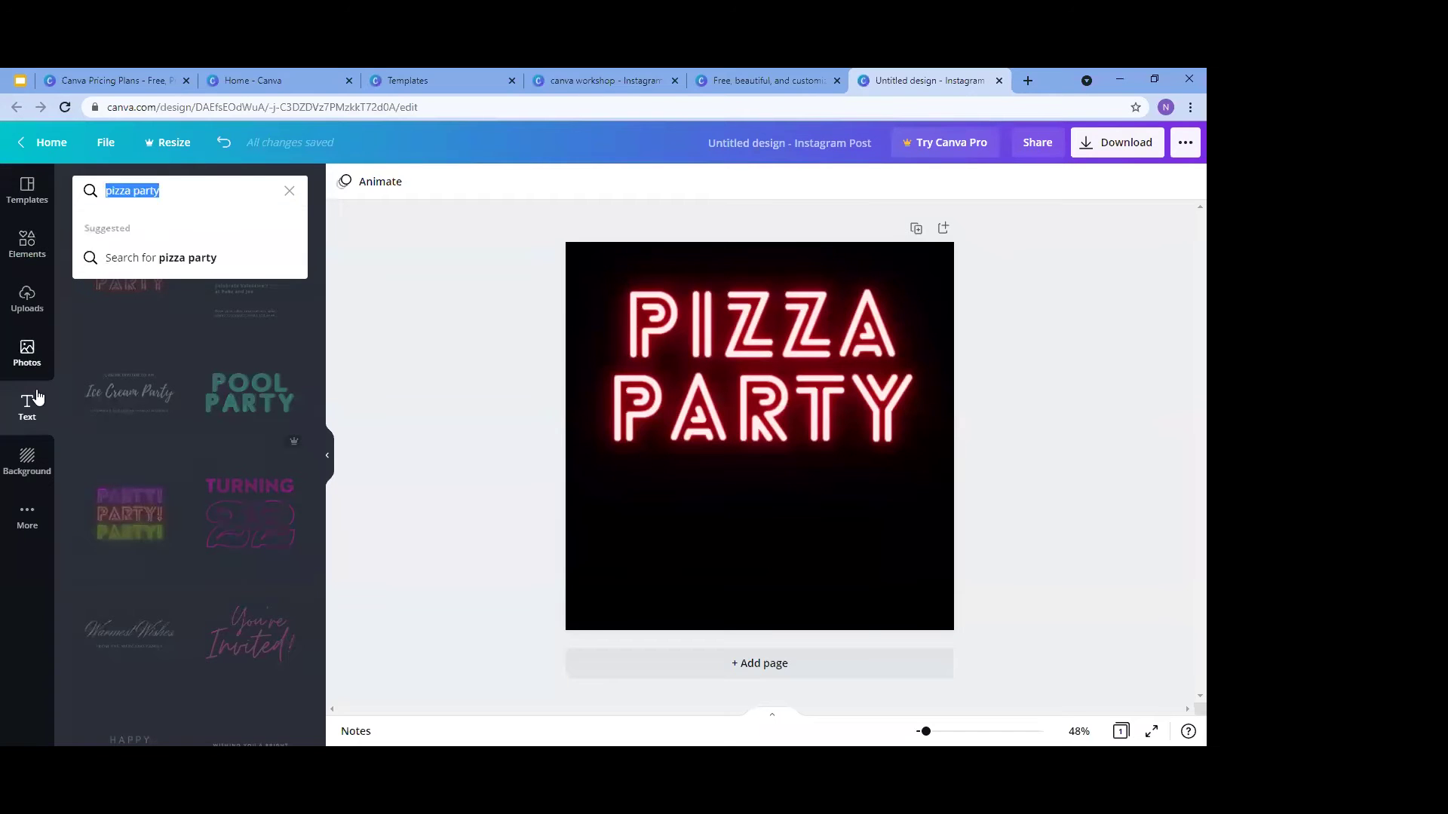
pyautogui.write('neon')
pyautogui.click(158, 256)
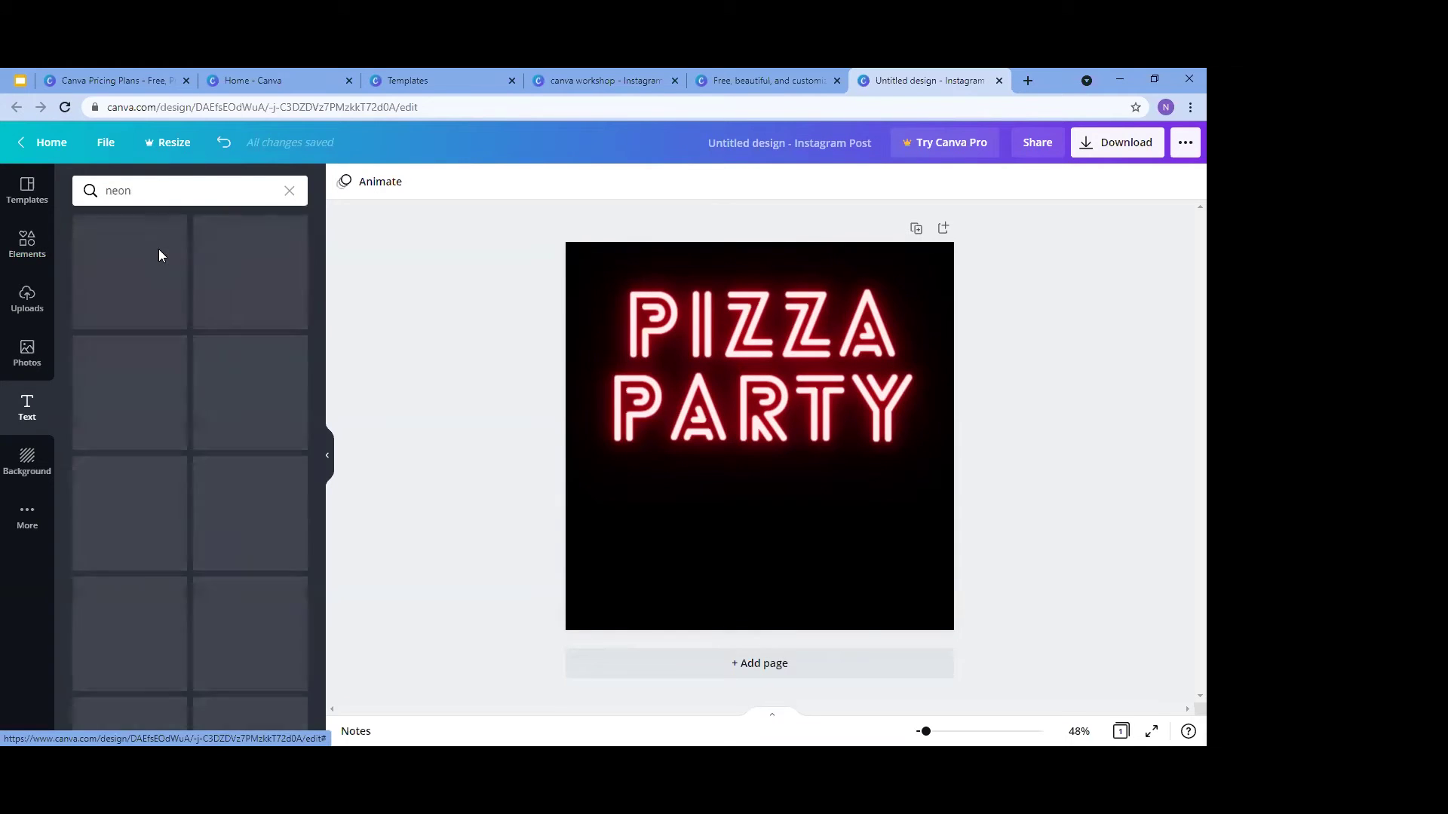
# Search the elements for "neon" and view the filter options without applying any
pyautogui.click(25, 256)
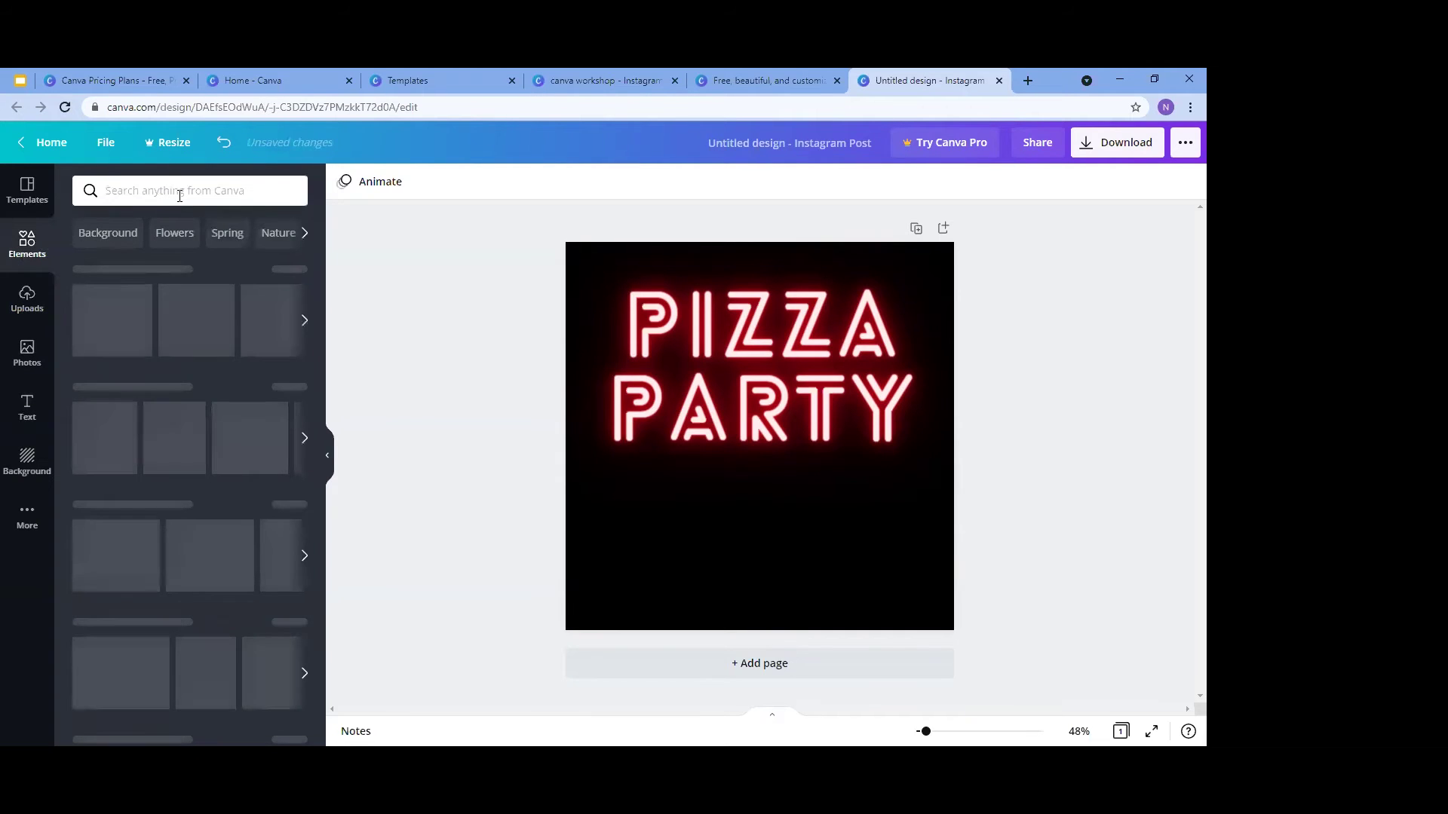
pyautogui.click(179, 194)
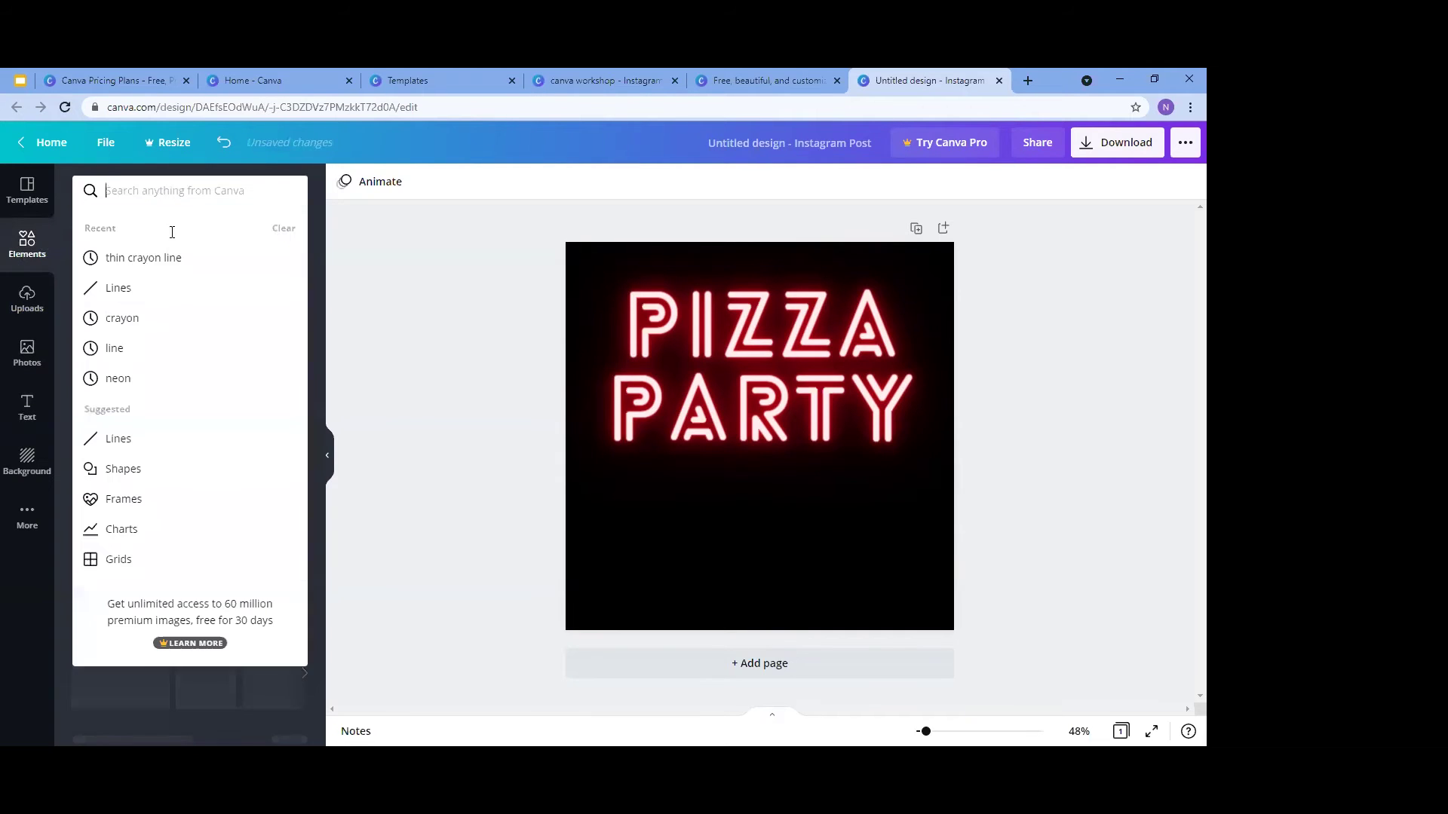
pyautogui.click(121, 379)
pyautogui.click(293, 192)
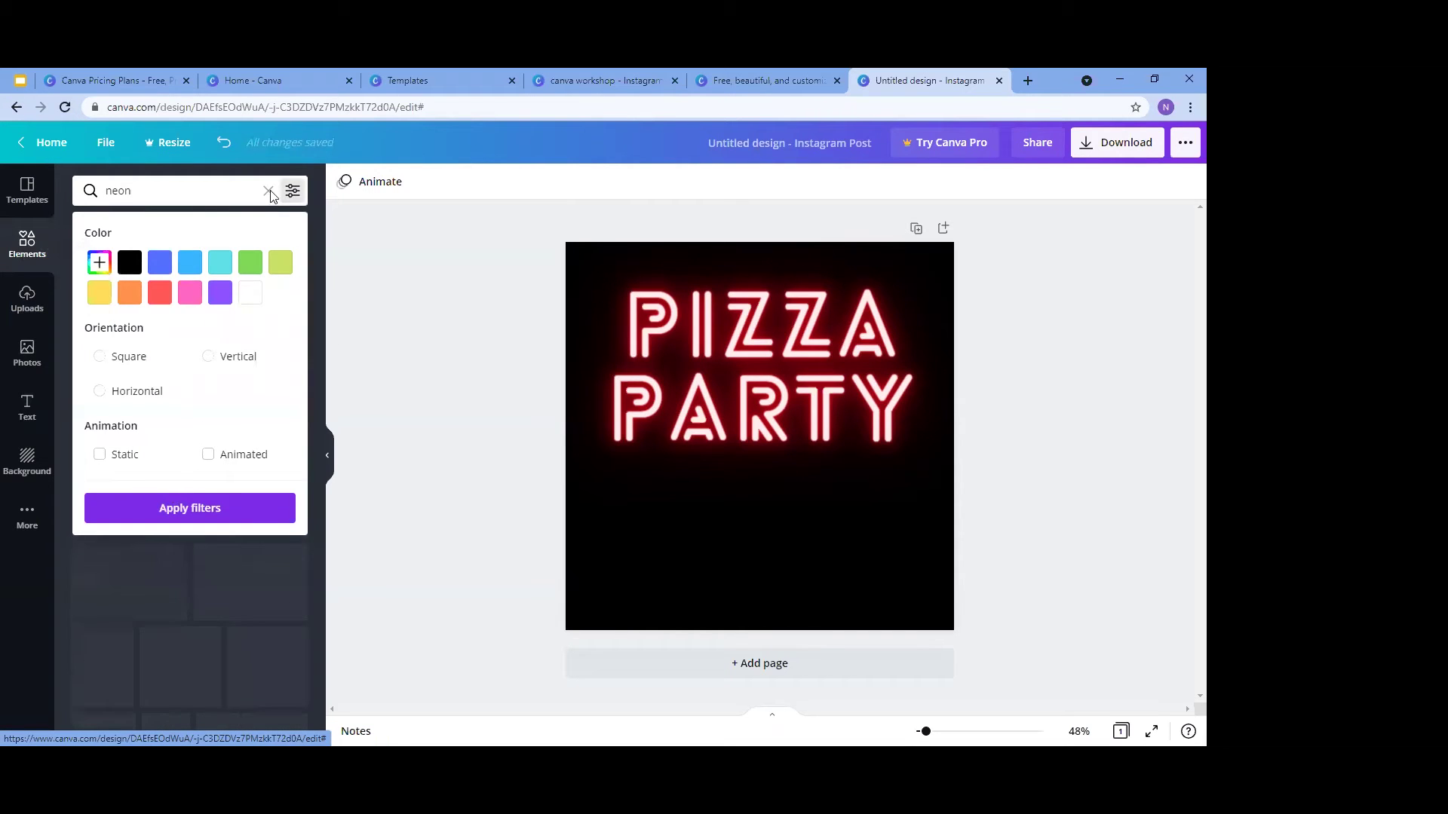
pyautogui.click(292, 190)
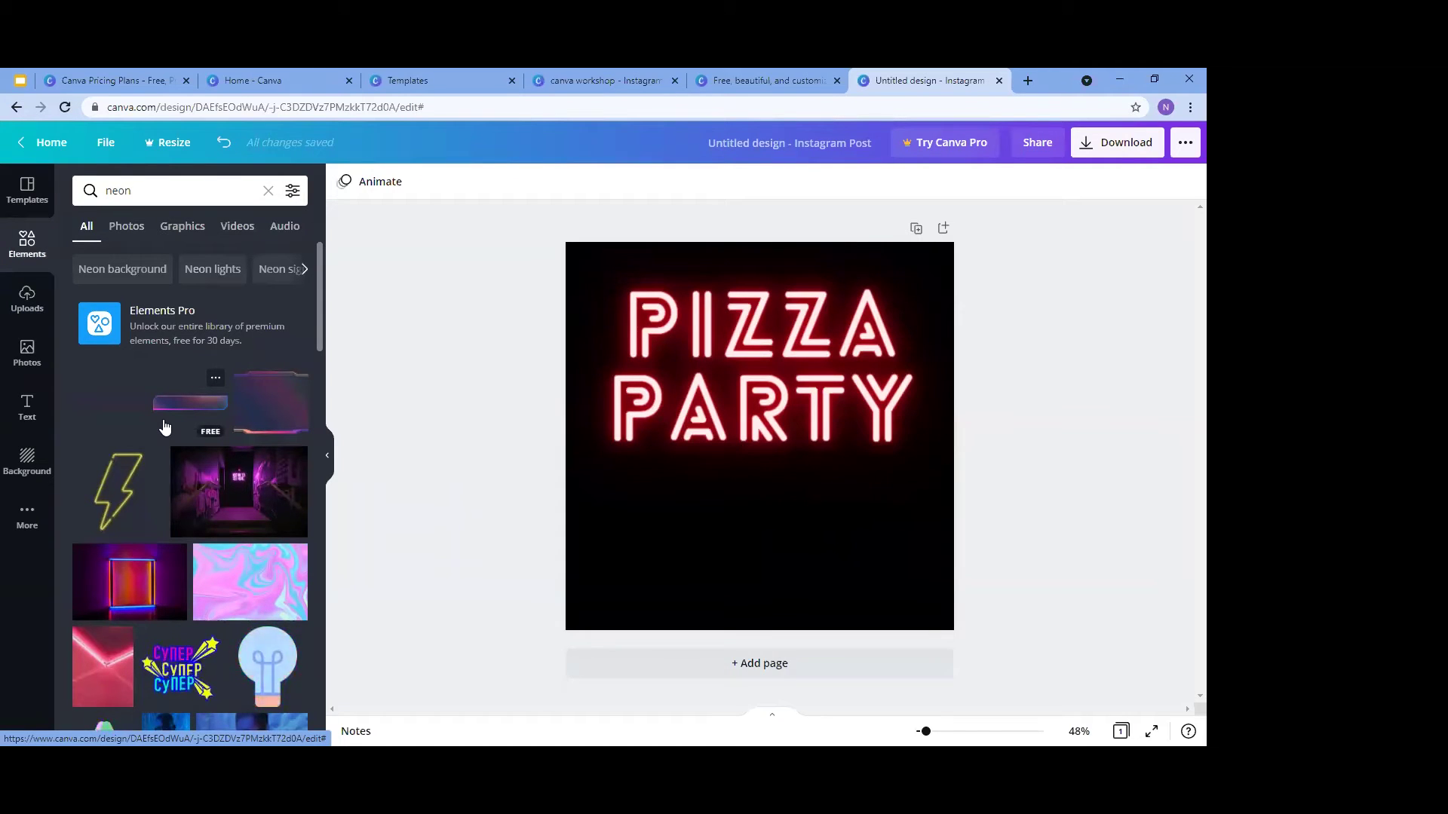
# Look over the neon text styles and clear the text search
pyautogui.click(27, 424)
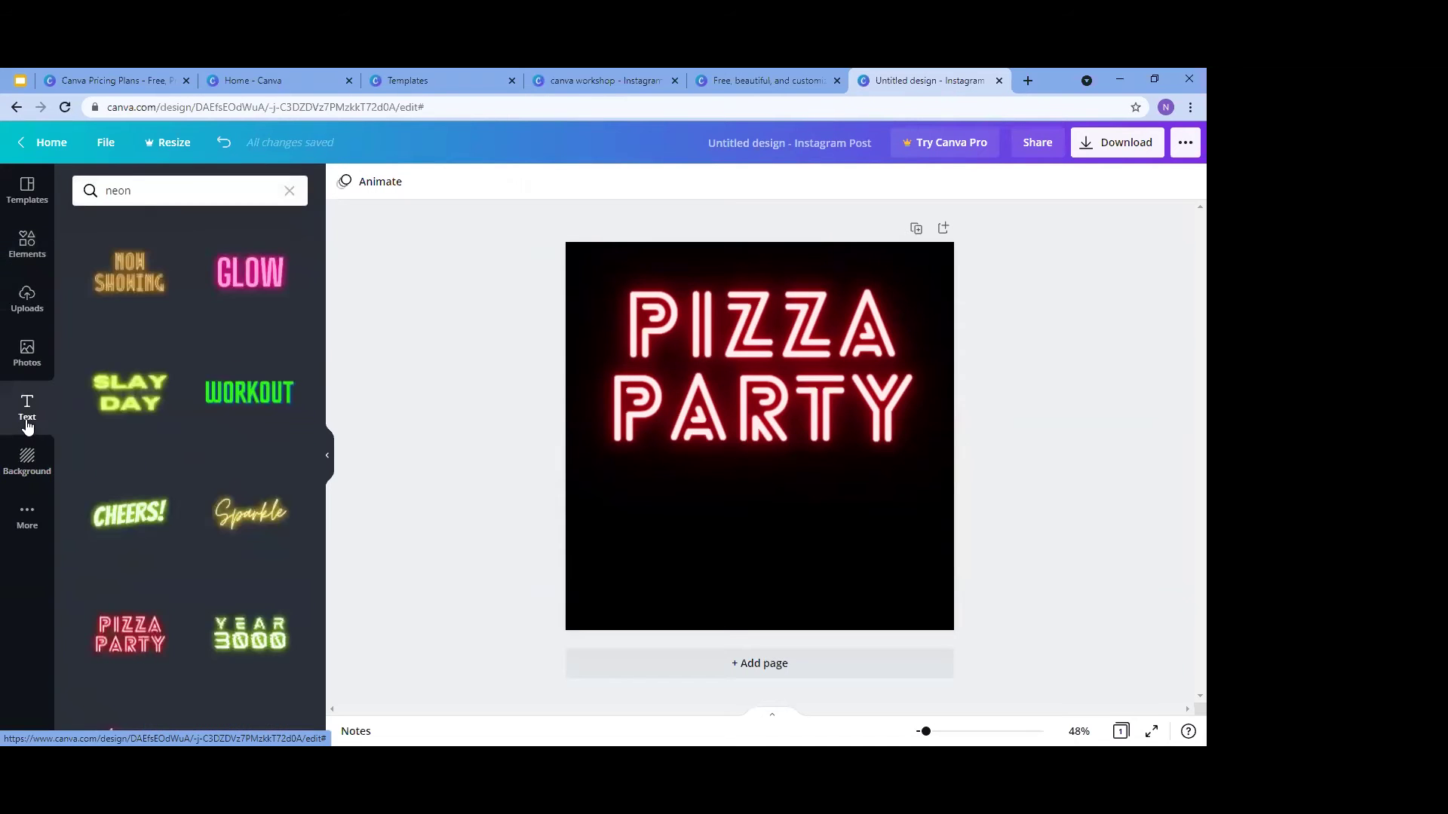
pyautogui.scroll(-2, 217, 437)
pyautogui.scroll(2, 217, 437)
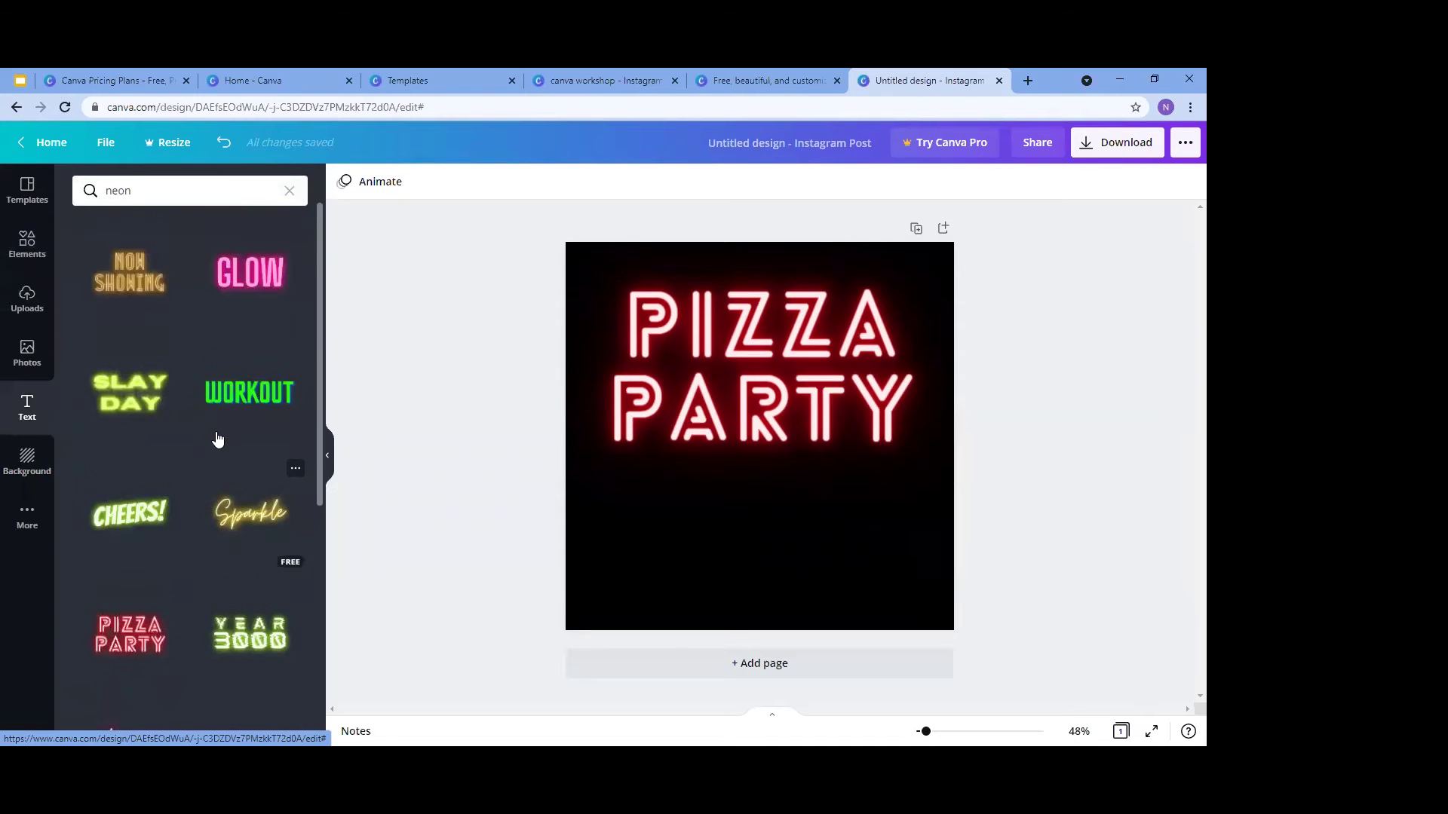
pyautogui.click(289, 191)
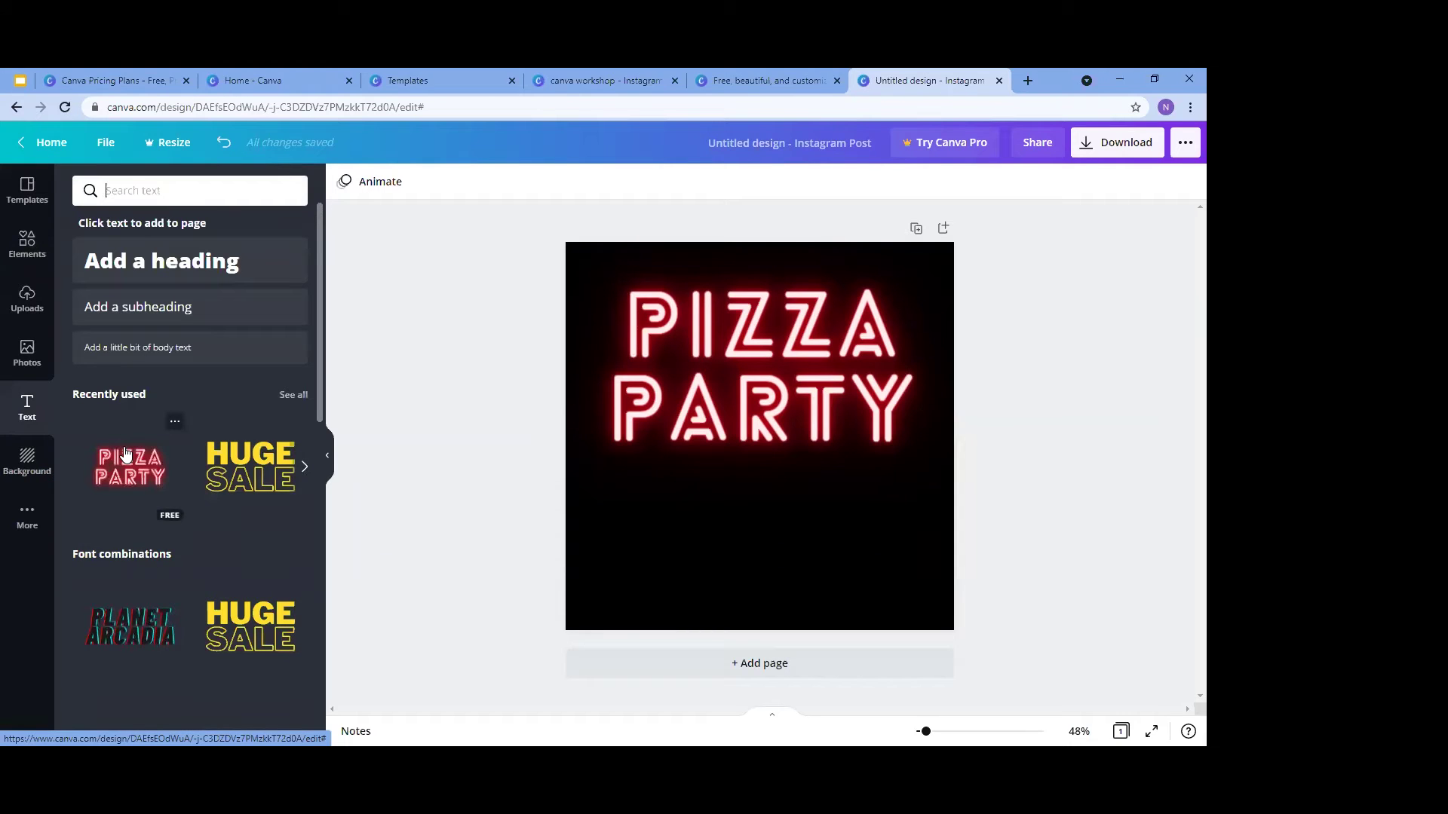
# Search the text styles for "pizza party" and dismiss the Canva Pro trial offer
pyautogui.click(138, 196)
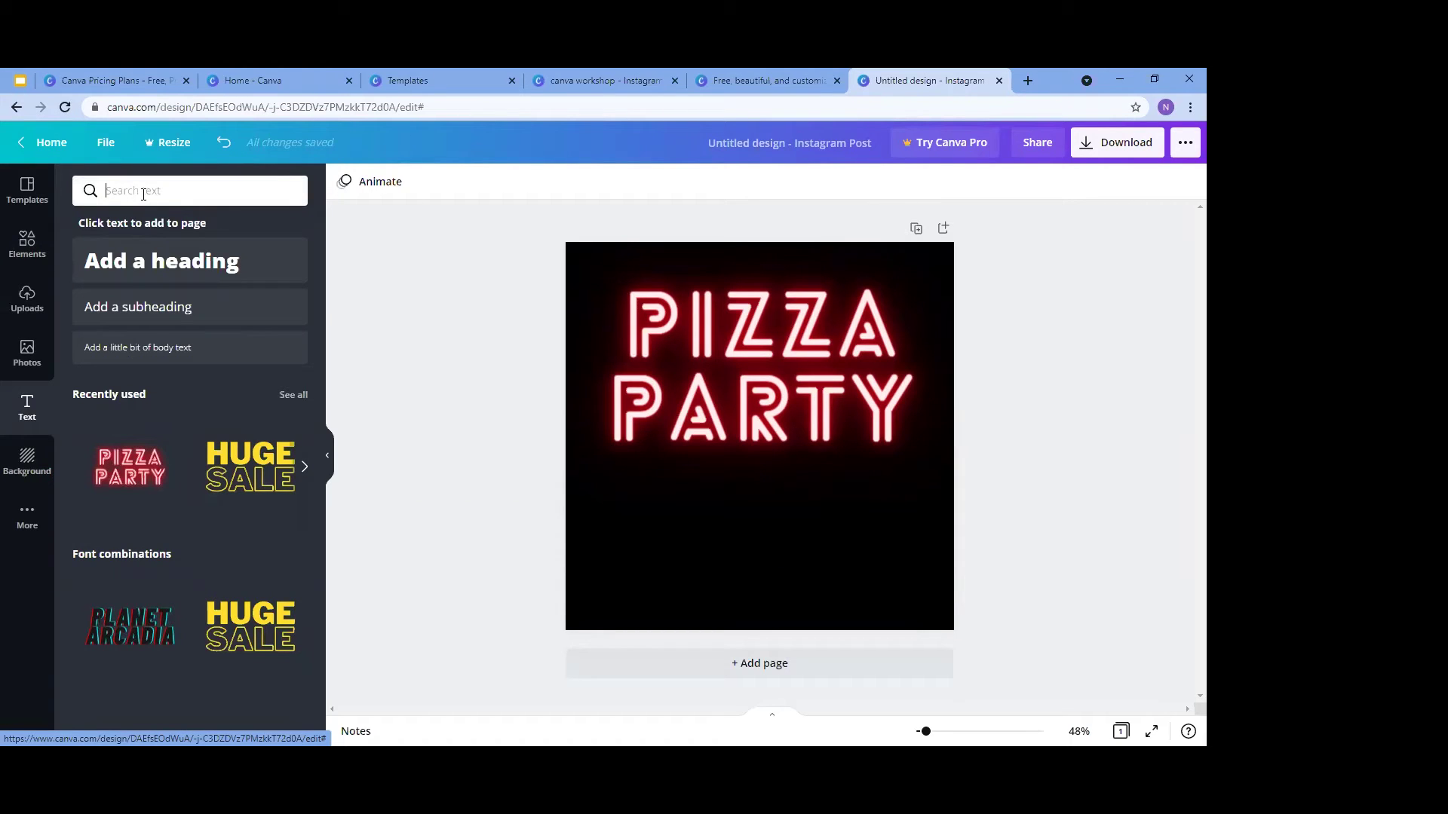
pyautogui.scroll(-9, 168, 360)
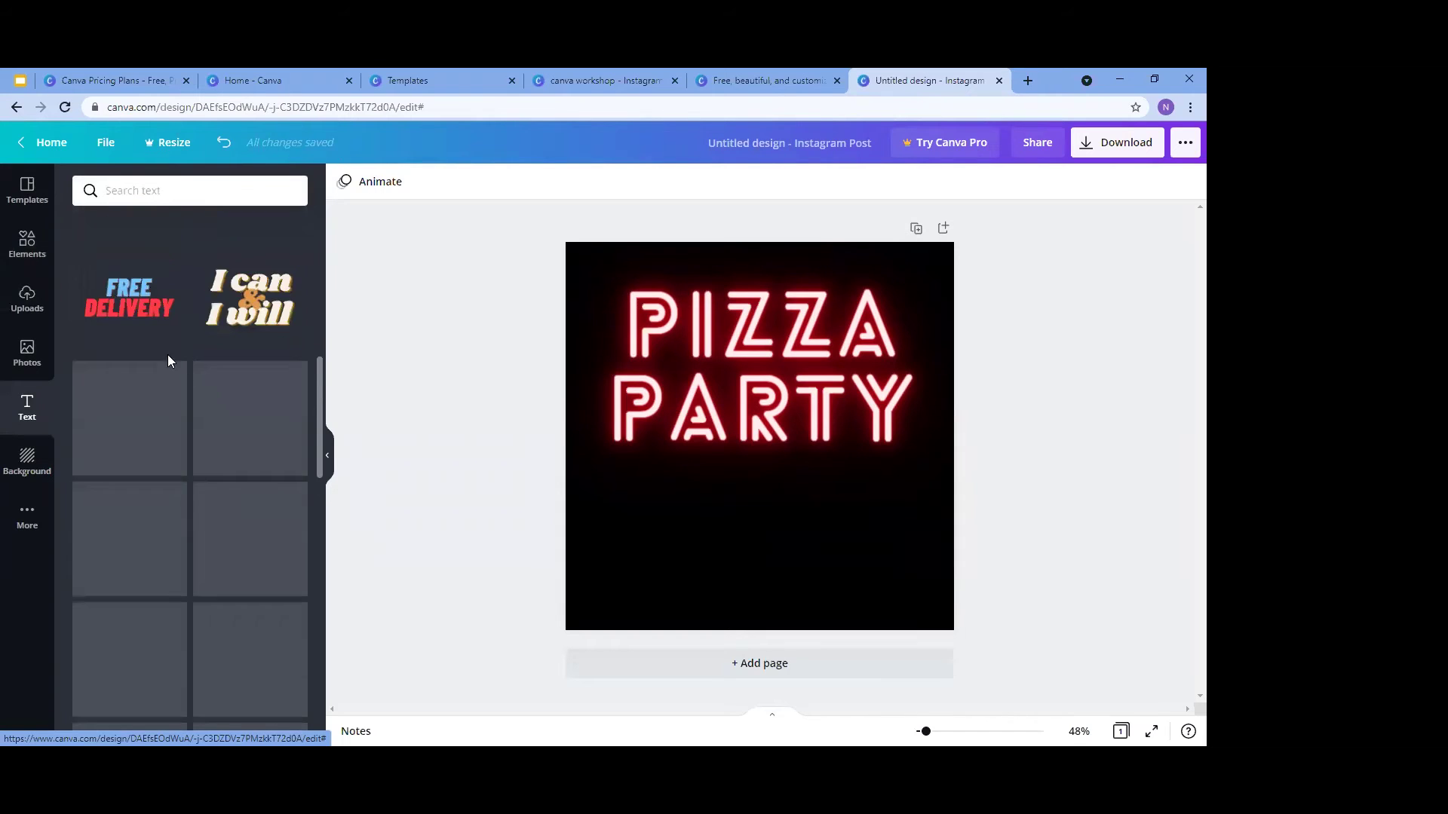
pyautogui.scroll(-1, 168, 360)
pyautogui.write('pizza party')
pyautogui.press('Return')
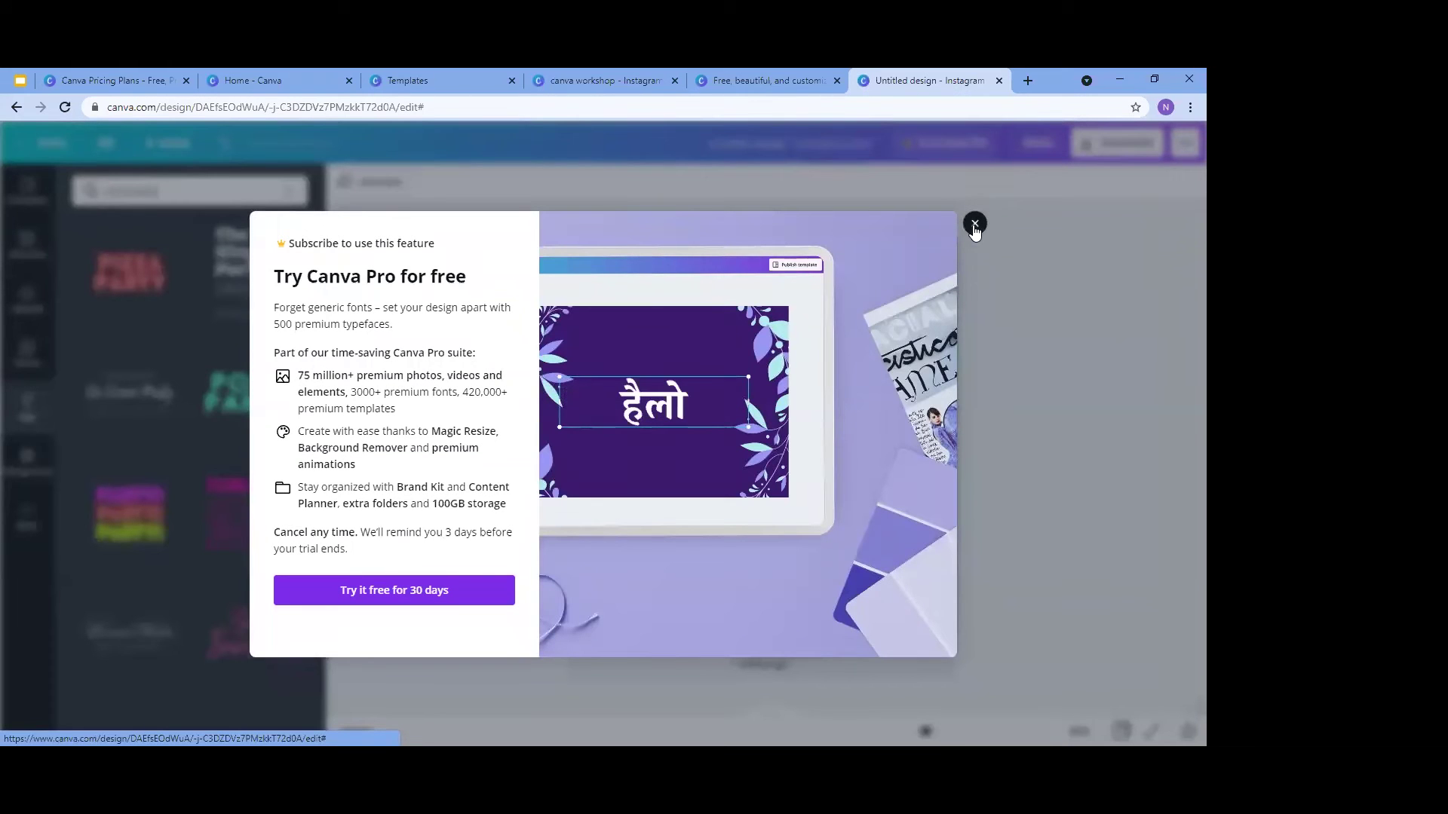
pyautogui.click(974, 225)
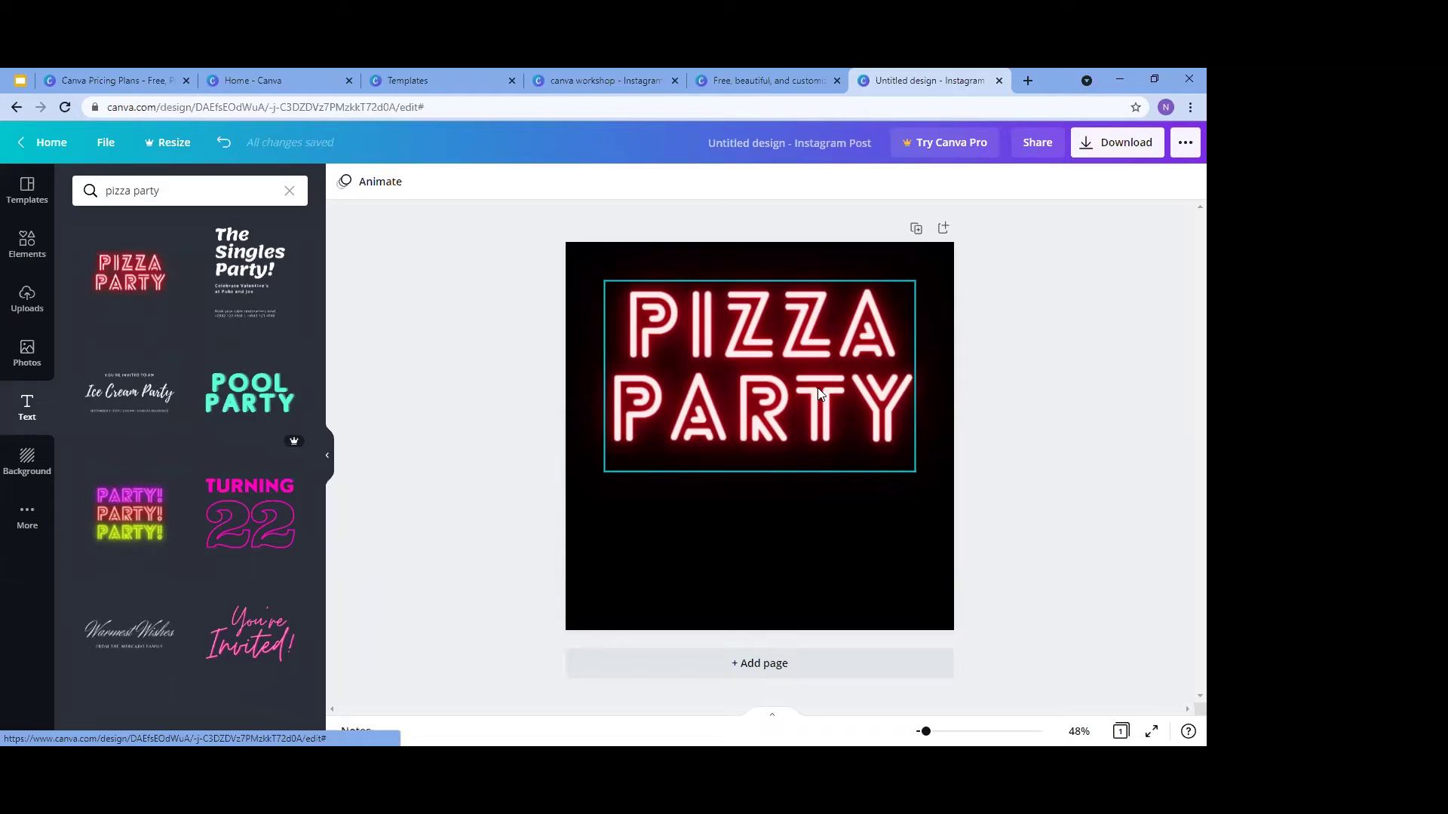
# Shrink the PIZZA PARTY text to font size 163 and centre it horizontally in the upper half of the page
pyautogui.click(913, 467)
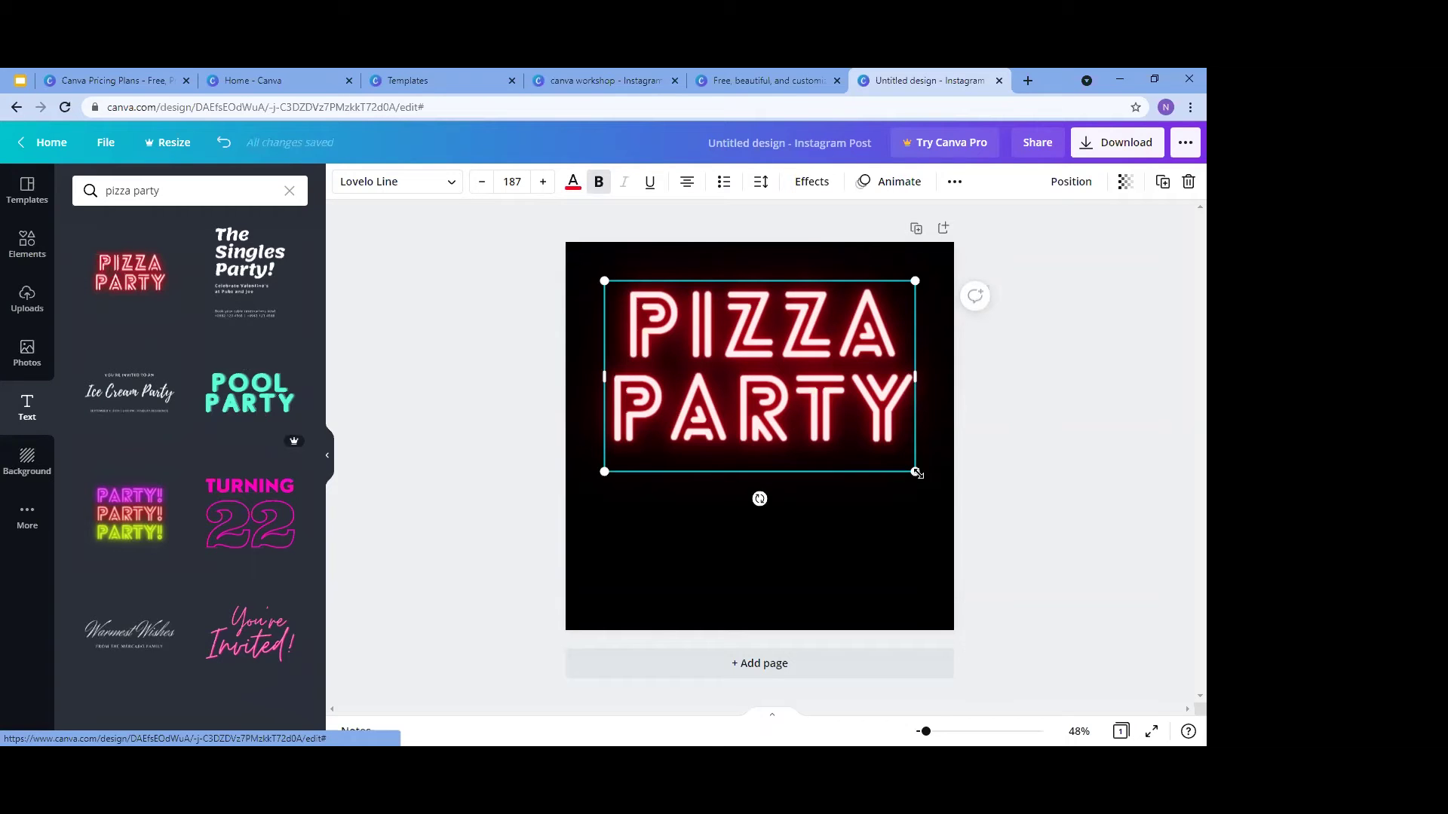
pyautogui.moveTo(898, 467)
pyautogui.mouseDown()
pyautogui.moveTo(872, 443)
pyautogui.moveTo(897, 461)
pyautogui.mouseUp()
pyautogui.moveTo(764, 321); pyautogui.dragTo(767, 322)
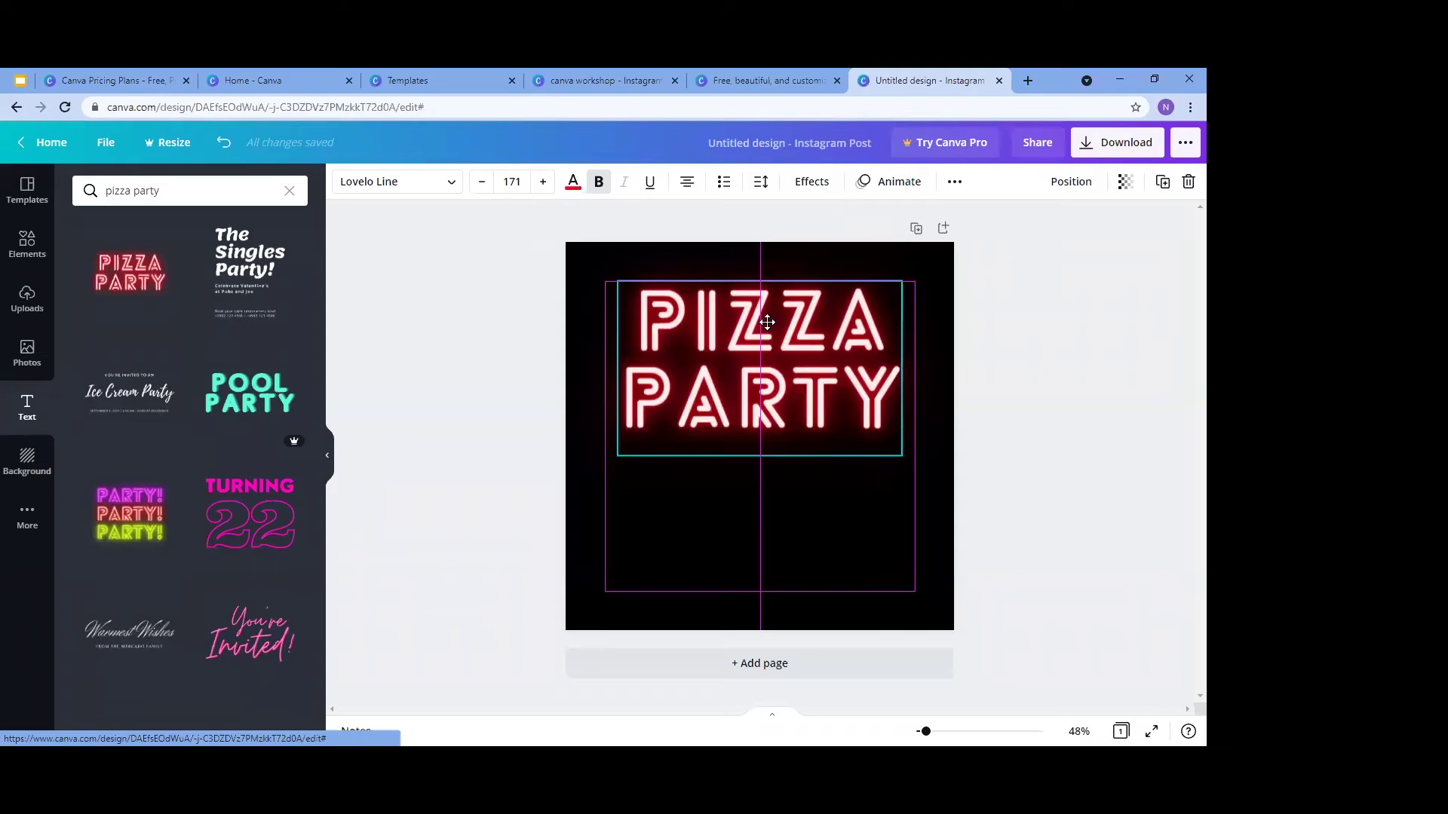
pyautogui.moveTo(767, 322); pyautogui.dragTo(767, 322)
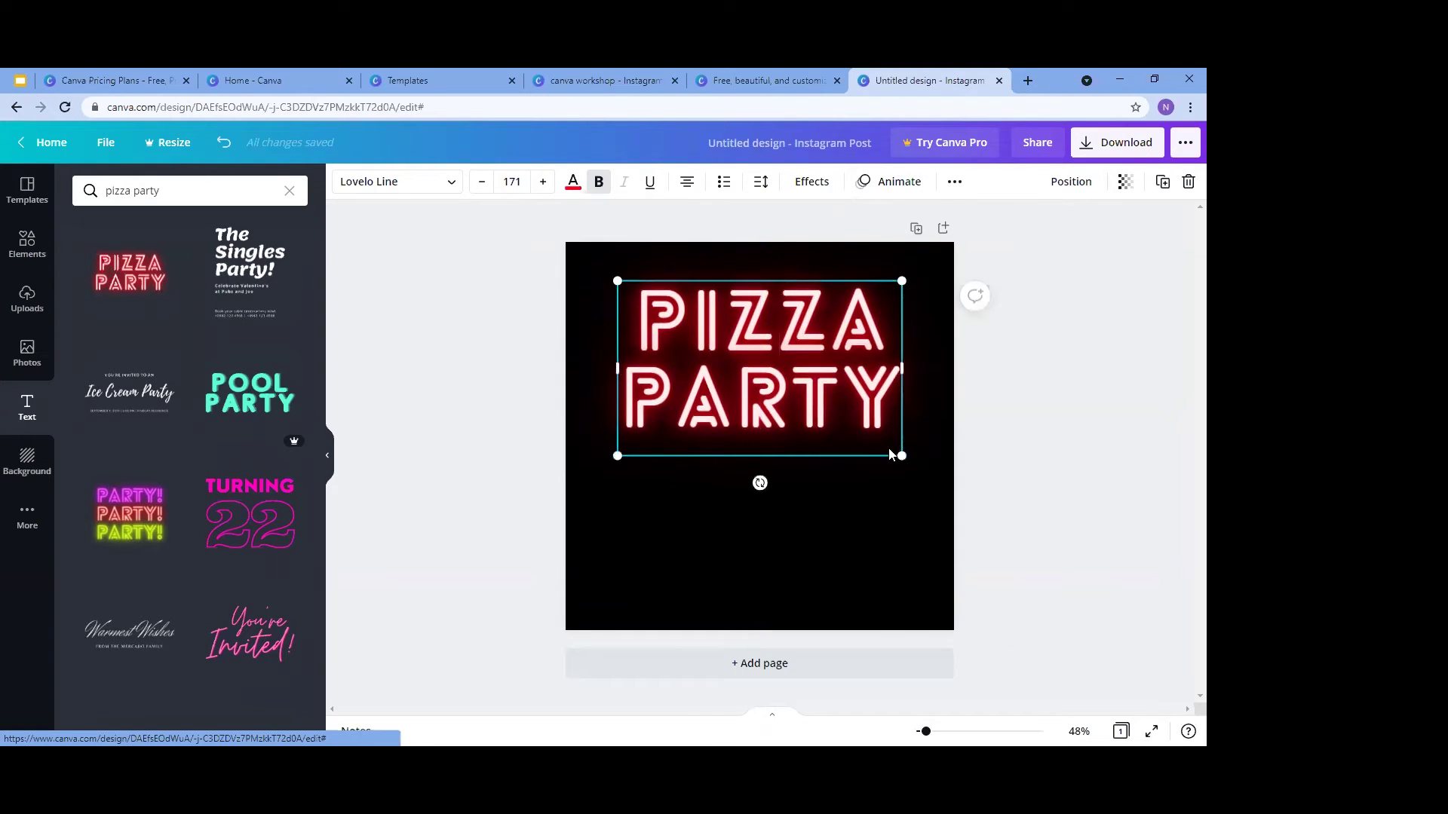
pyautogui.moveTo(899, 455); pyautogui.dragTo(776, 356)
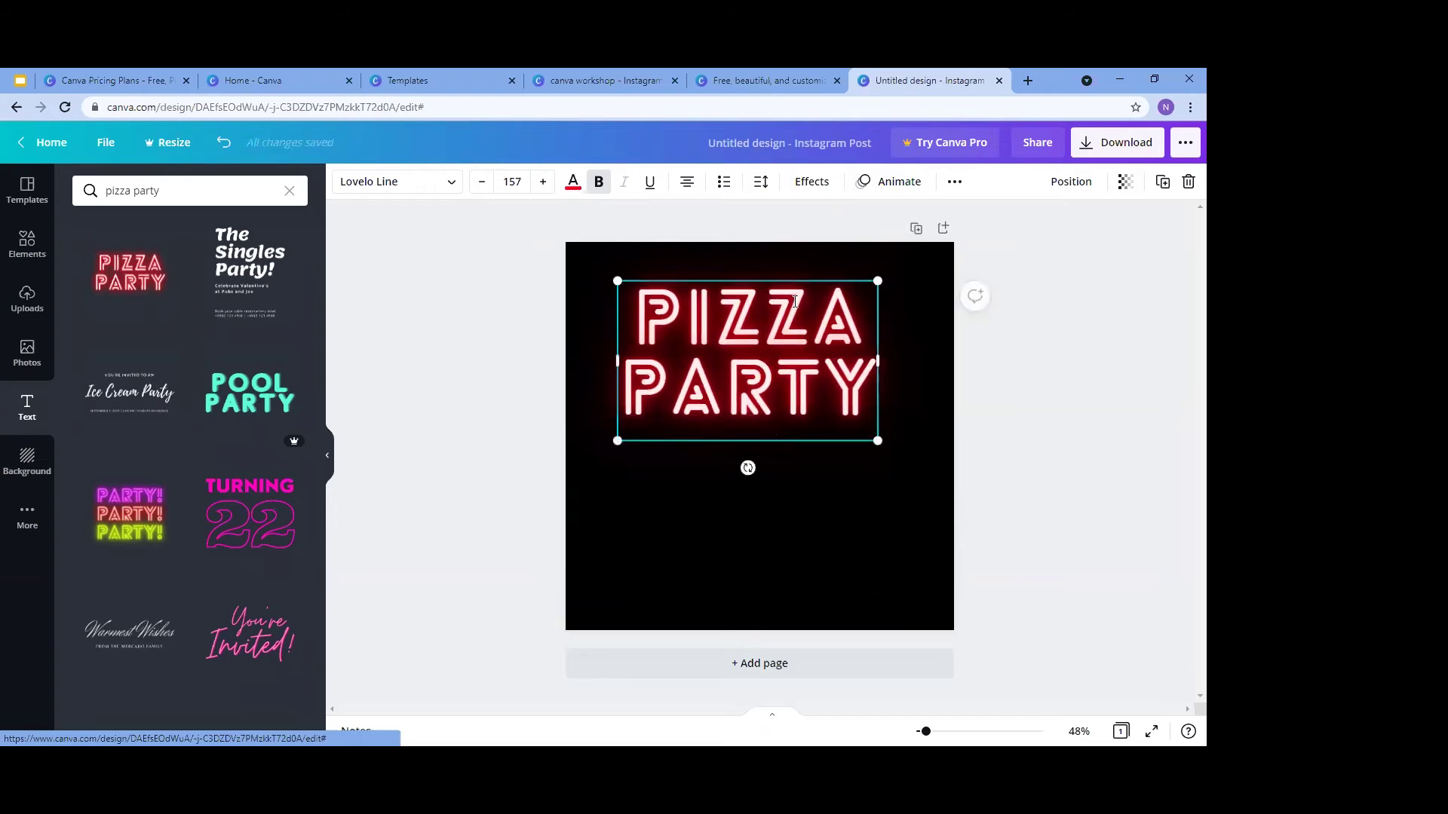
pyautogui.moveTo(882, 442); pyautogui.dragTo(889, 447)
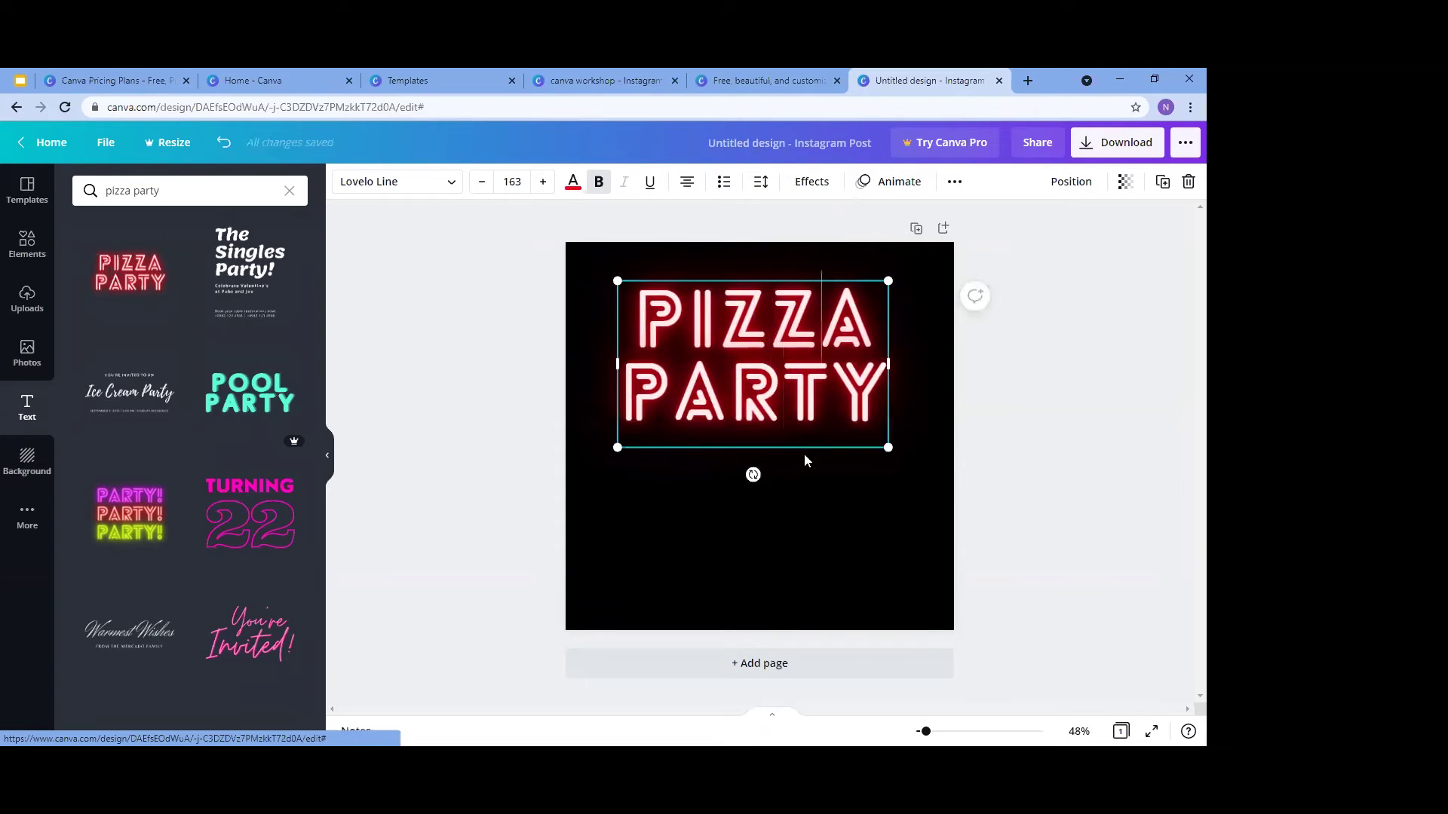
pyautogui.moveTo(816, 459); pyautogui.dragTo(821, 466)
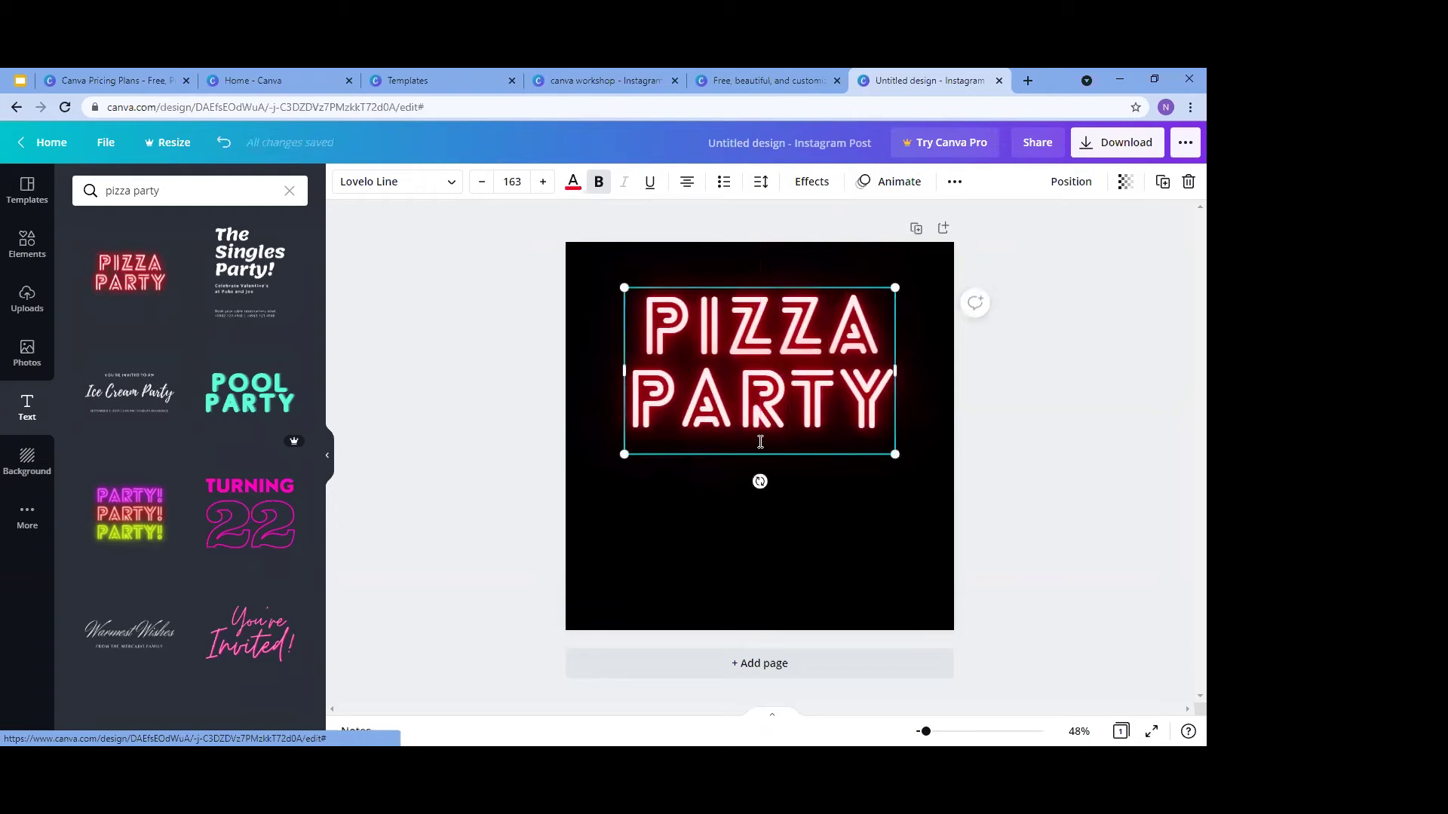
pyautogui.click(601, 180)
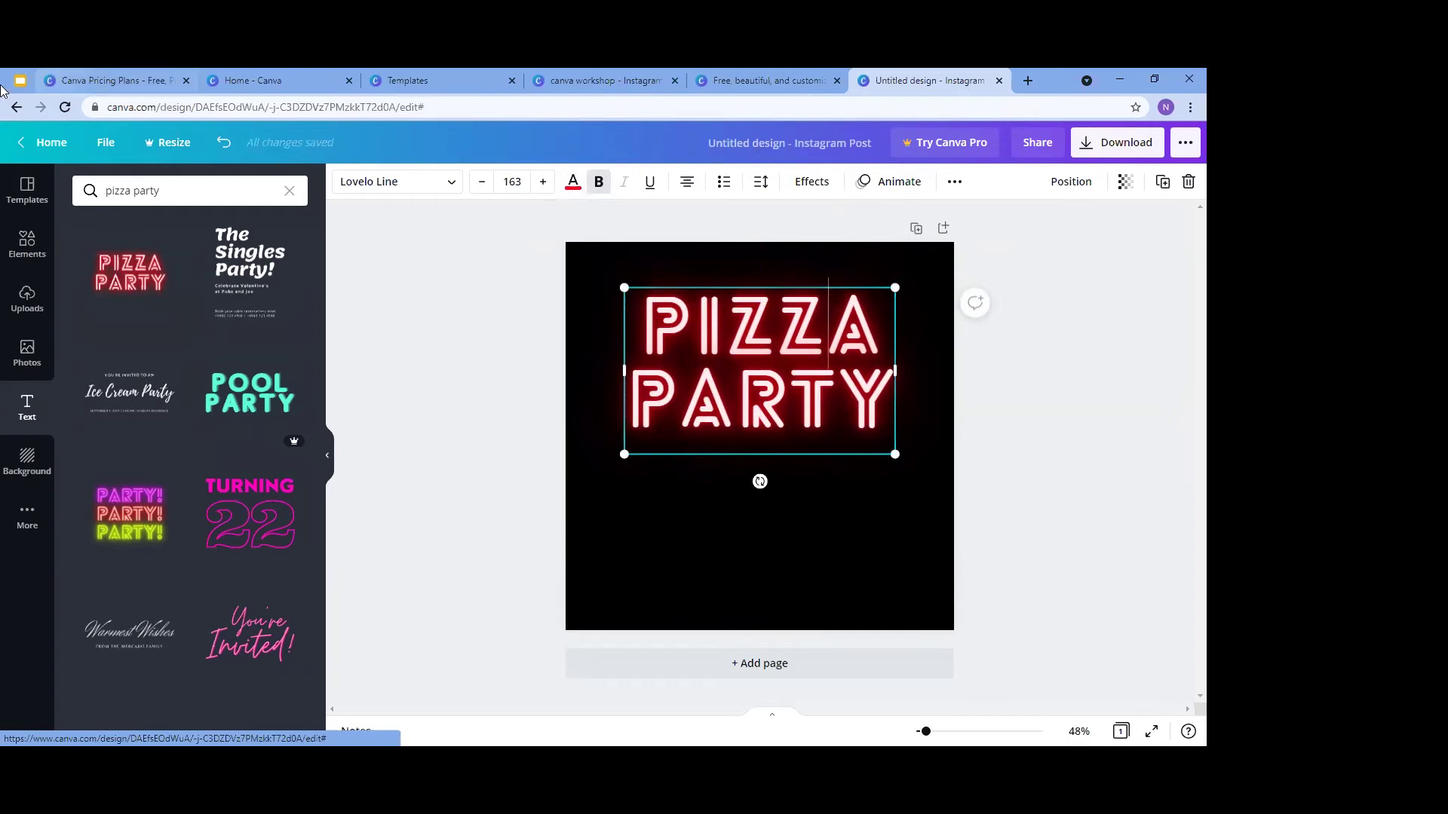
# Add the free yellow neon lightning bolt from the "neon" elements to the page's lower-left corner
pyautogui.click(26, 245)
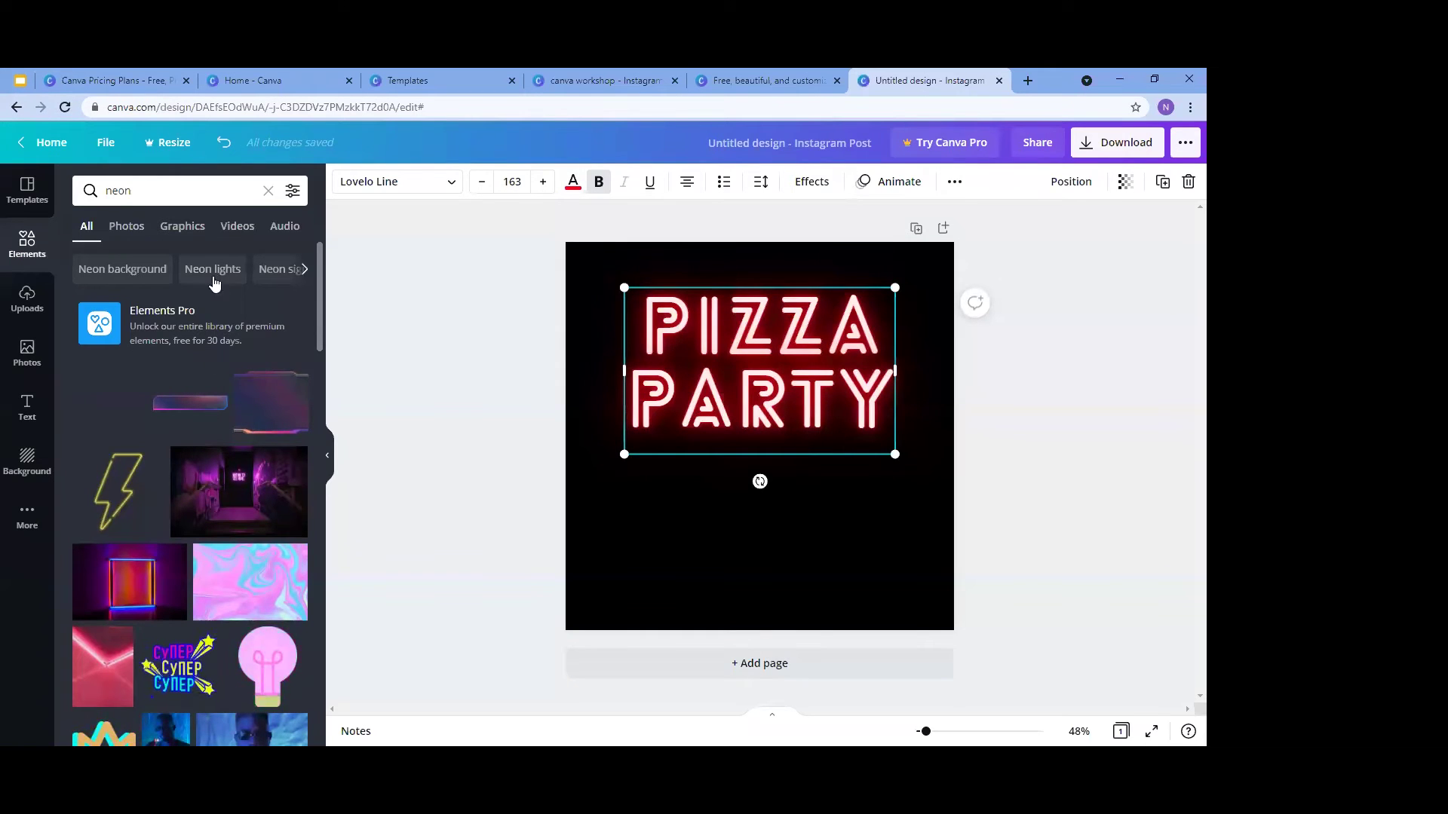
pyautogui.scroll(-1, 201, 433)
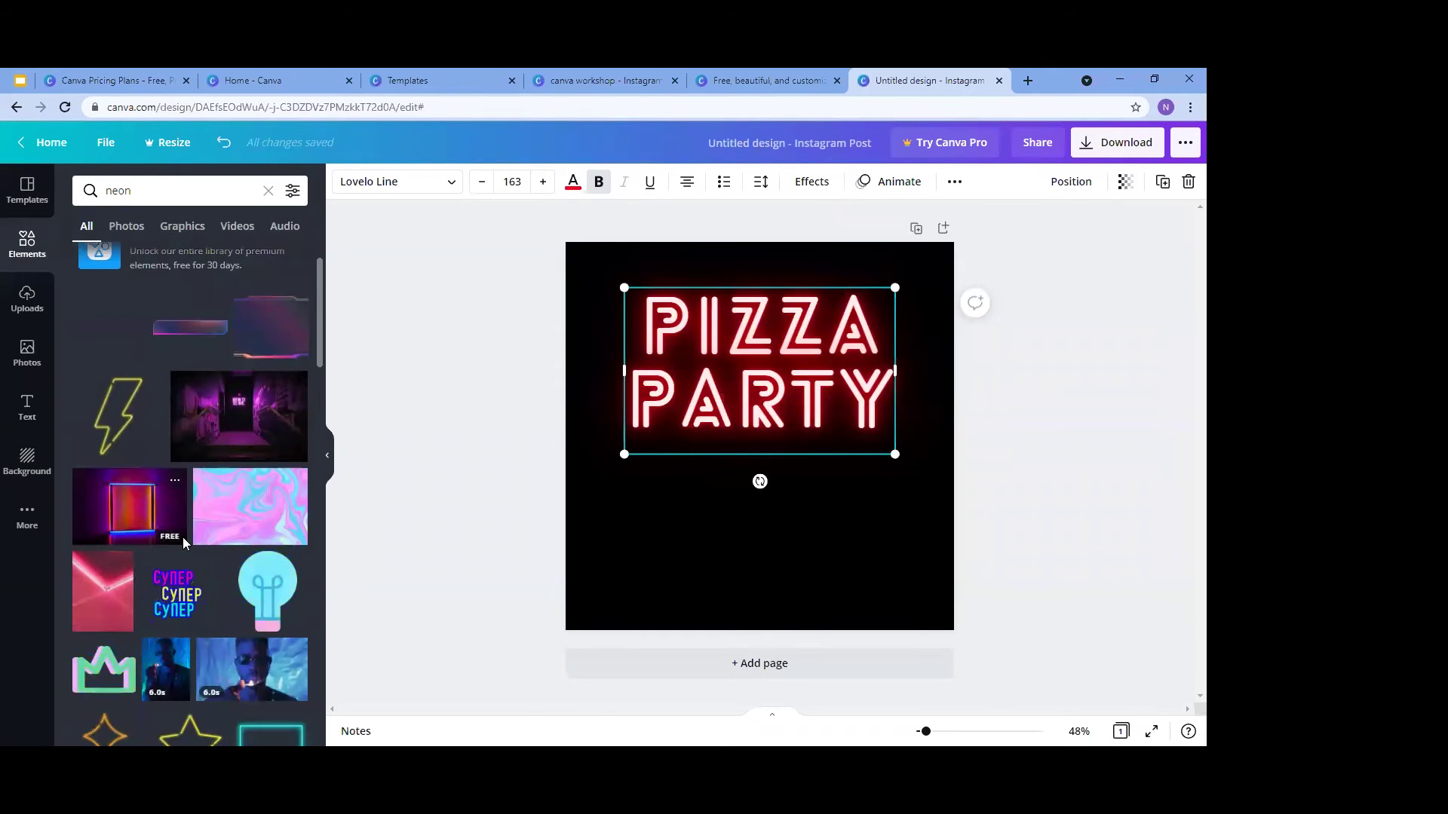
pyautogui.scroll(-6, 185, 515)
pyautogui.scroll(-3, 185, 543)
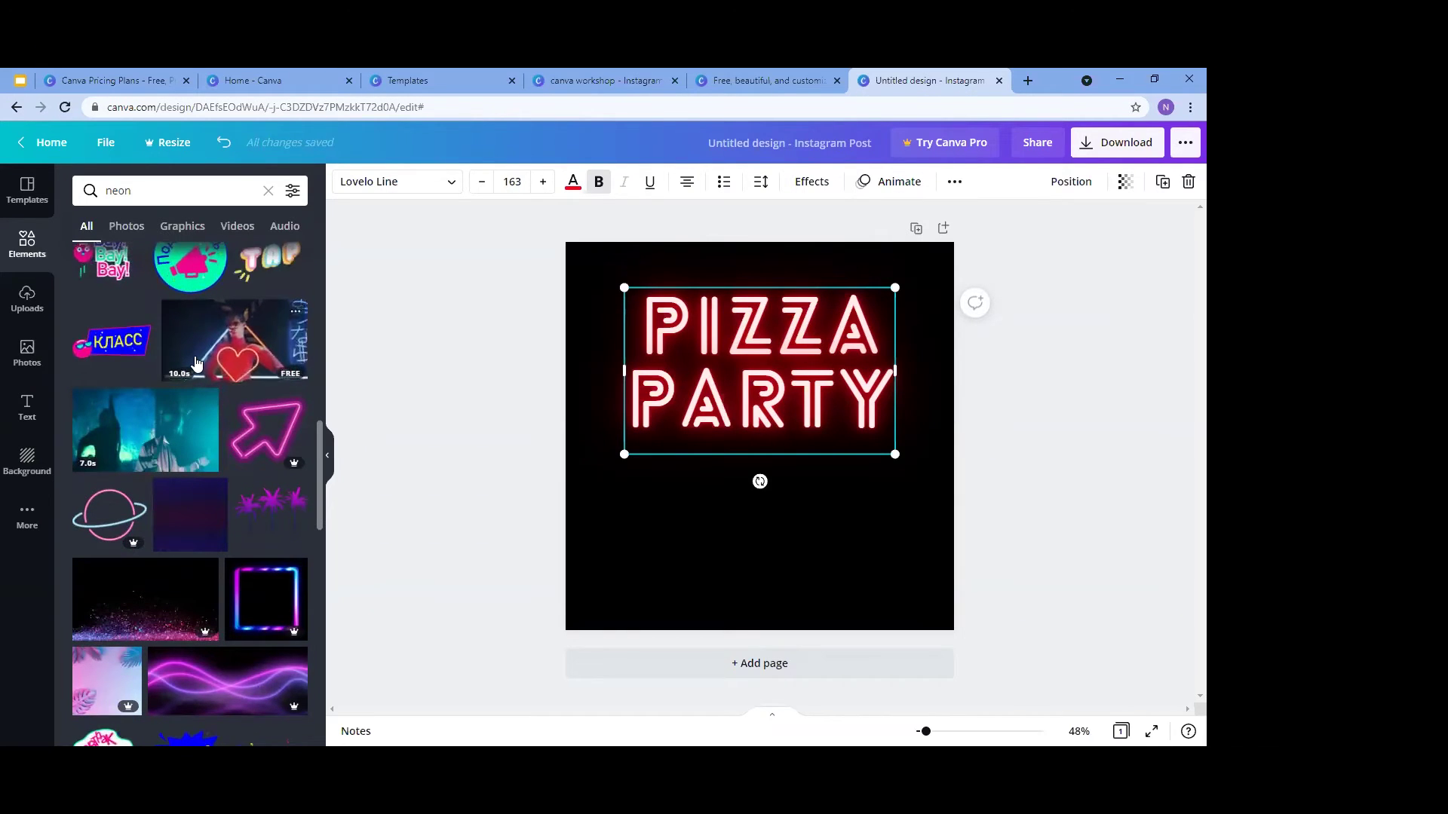
pyautogui.scroll(1, 227, 355)
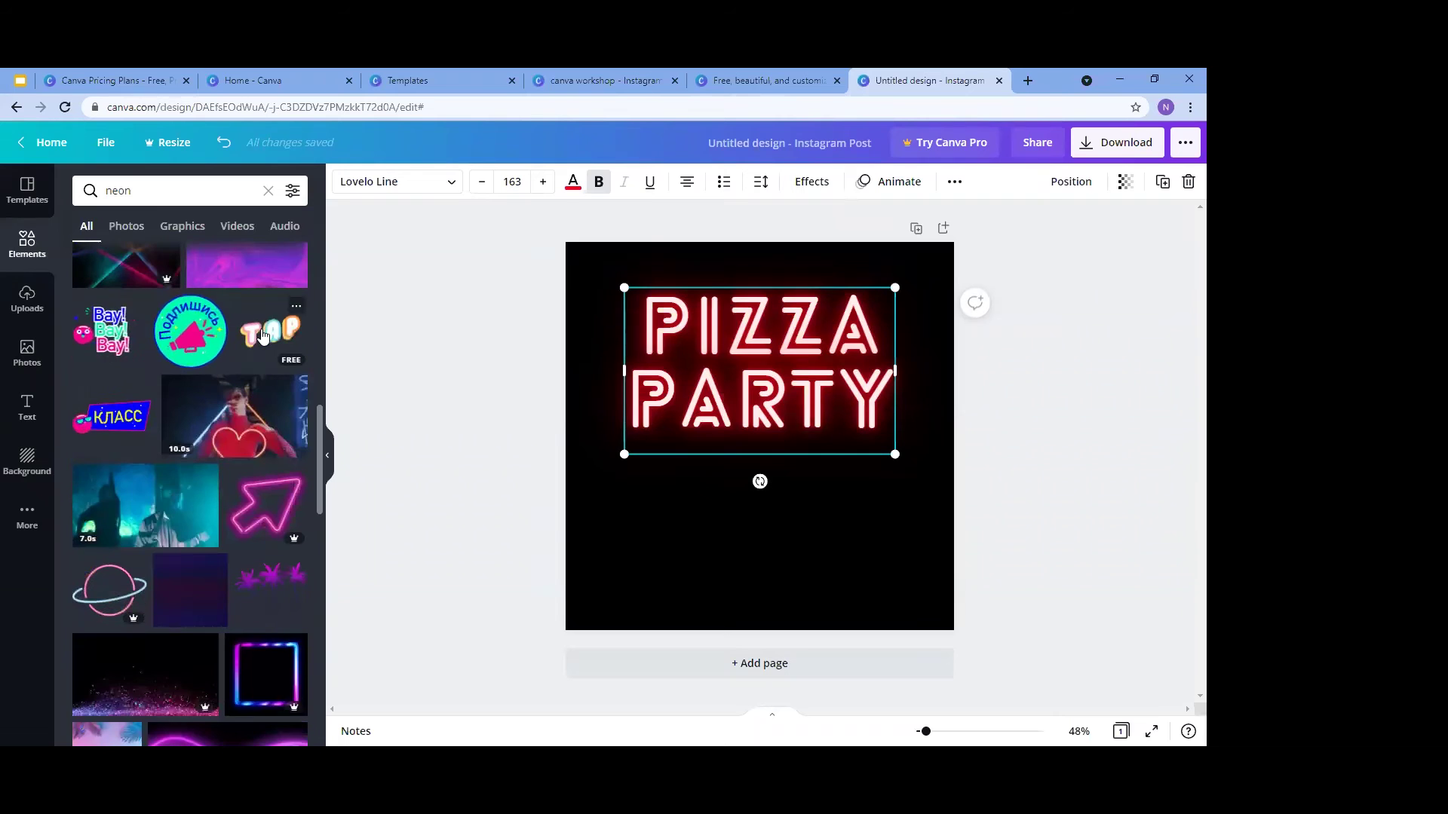
pyautogui.scroll(10, 195, 388)
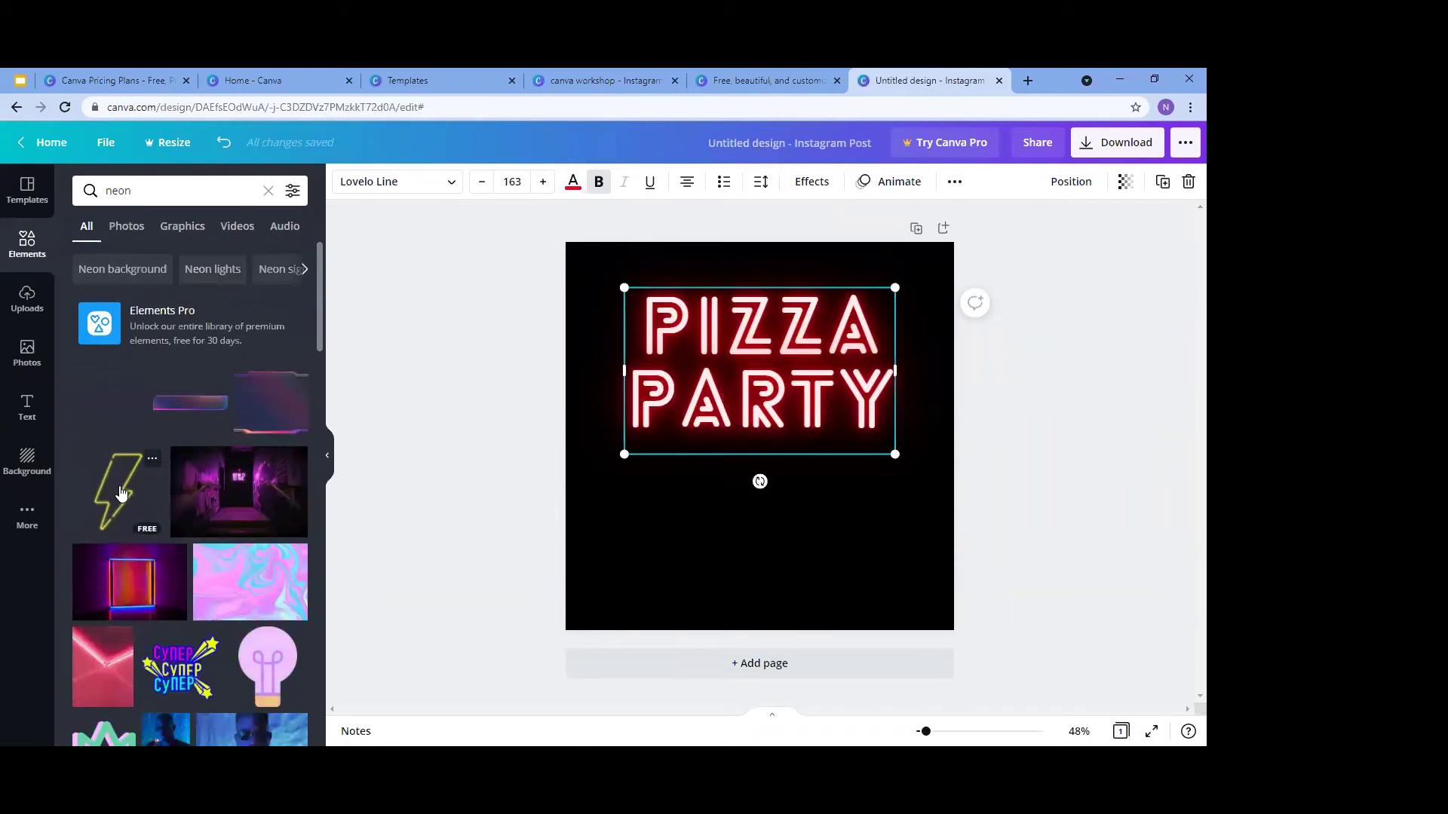
pyautogui.moveTo(120, 495); pyautogui.dragTo(612, 498)
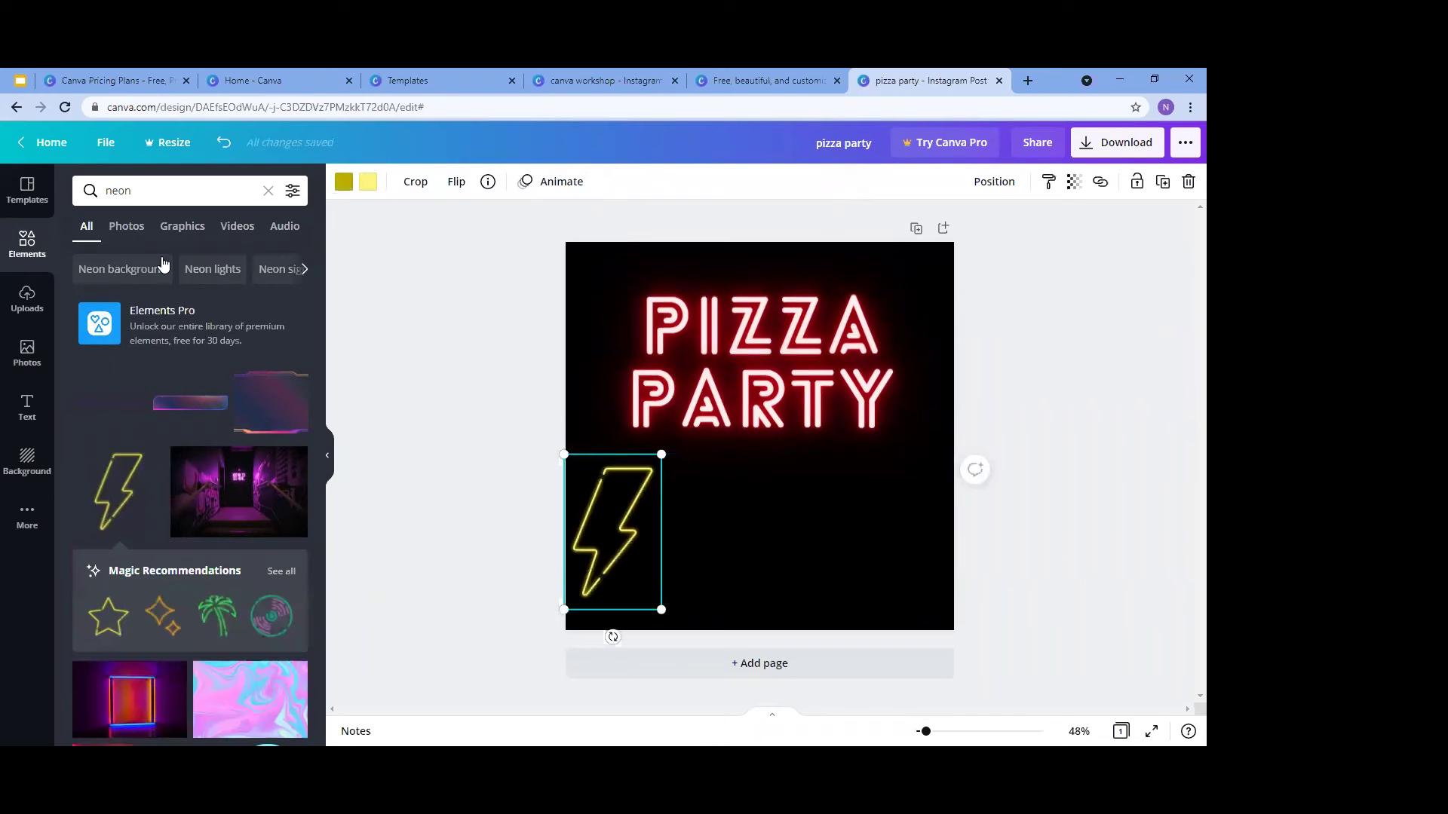
# Add the free green and pink neon vinyl record from the "neon" elements to the page
pyautogui.scroll(-5, 189, 444)
pyautogui.scroll(-10, 189, 444)
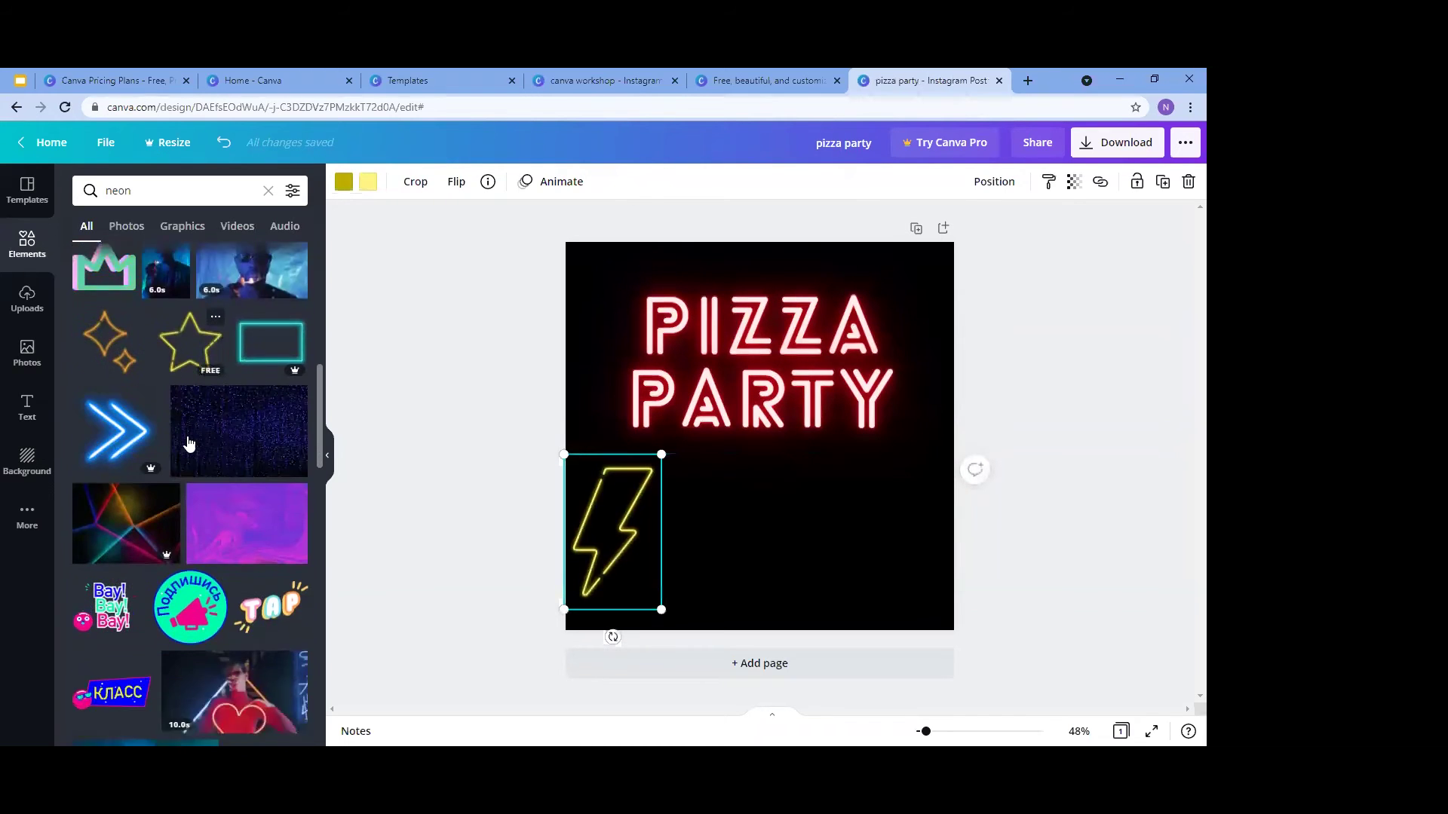
pyautogui.scroll(-10, 189, 443)
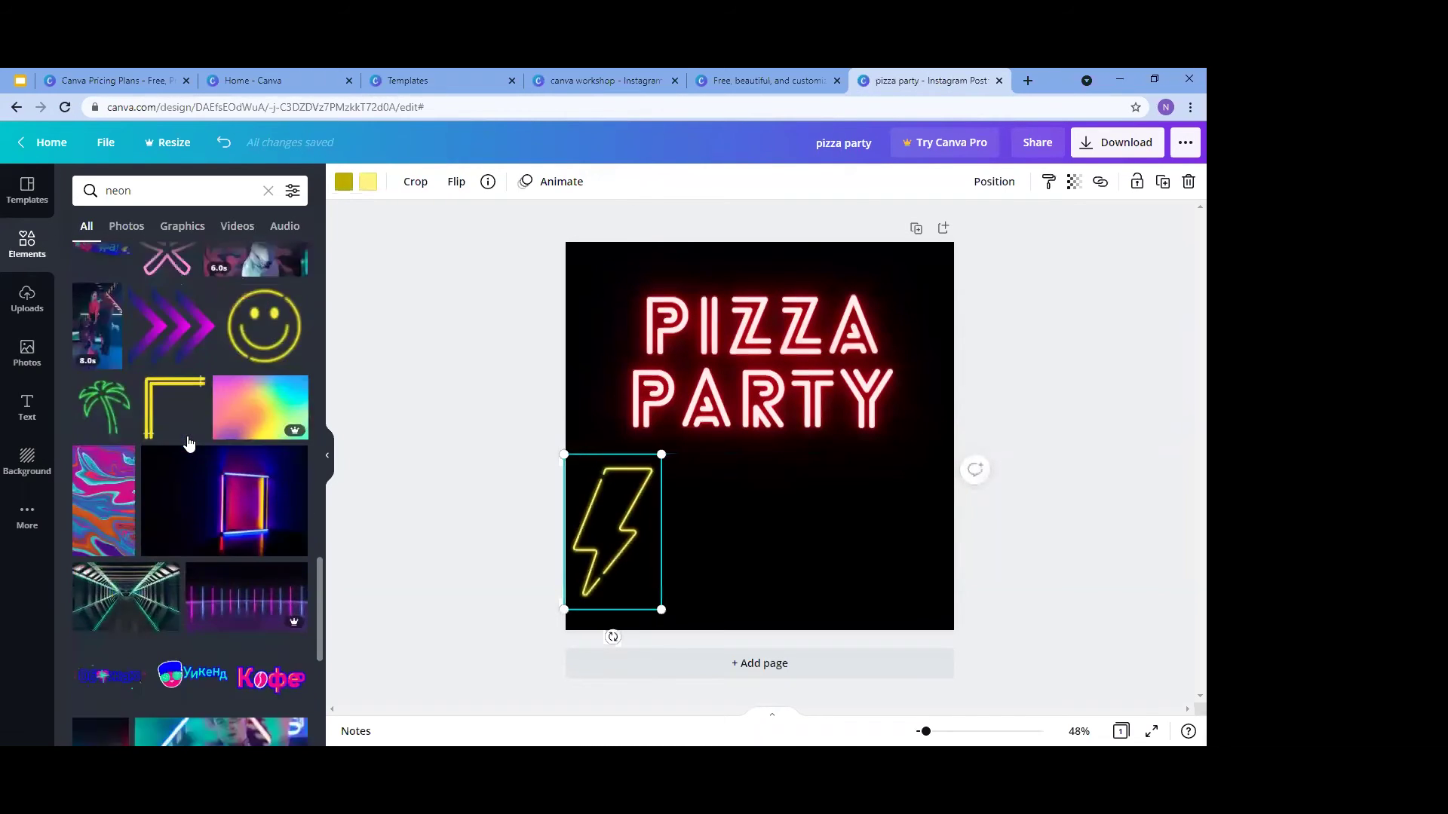
pyautogui.scroll(-2, 188, 444)
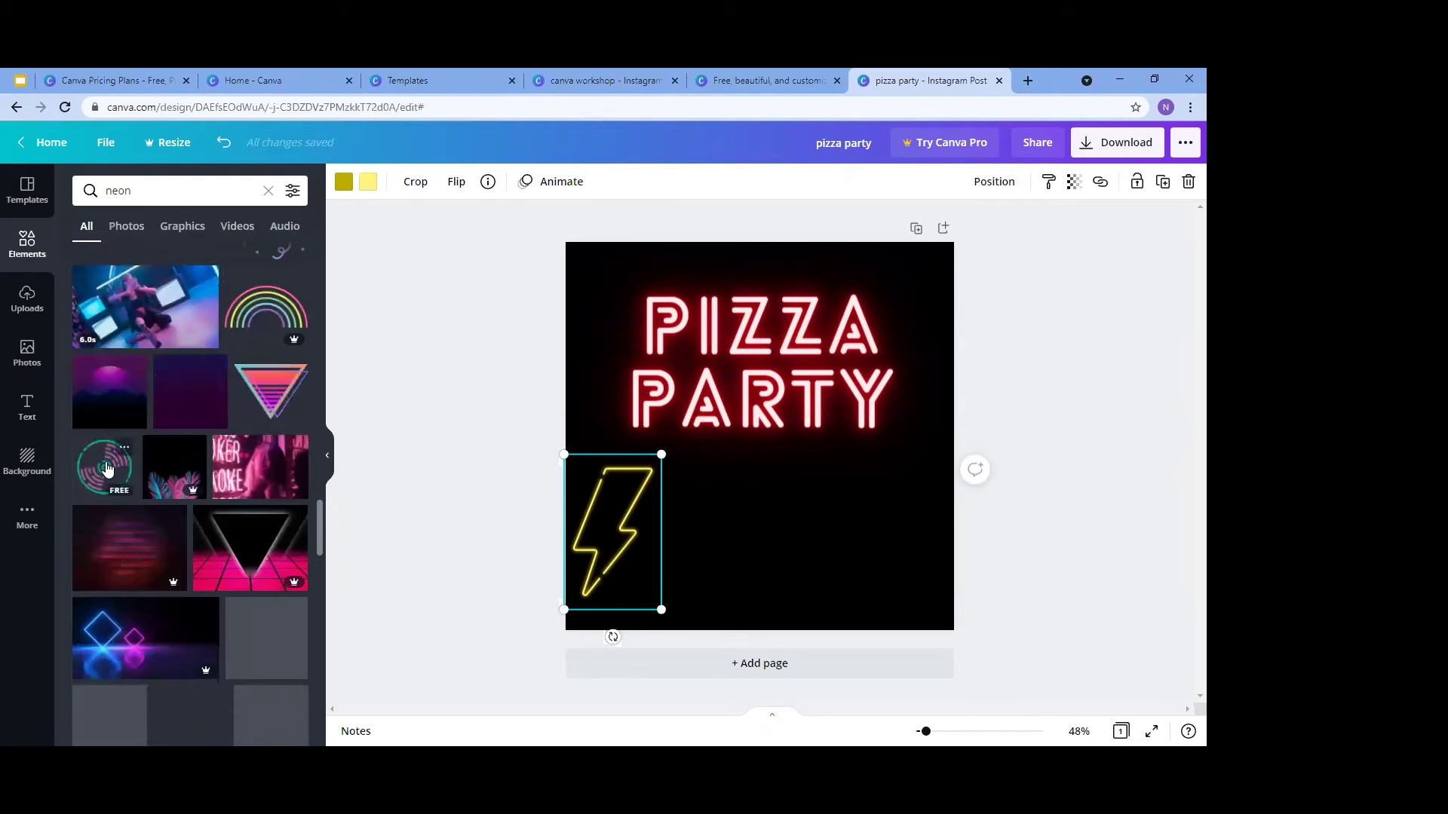
pyautogui.moveTo(107, 468); pyautogui.dragTo(604, 385)
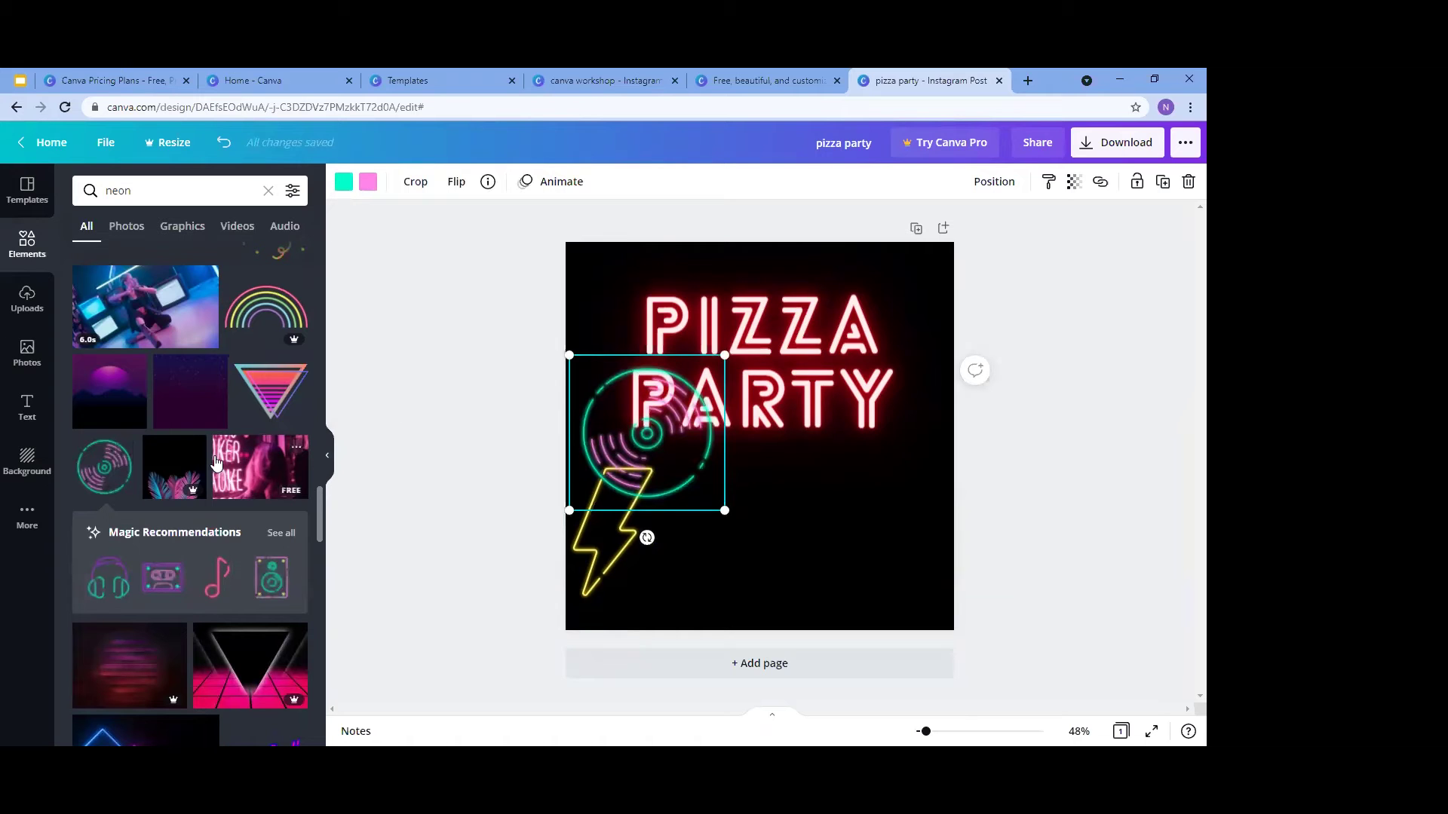
# Move the neon vinyl record to the page's upper-left corner and shrink it so it slightly overlaps the first P of PIZZA
pyautogui.scroll(5, 217, 462)
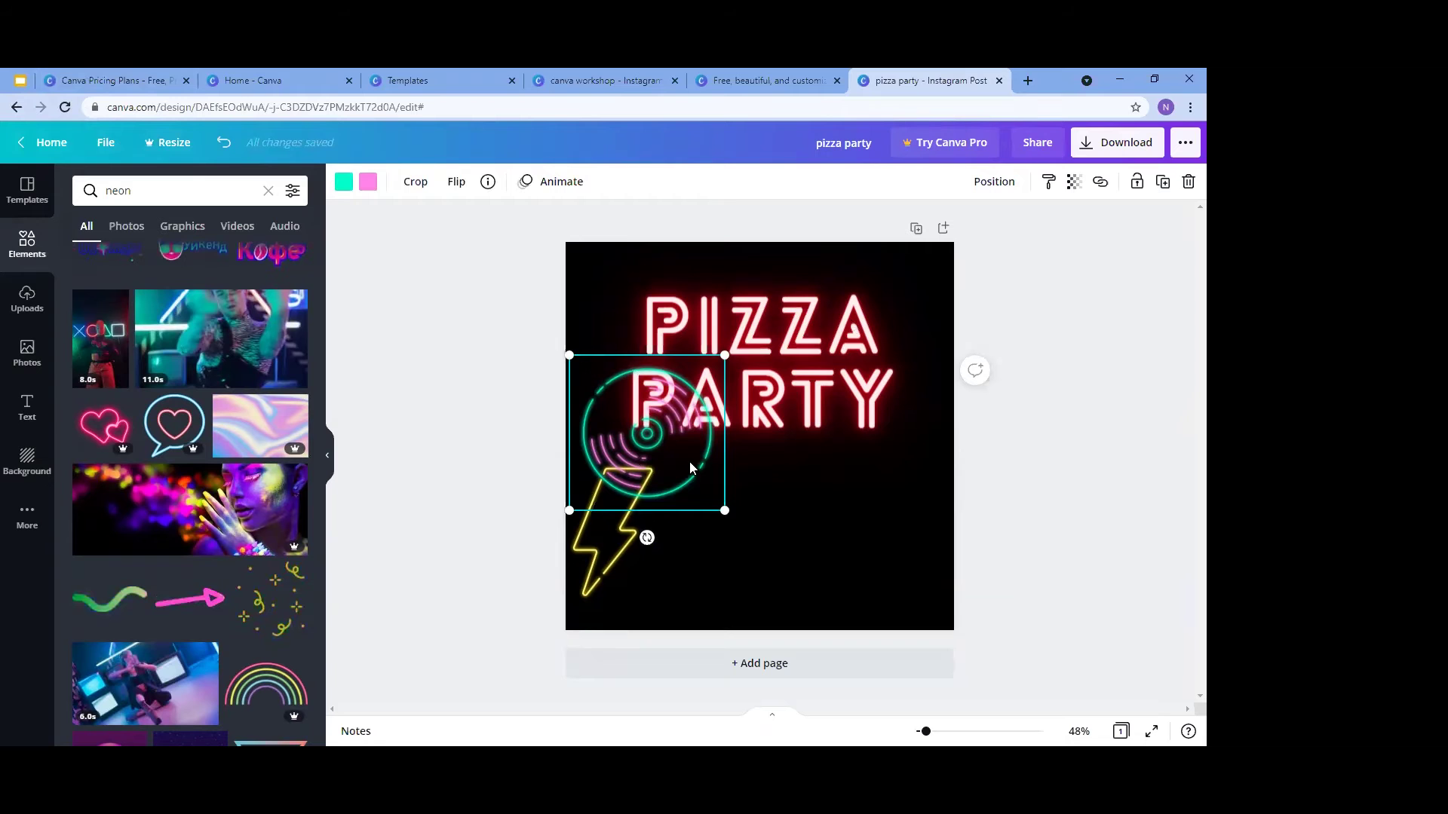
pyautogui.moveTo(691, 453); pyautogui.dragTo(709, 381)
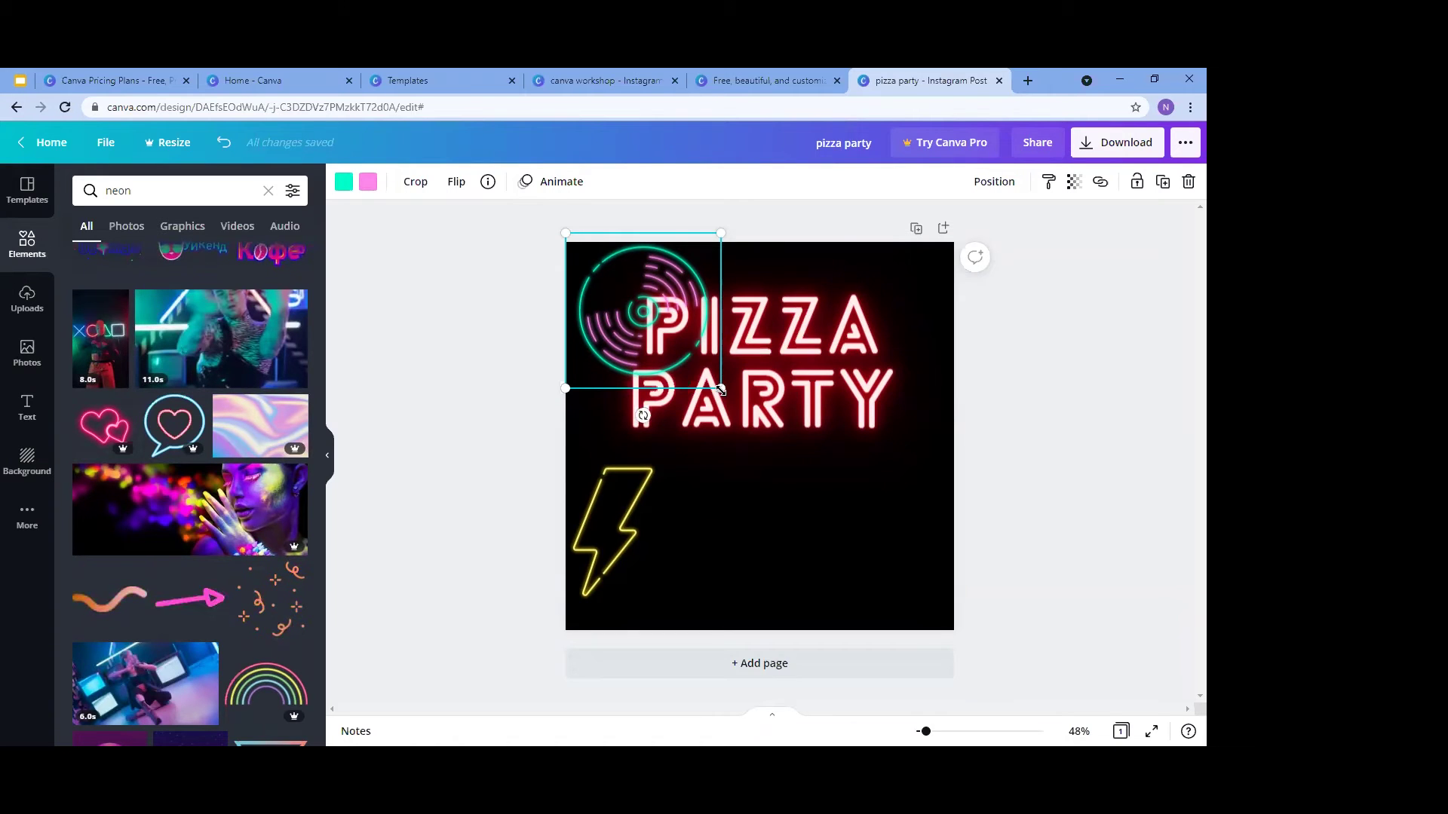
pyautogui.moveTo(704, 366); pyautogui.dragTo(717, 401)
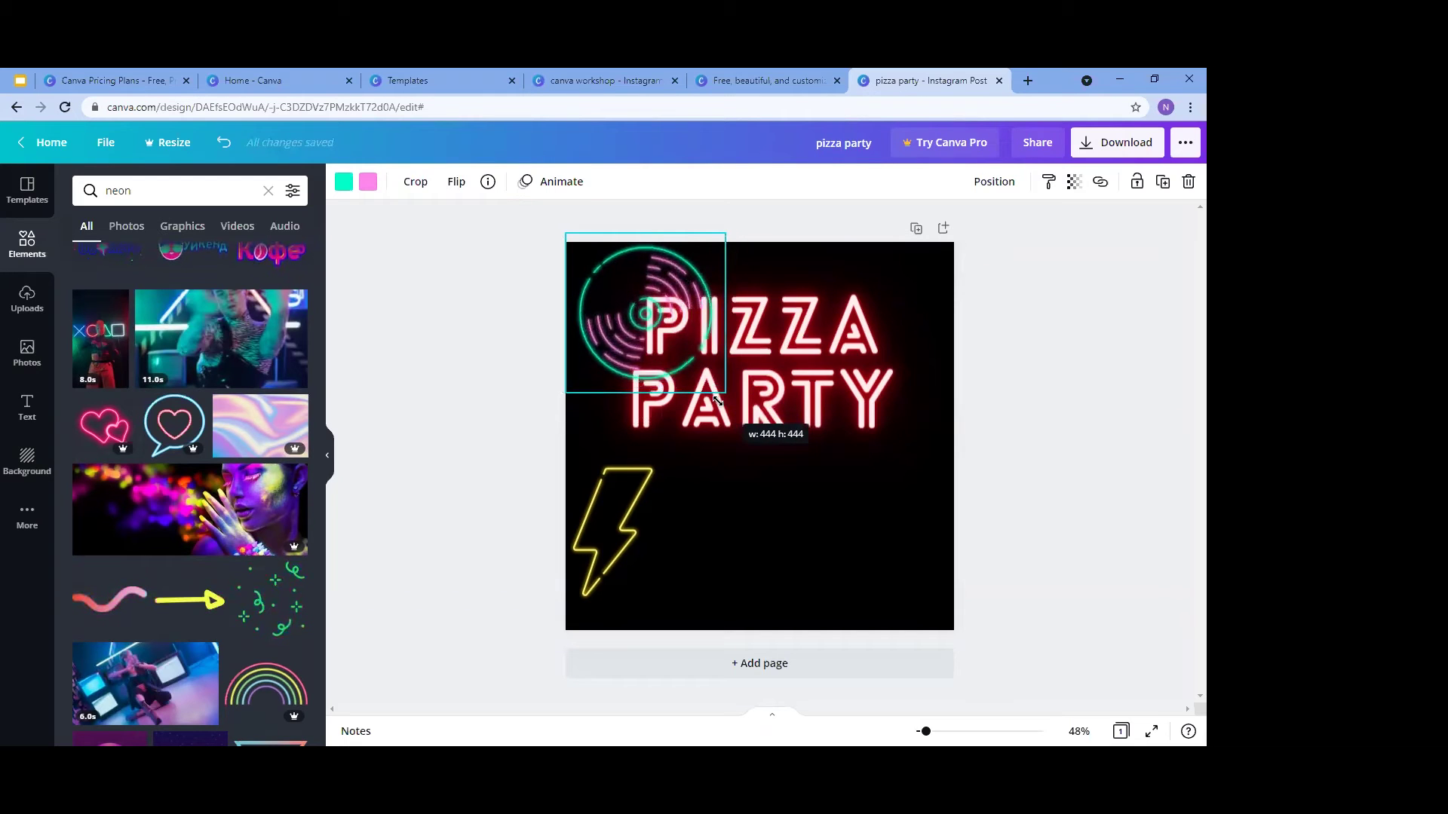
pyautogui.moveTo(717, 400); pyautogui.dragTo(641, 304)
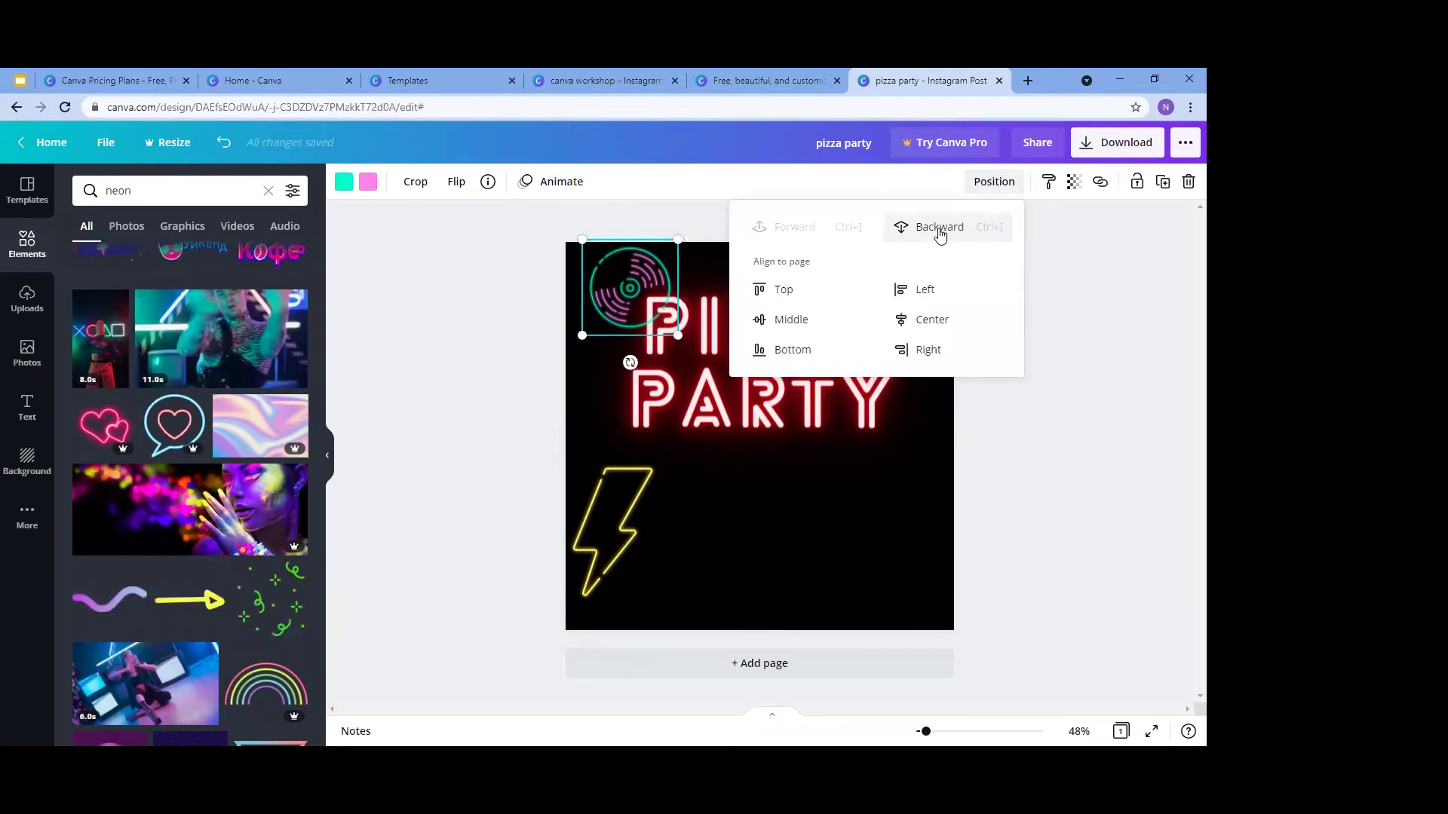
# Send the vinyl record backward behind the PIZZA PARTY text and nudge it slightly closer to the page corner
pyautogui.click(939, 233)
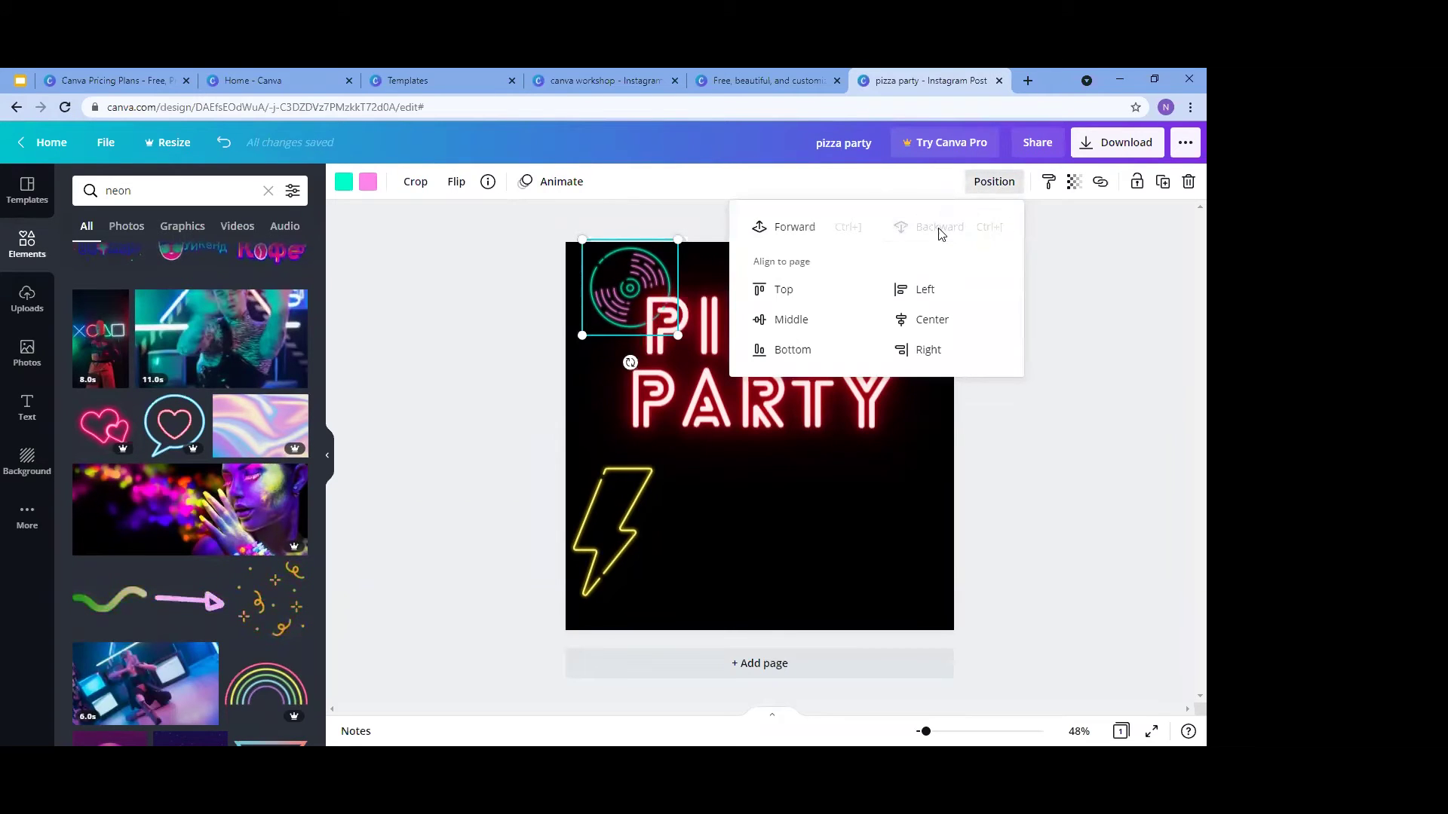
pyautogui.click(834, 502)
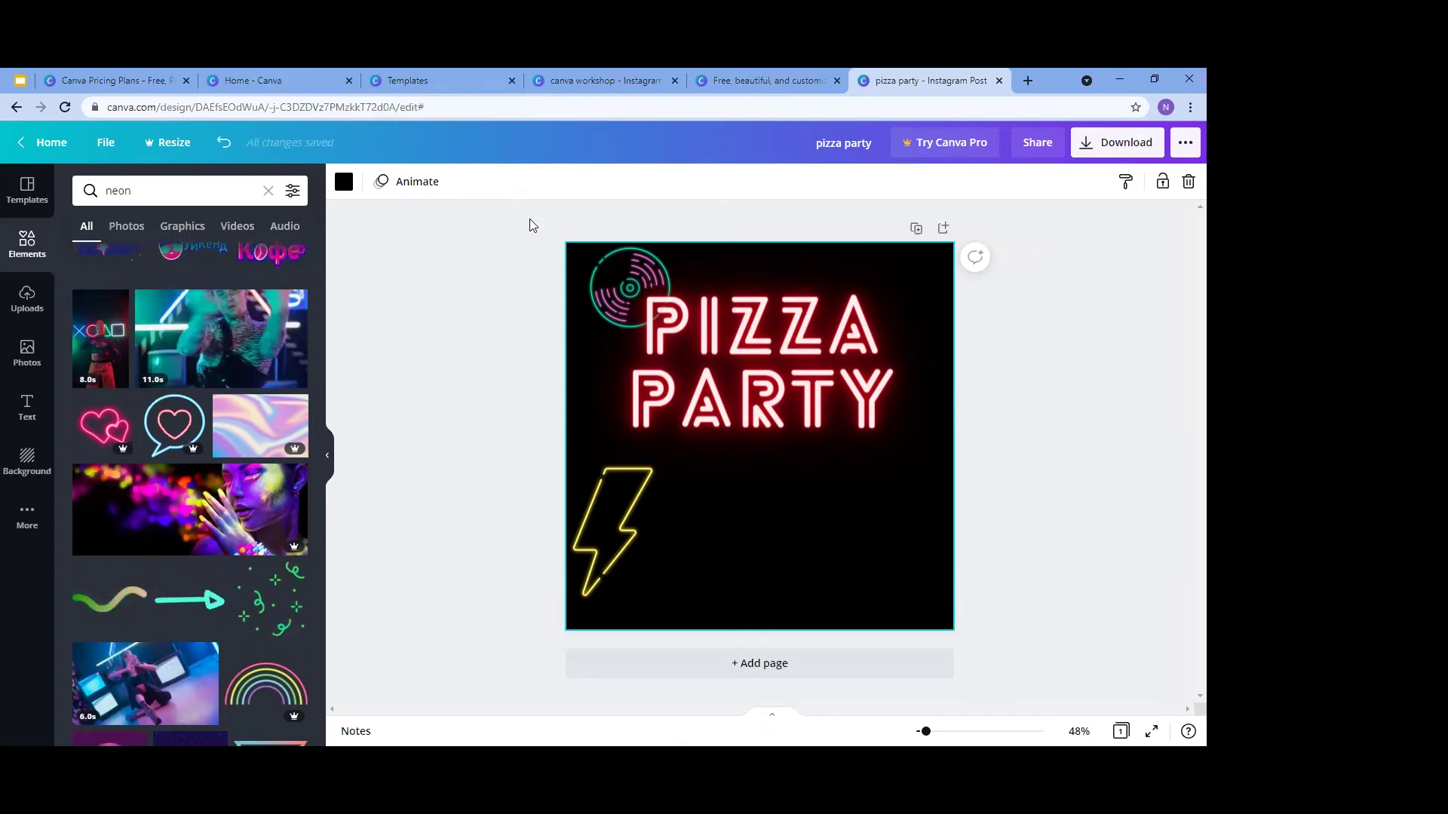
pyautogui.moveTo(611, 283); pyautogui.dragTo(608, 283)
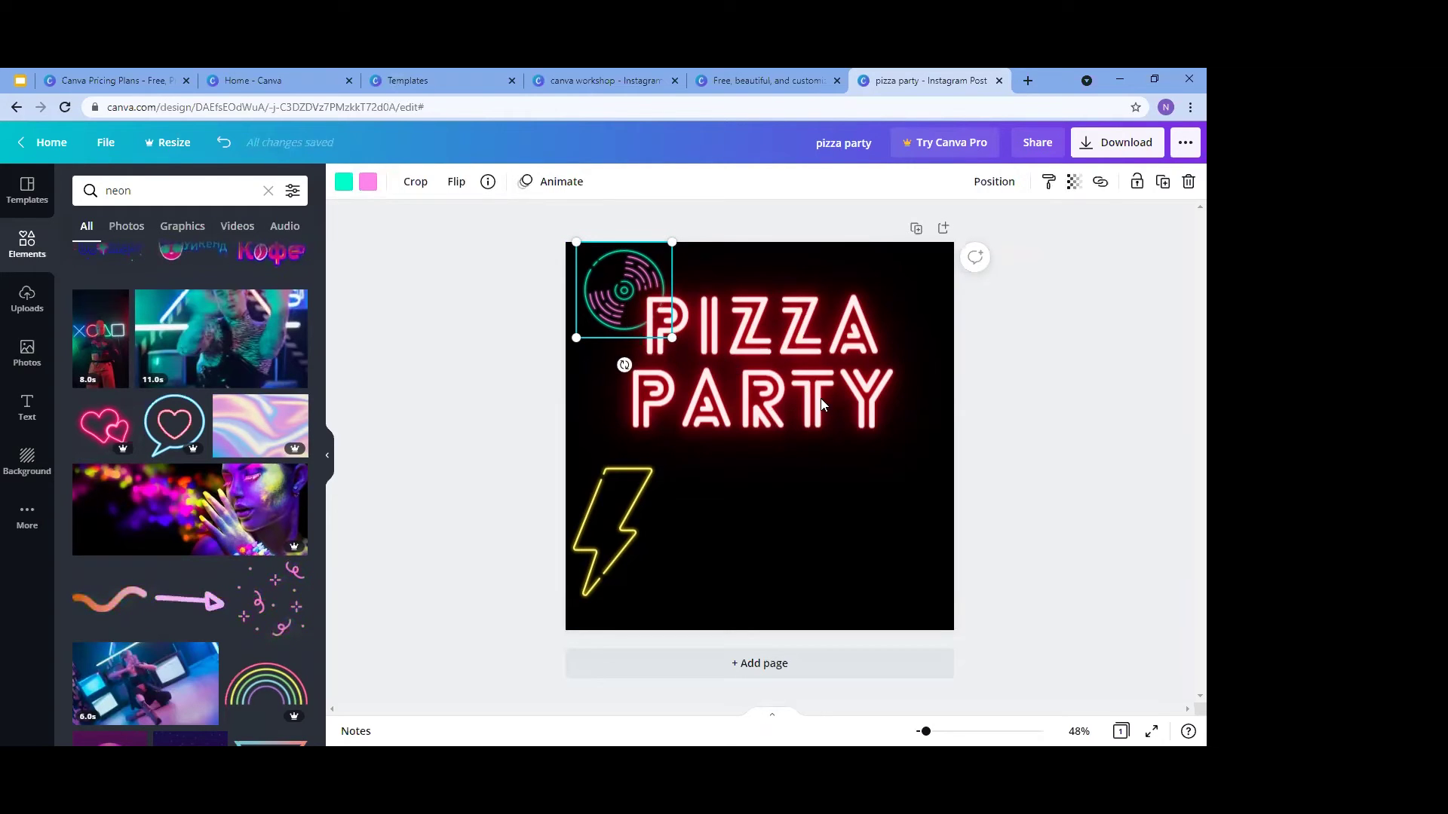
# Lock the PIZZA PARTY text in place and unlock it again
pyautogui.click(832, 375)
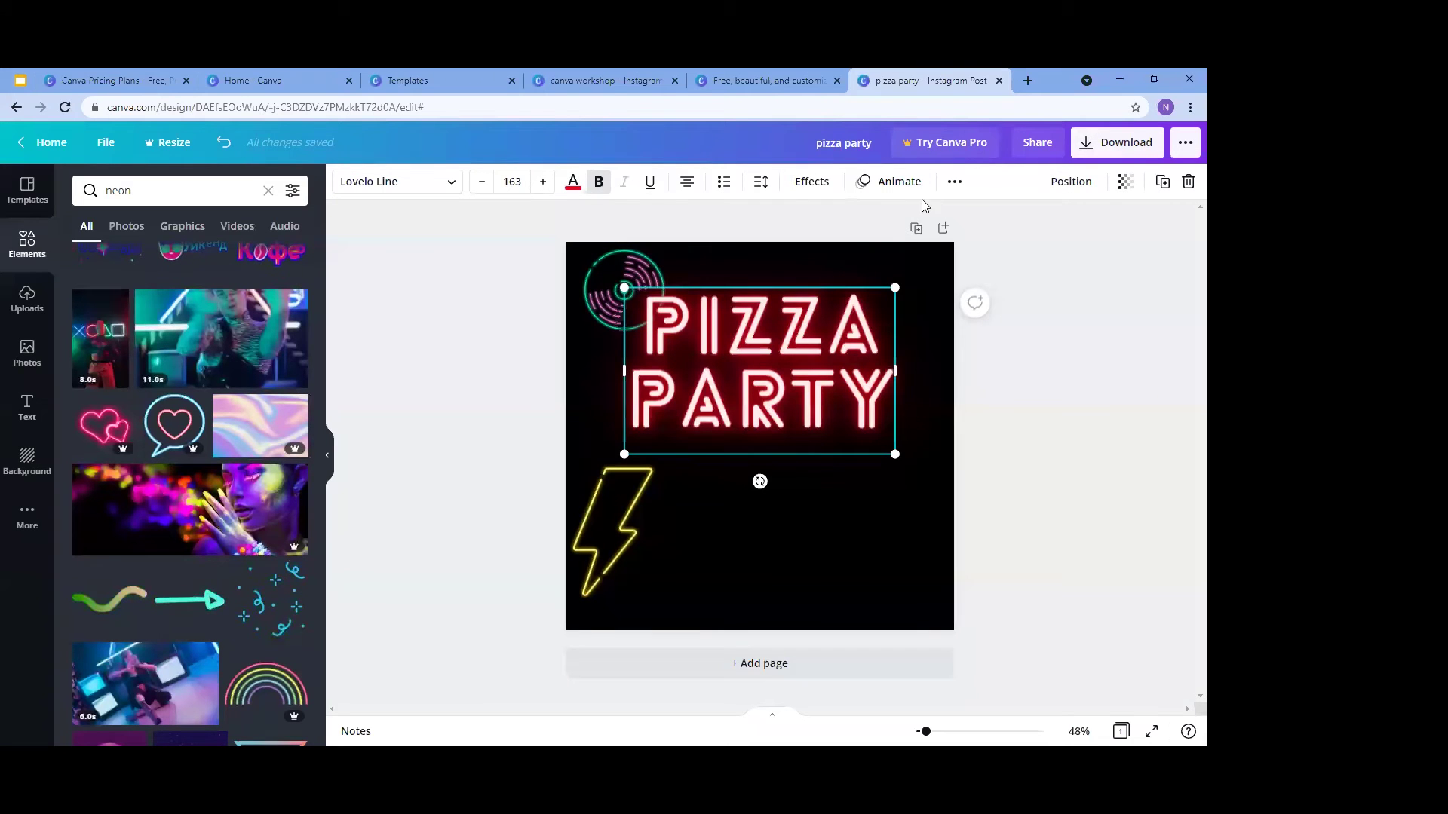
pyautogui.click(954, 182)
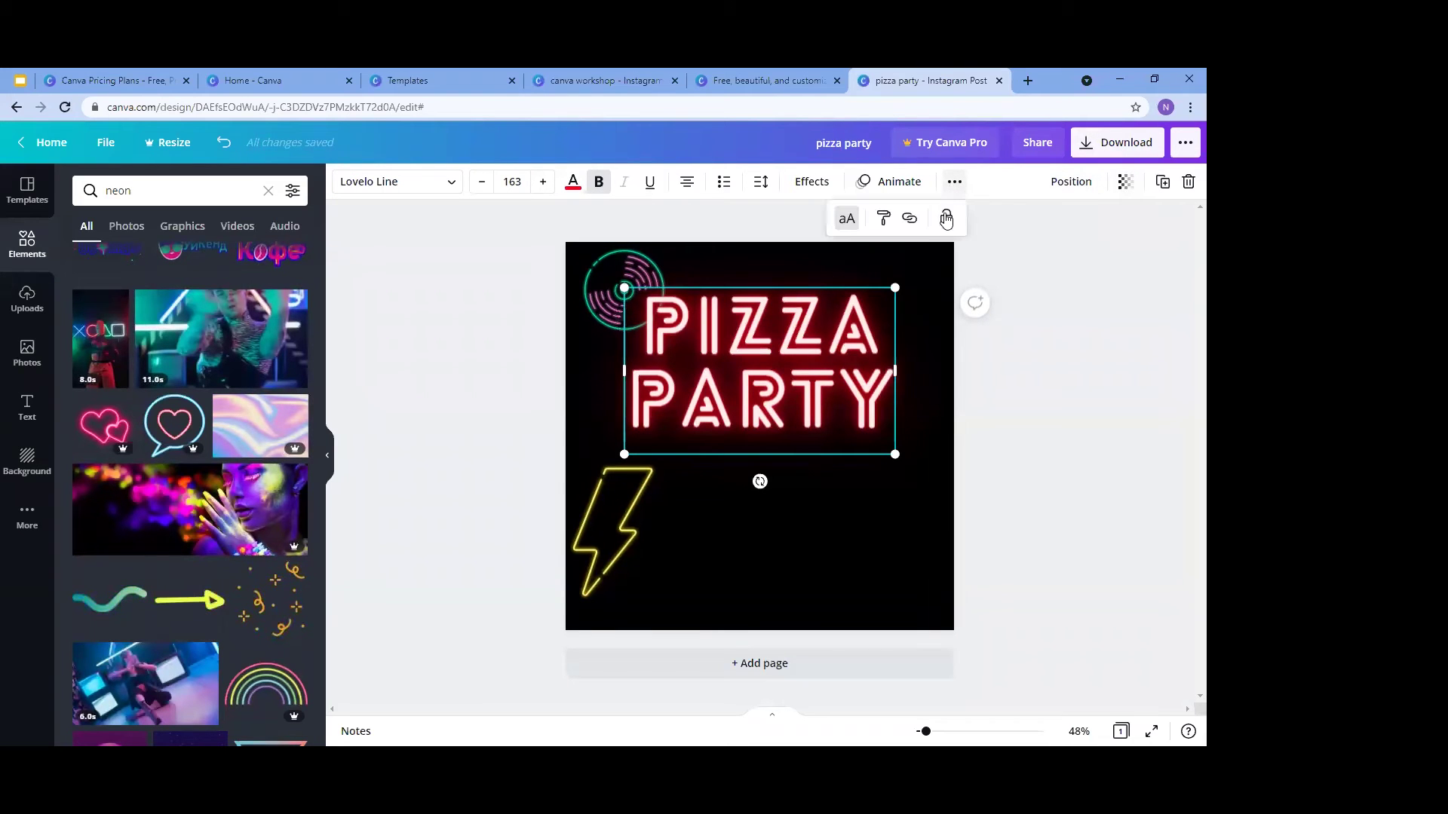
pyautogui.click(947, 221)
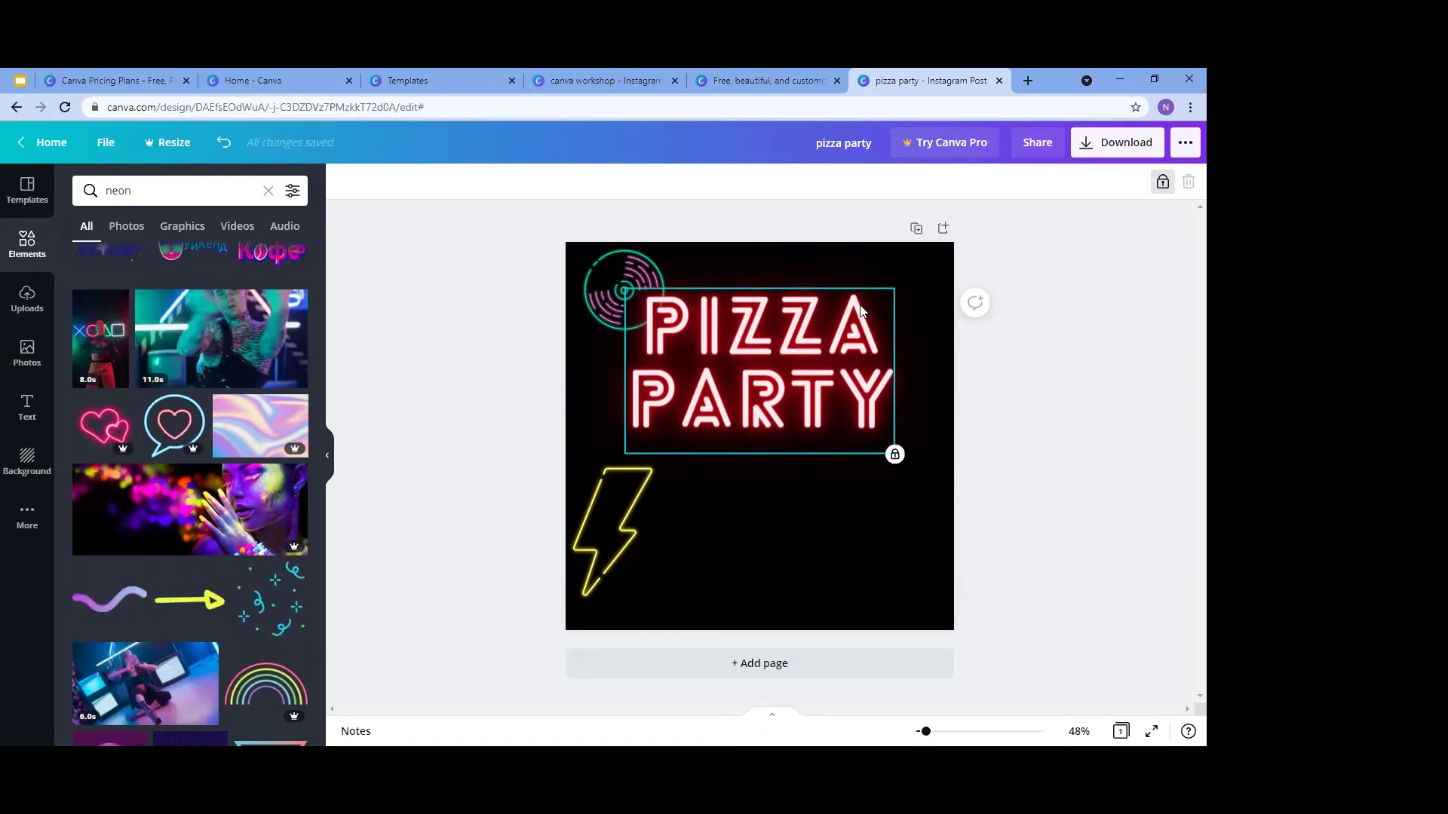
pyautogui.click(1163, 184)
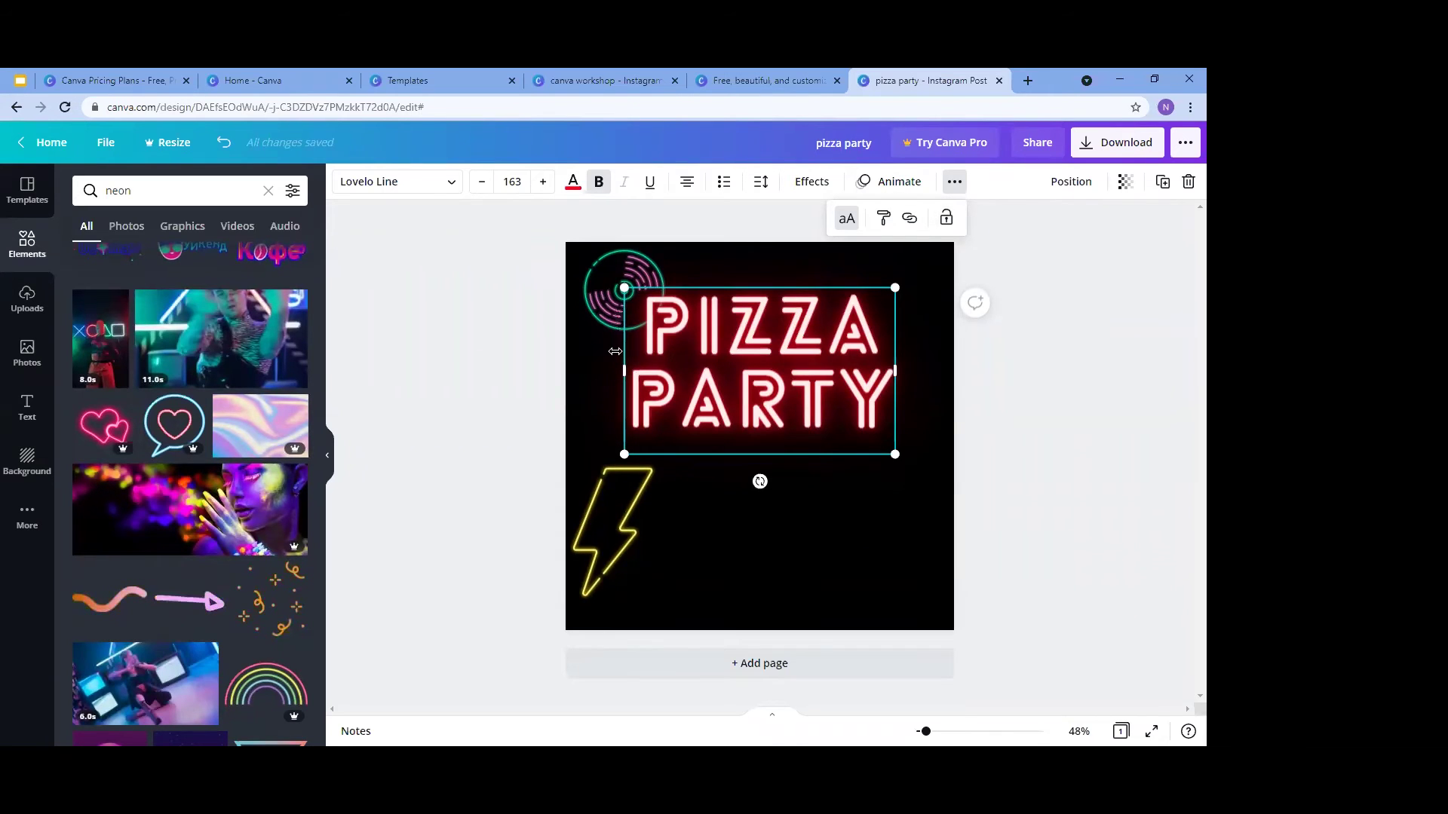
pyautogui.click(955, 181)
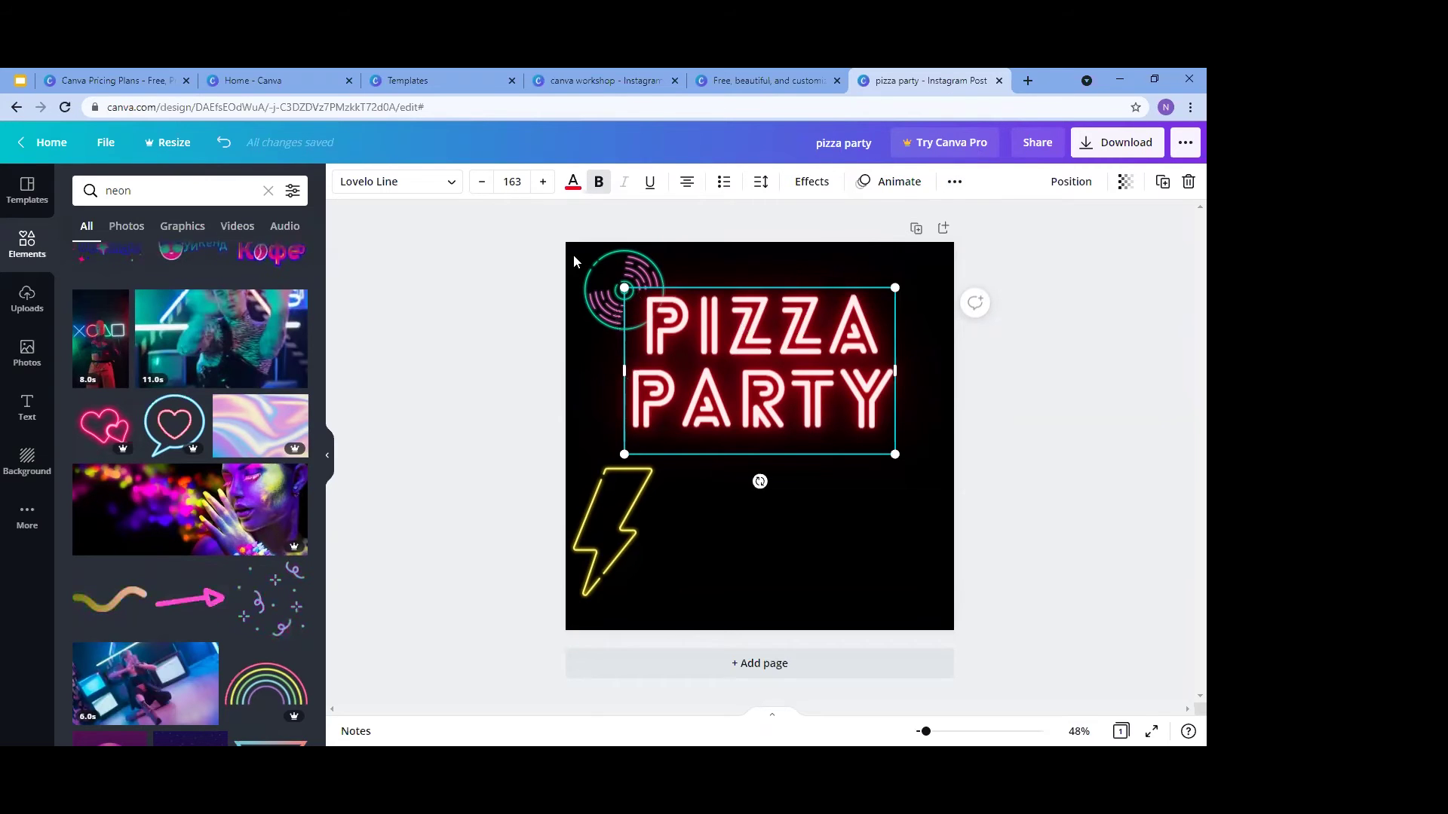
# Select the neon vinyl record and PIZZA PARTY text together and look at the extra options for the joint selection
pyautogui.moveTo(573, 250); pyautogui.dragTo(825, 374)
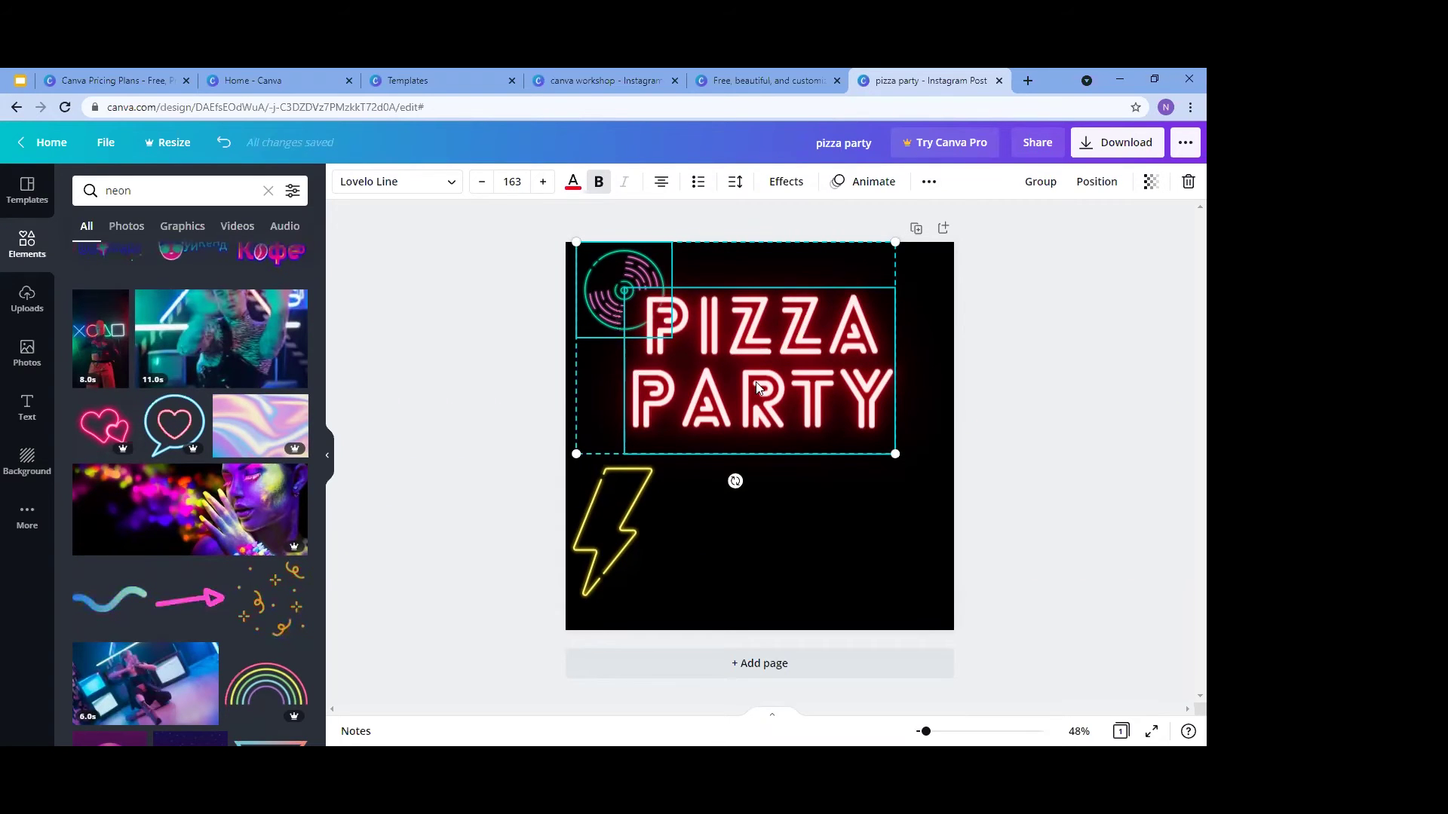
pyautogui.click(930, 183)
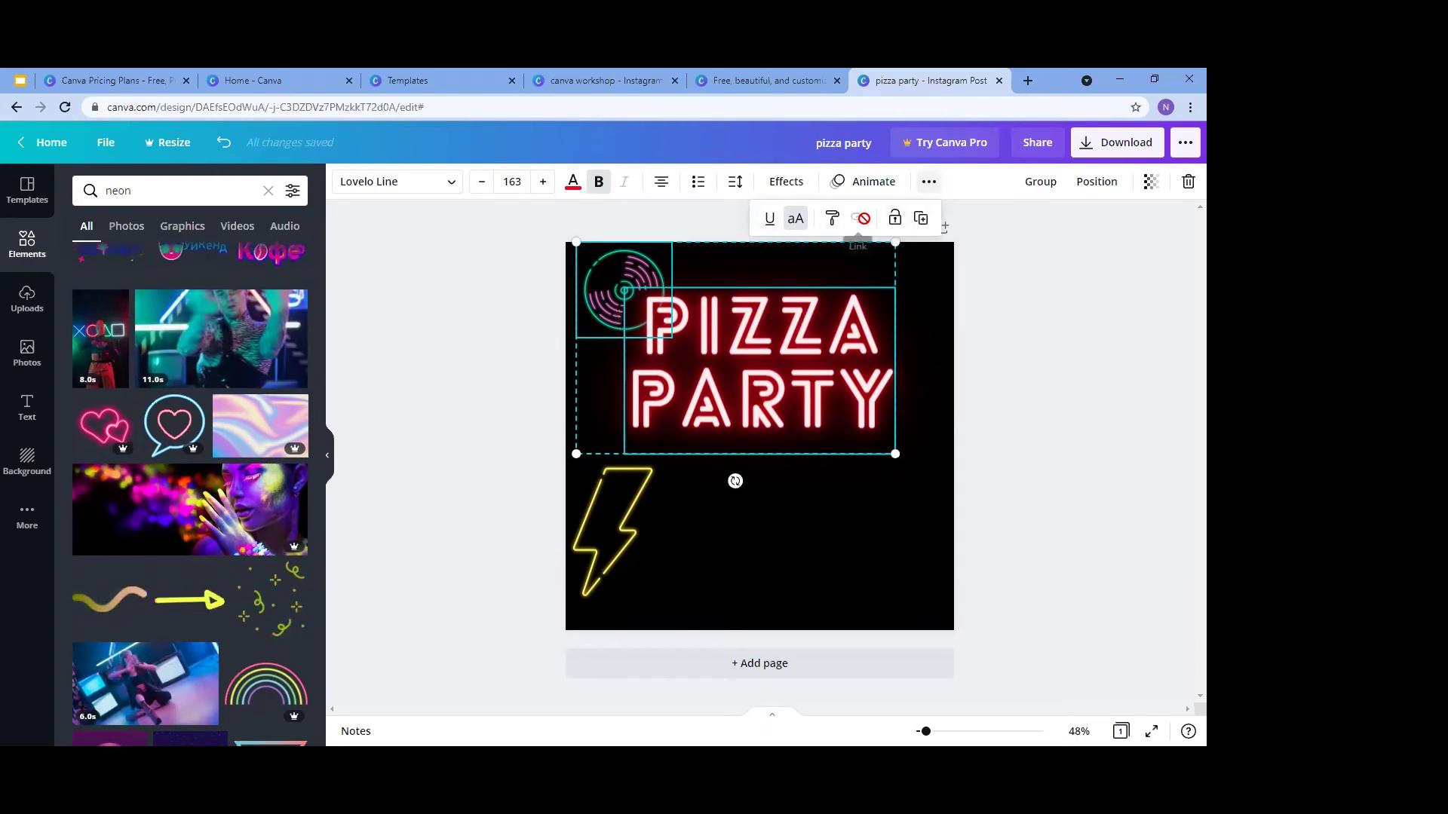
pyautogui.click(1009, 323)
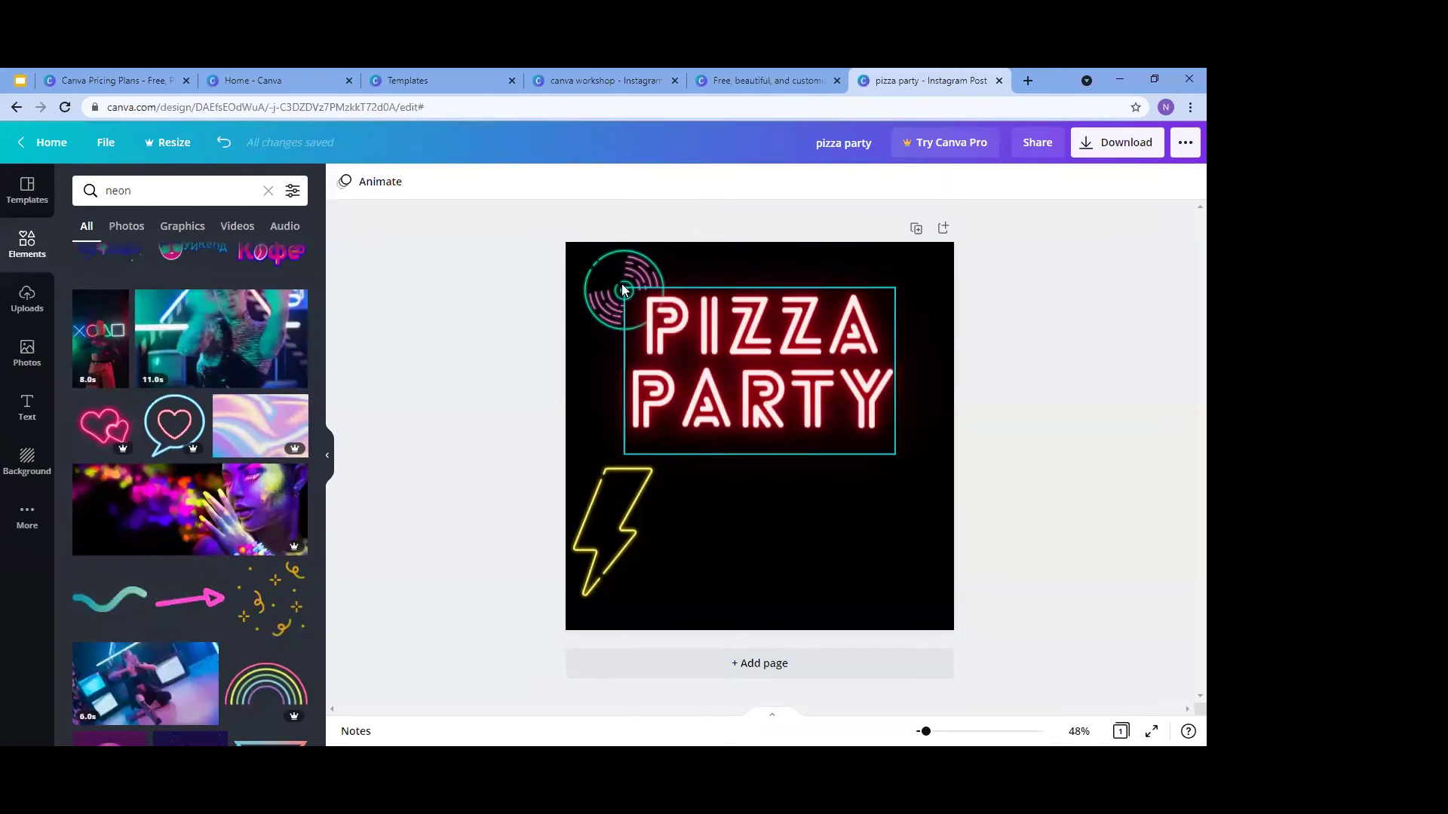
pyautogui.moveTo(551, 270); pyautogui.dragTo(857, 379)
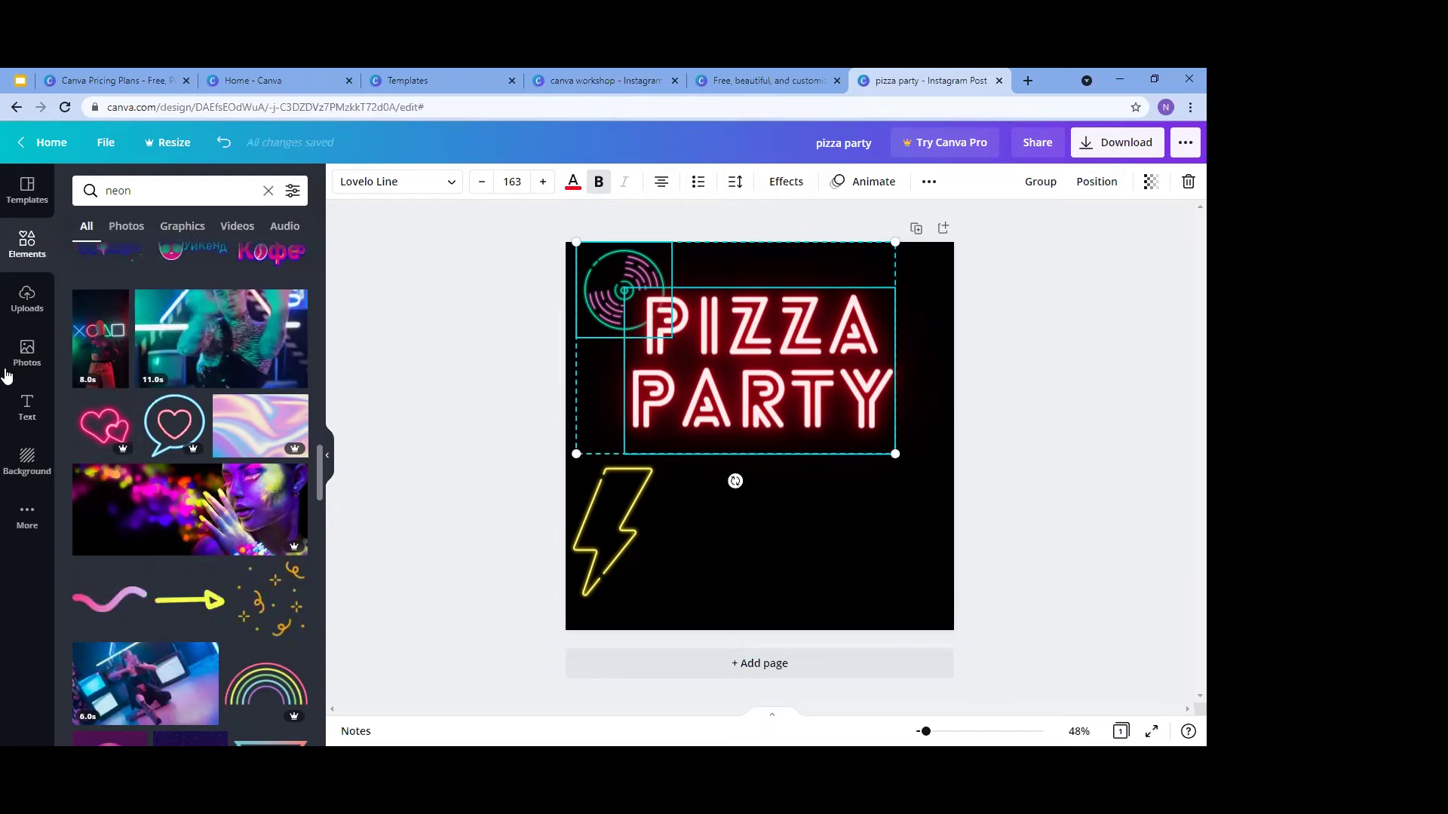
# Add a subheading centred just below PIZZA PARTY that reads "online, of course ;)"
pyautogui.click(20, 408)
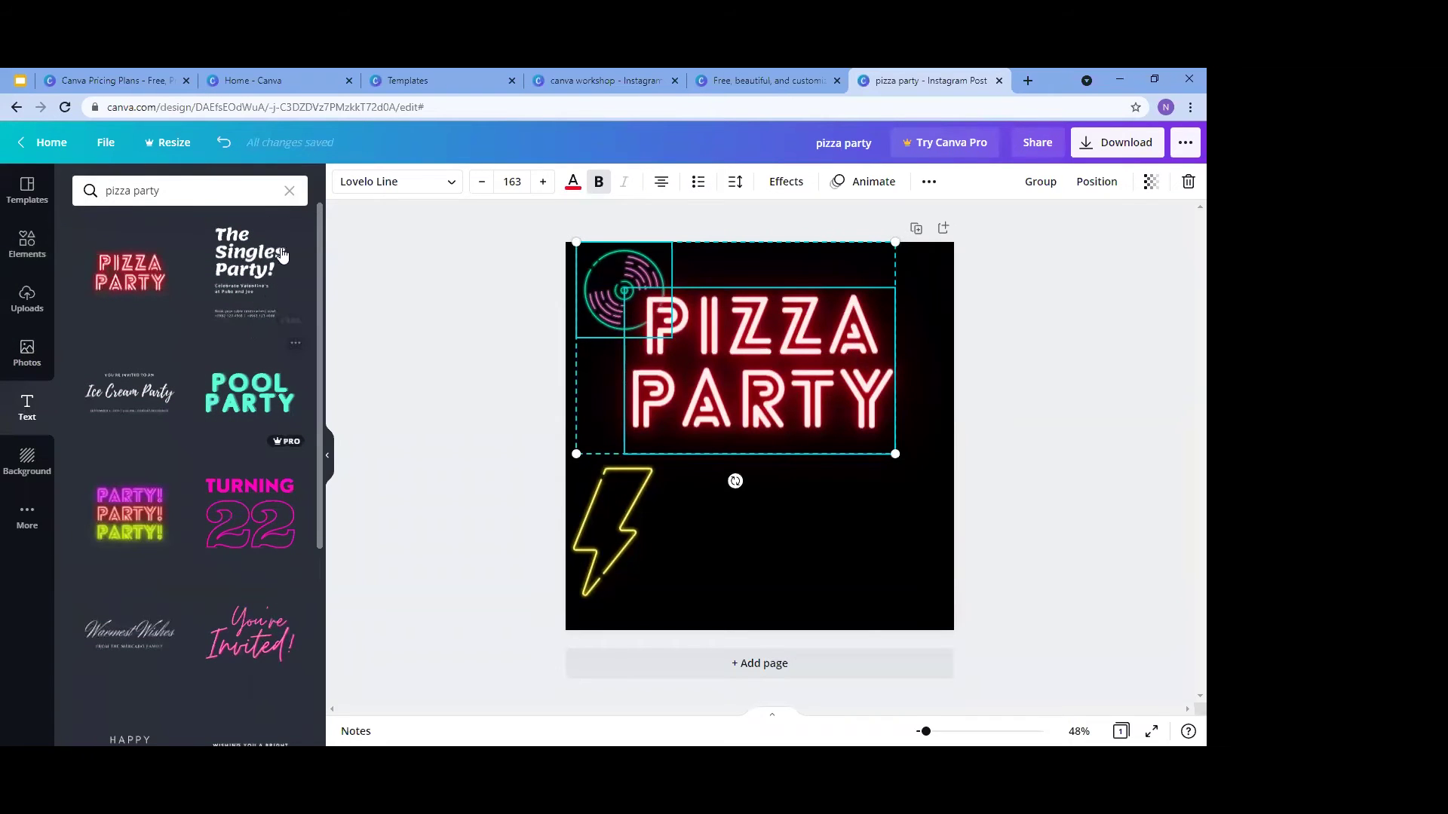
pyautogui.click(288, 192)
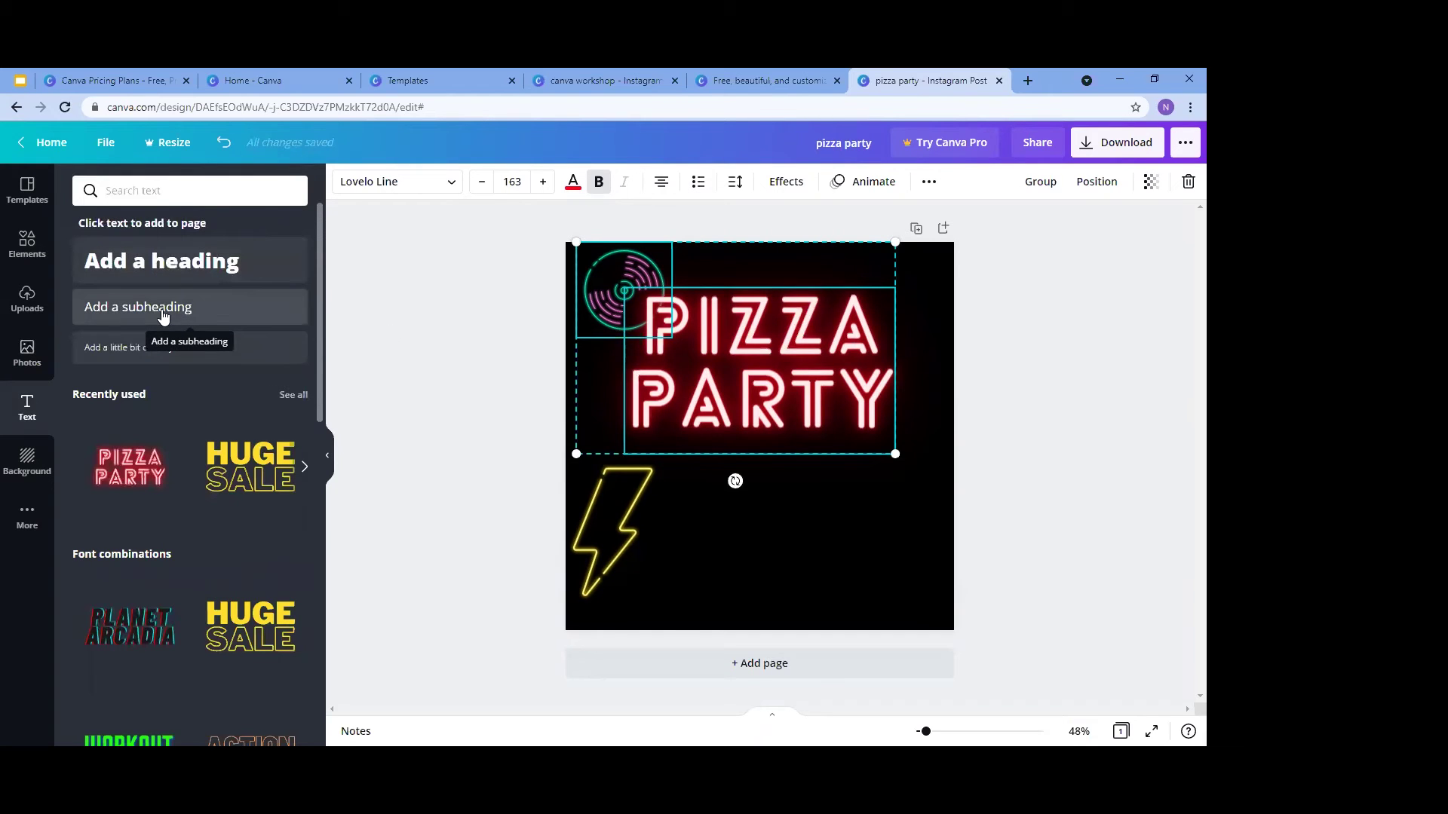
pyautogui.moveTo(247, 339); pyautogui.dragTo(671, 478)
pyautogui.write('on')
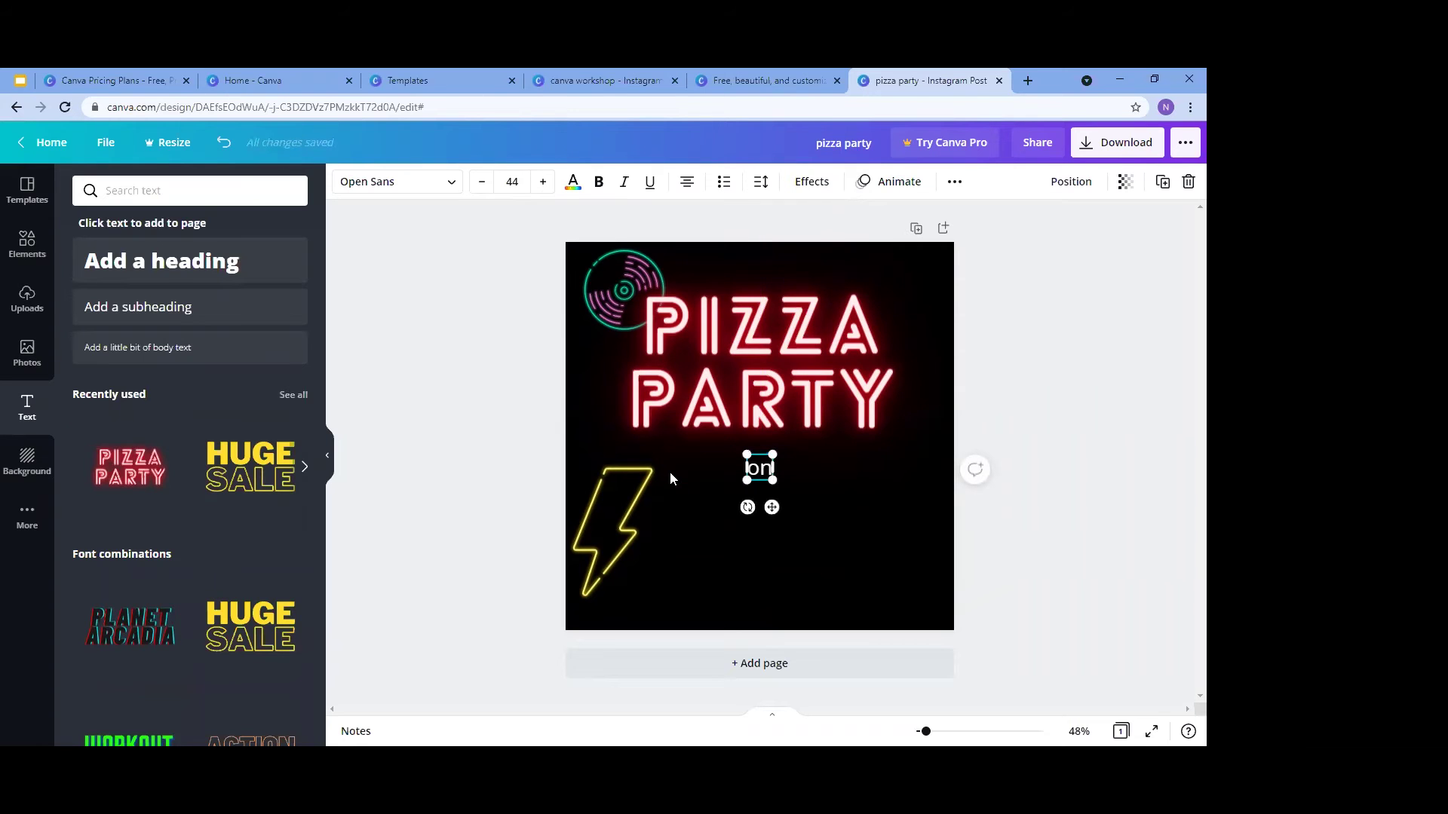
pyautogui.write('lin')
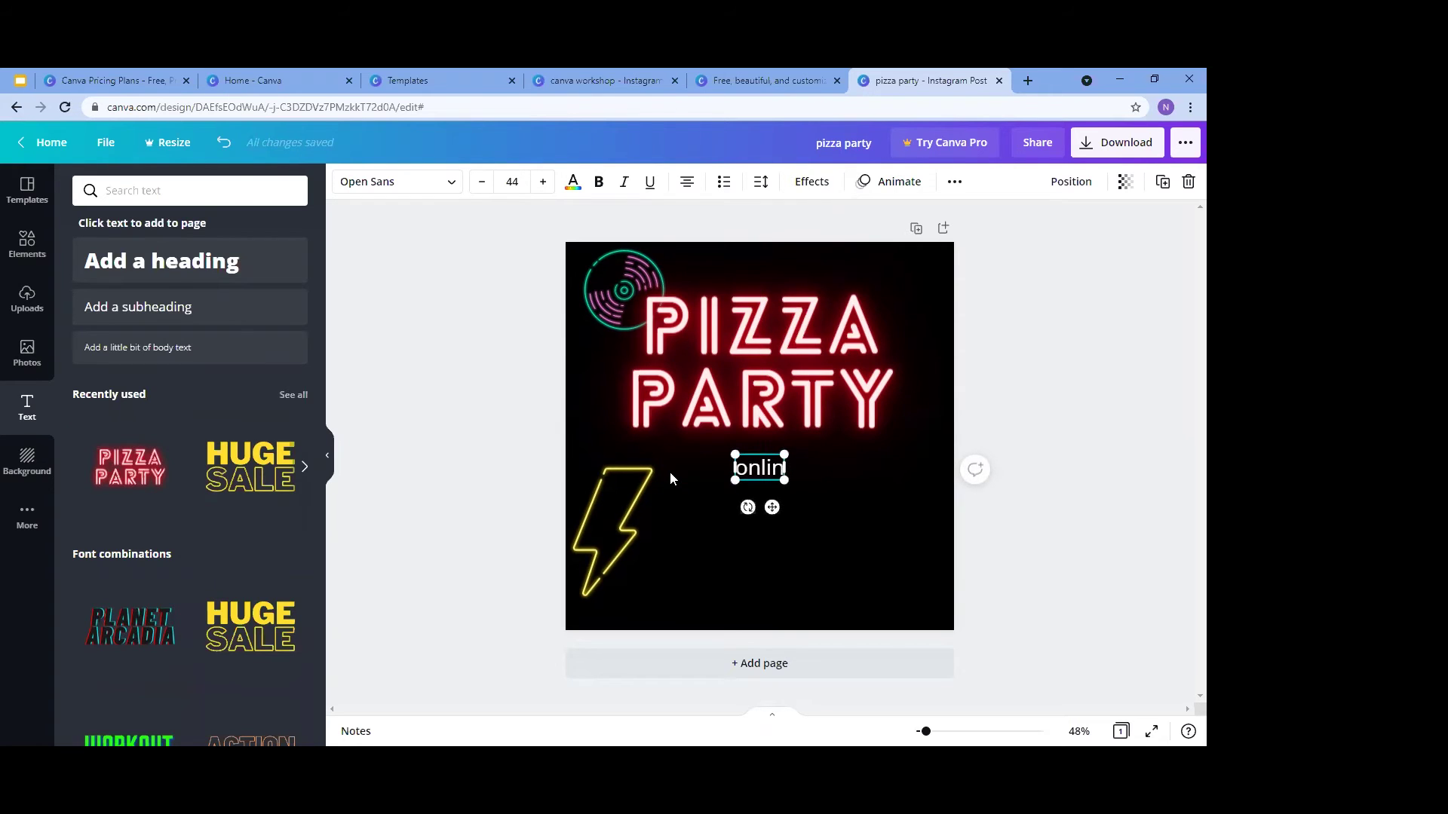
pyautogui.write('e, of course ;)')
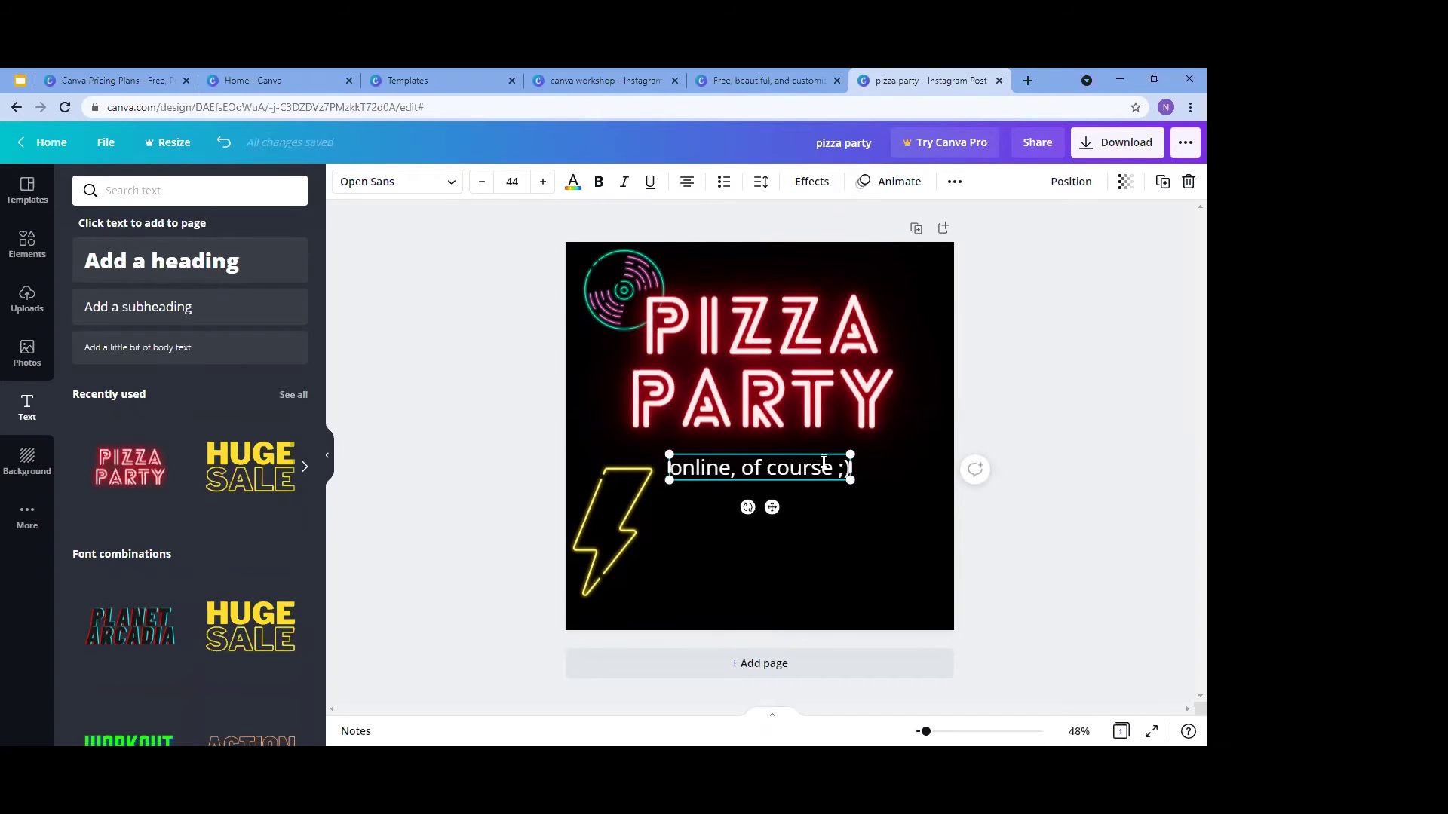
# Set the font size of the "online, of course ;)" line to 31
pyautogui.click(525, 181)
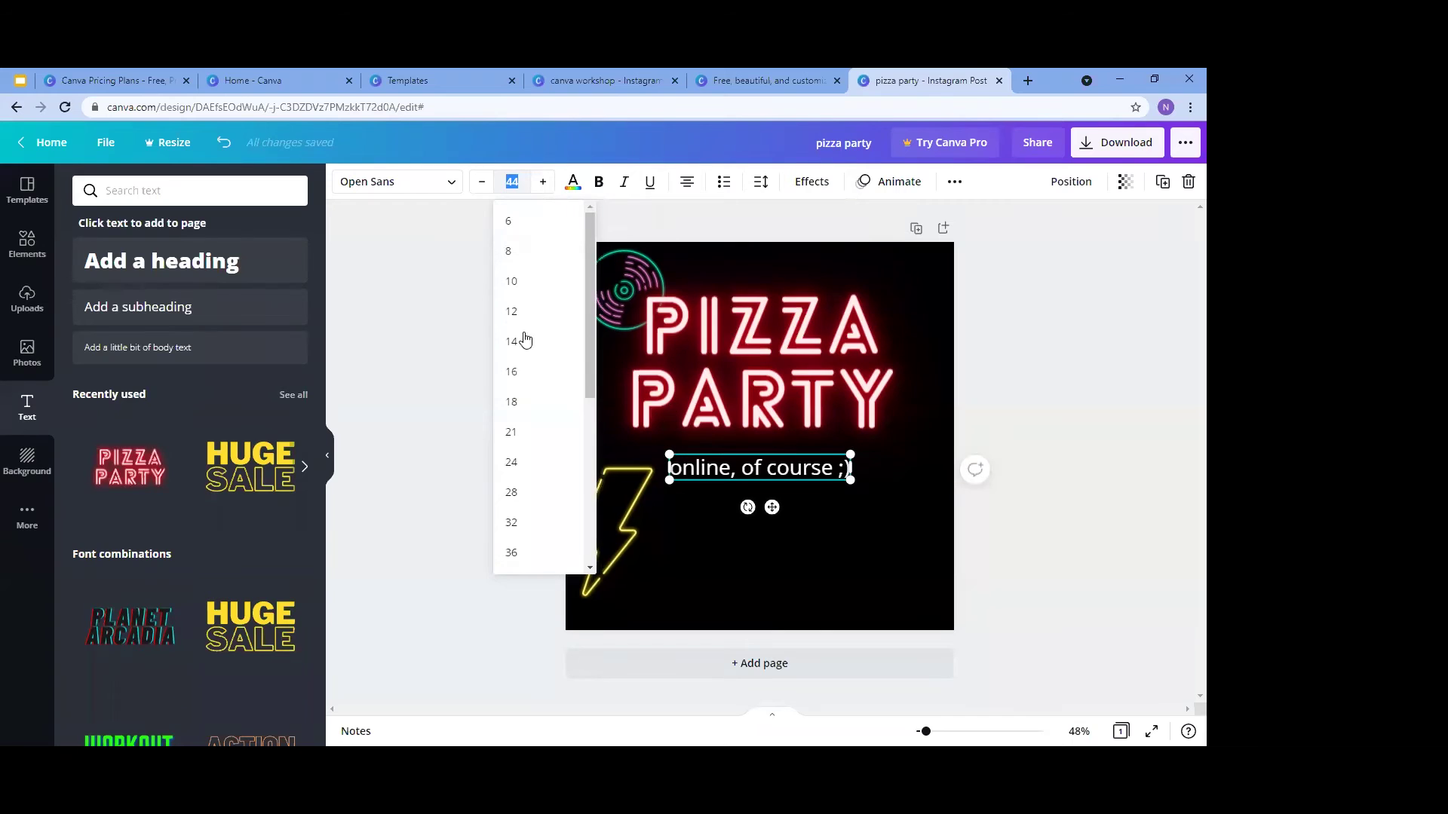
pyautogui.write('31')
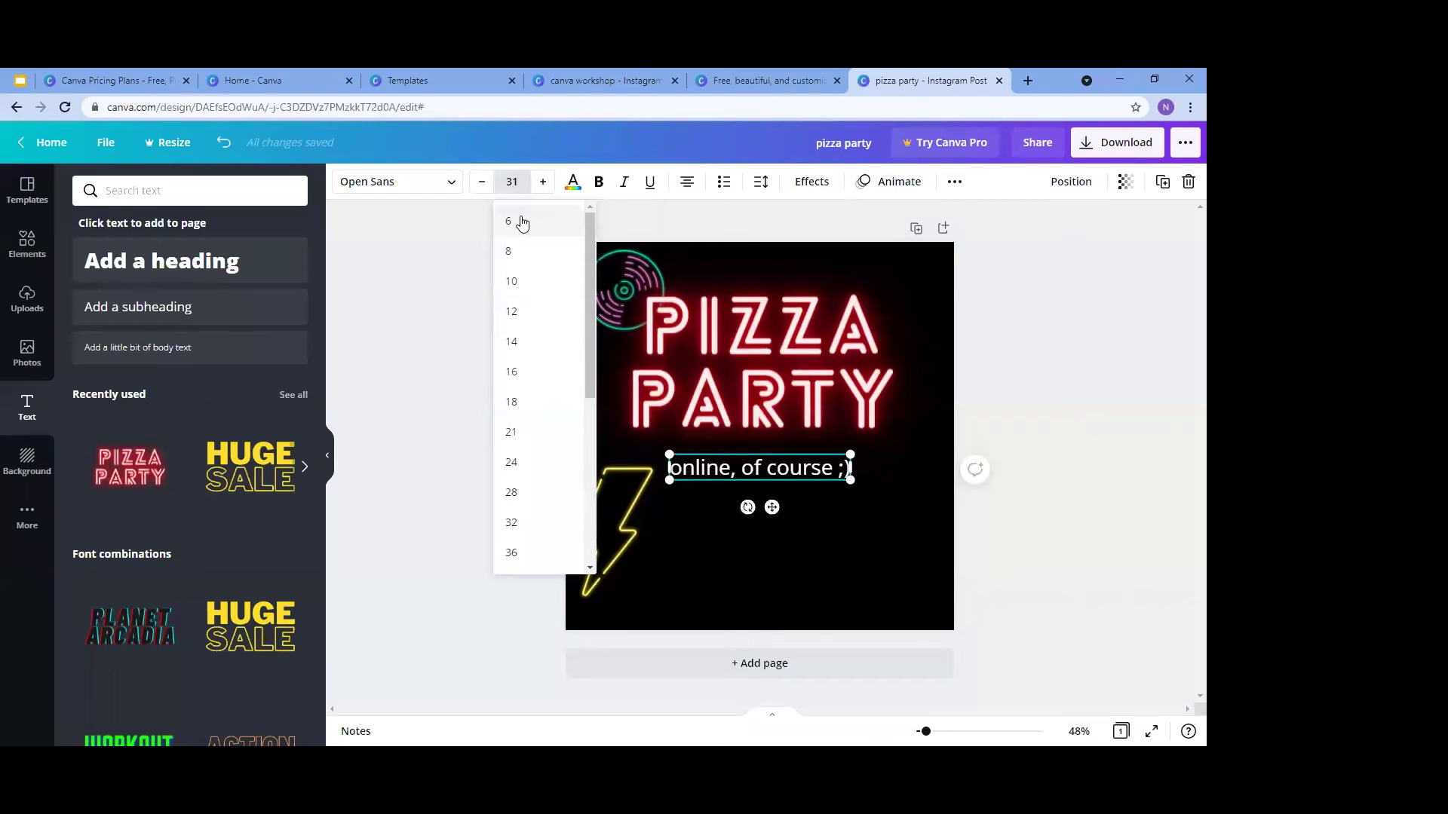
pyautogui.press('Return')
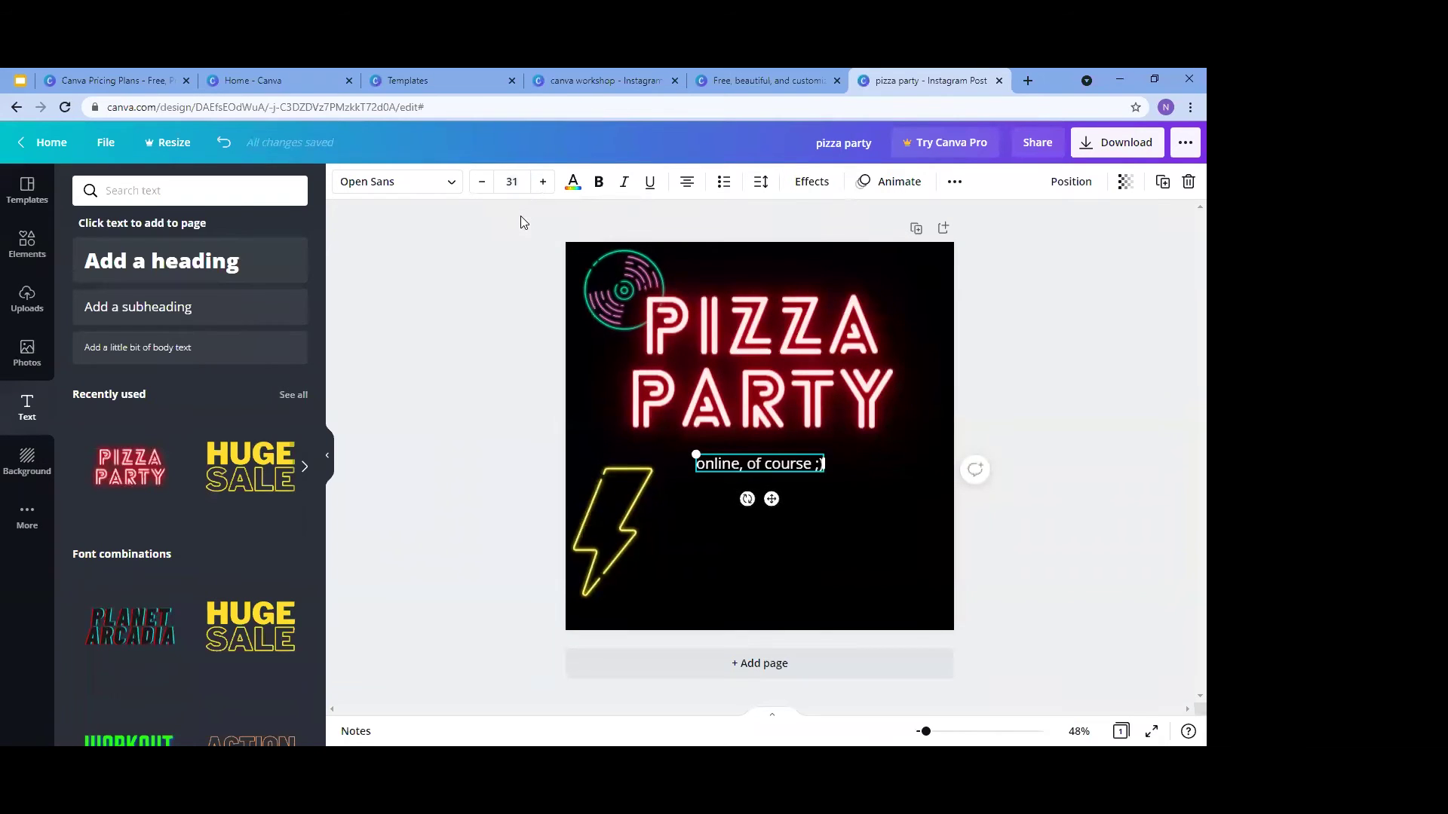
# Change the font of the "online, of course ;)" line to Now
pyautogui.click(451, 183)
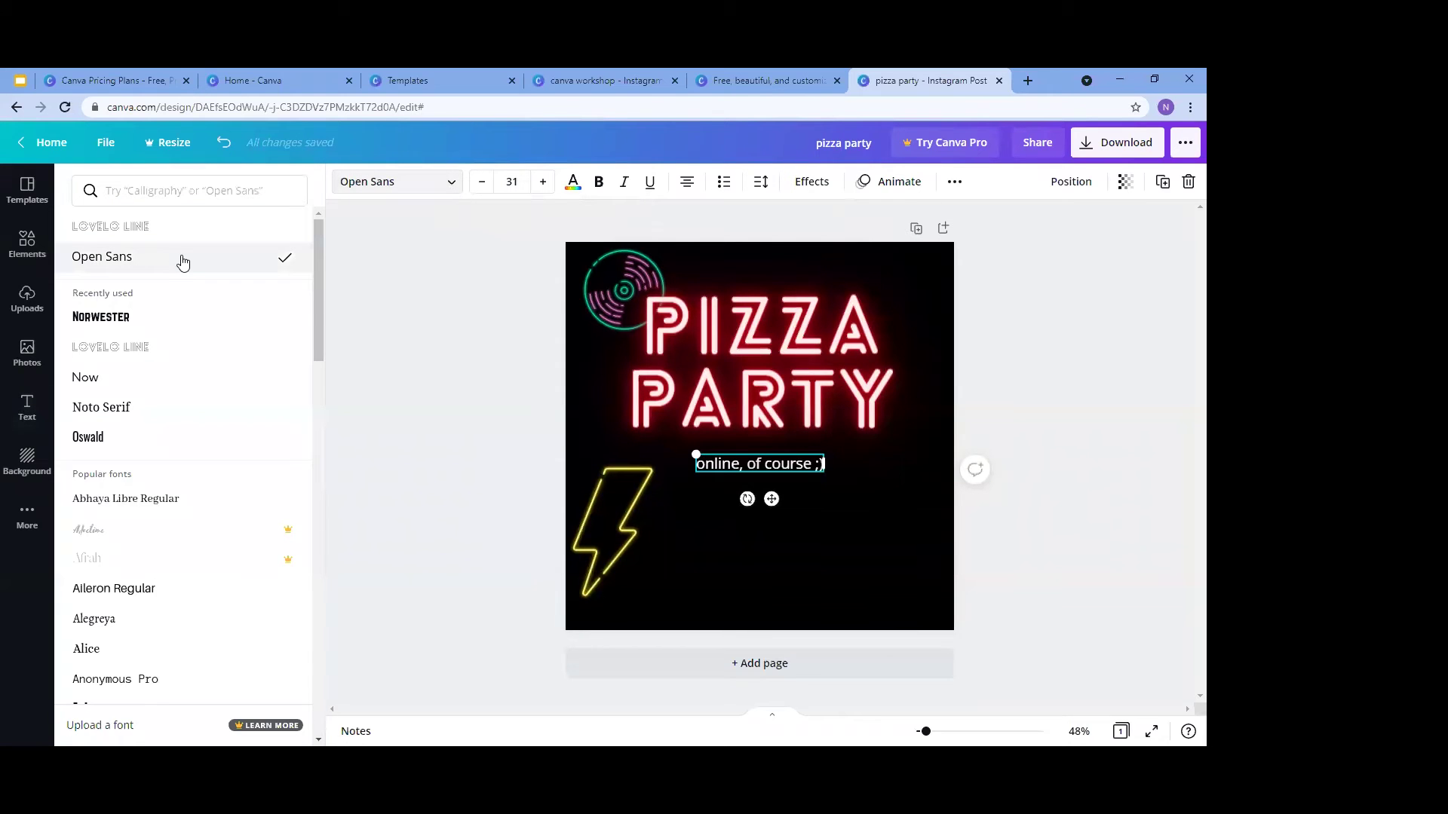
pyautogui.moveTo(317, 278); pyautogui.dragTo(327, 414)
pyautogui.scroll(-12, 307, 481)
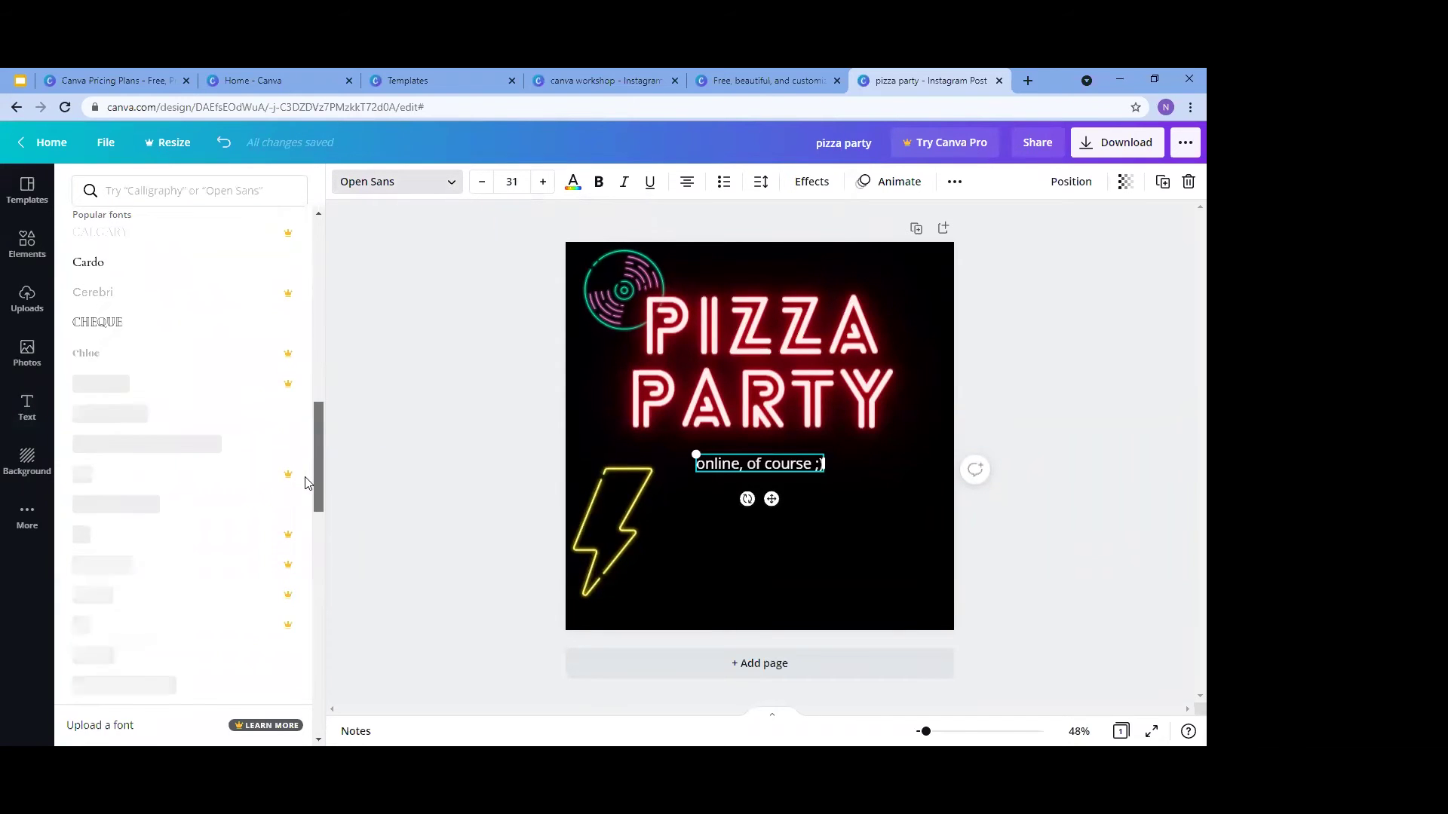
pyautogui.scroll(-5, 297, 556)
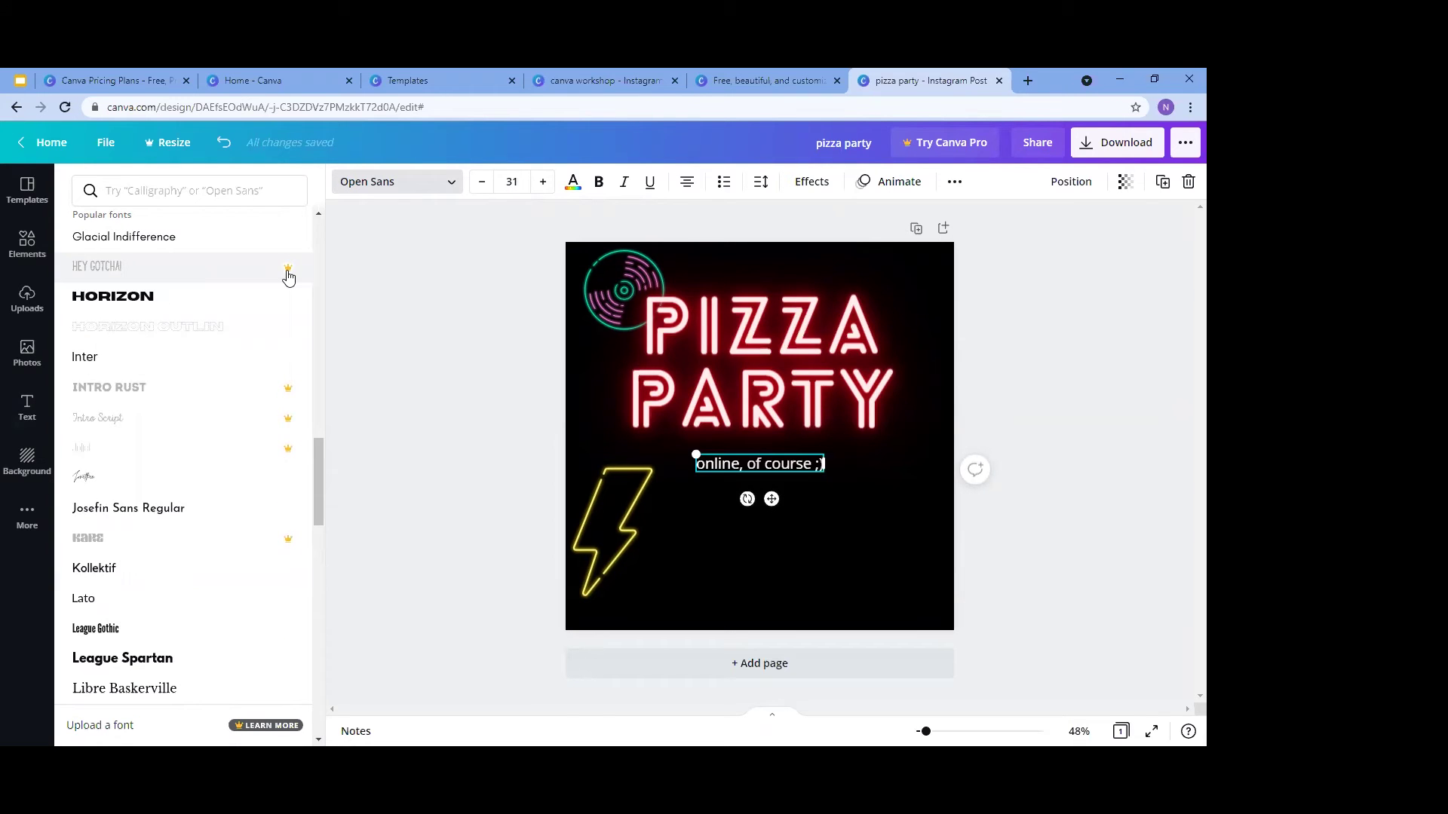
pyautogui.scroll(-10, 175, 500)
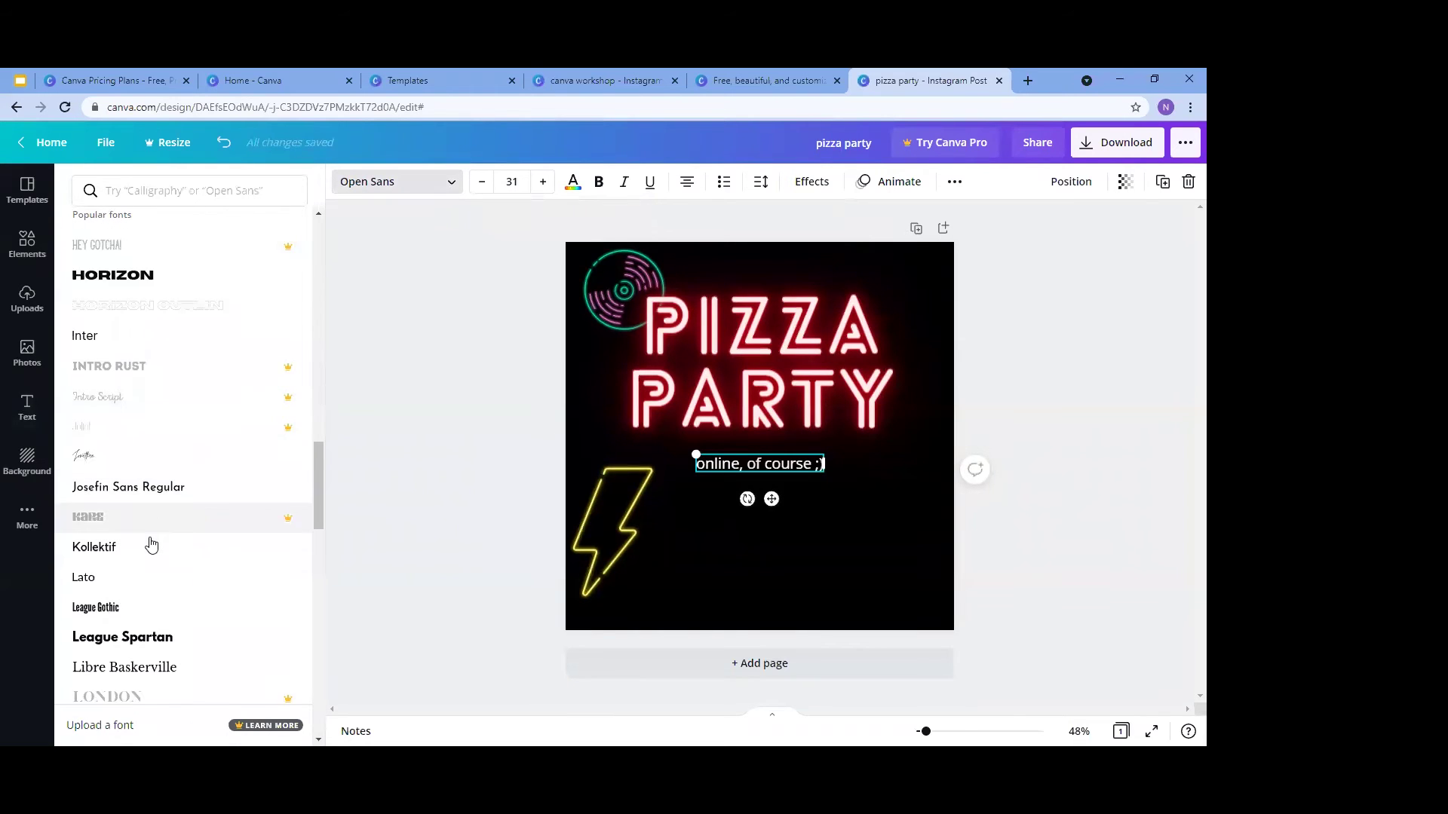
pyautogui.scroll(-3, 142, 539)
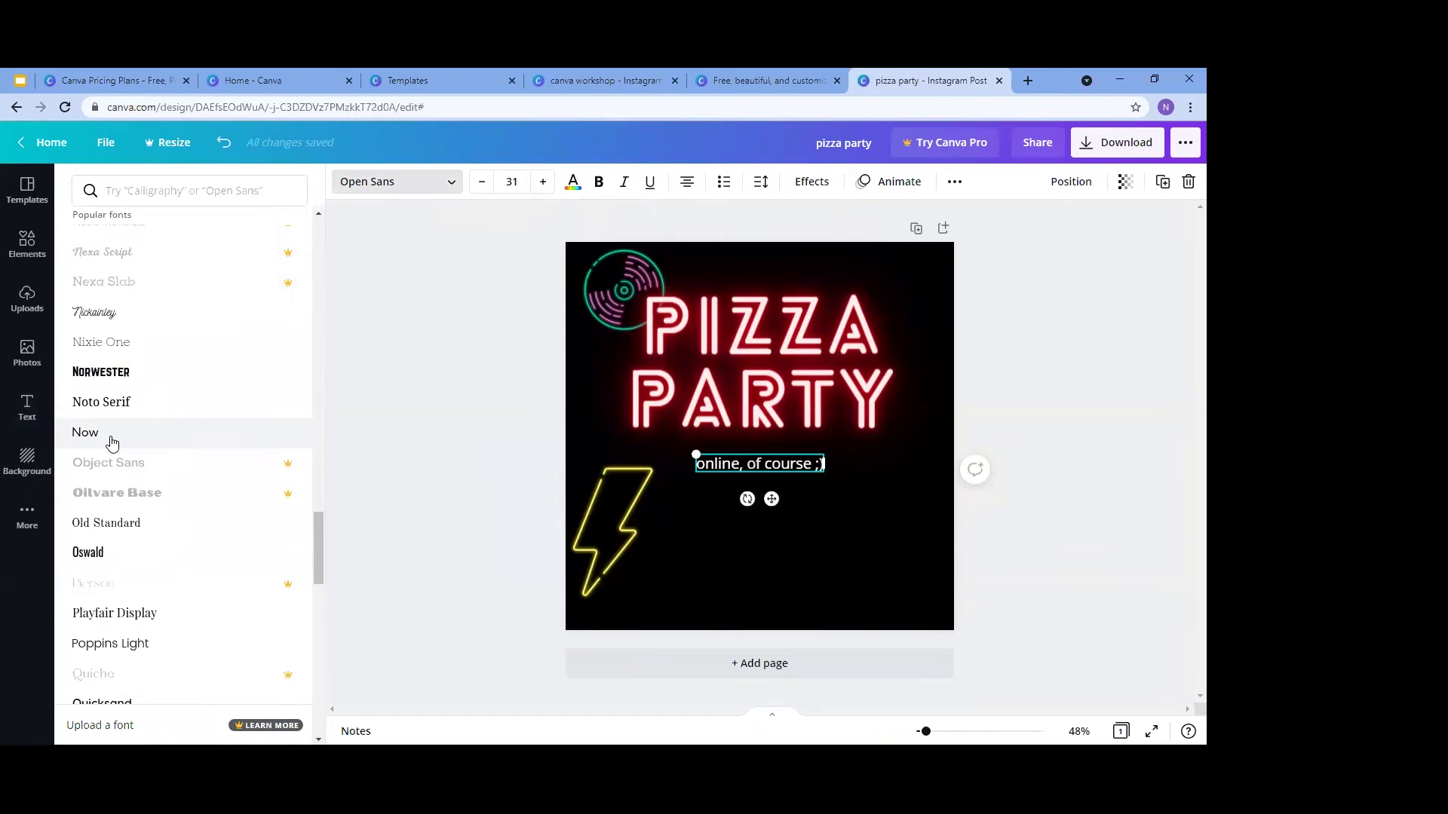
pyautogui.click(112, 440)
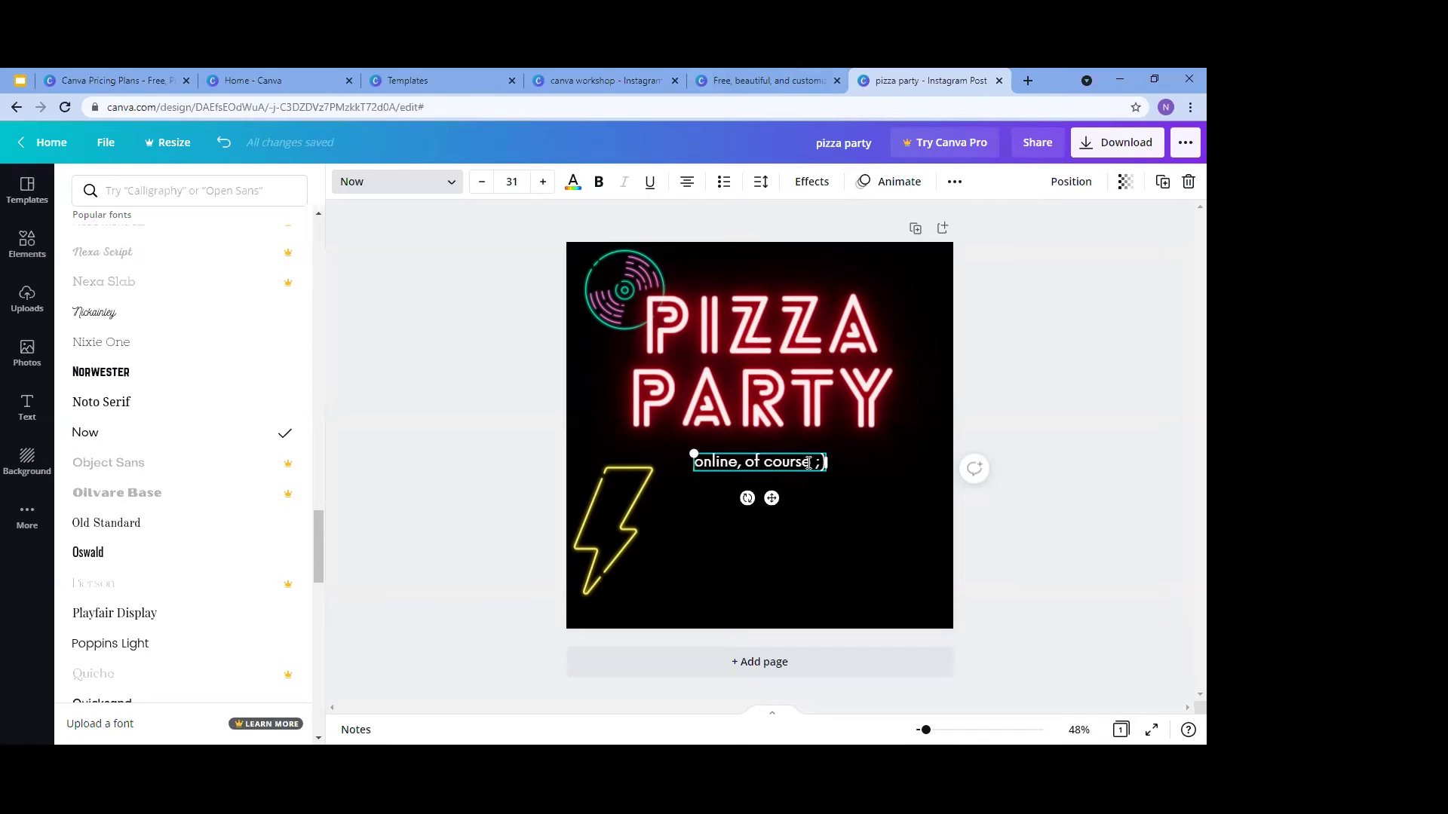
pyautogui.press('Escape')
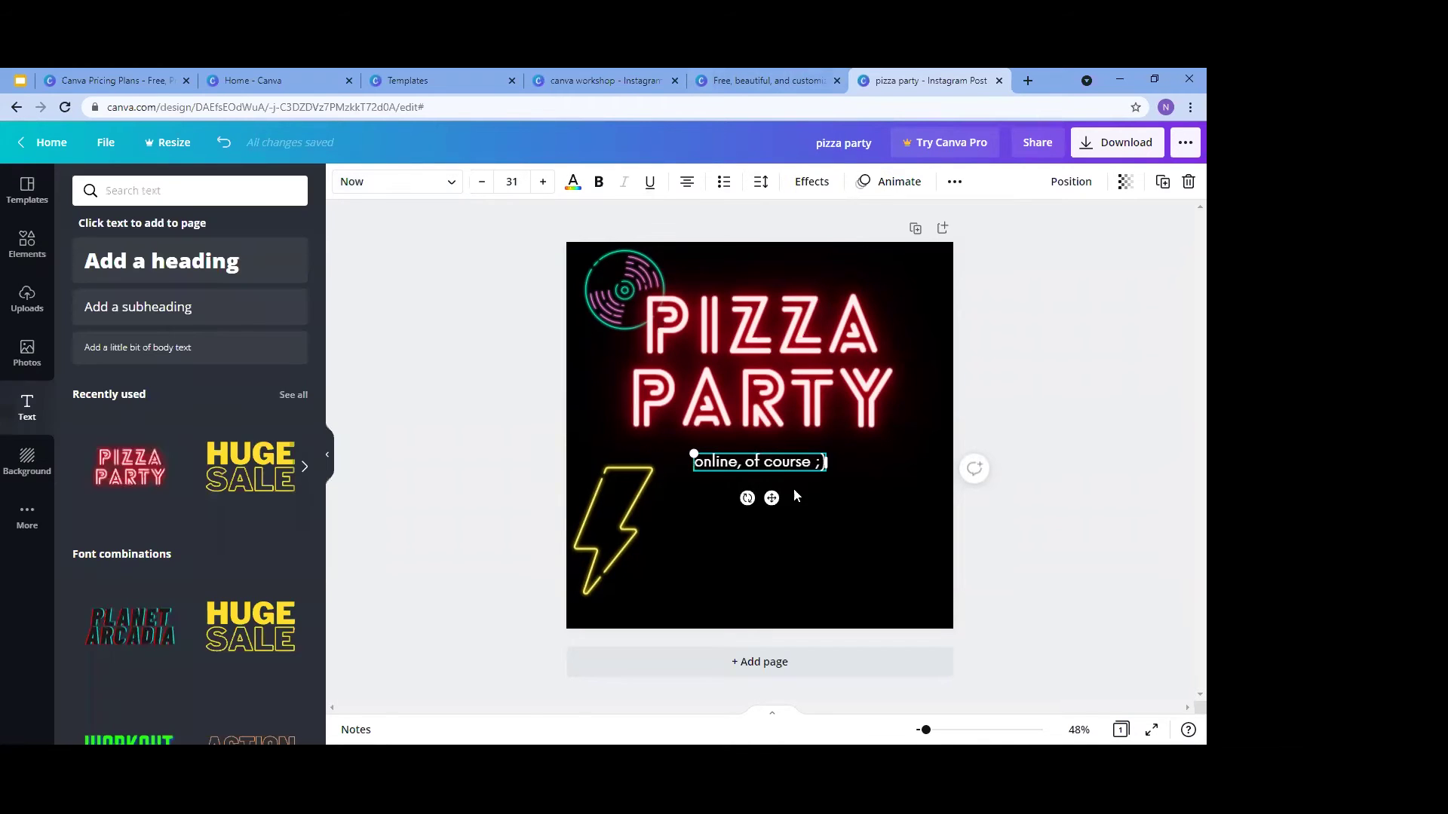
pyautogui.click(678, 558)
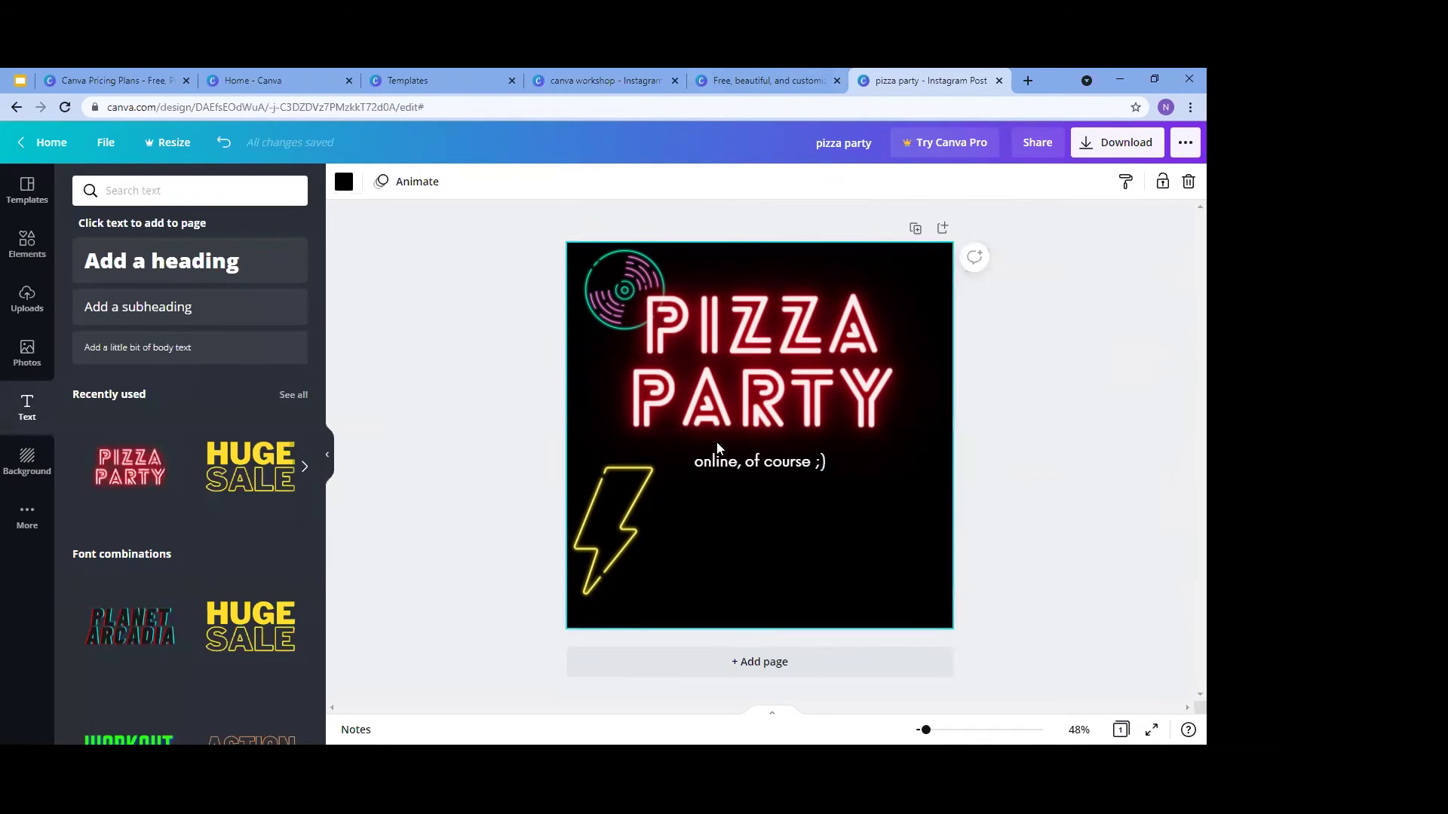
# Color the "online, of course ;)" line with the pale yellow from the document colors
pyautogui.click(783, 466)
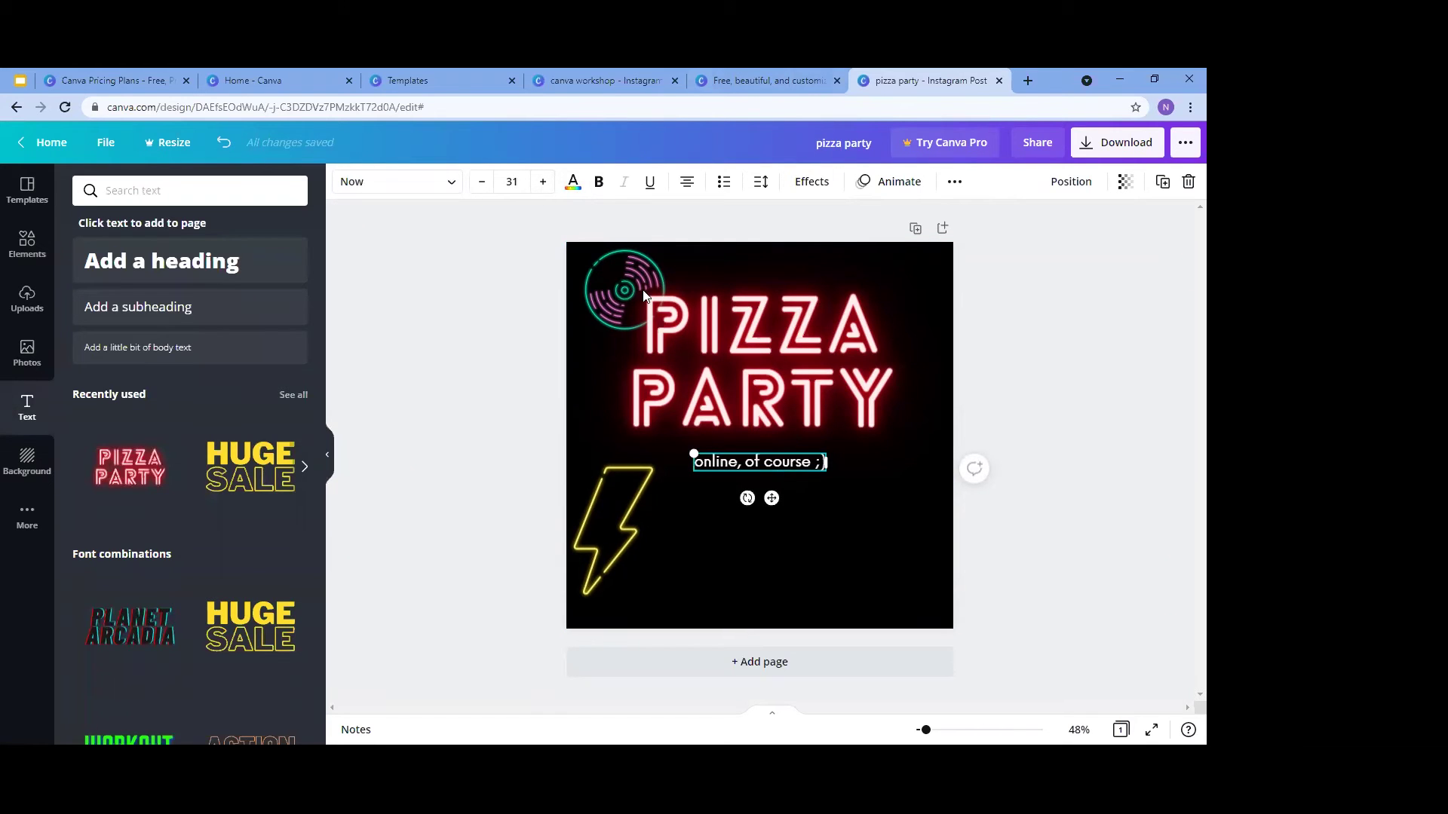
pyautogui.click(571, 184)
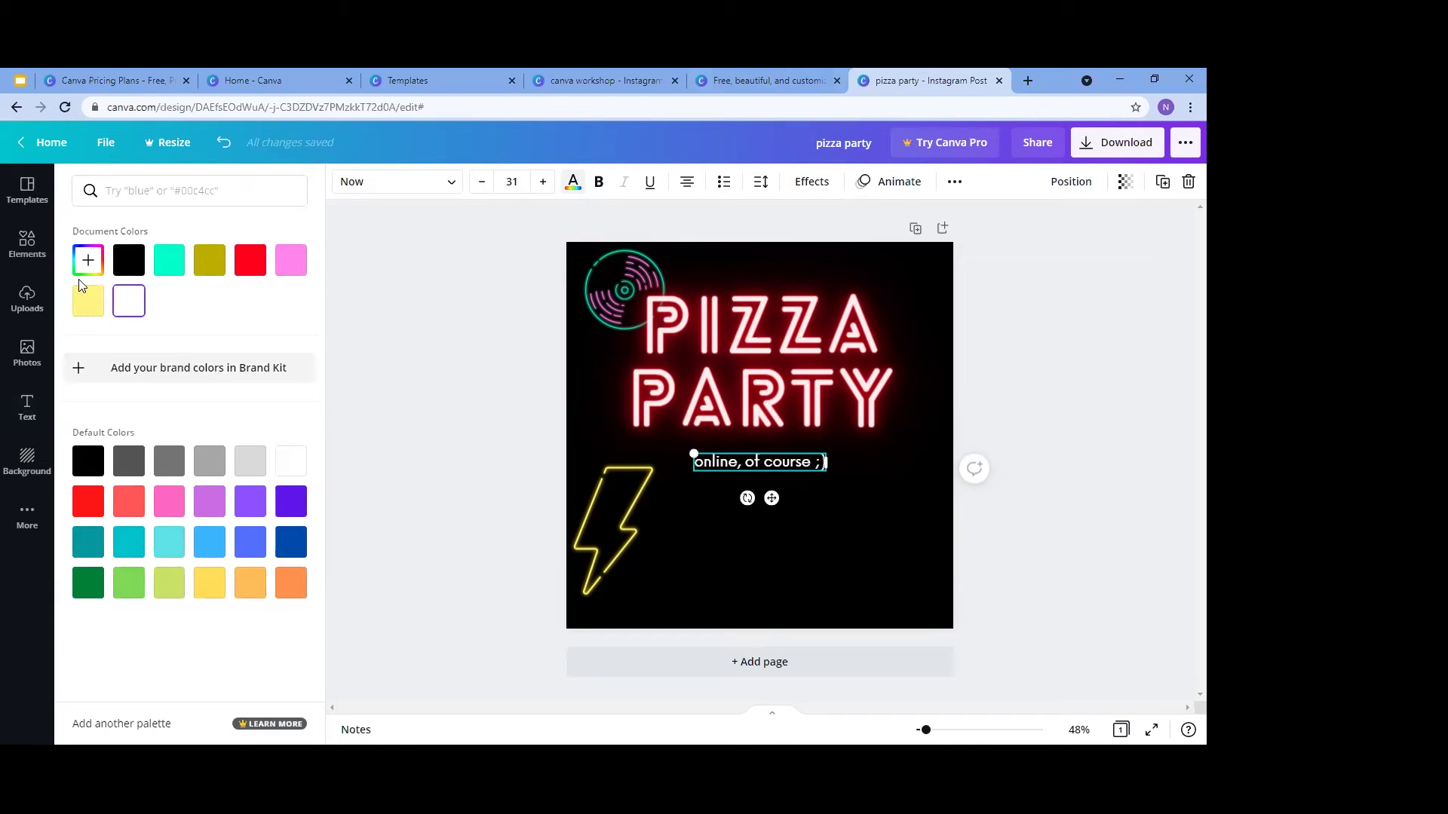
pyautogui.click(87, 308)
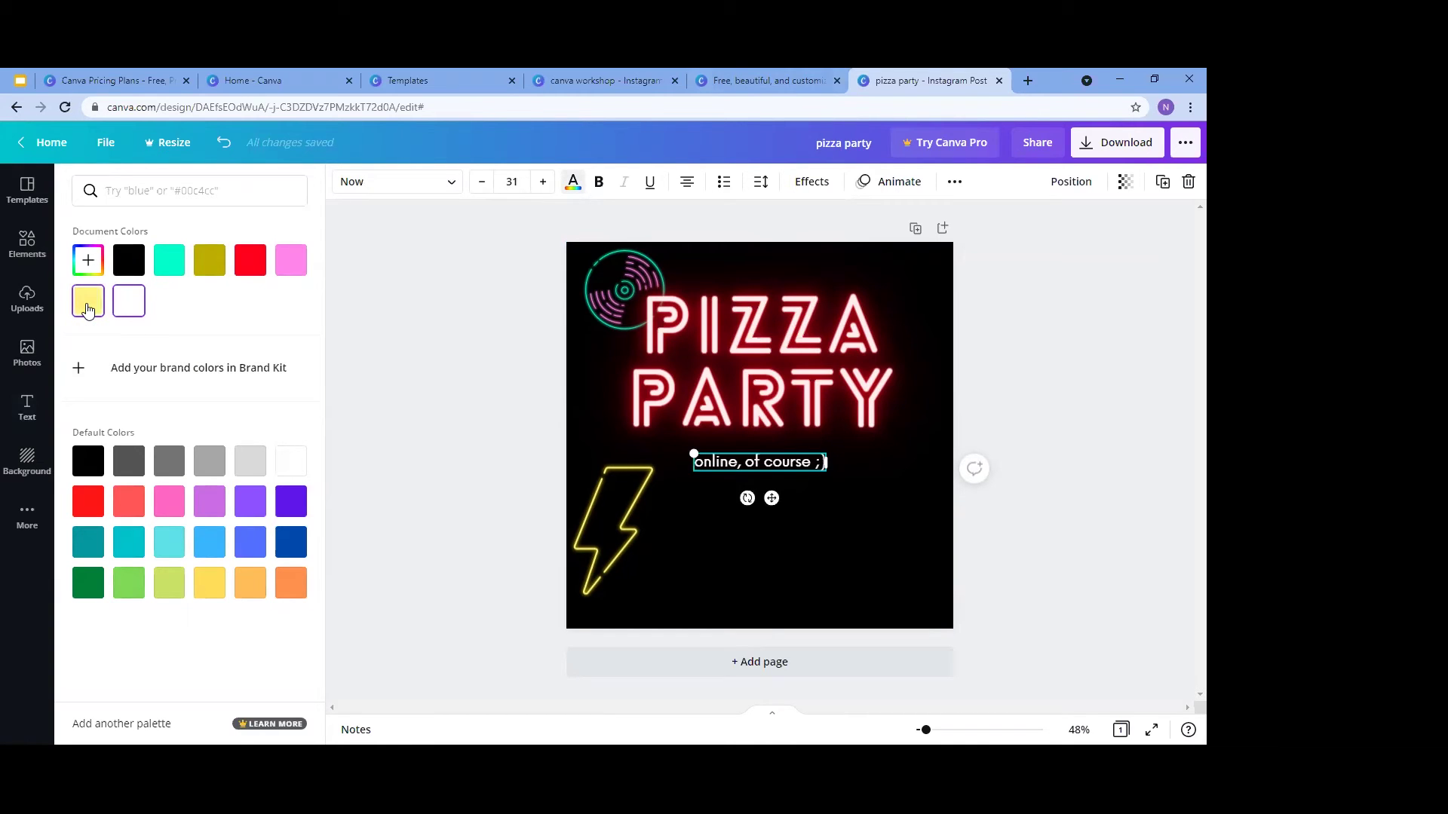
pyautogui.click(494, 474)
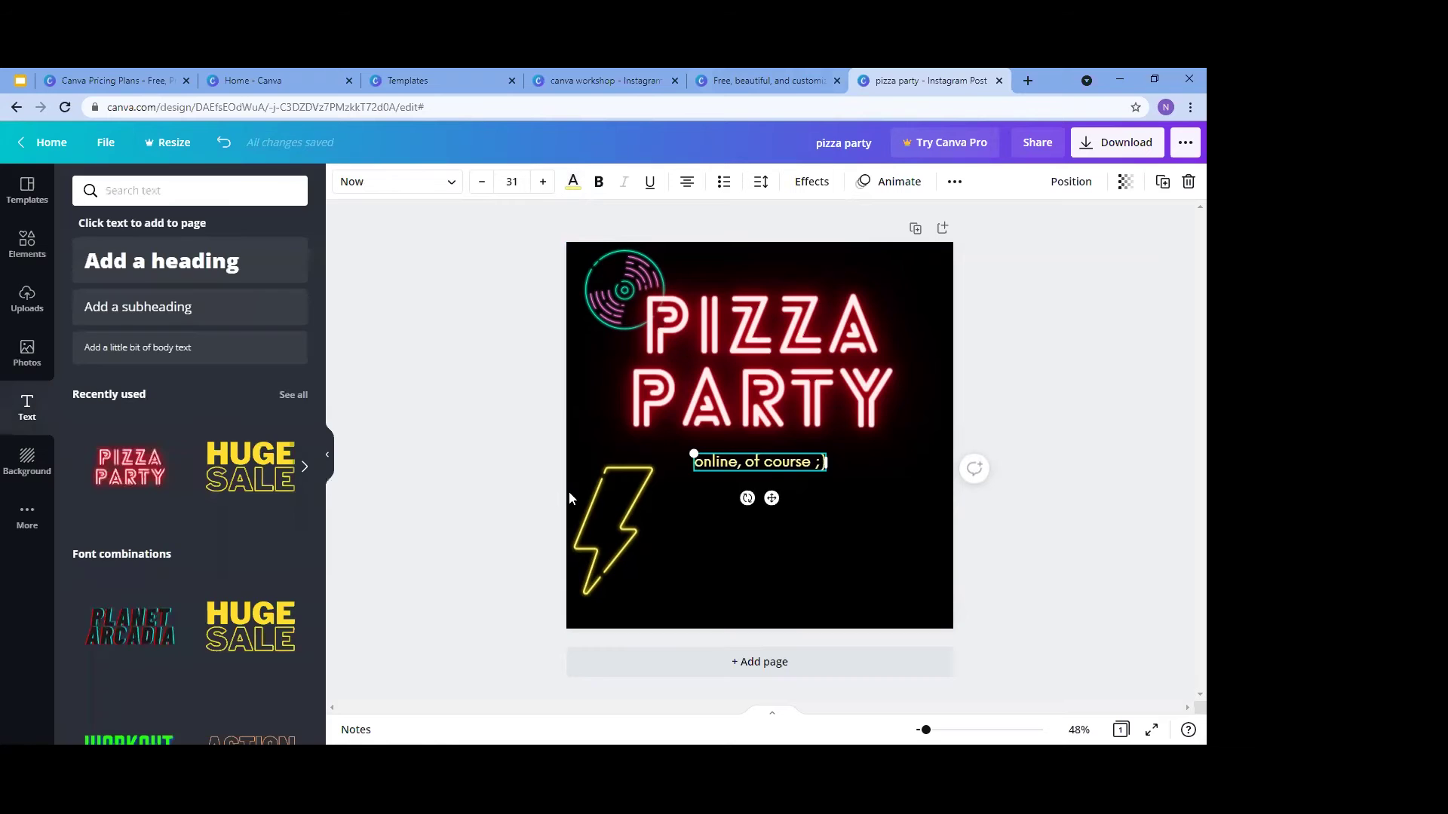
pyautogui.click(766, 541)
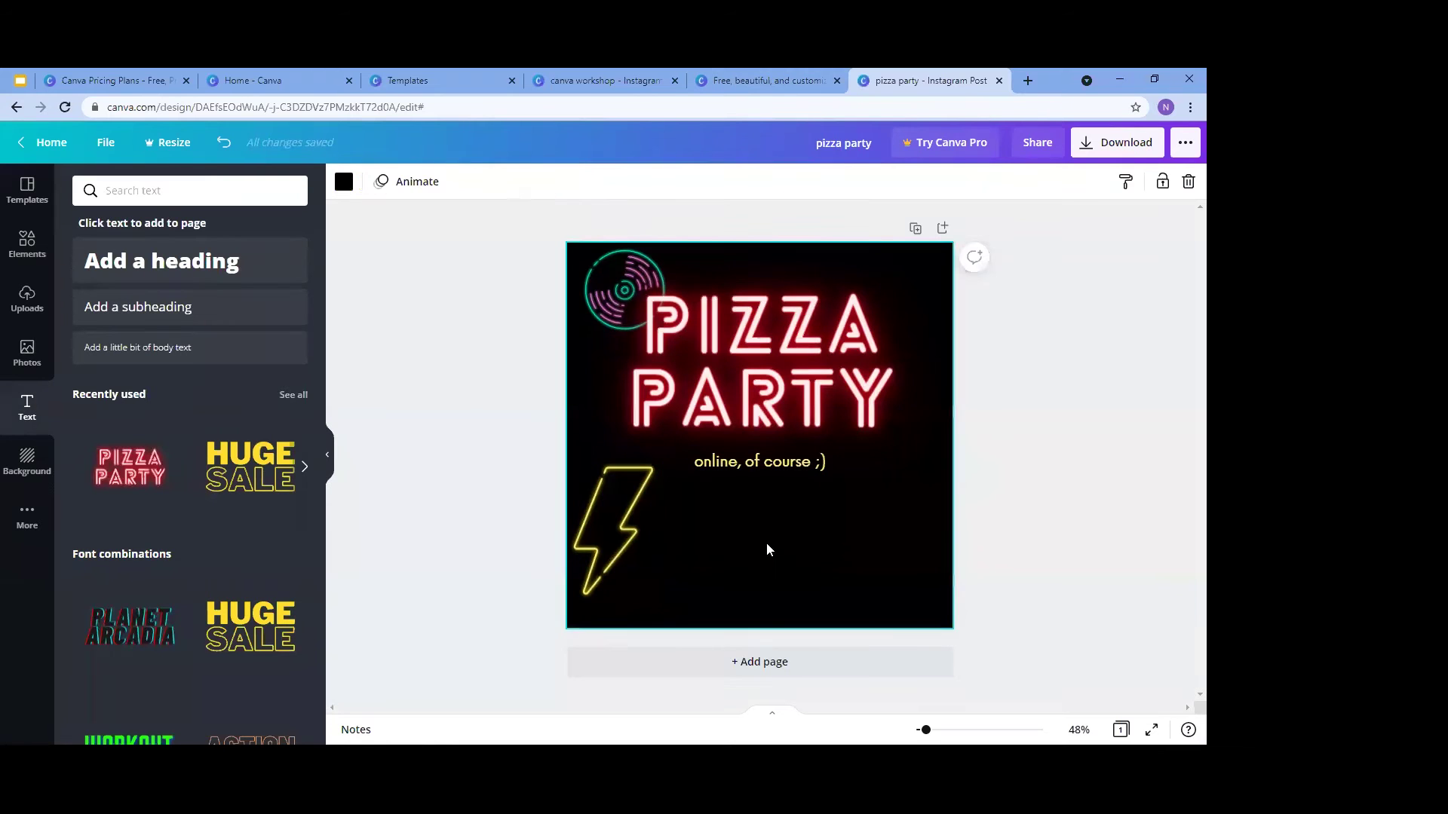
# Recolor the "online, of course ;)" line with the pink of hex code ebaeae
pyautogui.click(819, 462)
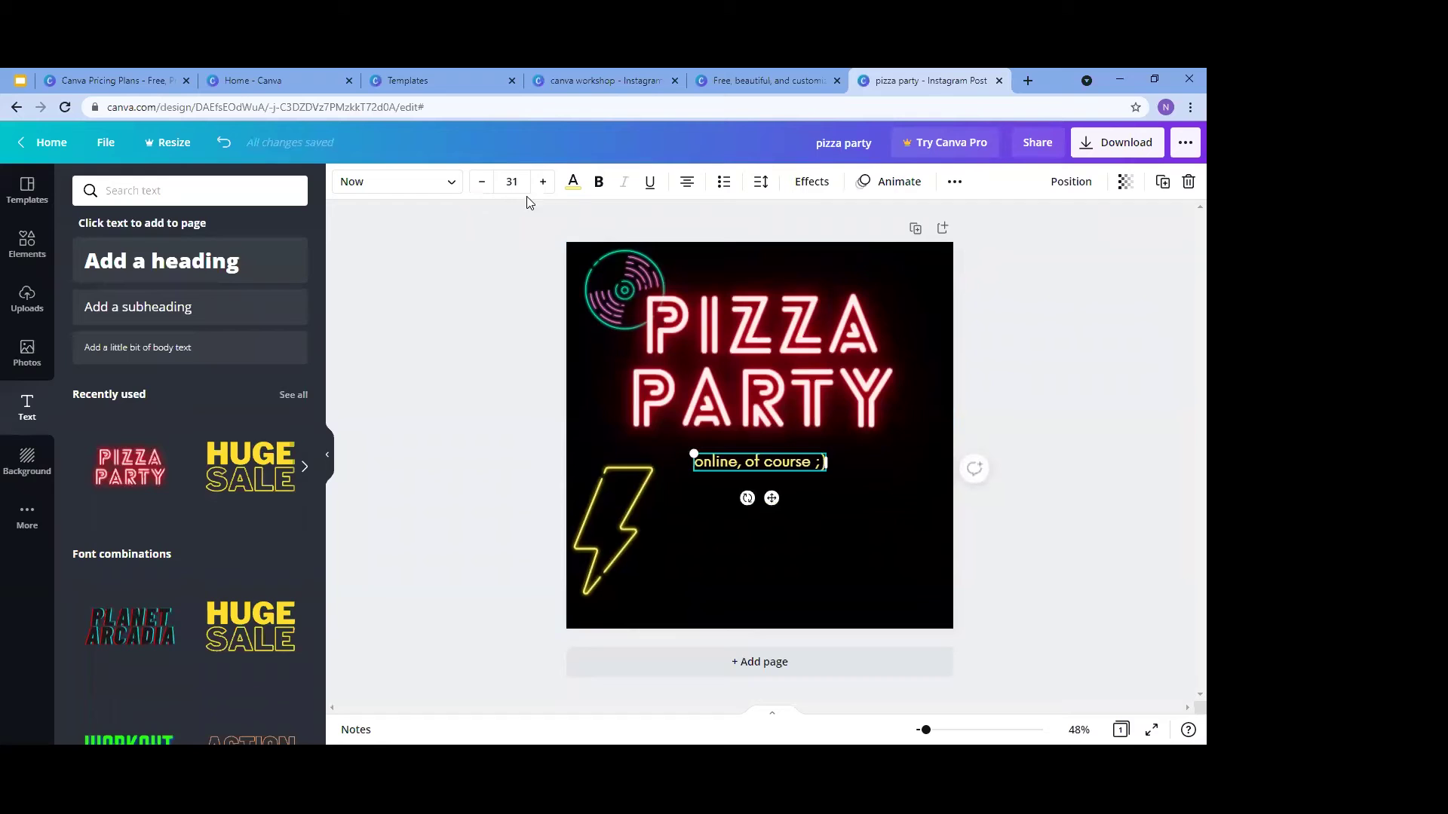
pyautogui.click(573, 181)
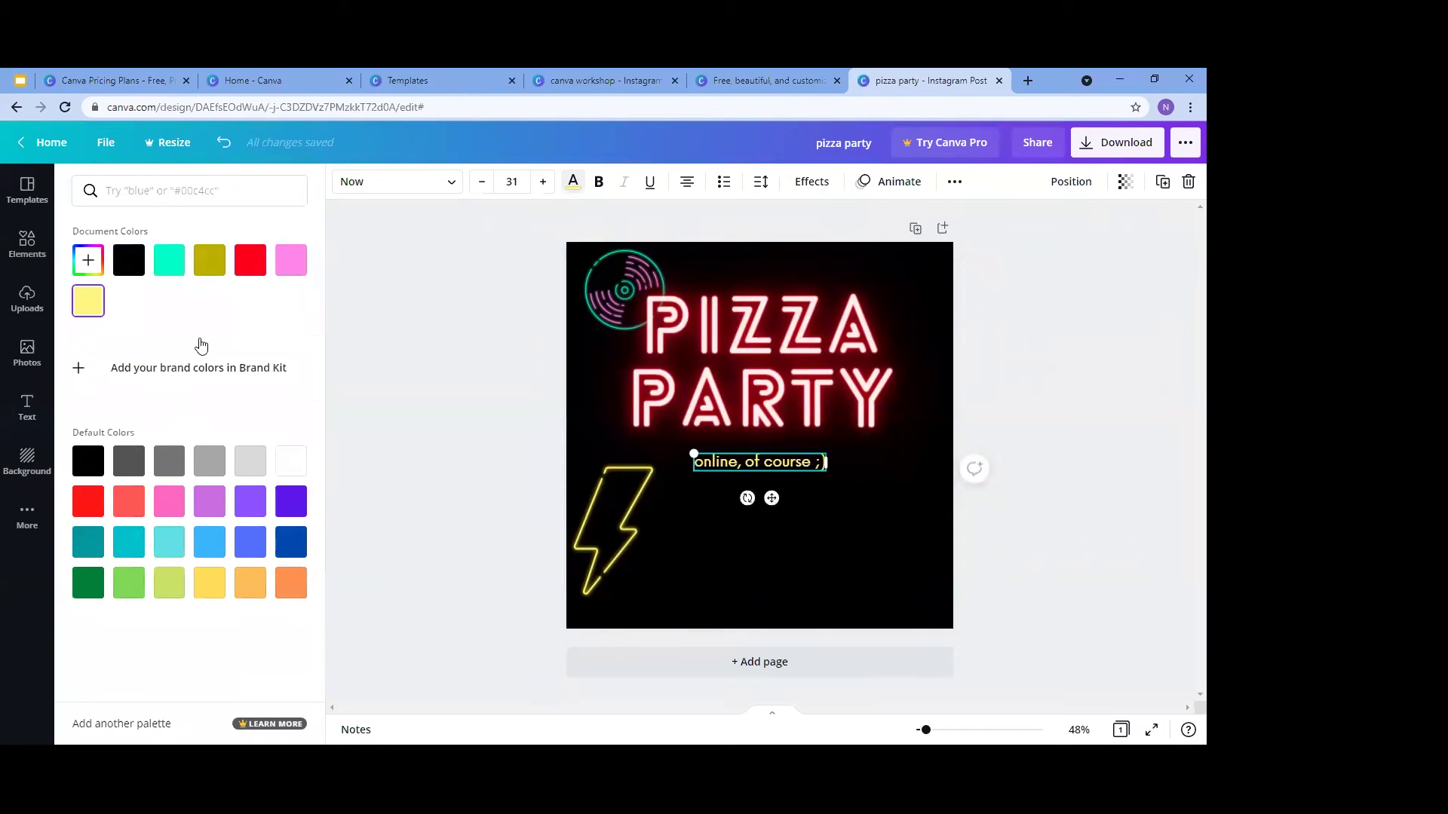
pyautogui.click(169, 197)
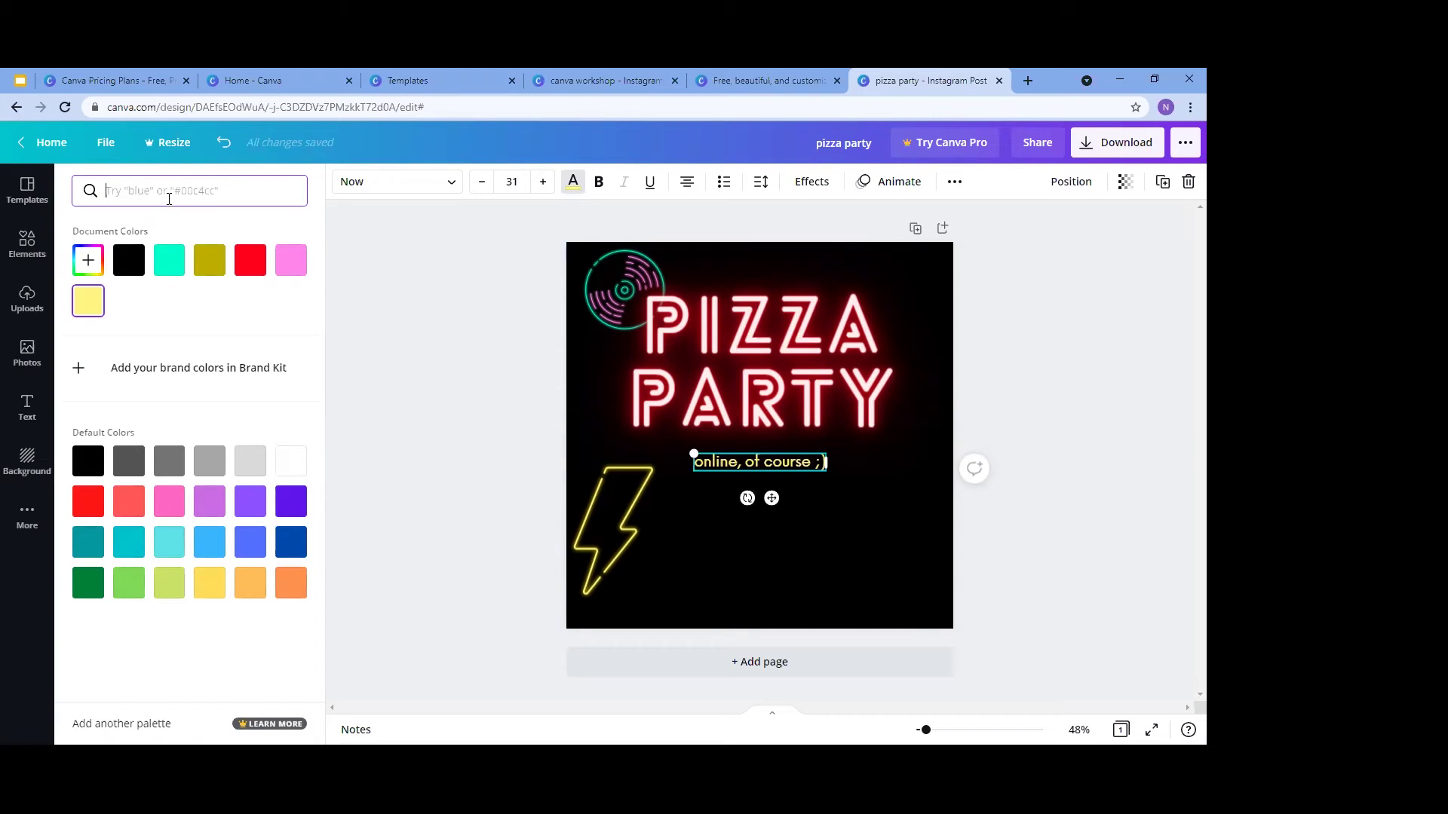
pyautogui.write('ebaeae')
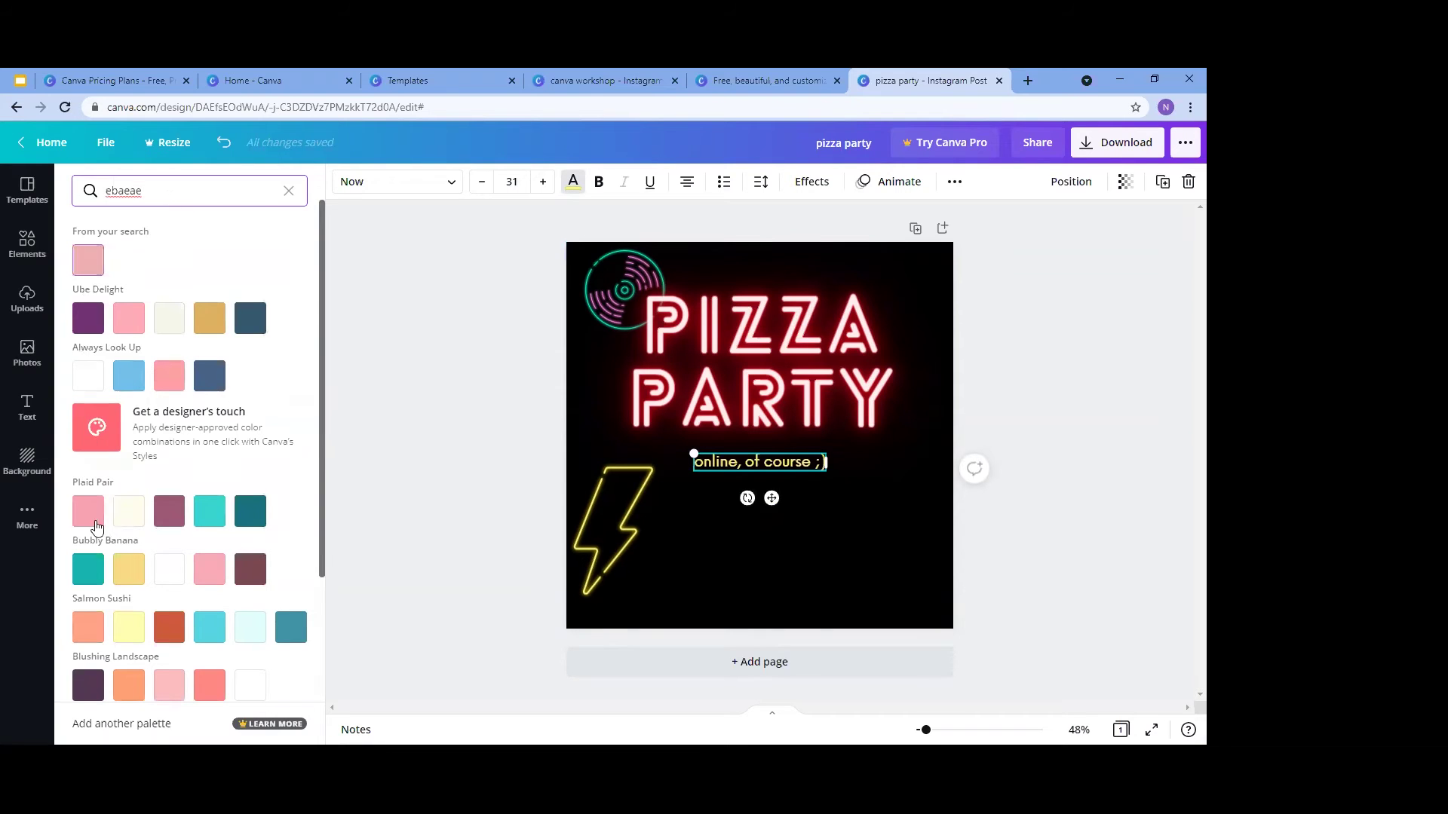
pyautogui.click(88, 259)
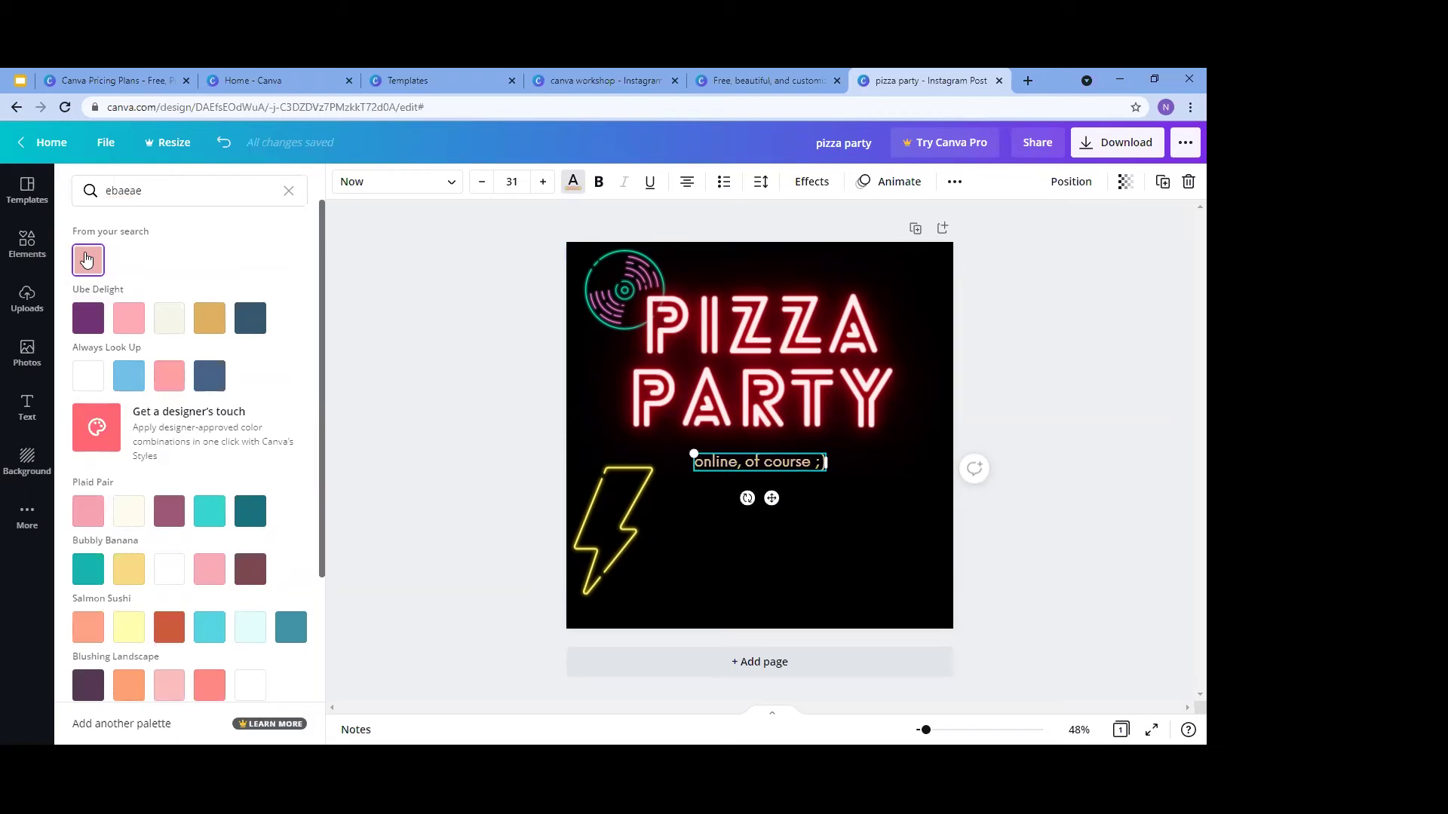
pyautogui.press('Escape')
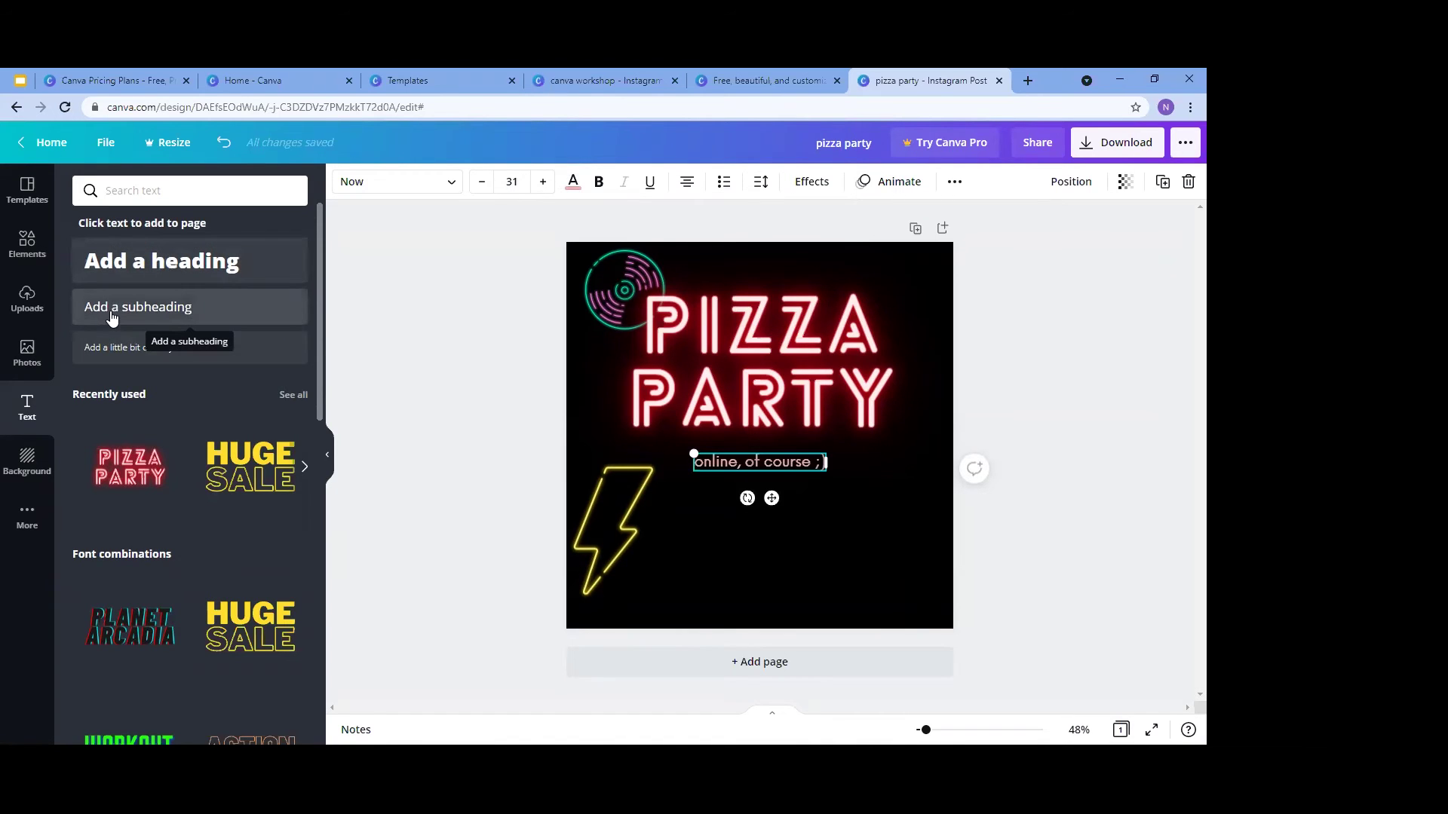
# Add a subheading text box horizontally centred below the "online, of course ;)" line
pyautogui.moveTo(112, 318); pyautogui.dragTo(752, 523)
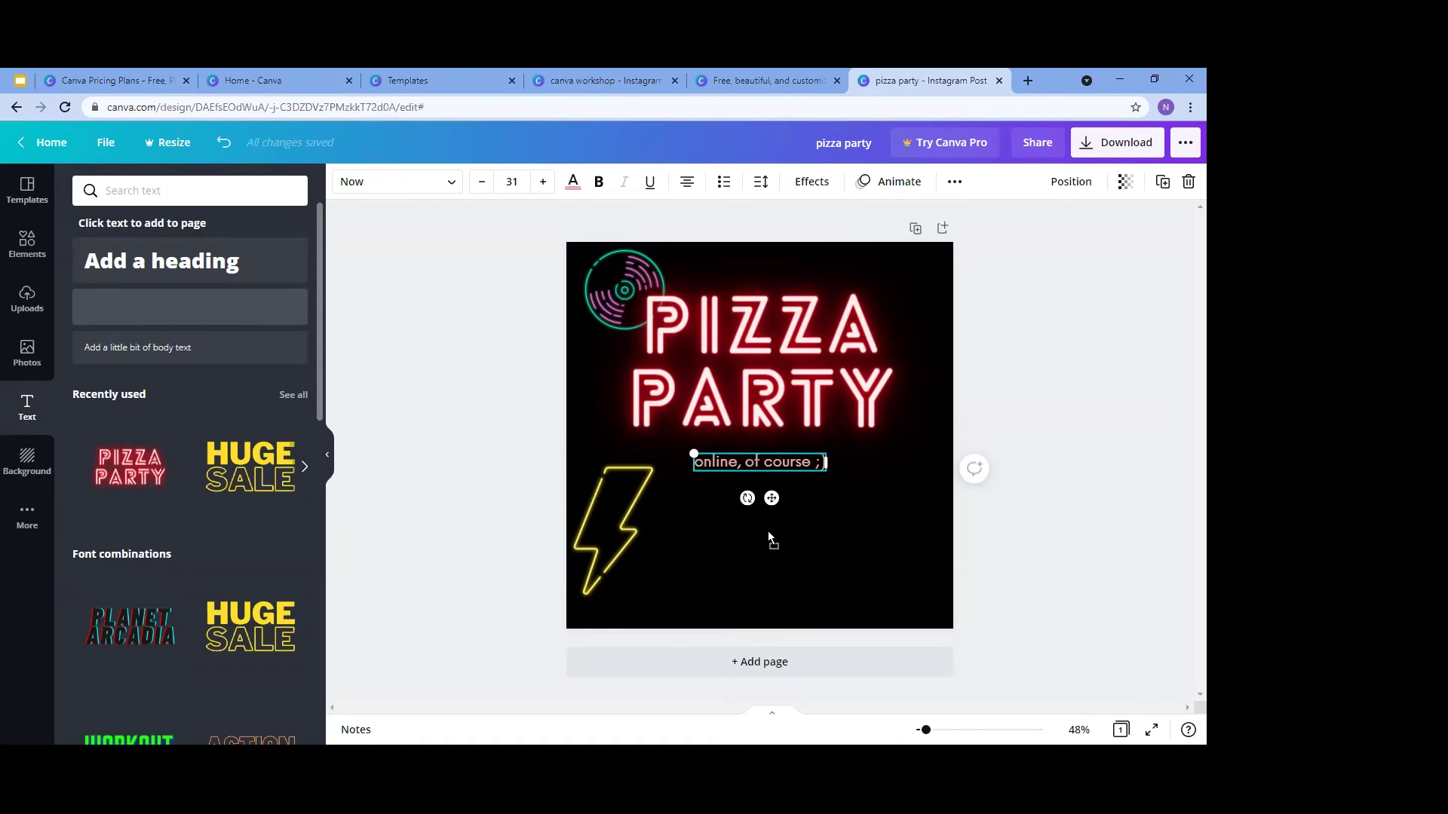
pyautogui.moveTo(771, 536); pyautogui.dragTo(814, 541)
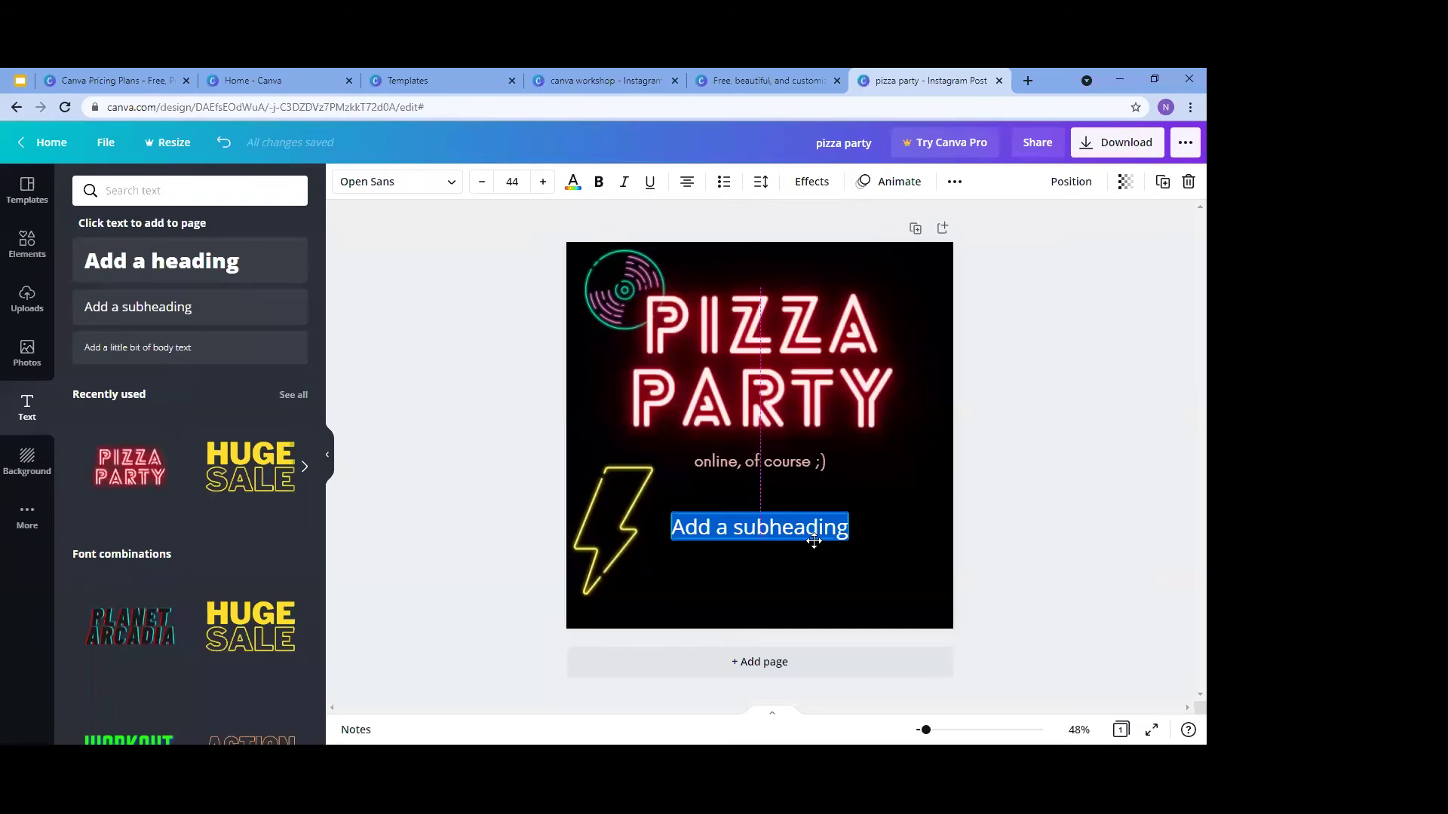
pyautogui.moveTo(814, 541); pyautogui.dragTo(813, 540)
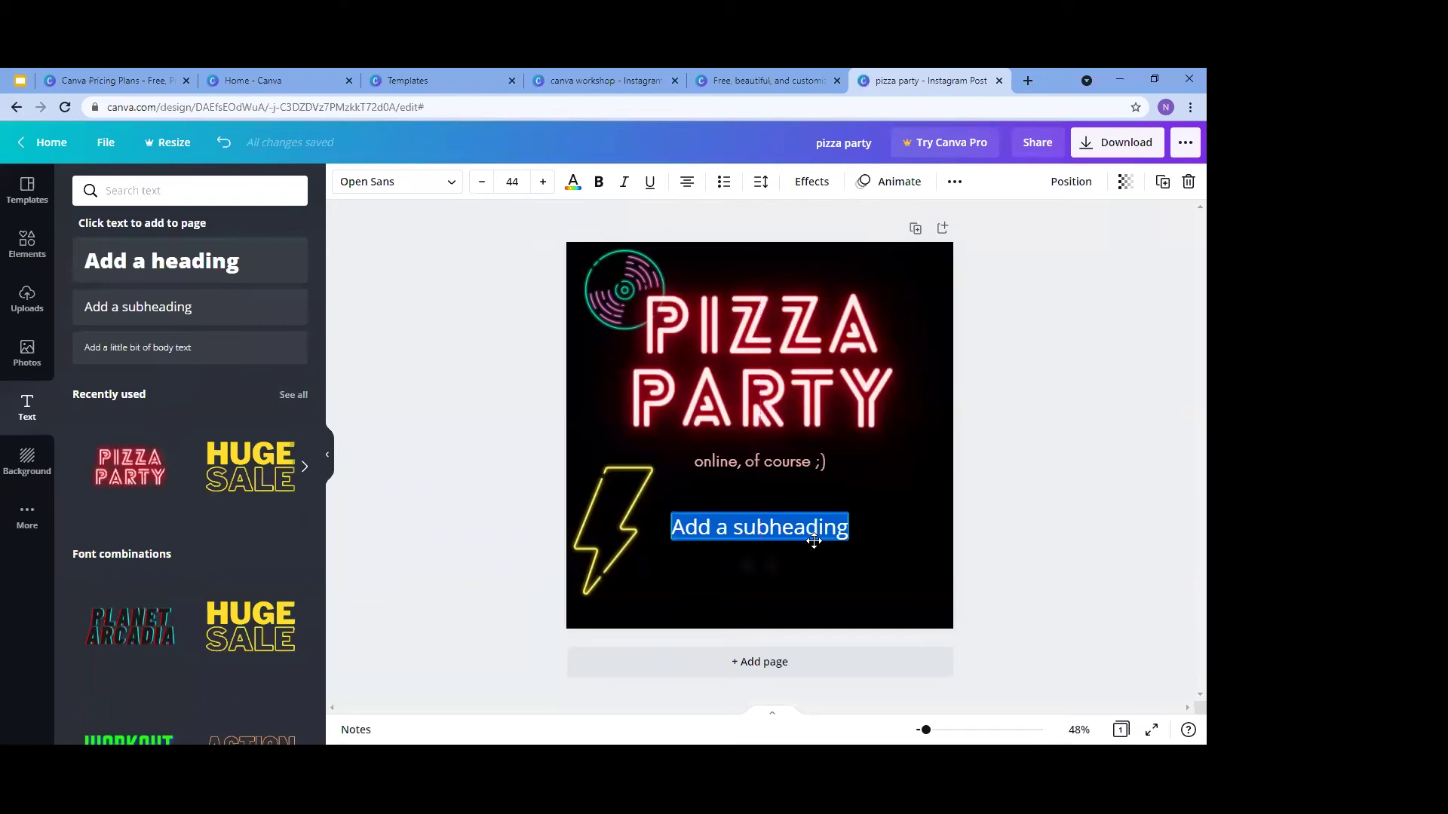
# Replace the placeholder subheading text with "14" pizza for $13.99"
pyautogui.click(682, 526)
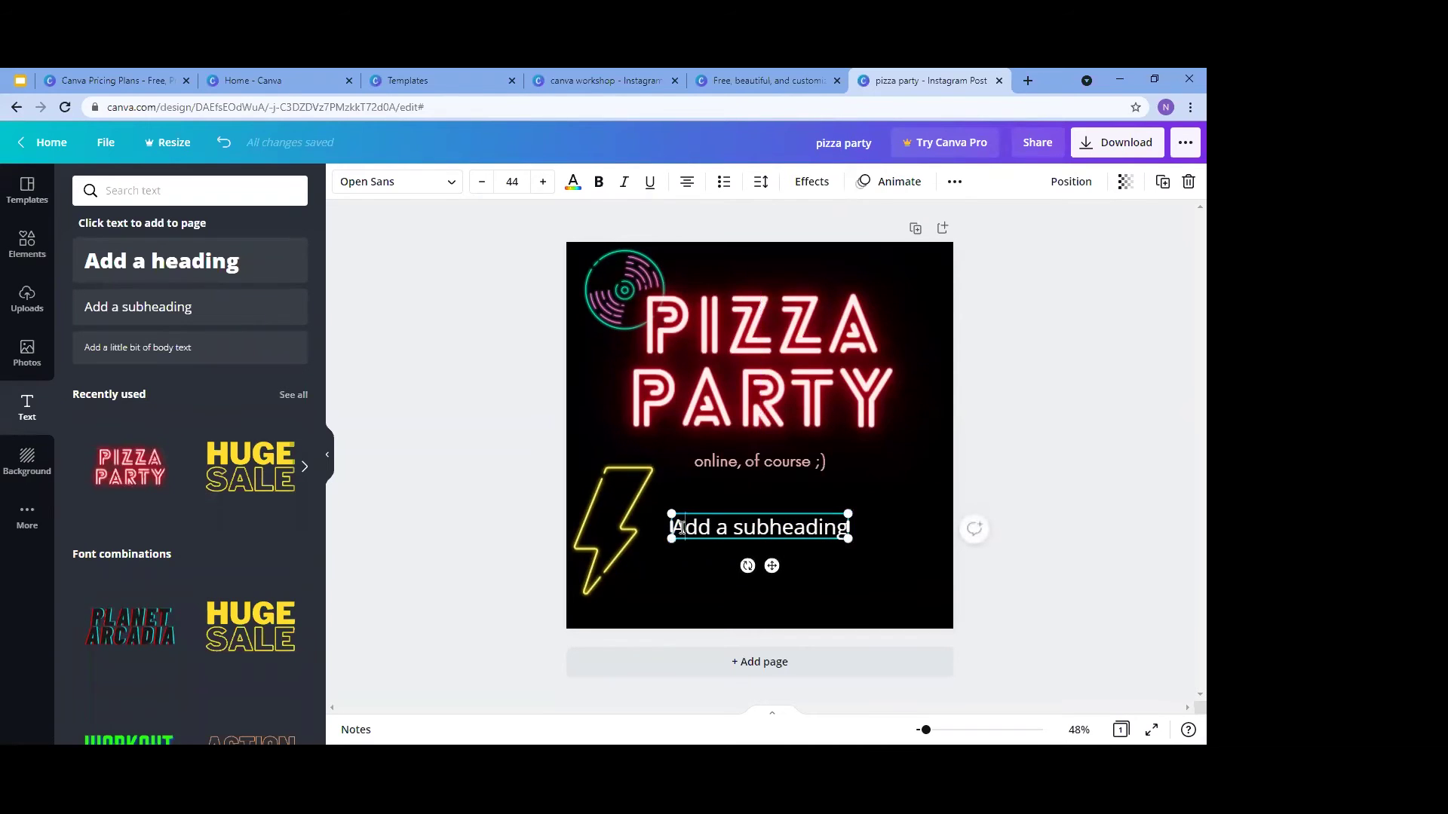
pyautogui.moveTo(682, 527); pyautogui.dragTo(849, 530)
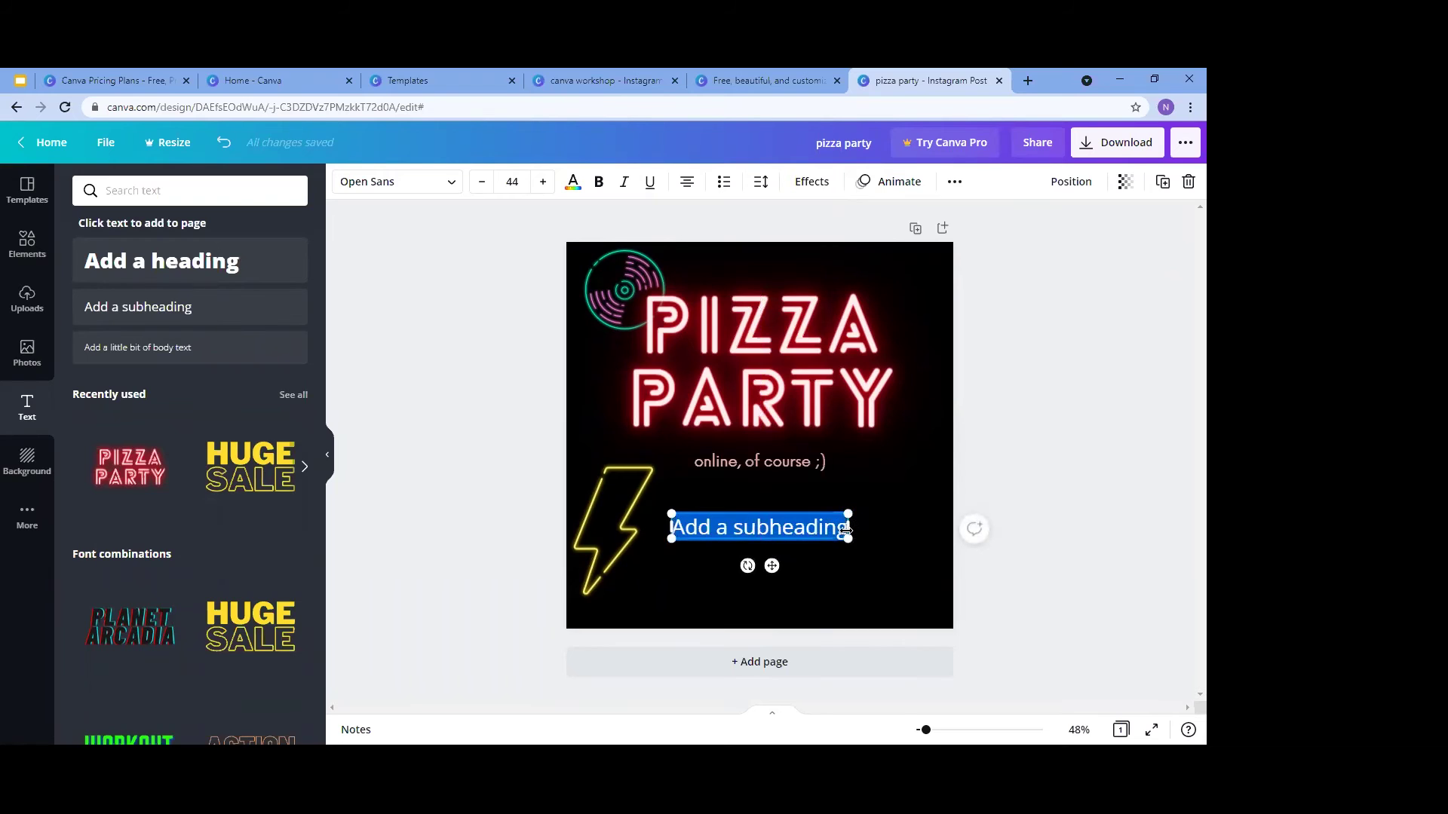
pyautogui.doubleClick(804, 525)
pyautogui.press('BackSpace')
pyautogui.press('BackSpace')
pyautogui.press('BackSpace')
pyautogui.press('BackSpace')
pyautogui.press('BackSpace')
pyautogui.press('BackSpace')
pyautogui.press('BackSpace')
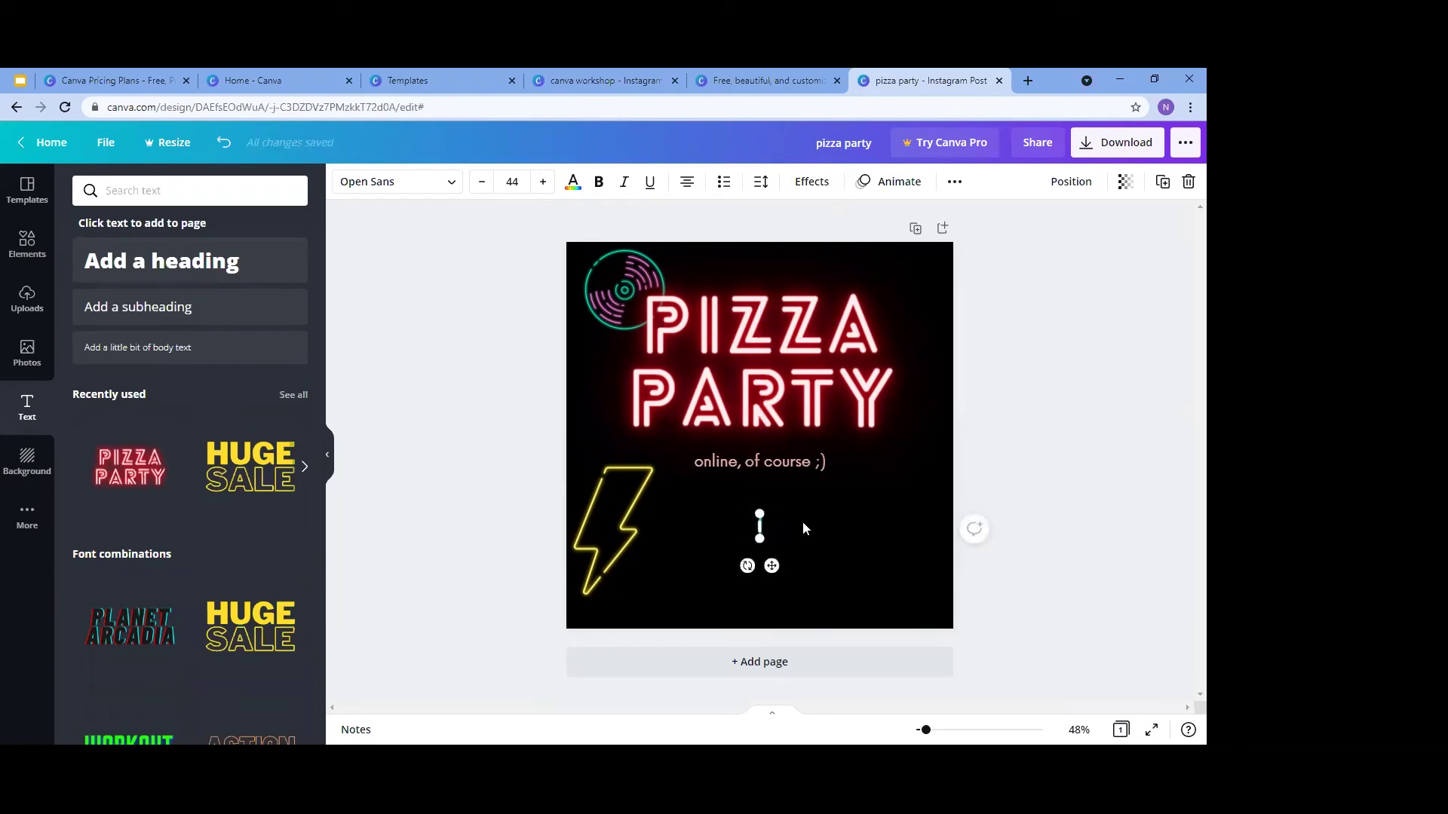
pyautogui.write('14" pizza for $13')
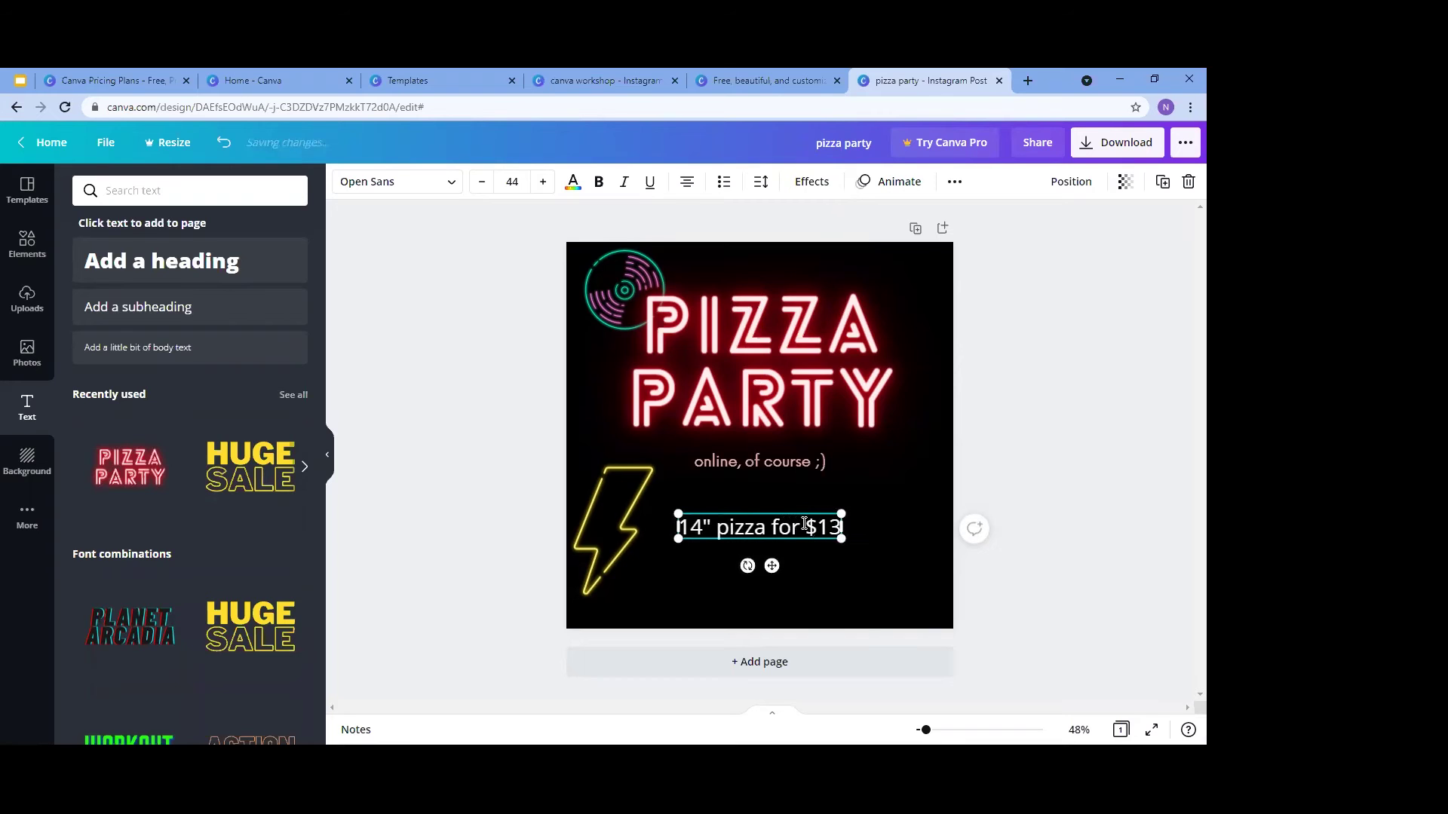
pyautogui.write('.99')
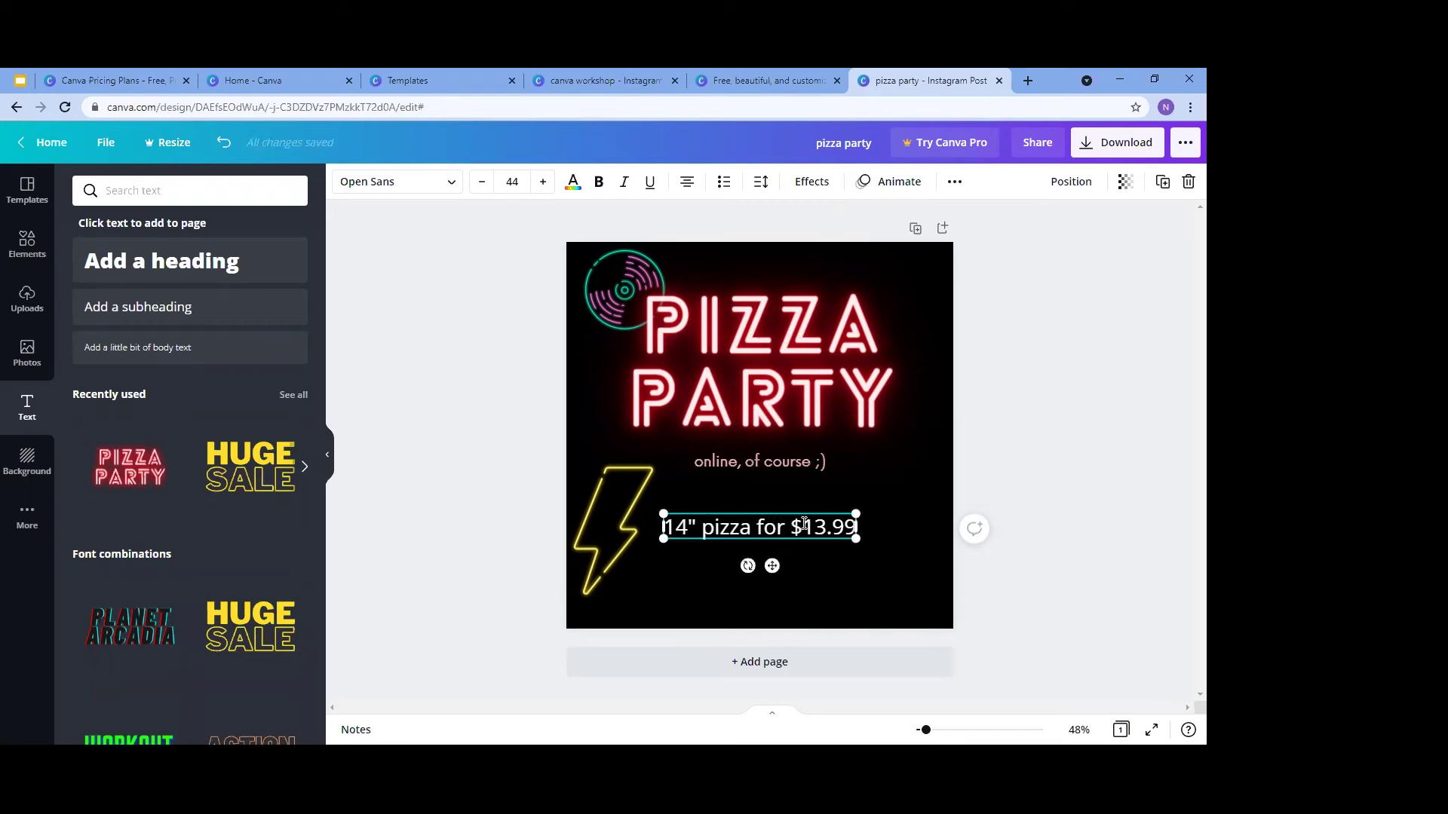
# Add two more lines beneath the price text reading "at" and "angelo's pizzeria"
pyautogui.press('Return')
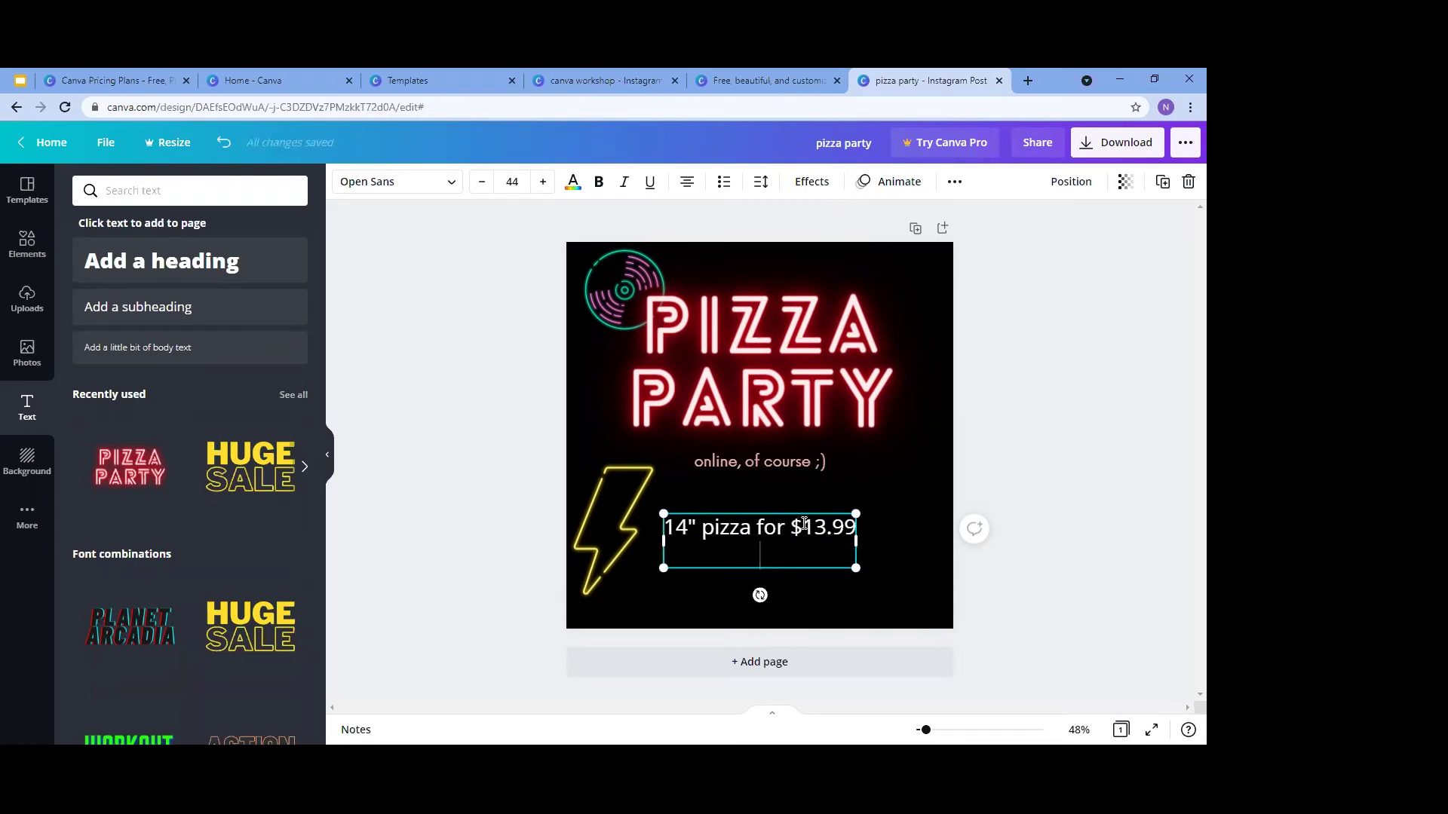
pyautogui.write('at')
pyautogui.press('Return')
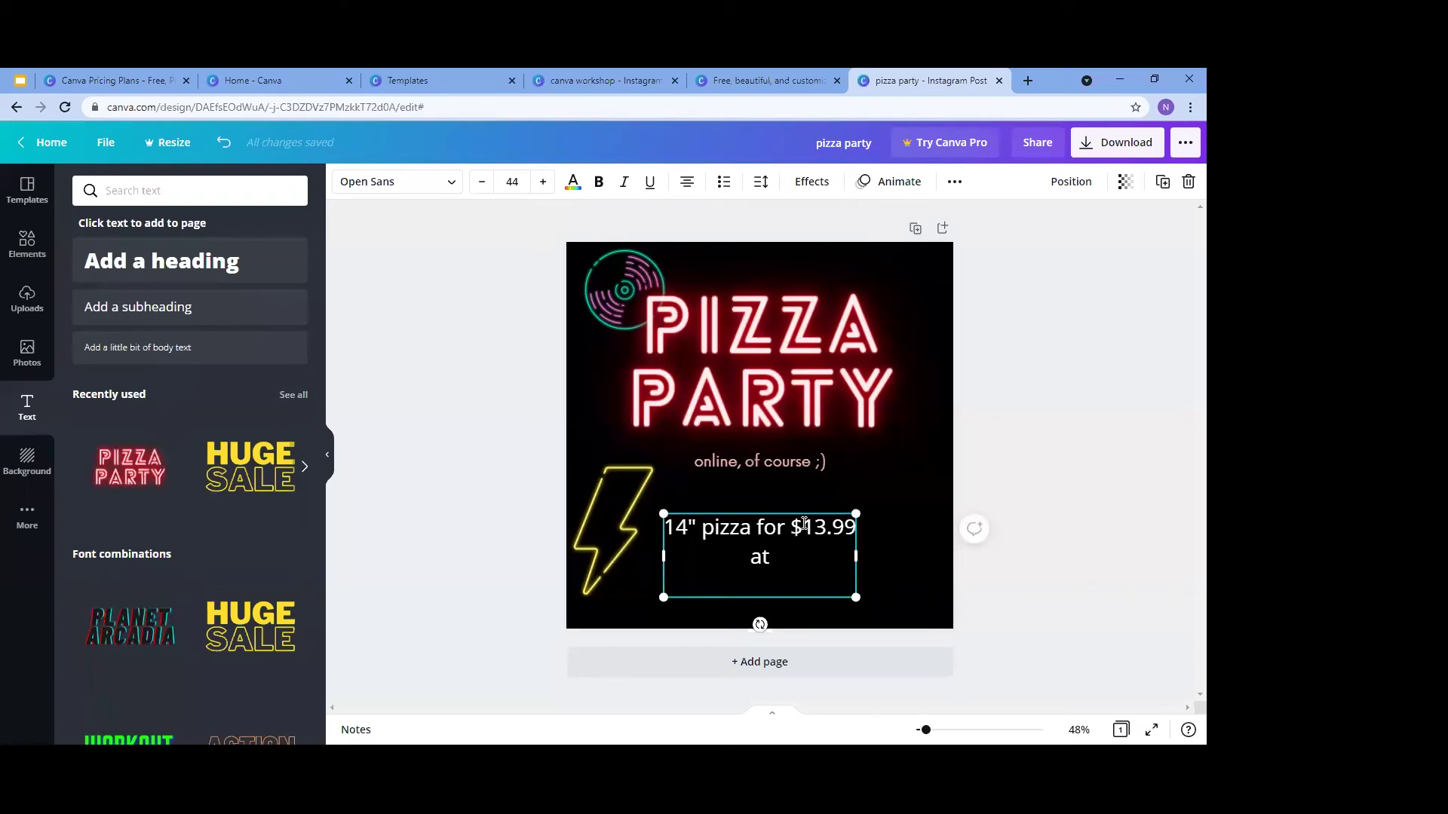
pyautogui.write("angelo's pizzeria")
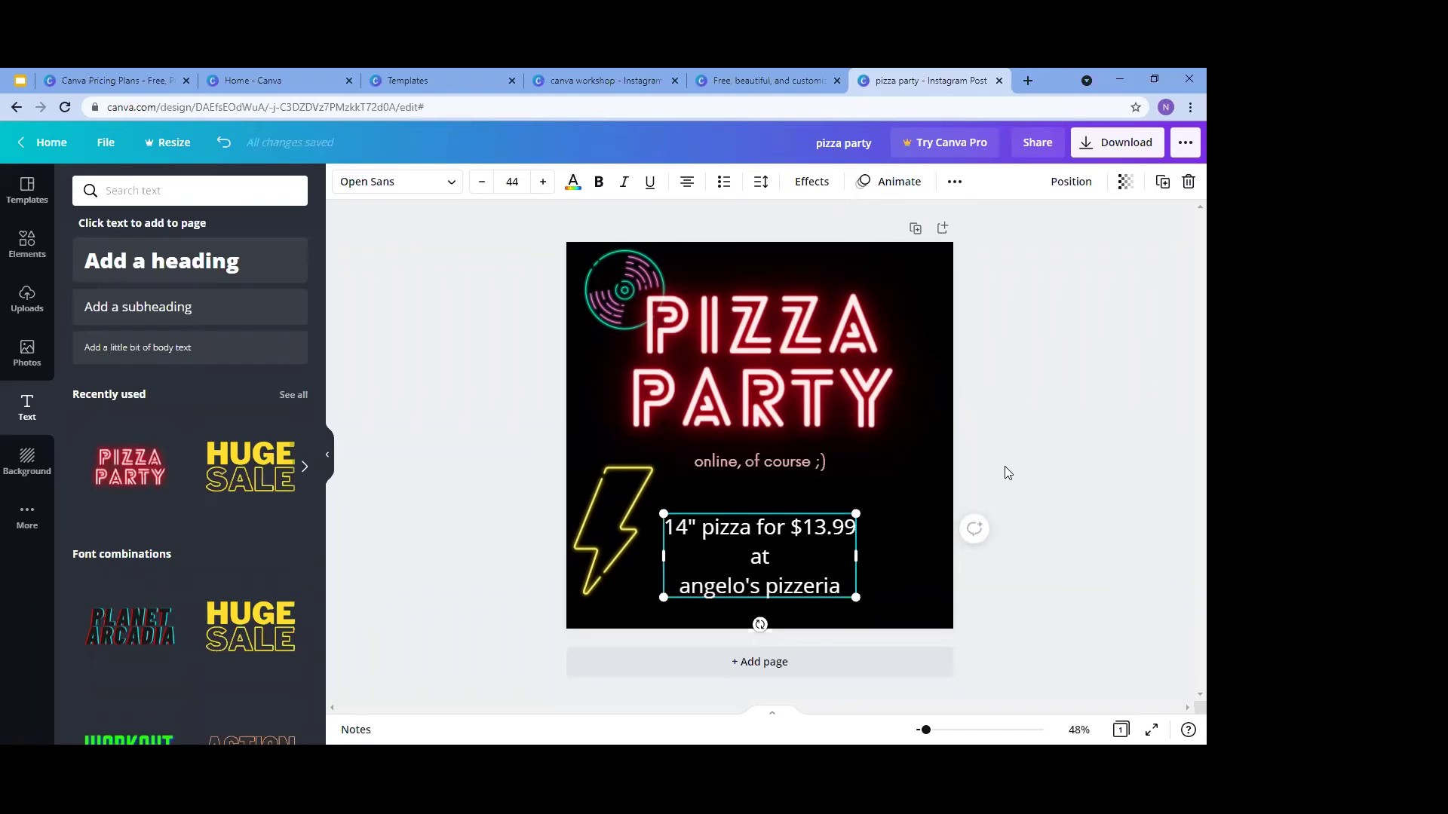
pyautogui.click(1032, 489)
# Set the font size of only the word "at" in the offer text to 24
pyautogui.click(773, 526)
pyautogui.moveTo(796, 512); pyautogui.dragTo(791, 512)
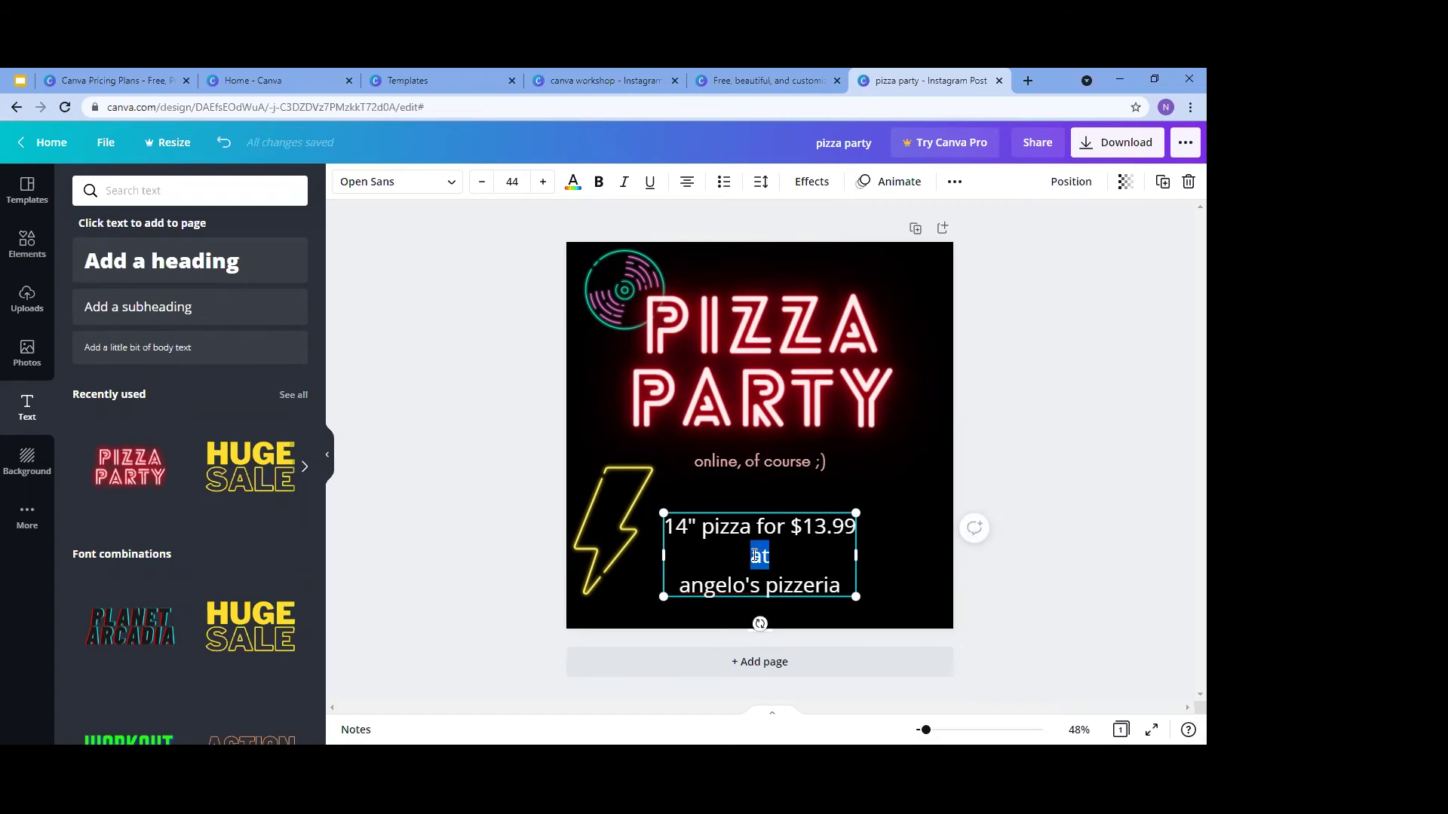
pyautogui.click(519, 191)
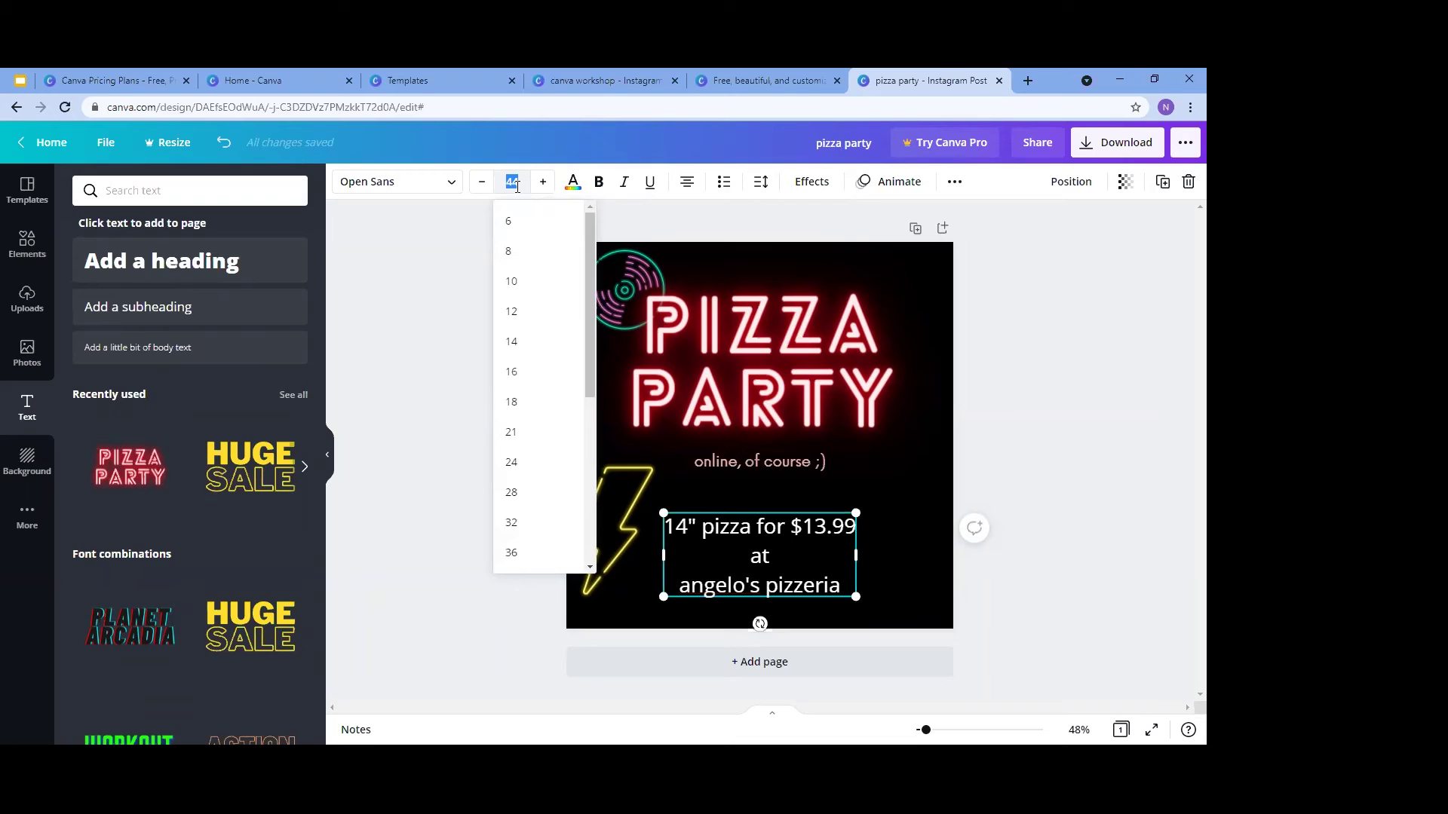
pyautogui.write('24')
pyautogui.press('Return')
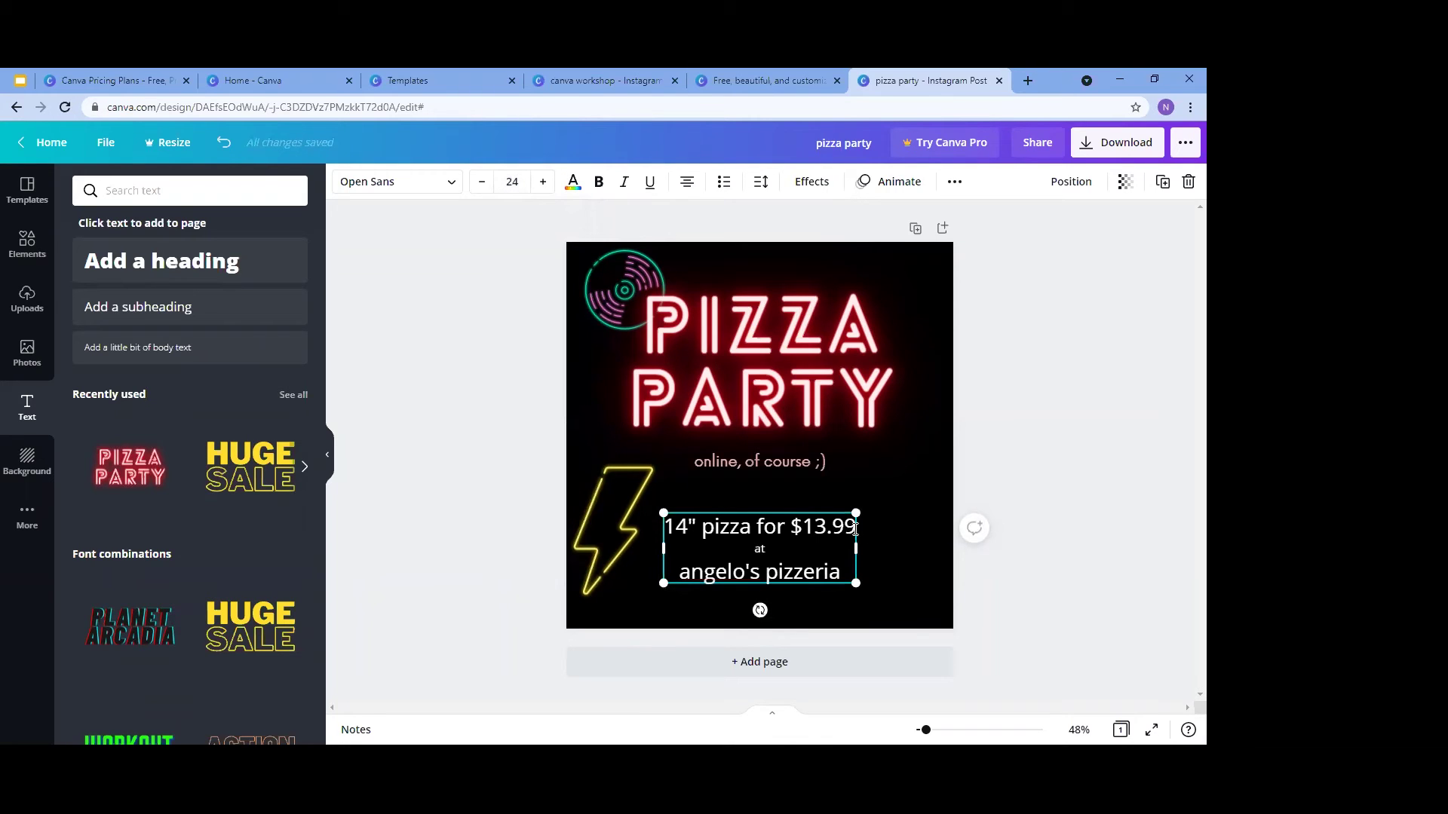
# Set the font size of the "14" pizza for $13.99" line to 33
pyautogui.moveTo(821, 526); pyautogui.dragTo(669, 520)
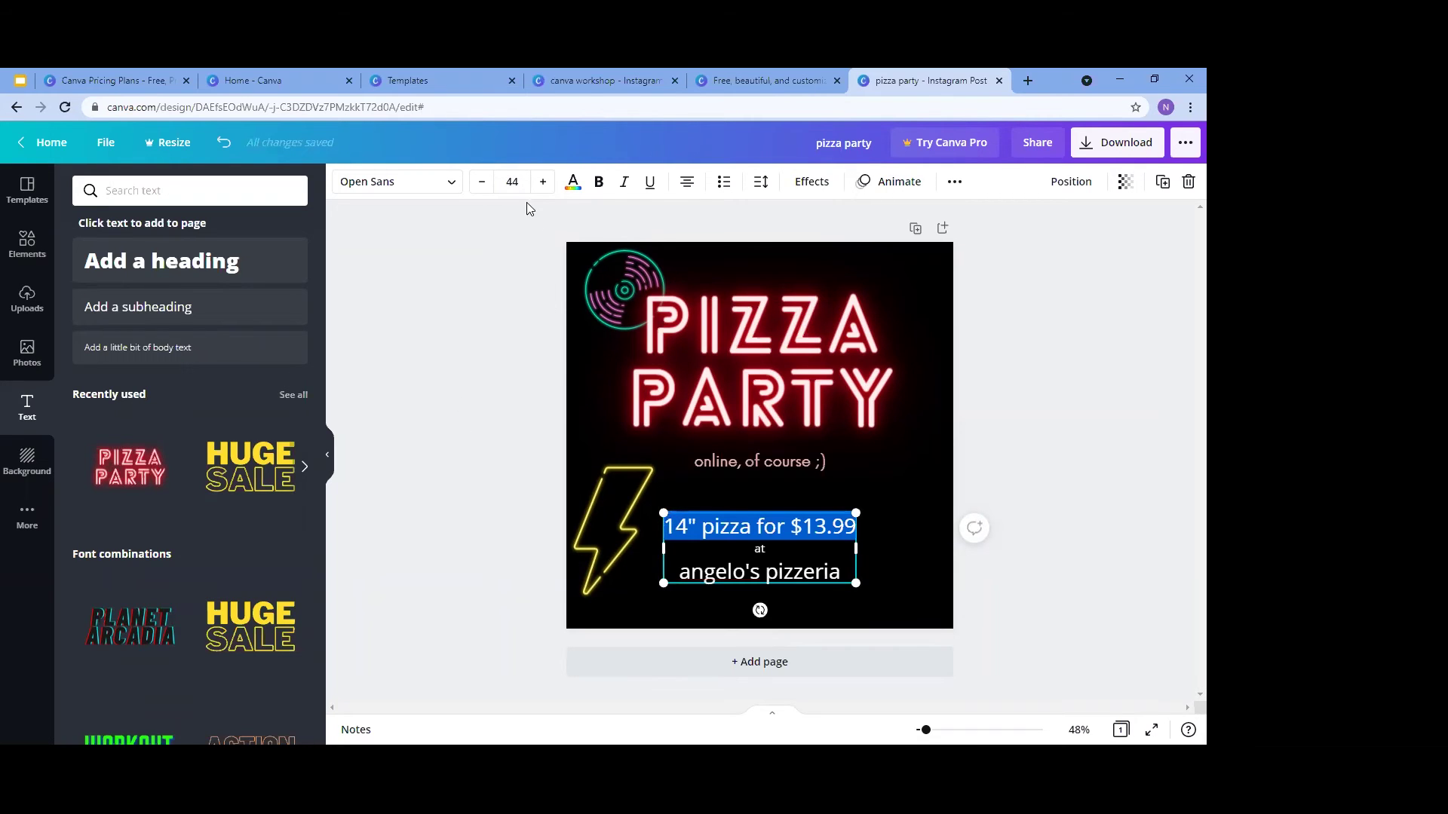
pyautogui.click(514, 184)
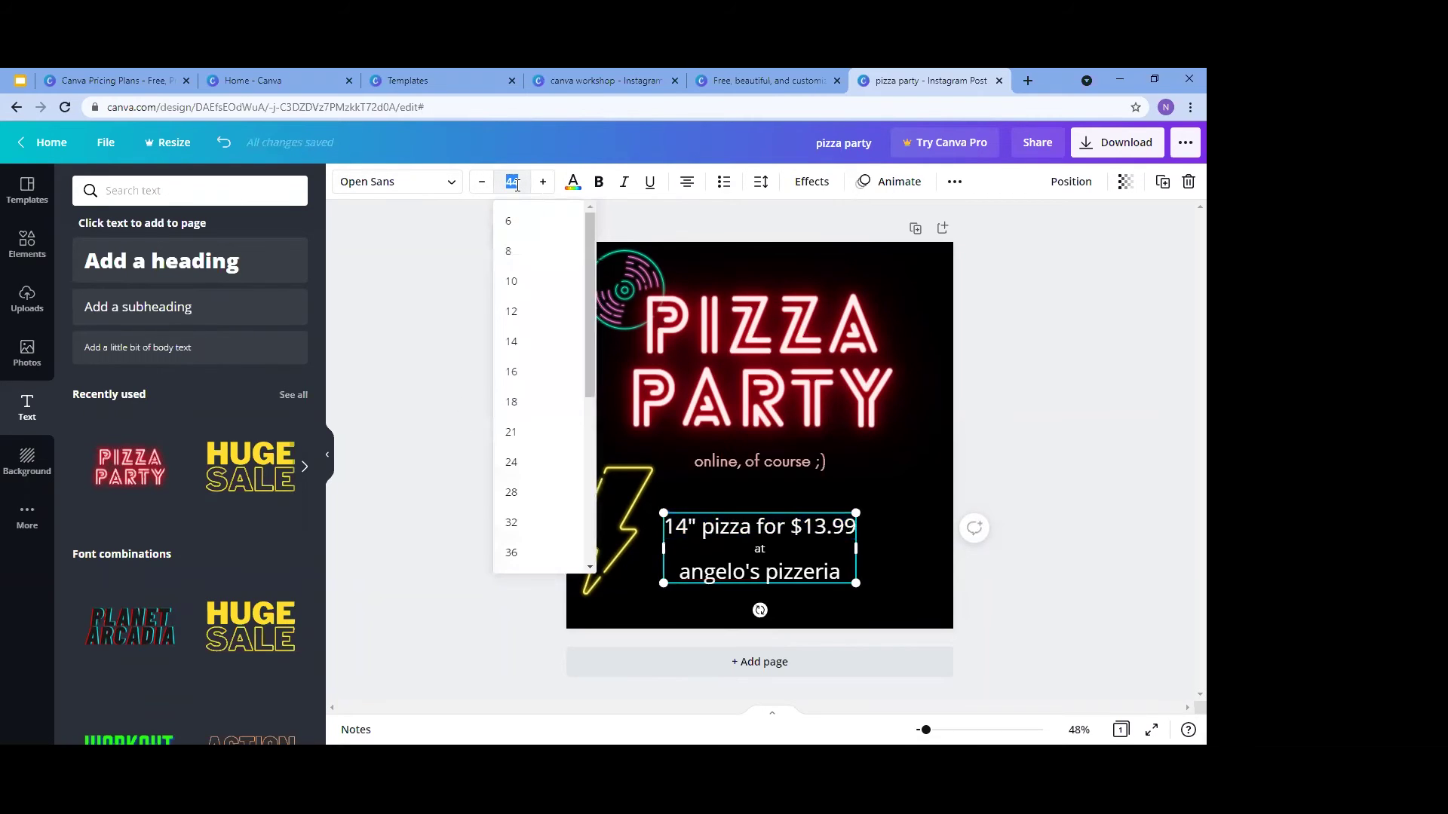
pyautogui.write('33')
pyautogui.press('Return')
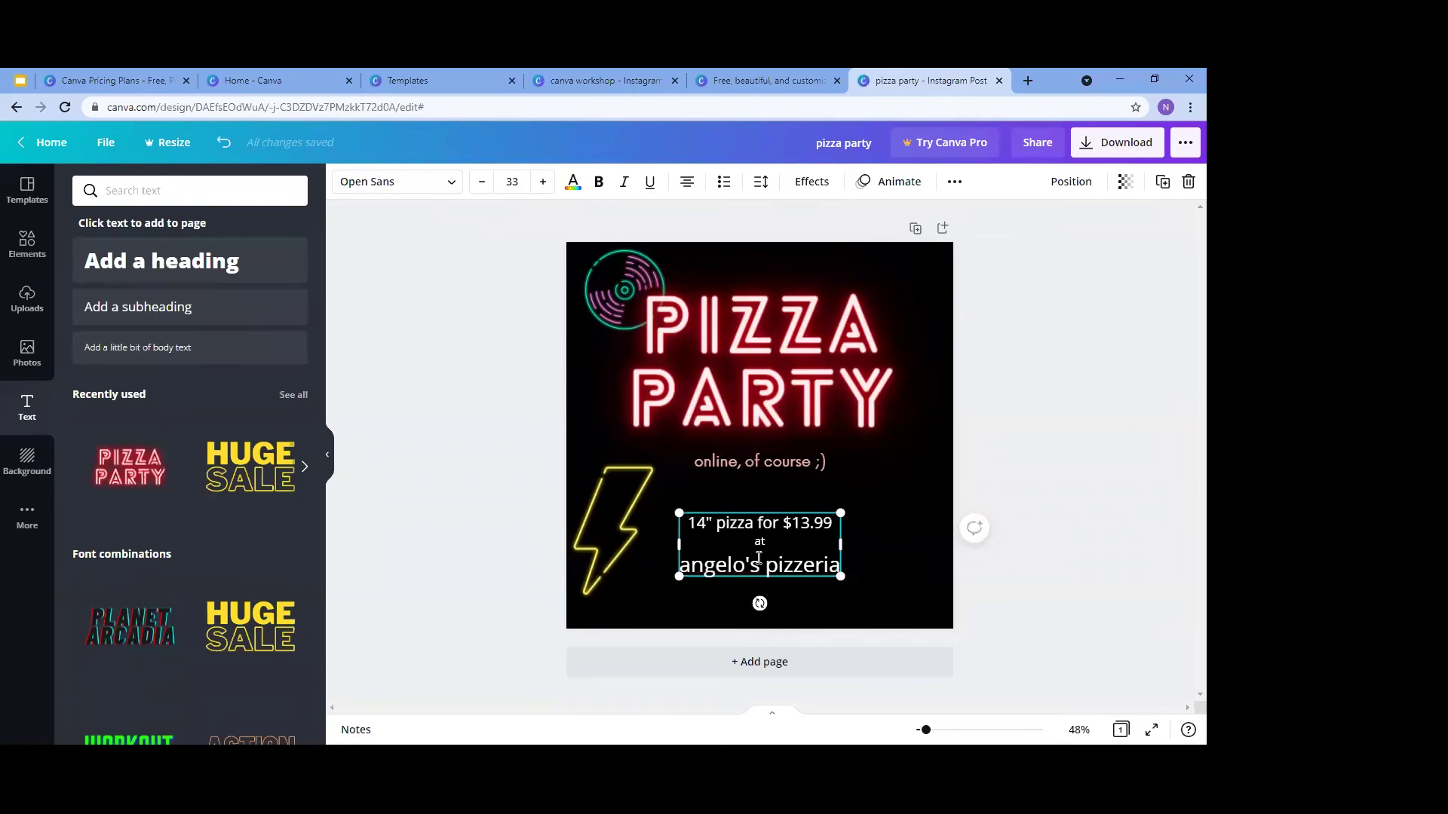
# Color all three lines of the offer text with the pale yellow from the document colors
pyautogui.click(572, 184)
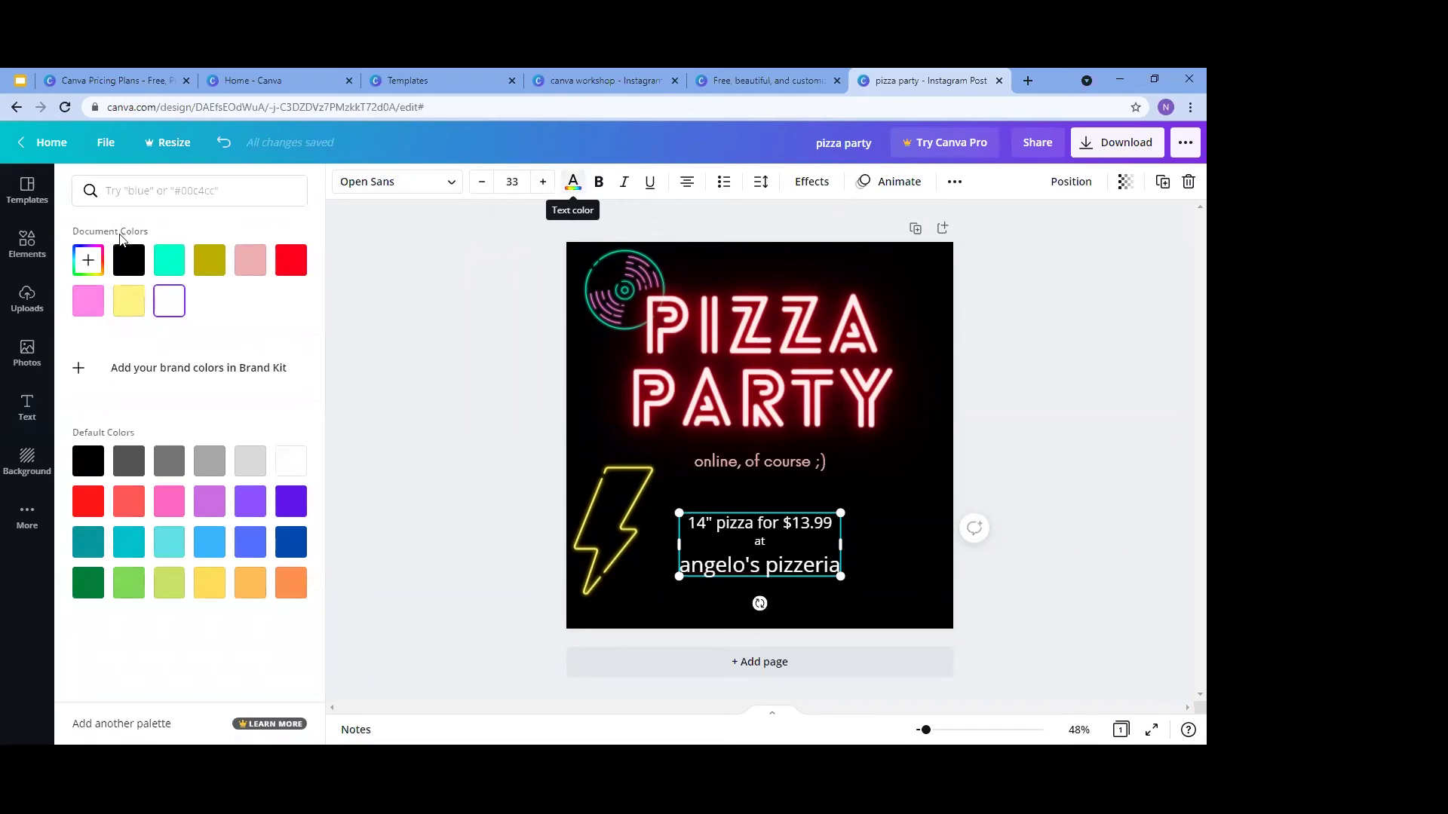
pyautogui.click(123, 304)
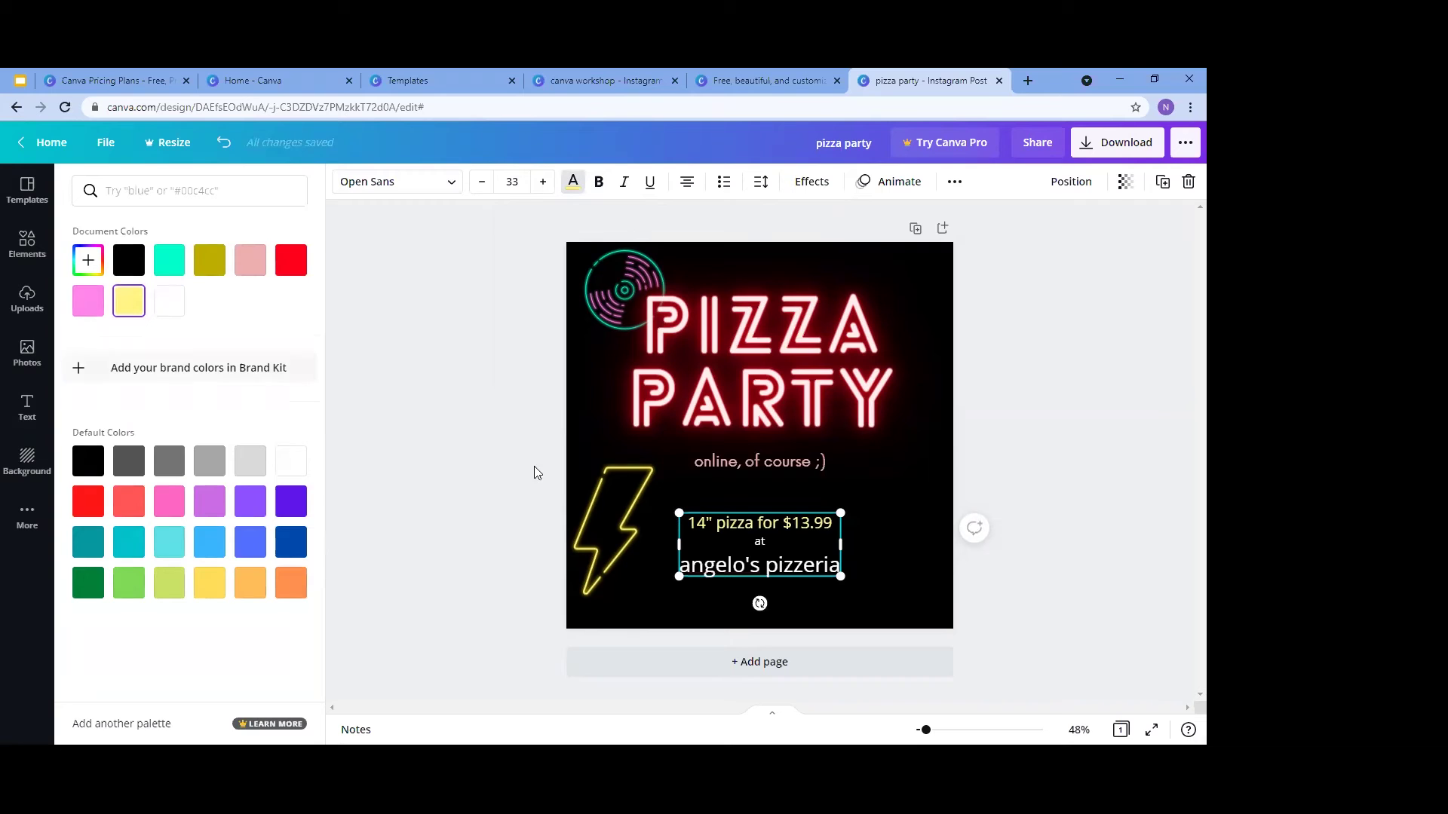
pyautogui.click(708, 588)
pyautogui.click(722, 576)
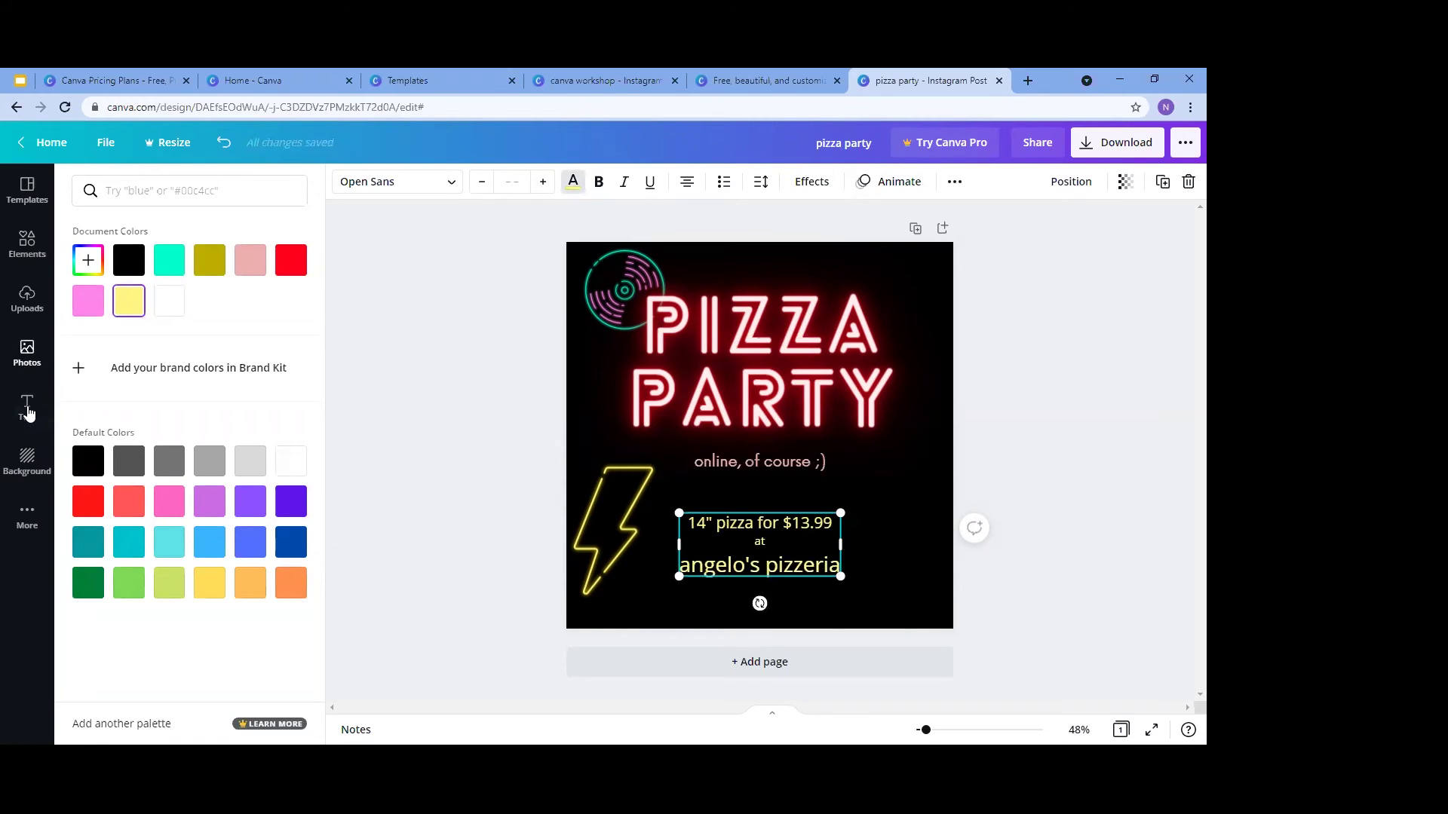
# Search the elements library for "neon pizza"
pyautogui.click(25, 249)
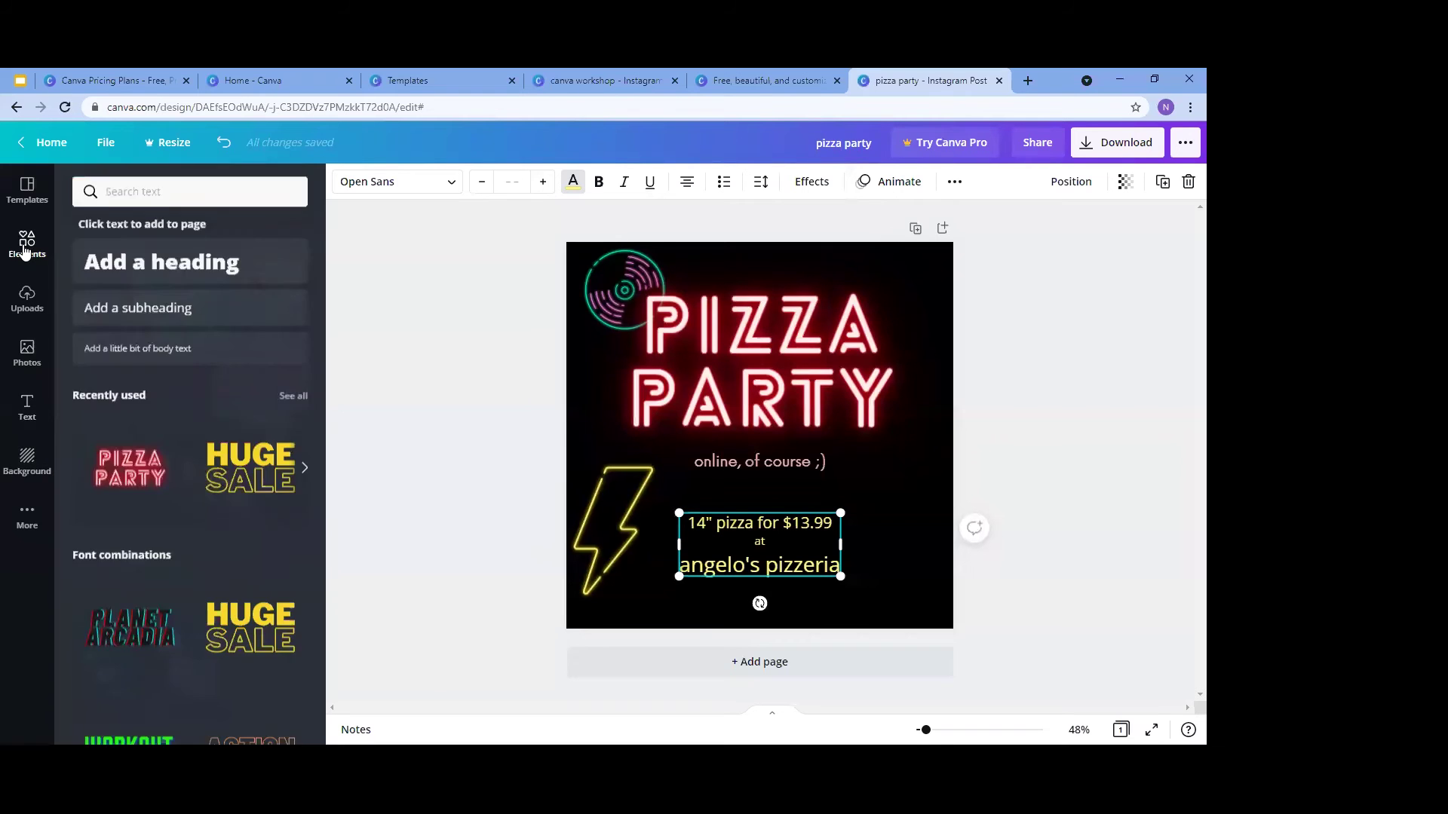
pyautogui.click(145, 187)
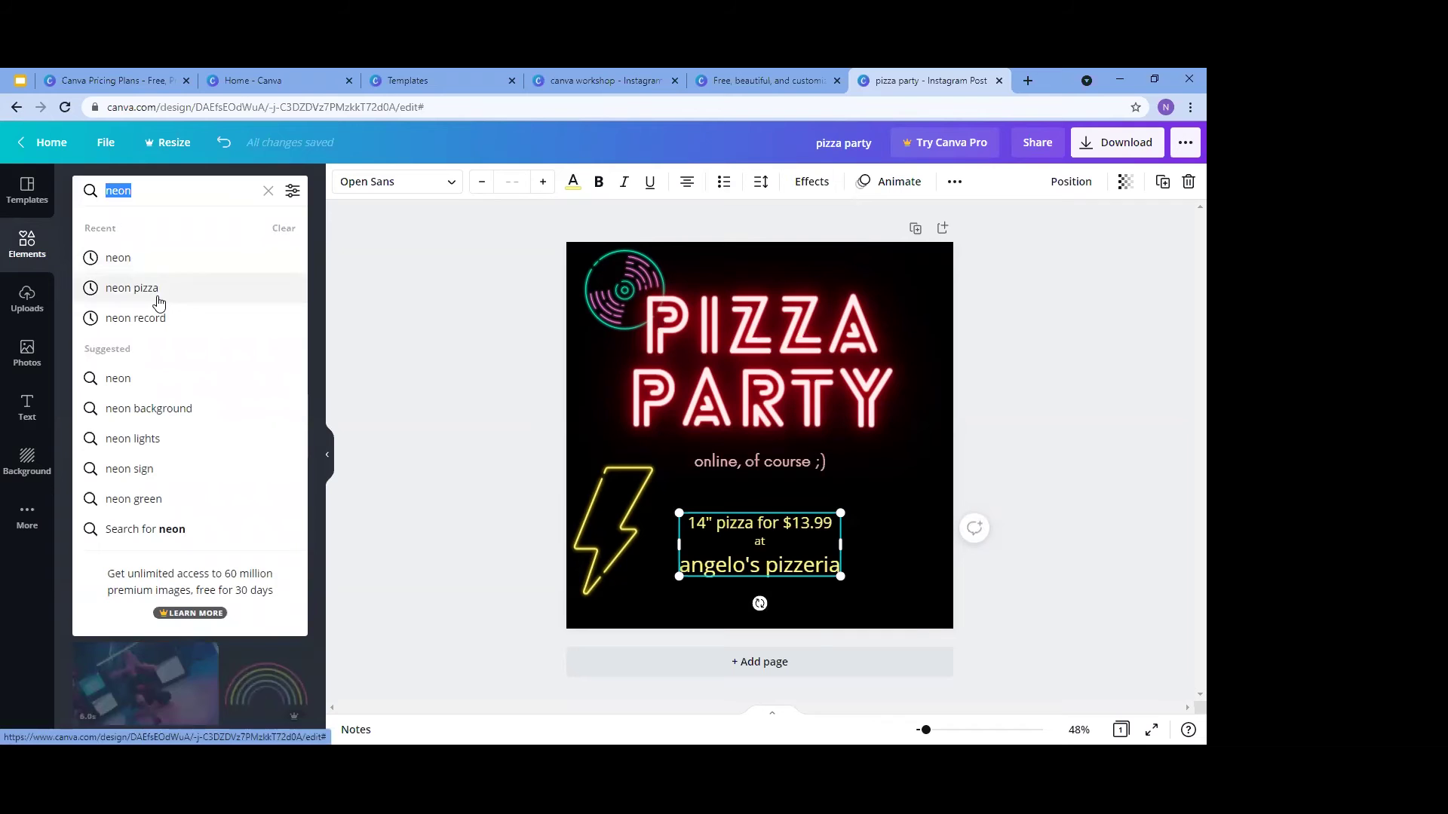
pyautogui.write('neo')
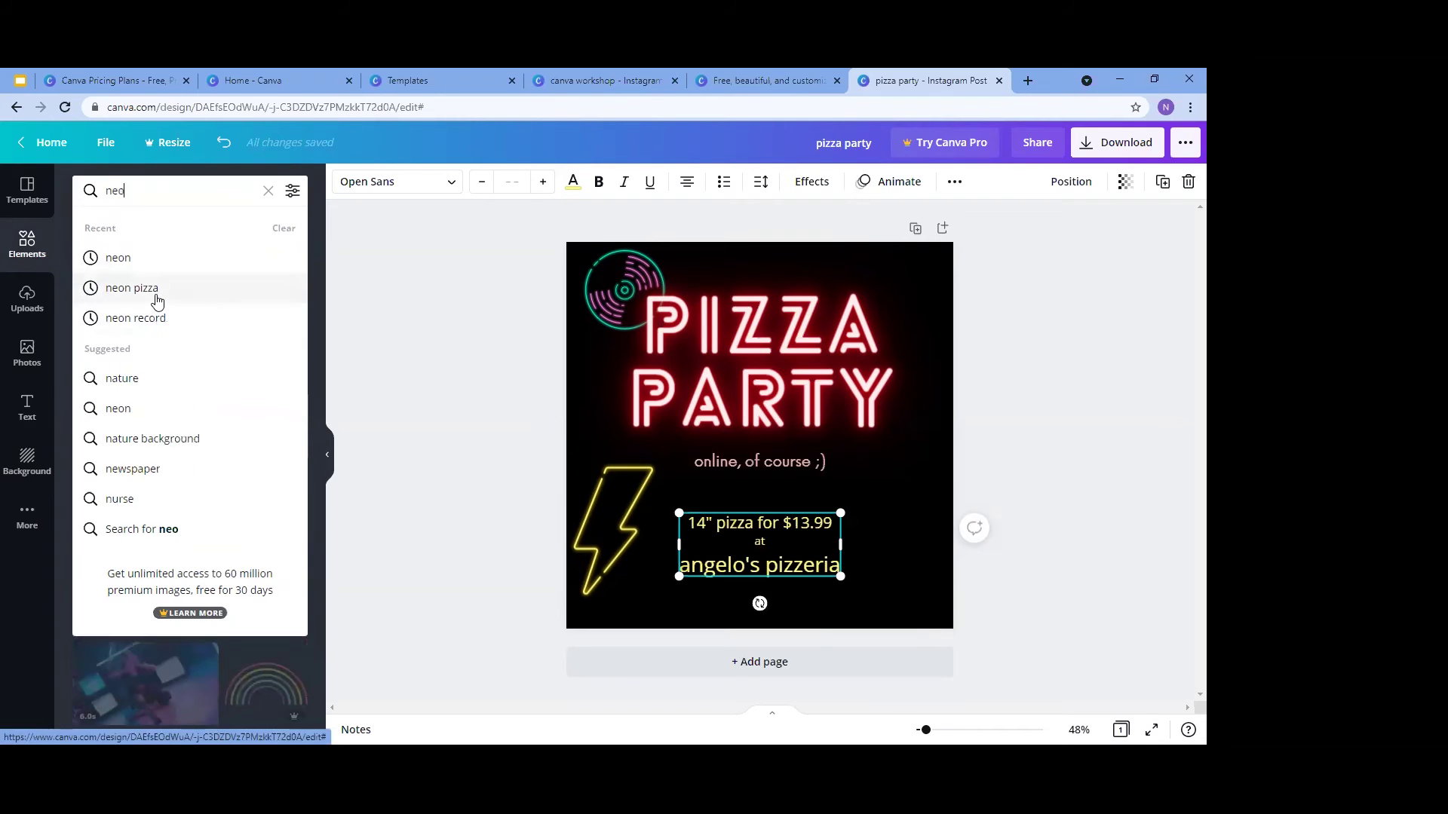
pyautogui.write('n pizza')
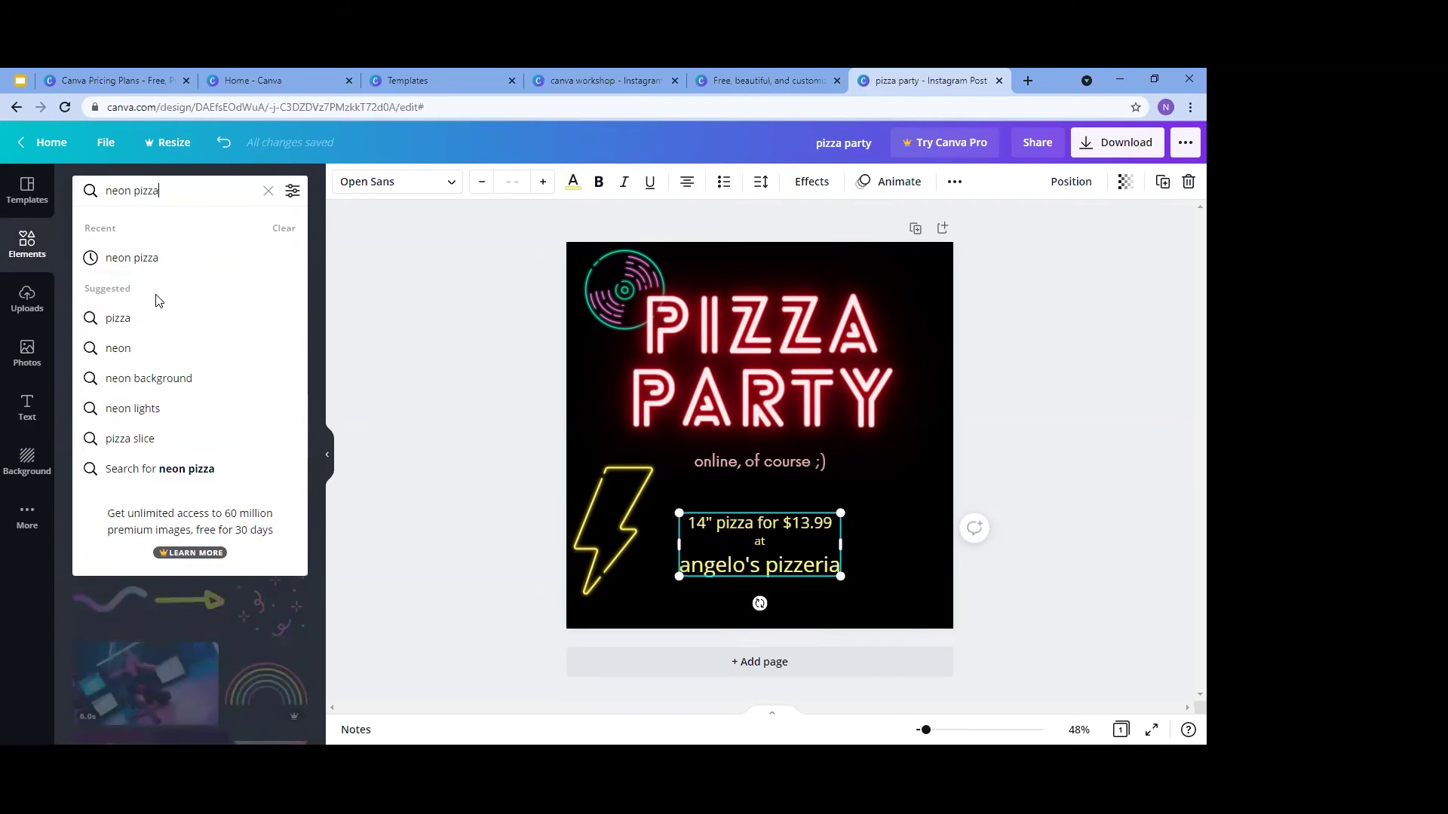
pyautogui.press('Return')
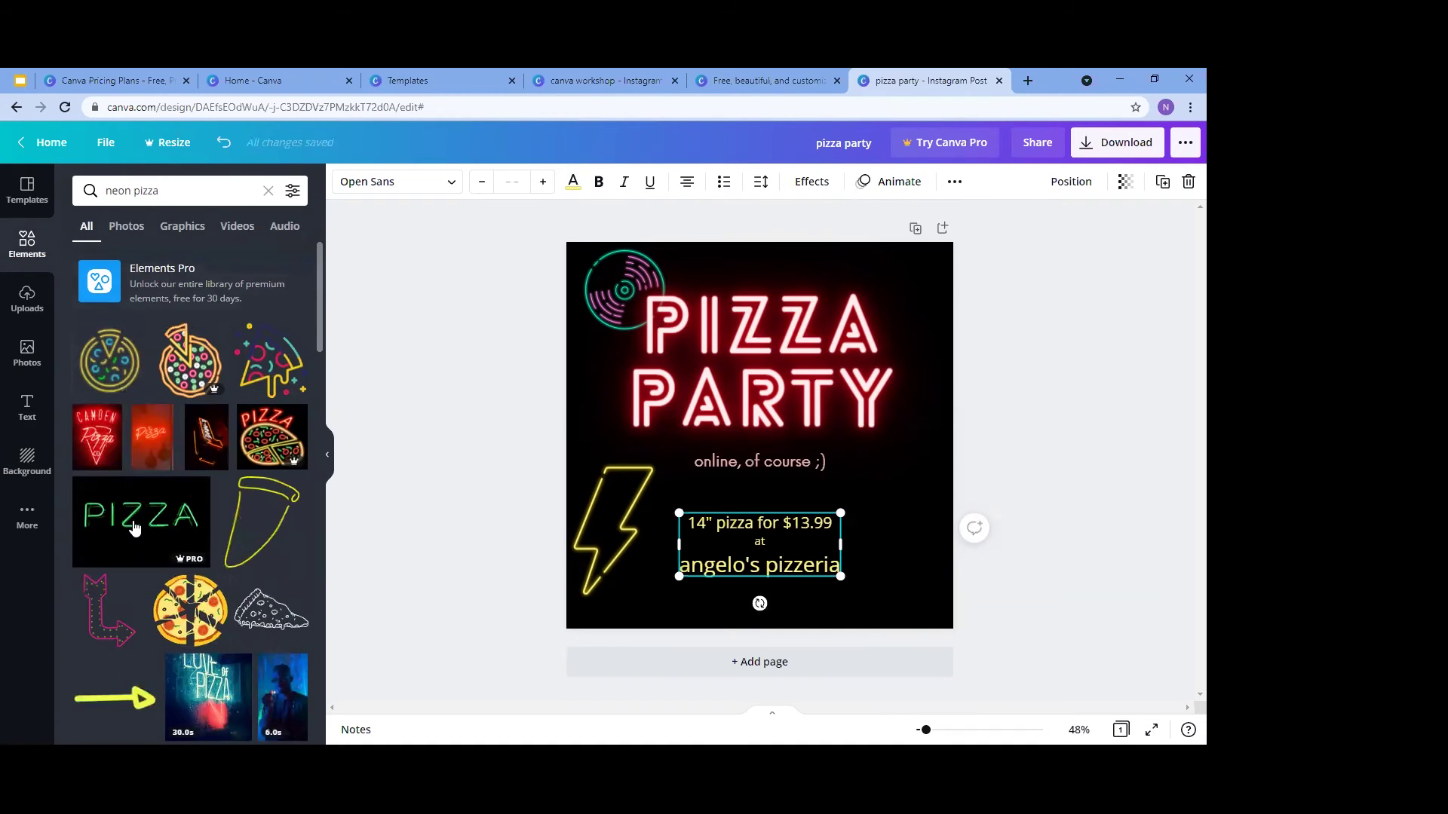
# Add the free animated neon pizza slice, shrink it and place it beside the final A of "PIZZA"
pyautogui.scroll(-1, 134, 527)
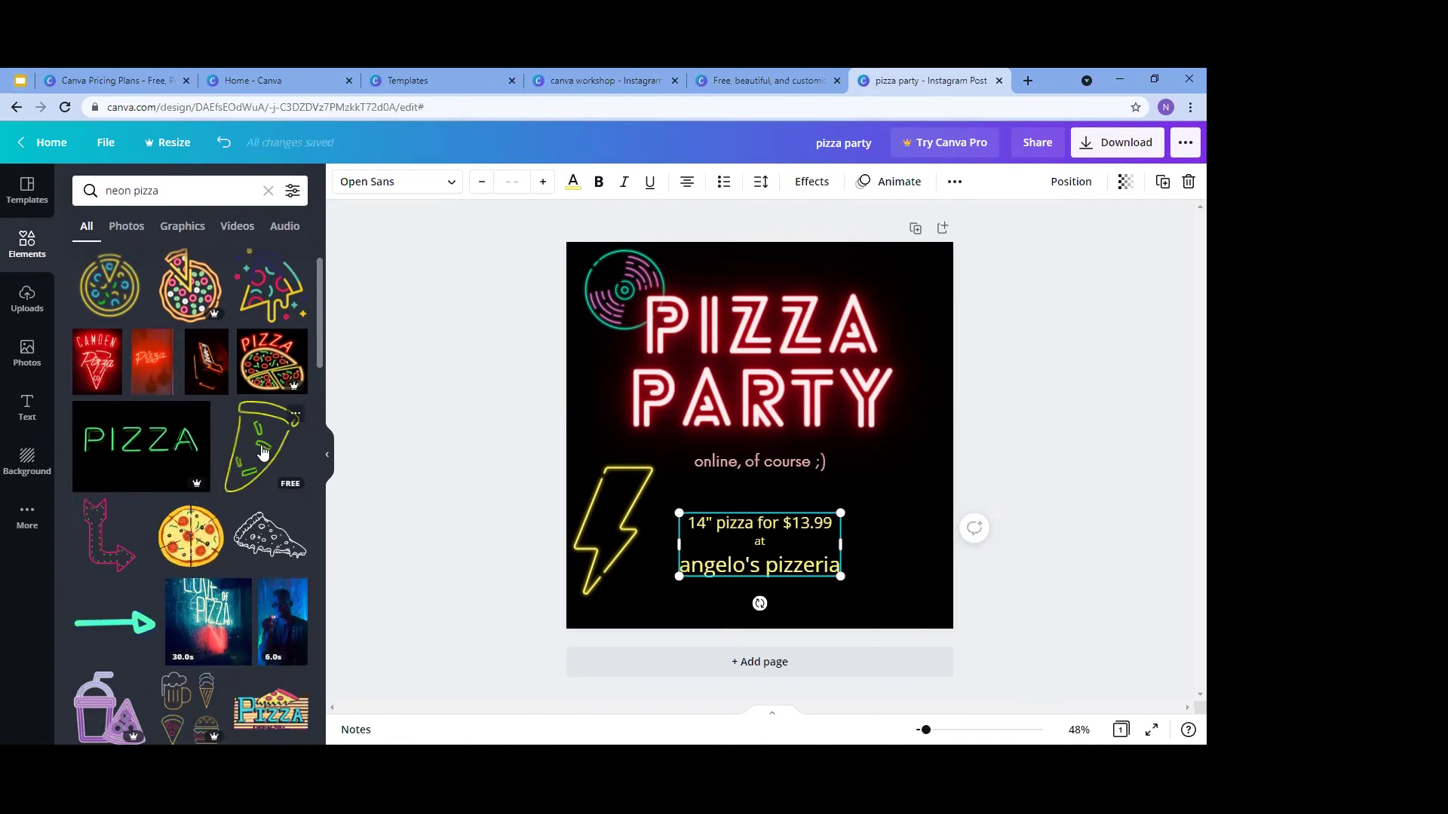
pyautogui.moveTo(425, 440); pyautogui.dragTo(825, 302)
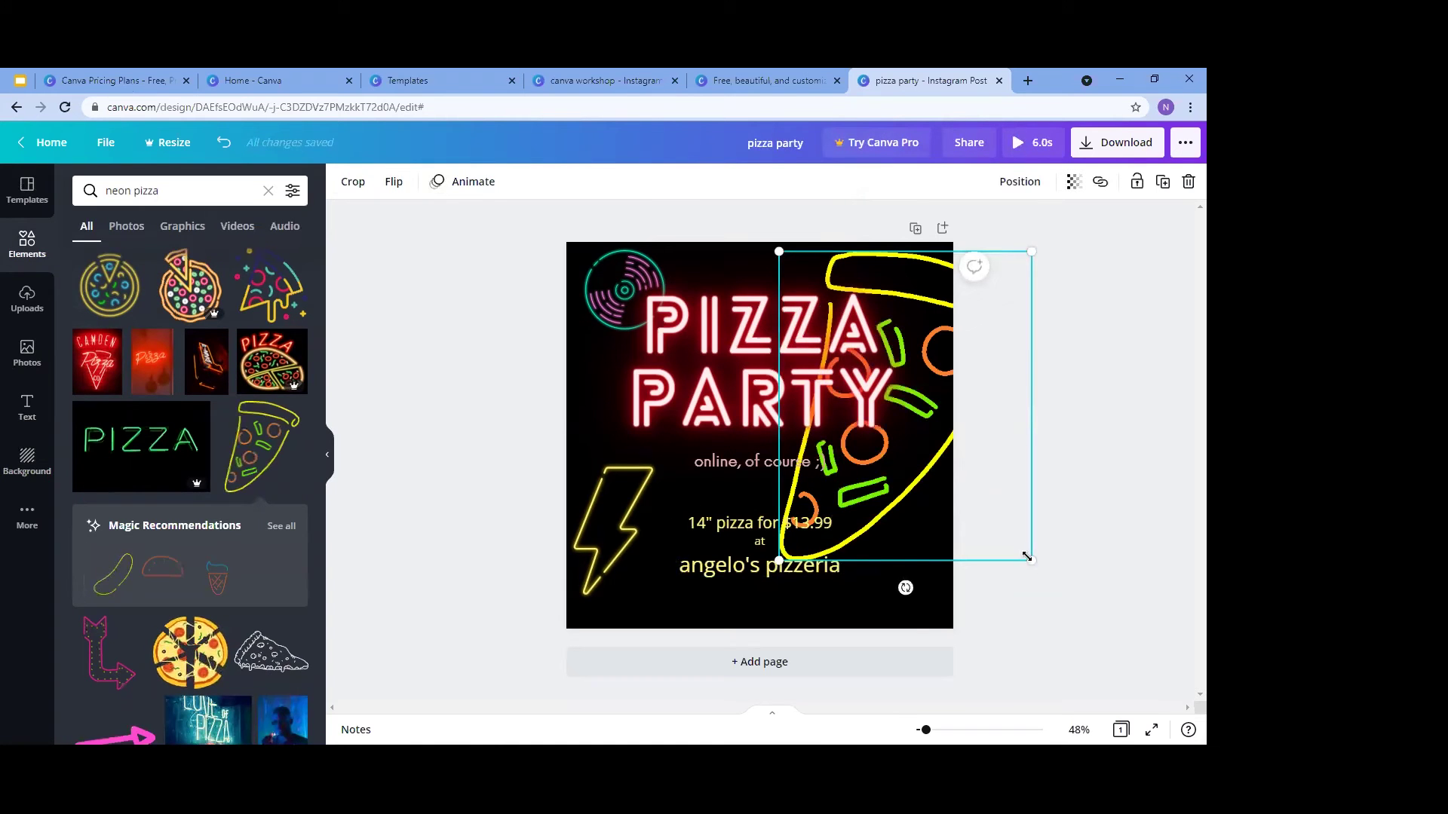
pyautogui.moveTo(1027, 555); pyautogui.dragTo(798, 356)
pyautogui.moveTo(809, 266); pyautogui.dragTo(900, 294)
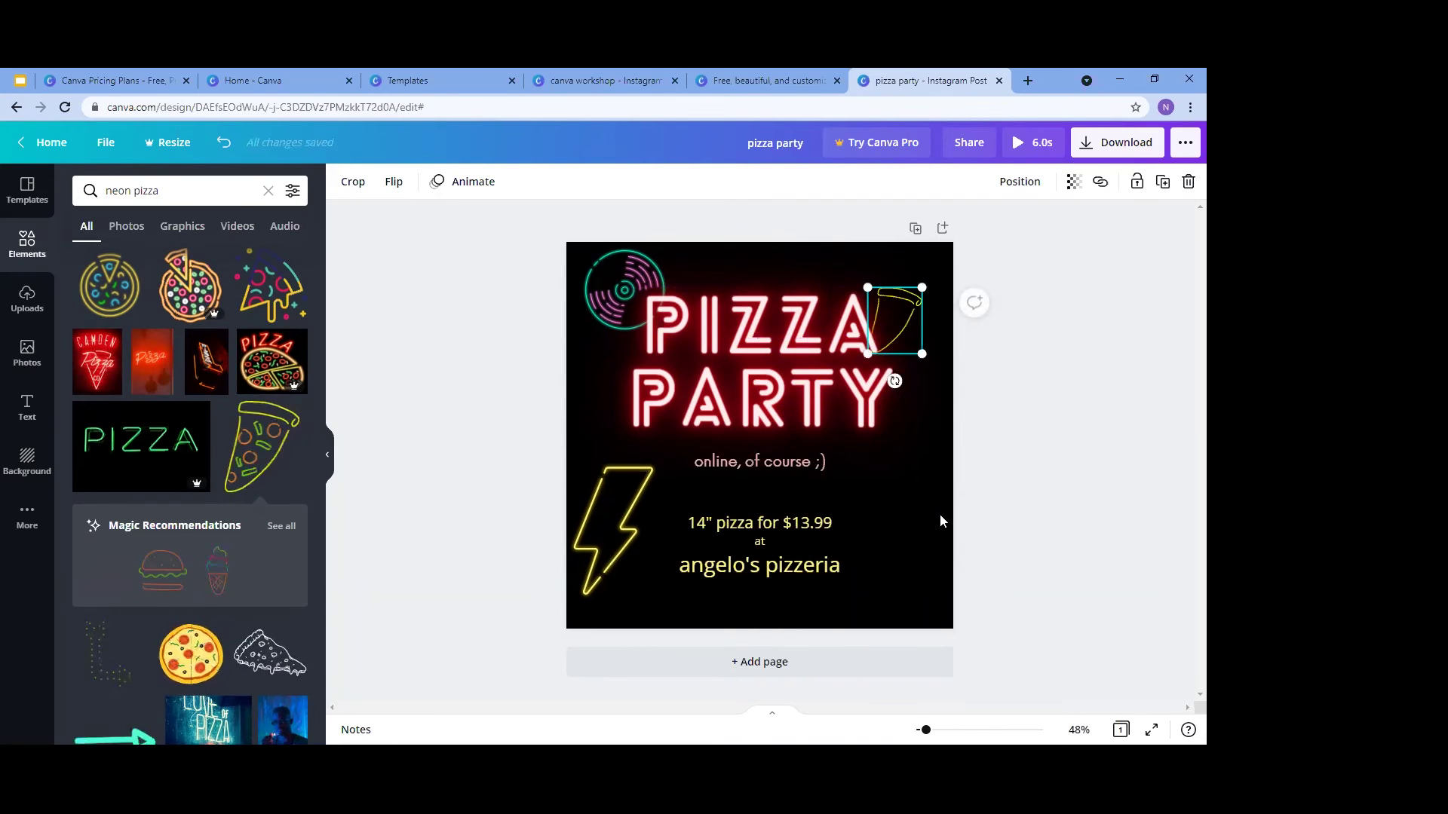
pyautogui.click(1047, 546)
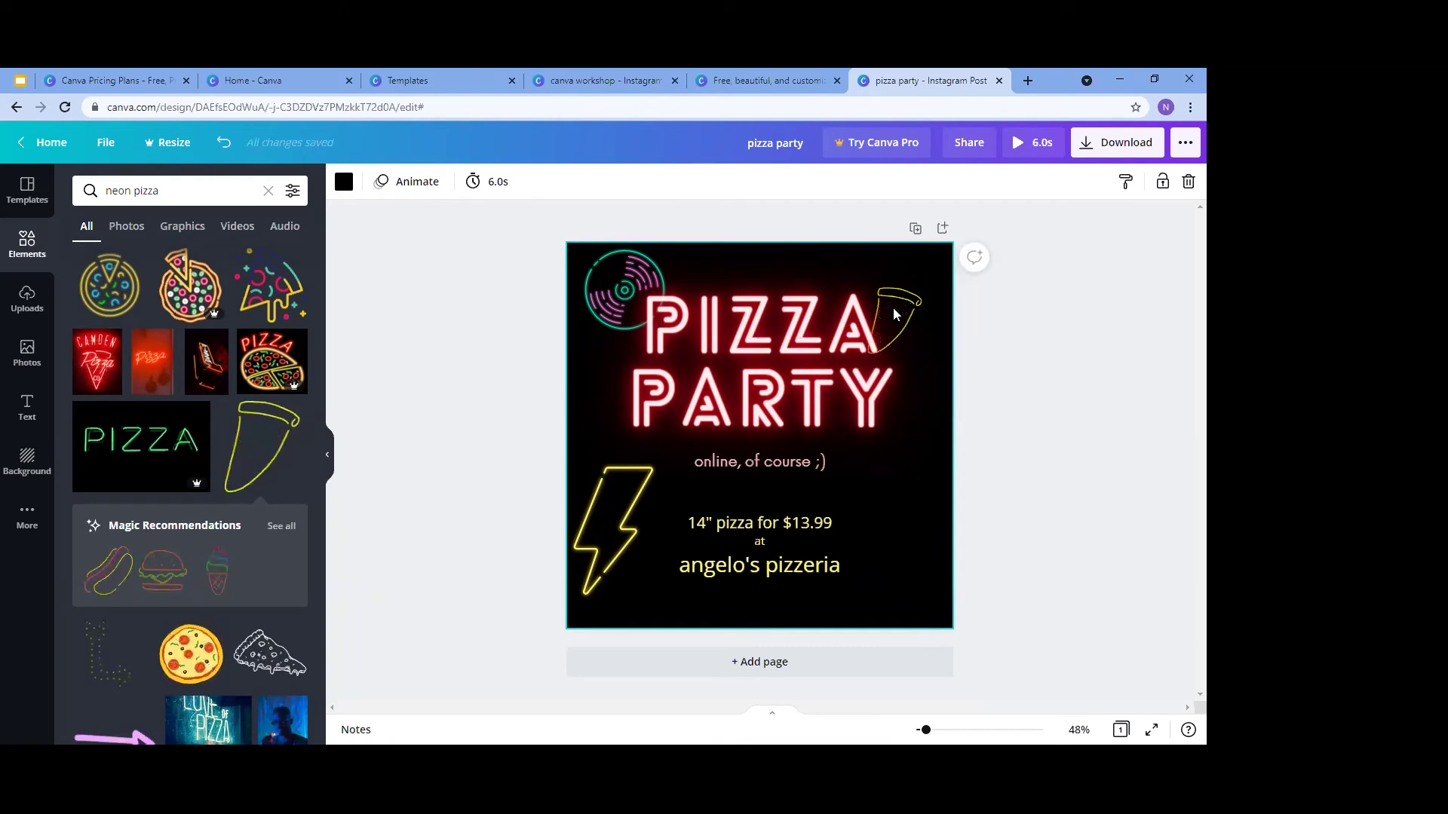
# Move the neon lightning bolt slightly inward from the post's left edge and flip it horizontally
pyautogui.click(627, 503)
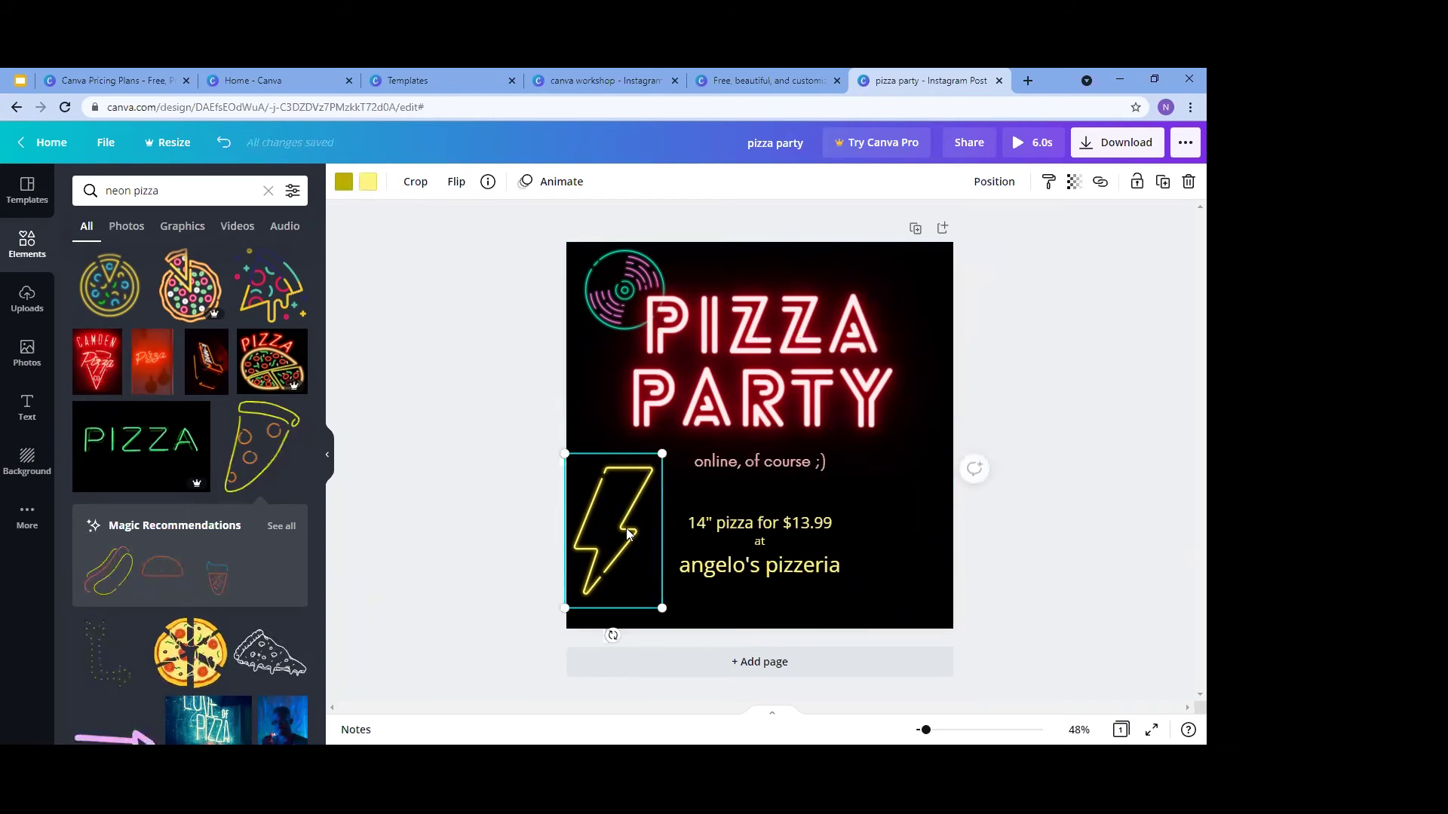
pyautogui.moveTo(634, 525); pyautogui.dragTo(657, 522)
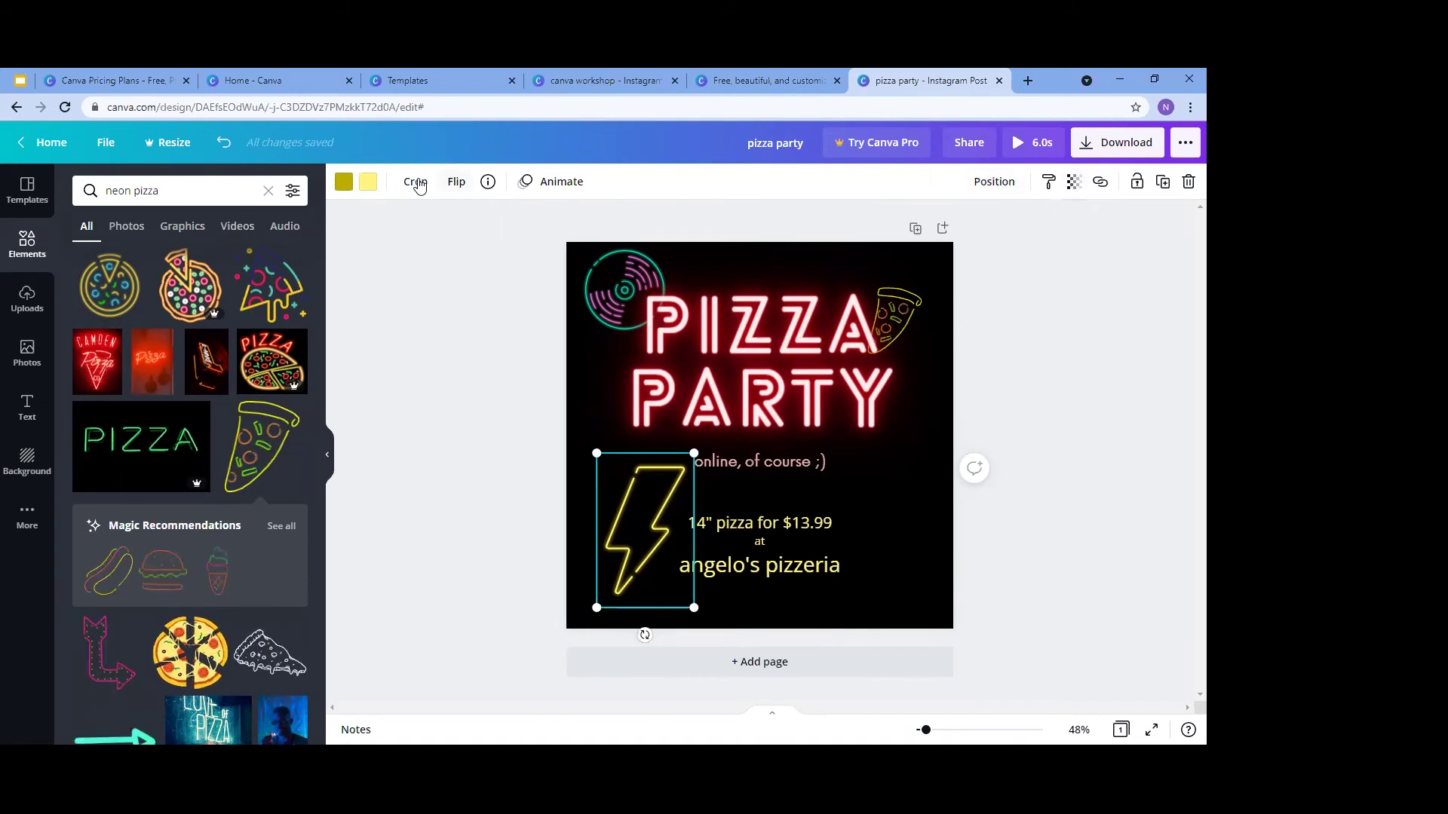
pyautogui.click(461, 183)
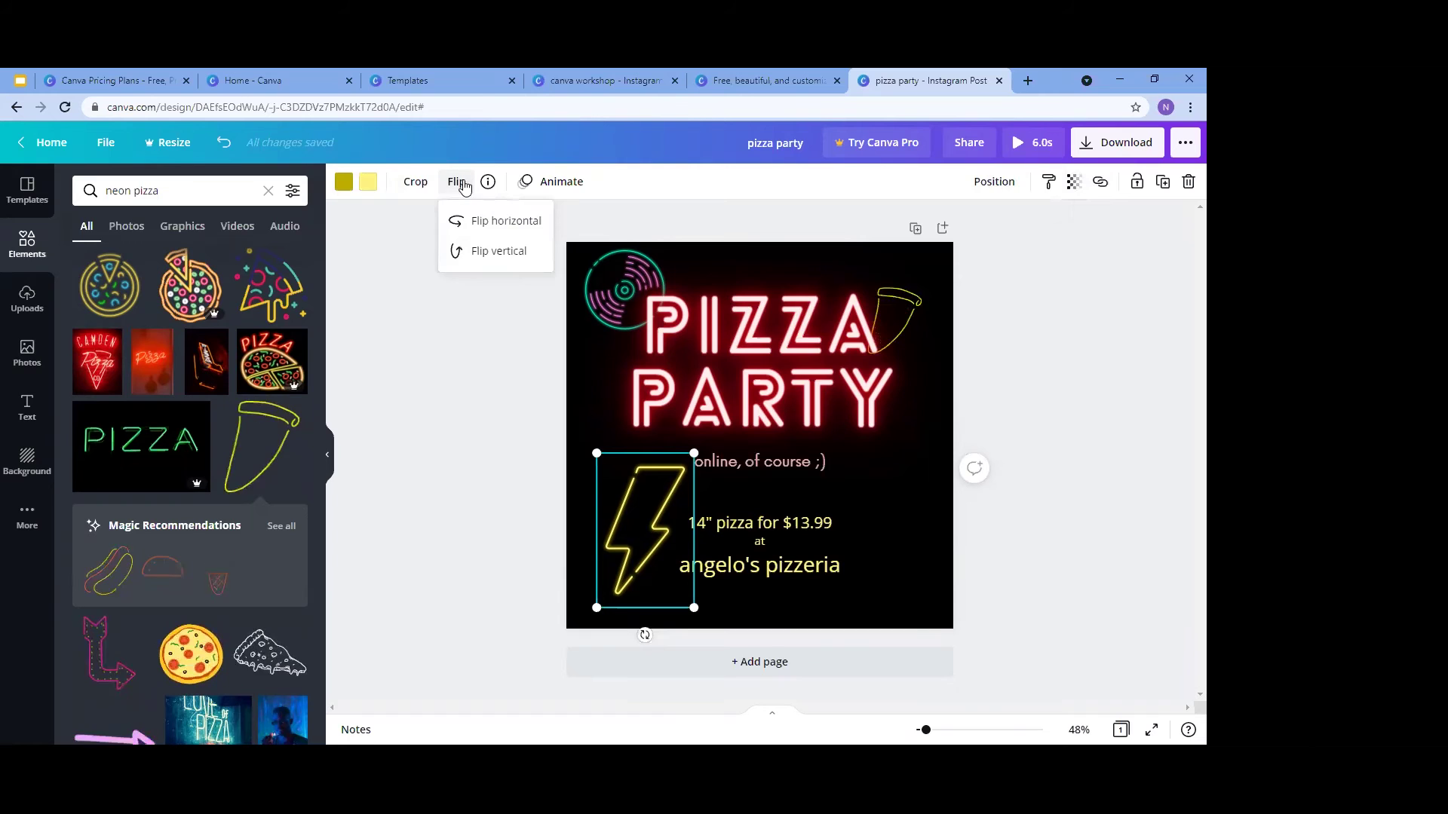
pyautogui.click(475, 225)
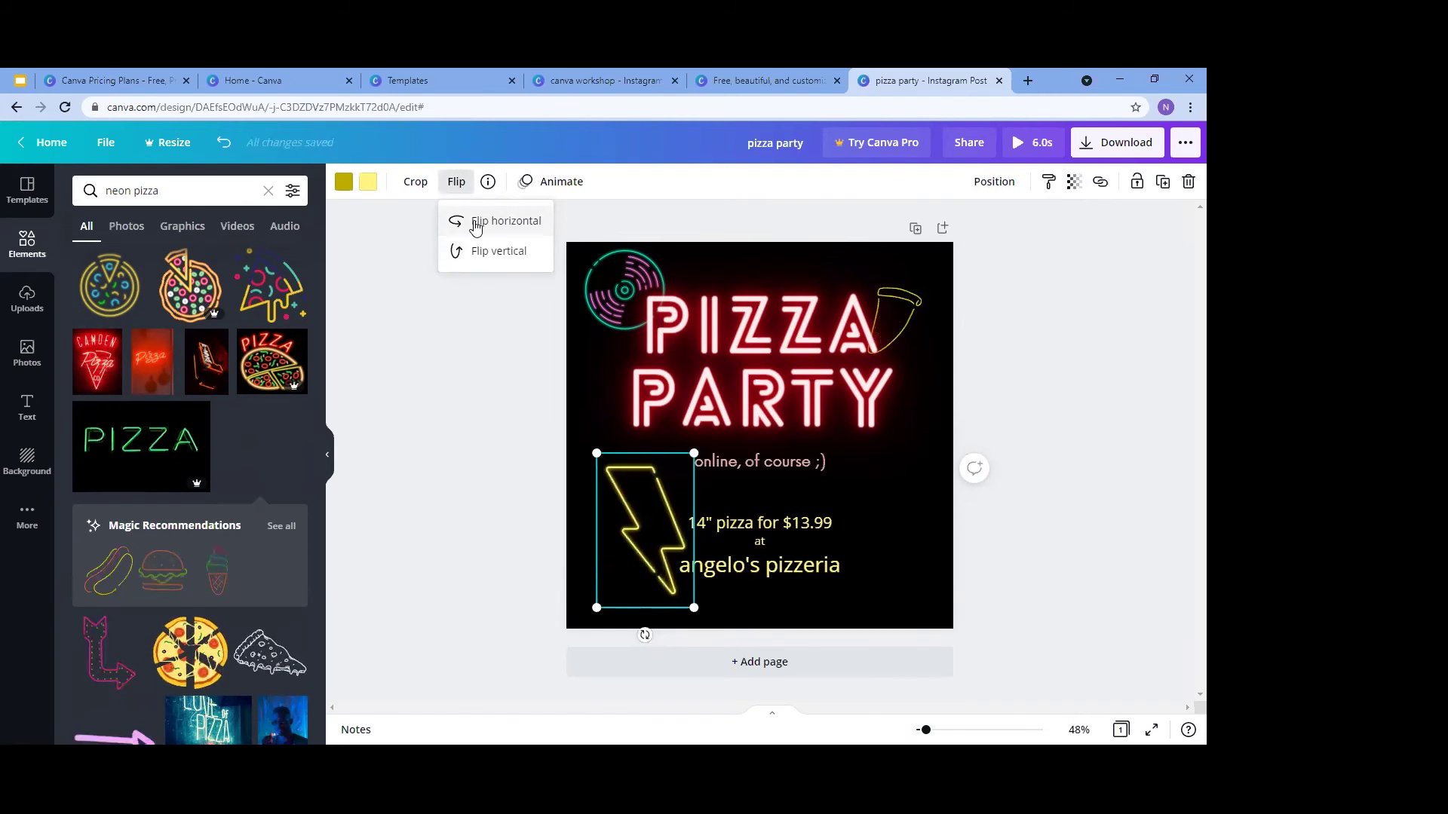
# Shrink the lightning bolt to about half its size and place it just left of the text lines
pyautogui.click(694, 609)
pyautogui.moveTo(695, 608); pyautogui.dragTo(629, 528)
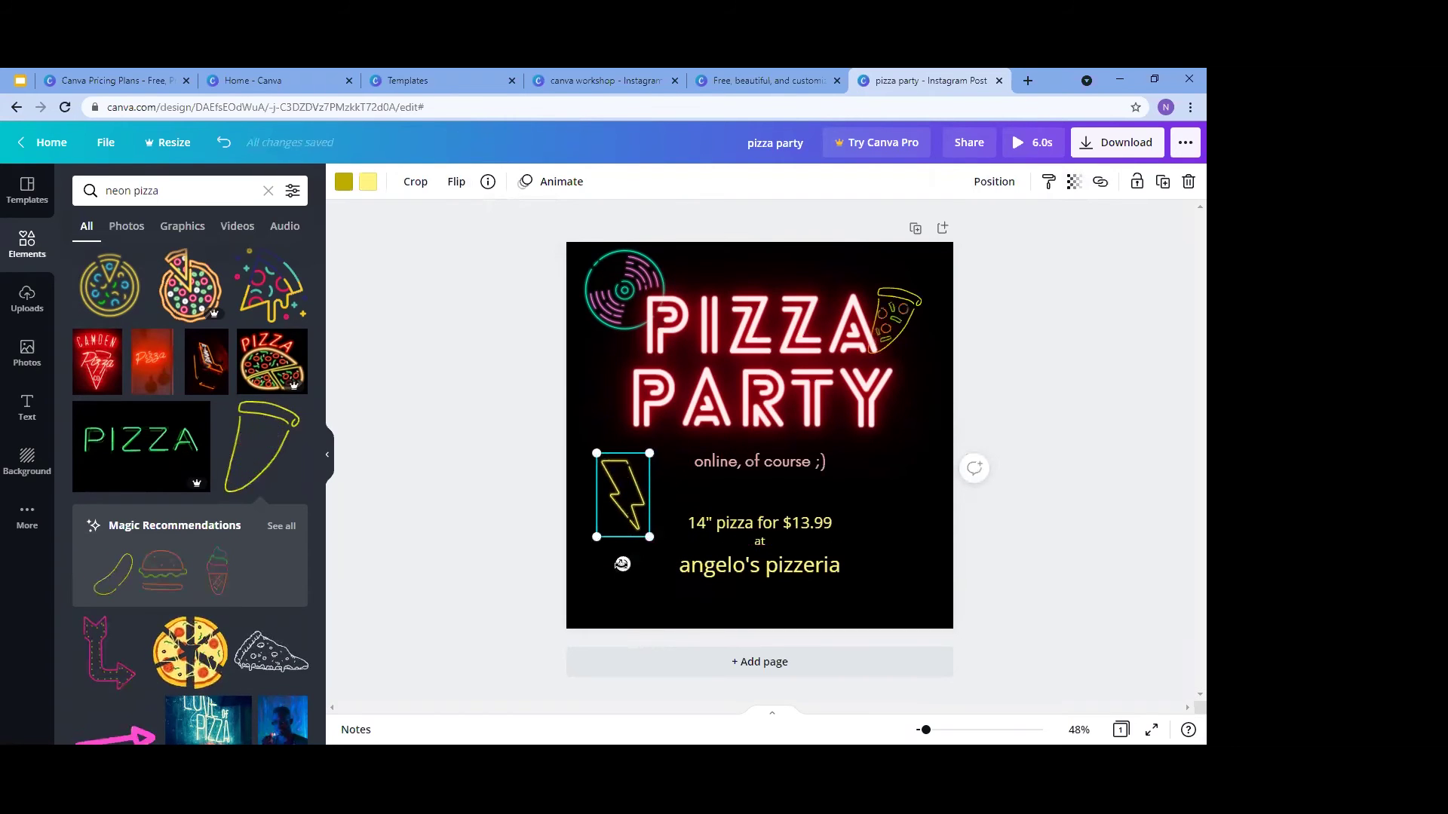
pyautogui.moveTo(624, 494); pyautogui.dragTo(646, 503)
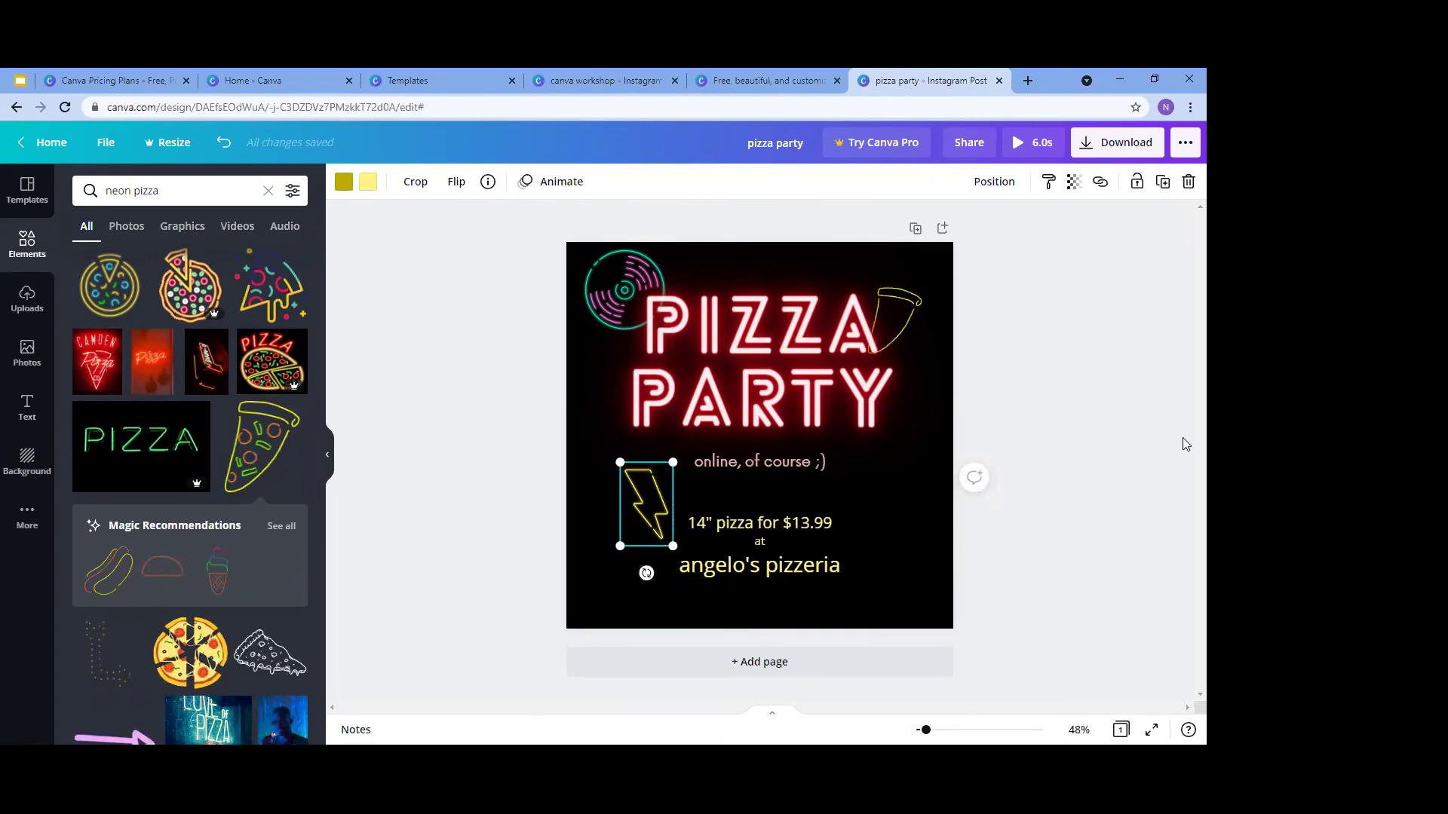
# Search the elements library for "thin crayon line"
pyautogui.click(211, 187)
pyautogui.hotkey('ctrl', 'a')
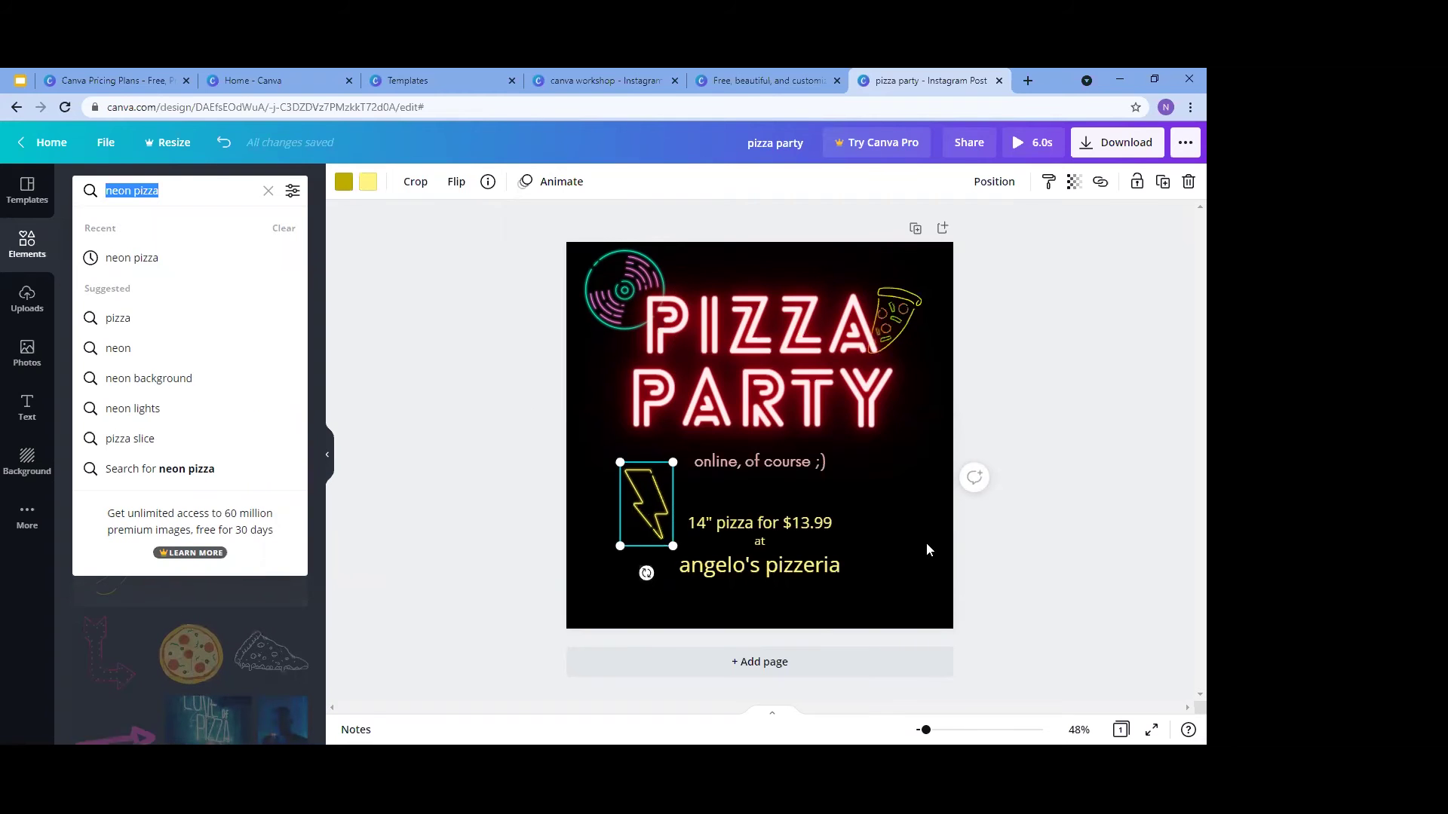
pyautogui.write('thin crayon line')
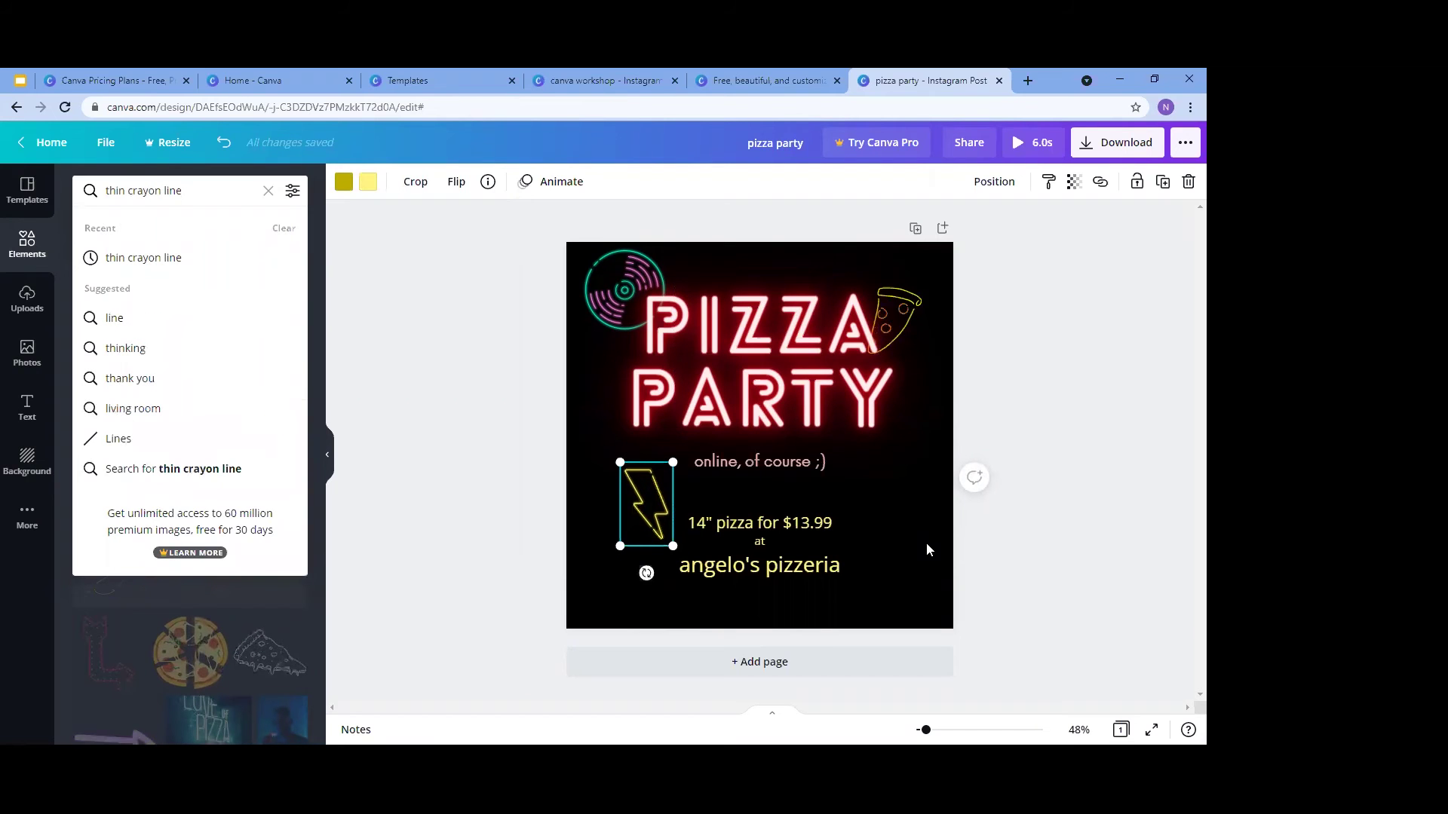
pyautogui.press('Return')
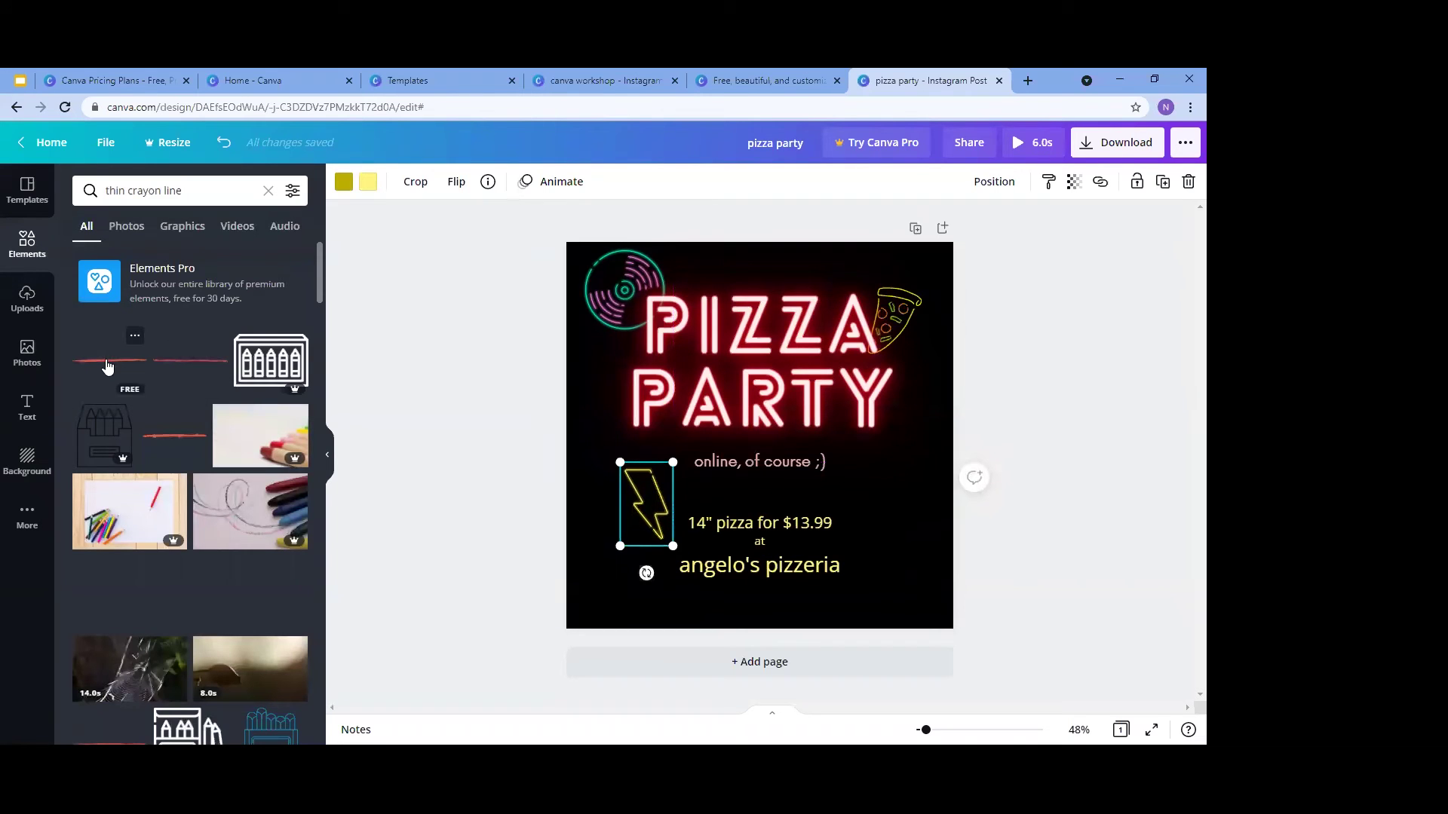
# Place the free red crayon line above the "PIZZA" title and recolor it pink #ff85ea
pyautogui.moveTo(107, 366); pyautogui.dragTo(289, 343)
pyautogui.moveTo(553, 325); pyautogui.dragTo(713, 303)
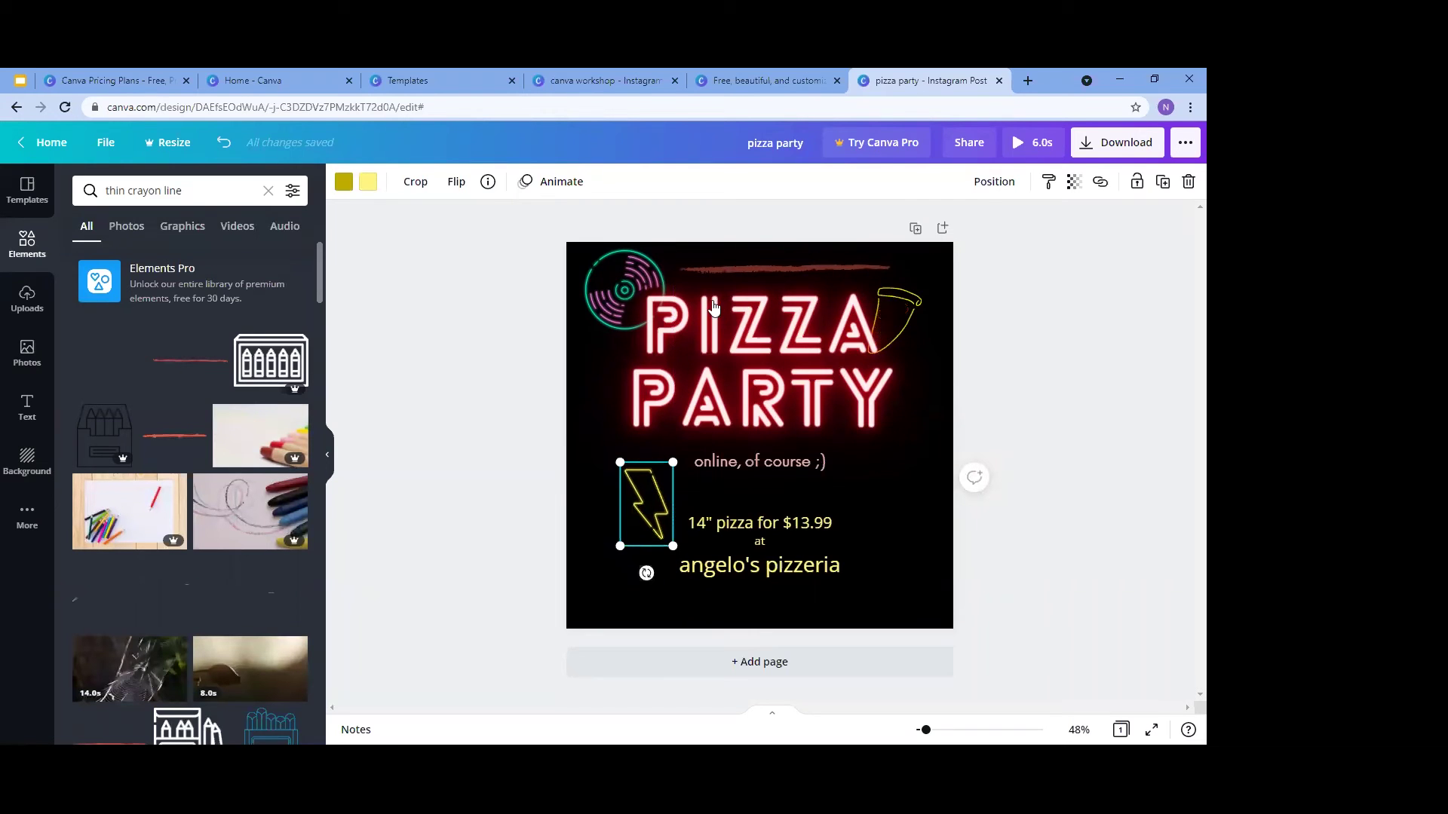
pyautogui.click(716, 269)
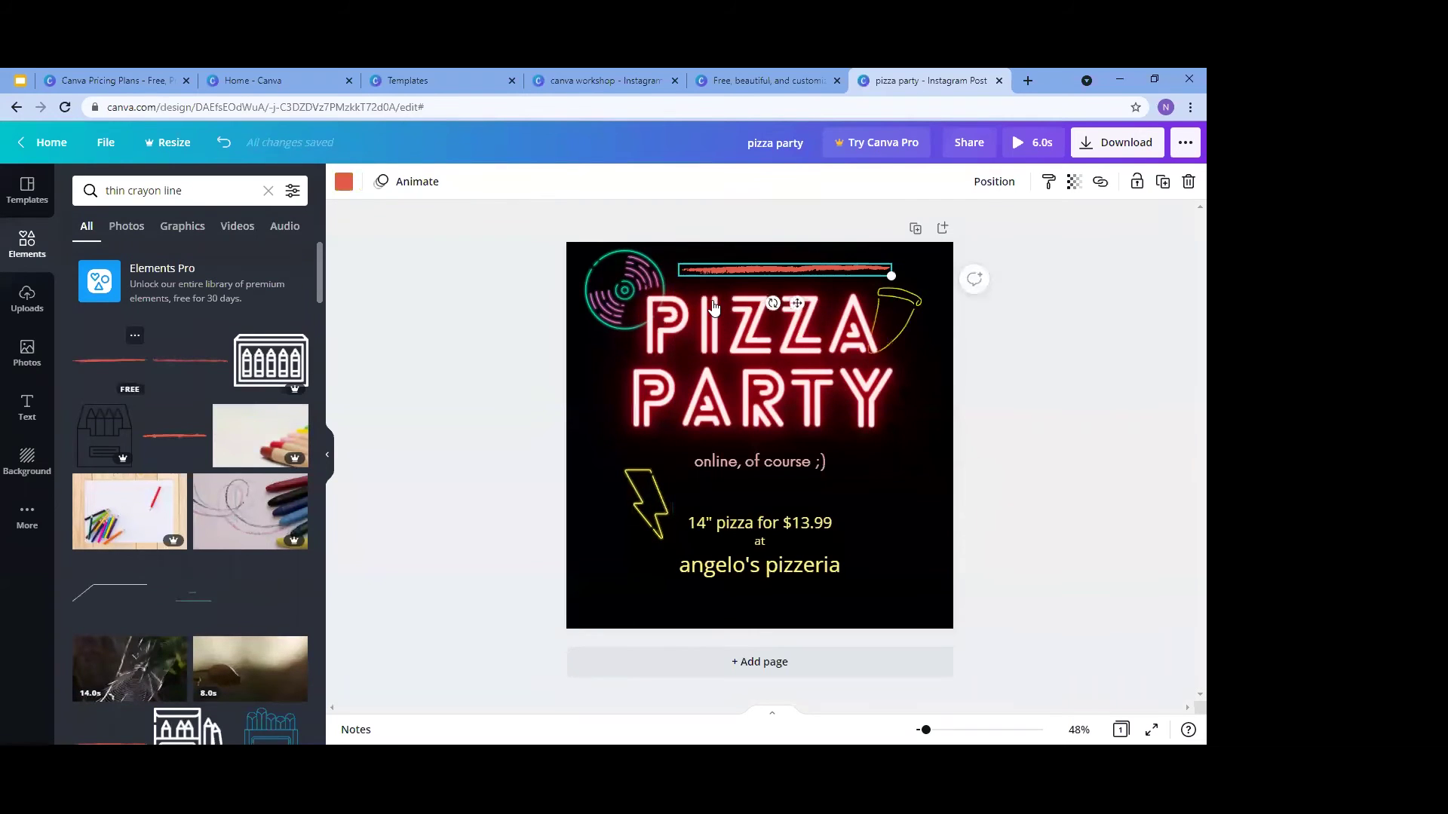
pyautogui.click(345, 184)
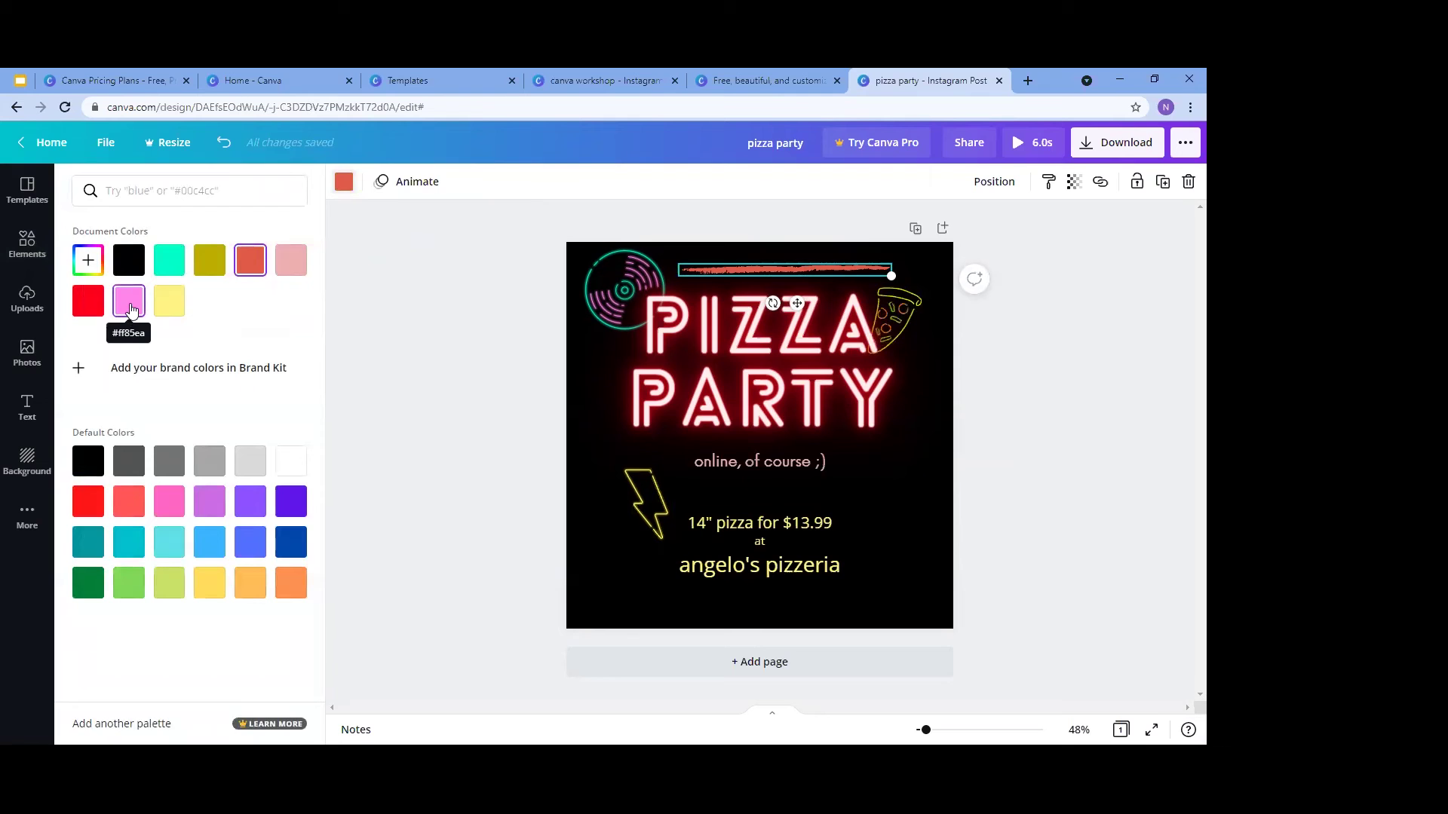
pyautogui.click(130, 309)
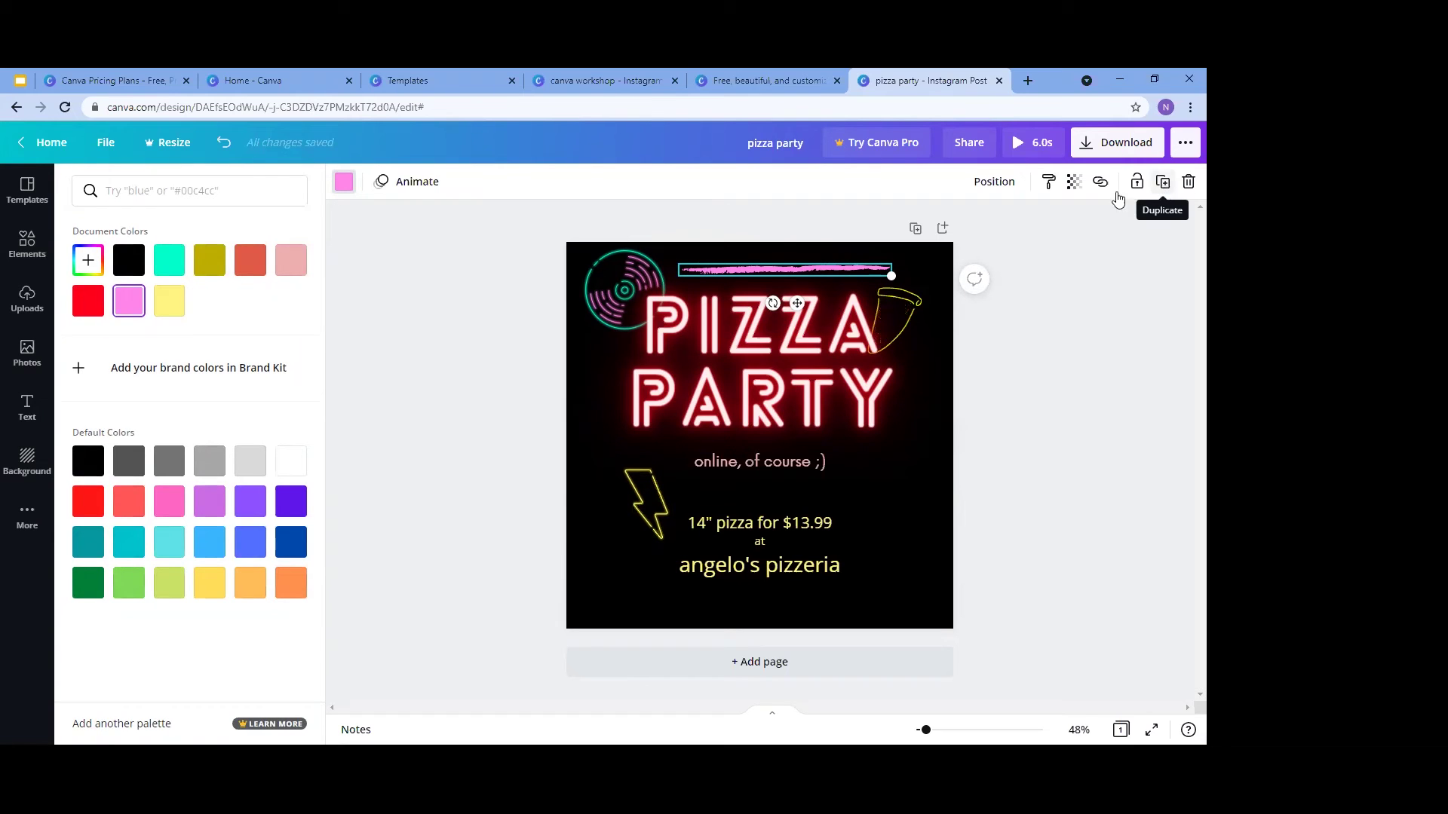
# Make three duplicates of the pink crayon line
pyautogui.click(1160, 185)
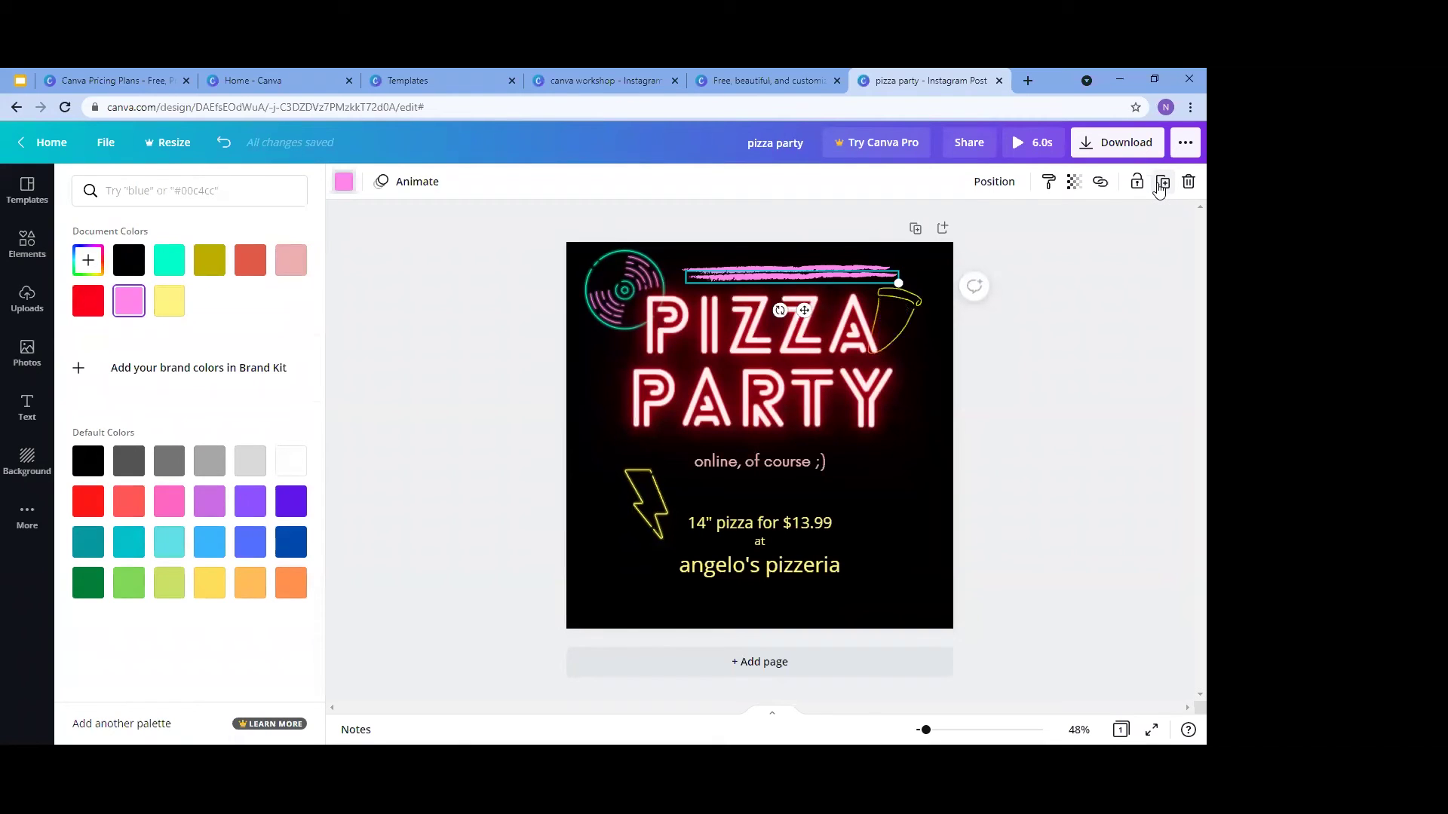
pyautogui.click(1159, 185)
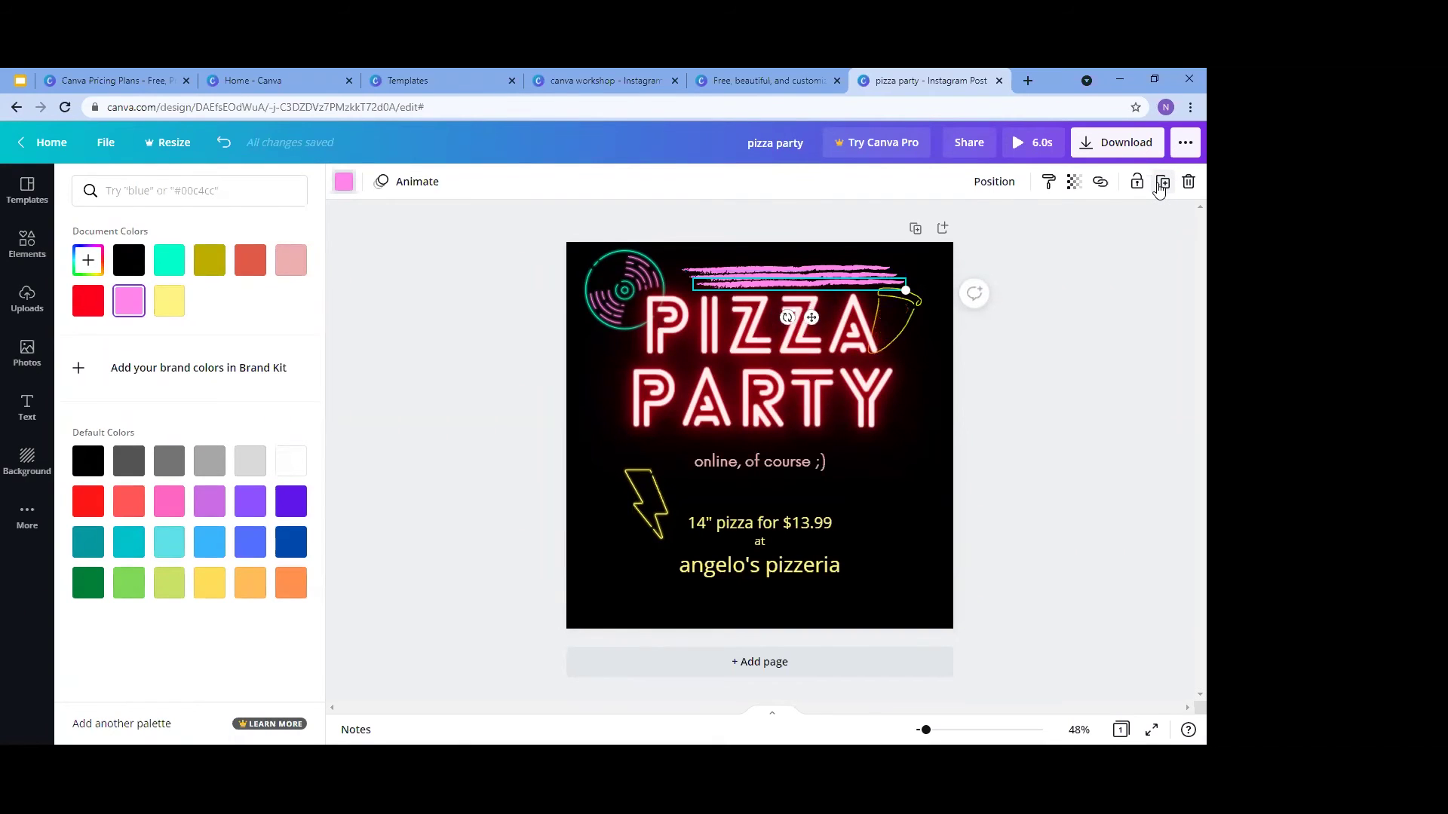
pyautogui.click(1160, 185)
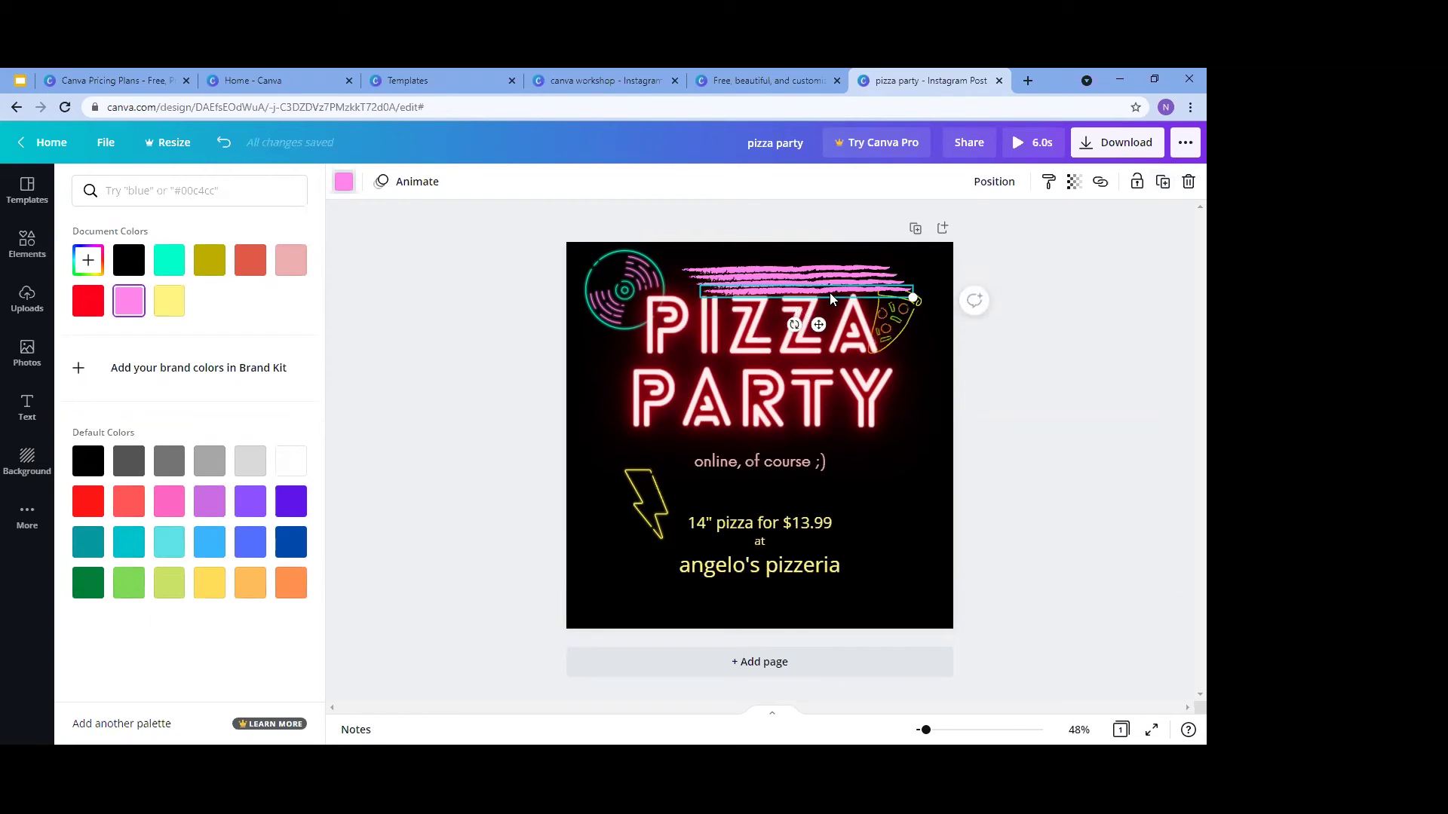
# Rotate the lowest duplicate of the pink line to vertical and place it along the post's right edge, below the pizza slice
pyautogui.moveTo(901, 291); pyautogui.dragTo(1003, 420)
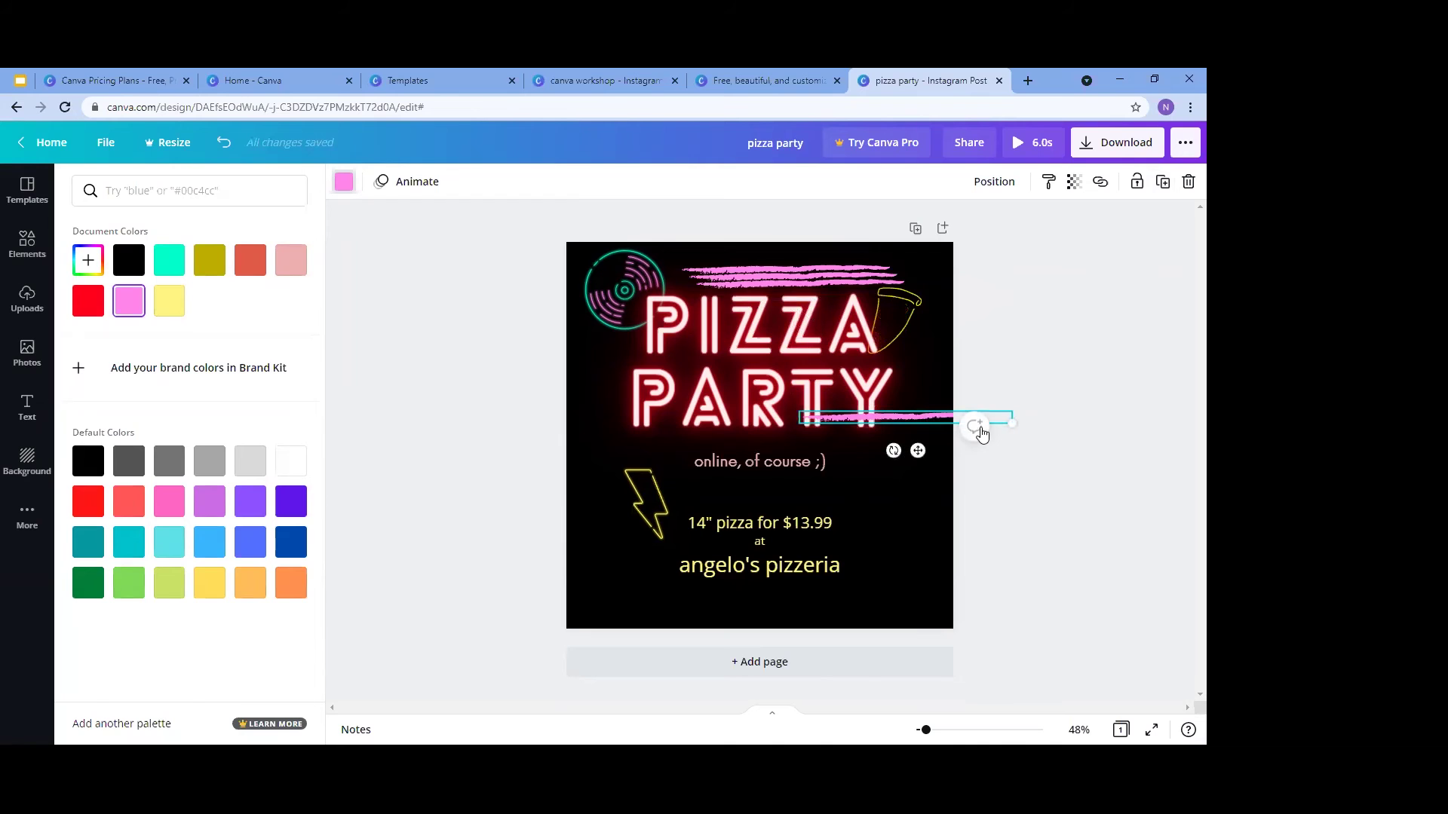
pyautogui.moveTo(895, 451)
pyautogui.mouseDown()
pyautogui.moveTo(873, 428)
pyautogui.moveTo(898, 394)
pyautogui.moveTo(854, 446)
pyautogui.moveTo(791, 473)
pyautogui.moveTo(822, 475)
pyautogui.moveTo(848, 428)
pyautogui.mouseUp()
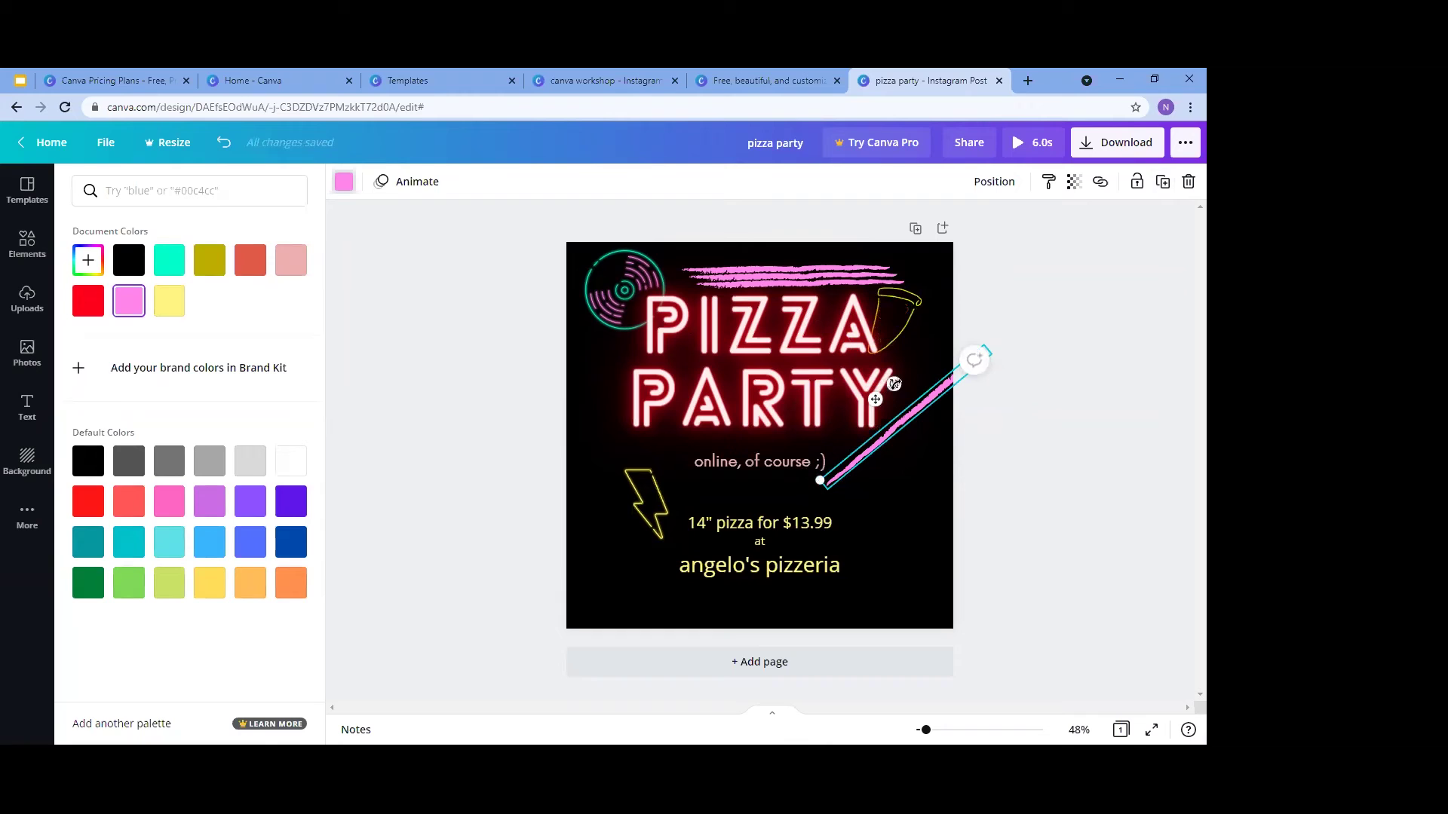
pyautogui.moveTo(893, 385); pyautogui.dragTo(872, 406)
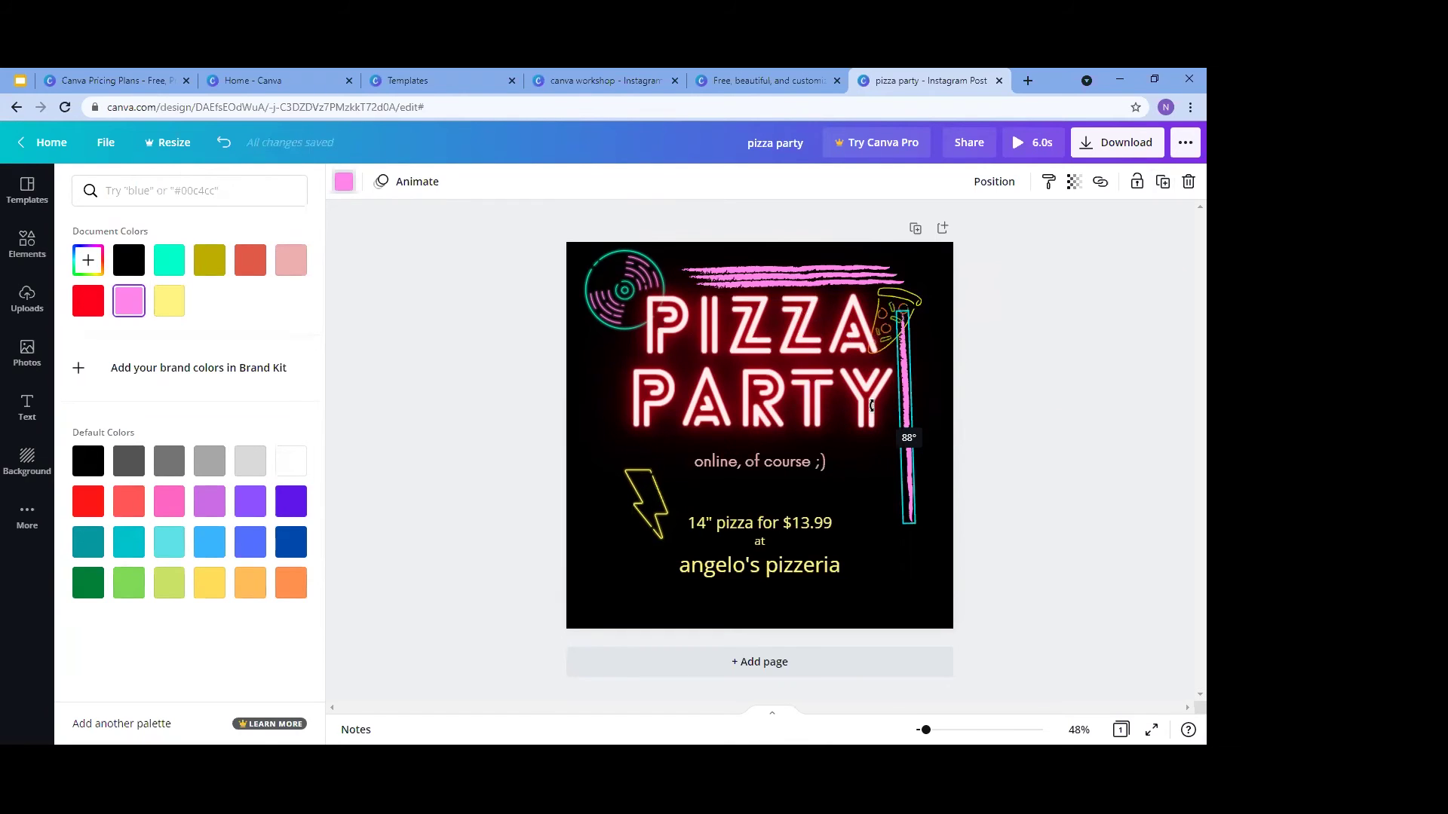
pyautogui.moveTo(869, 404); pyautogui.dragTo(872, 405)
pyautogui.moveTo(965, 417)
pyautogui.mouseDown()
pyautogui.moveTo(906, 454)
pyautogui.moveTo(923, 453)
pyautogui.mouseUp()
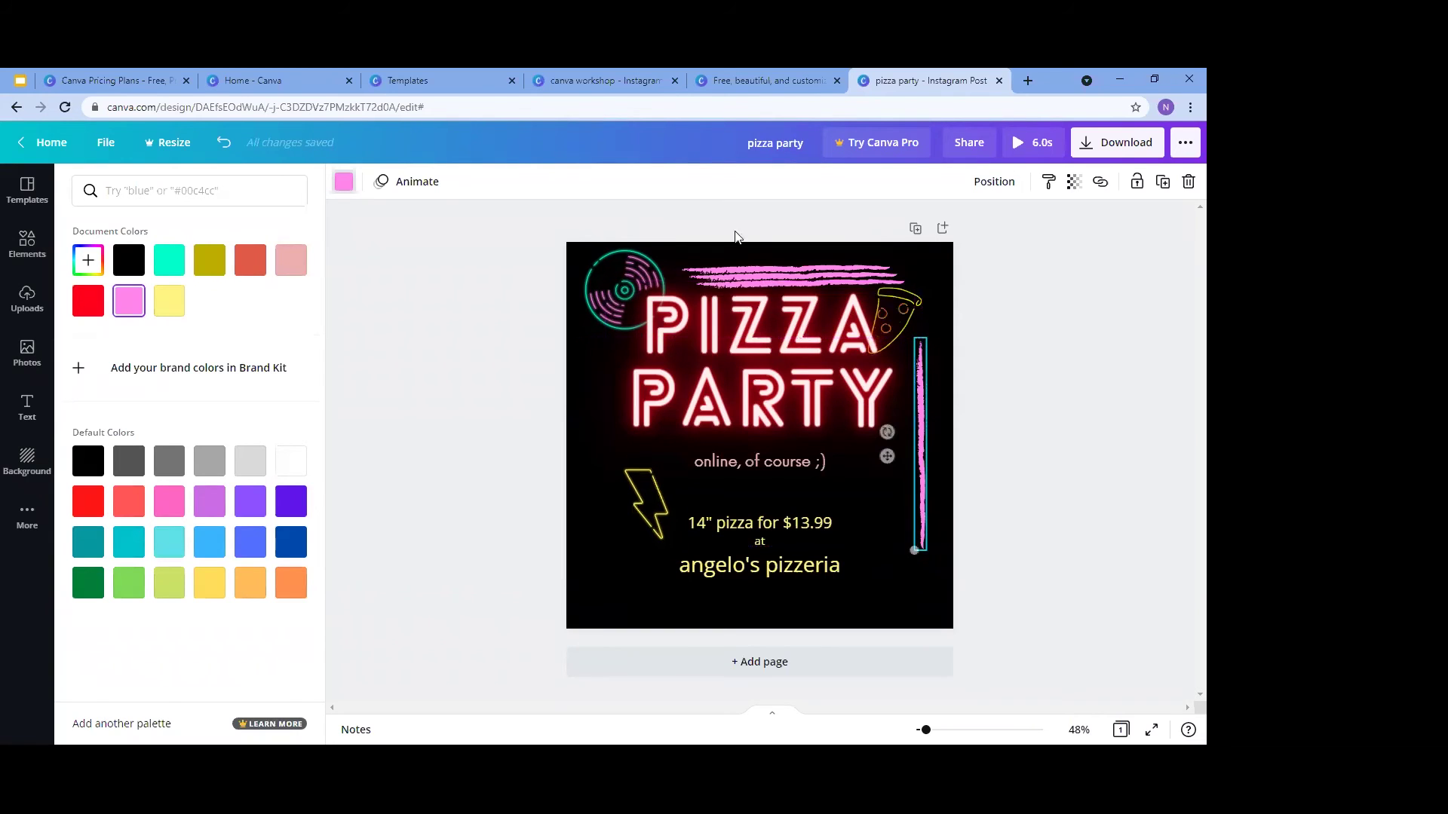
# Place one pink line copy below "angelo's pizzeria", slightly enlarged, and set another vertically along the post's left edge
pyautogui.click(817, 283)
pyautogui.moveTo(816, 282)
pyautogui.mouseDown()
pyautogui.moveTo(789, 447)
pyautogui.moveTo(799, 585)
pyautogui.moveTo(775, 586)
pyautogui.mouseUp()
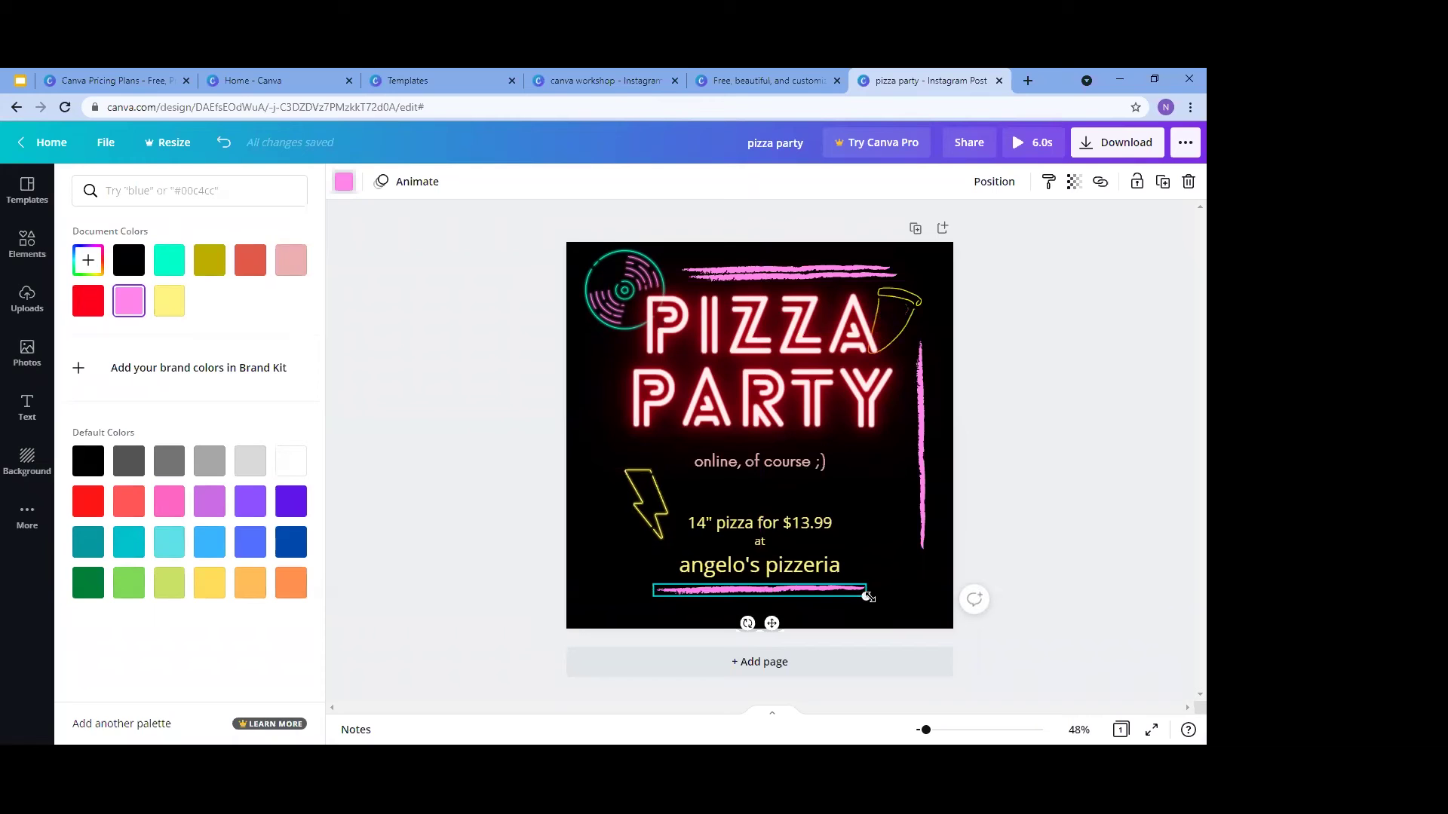
pyautogui.moveTo(866, 596)
pyautogui.mouseDown()
pyautogui.moveTo(890, 598)
pyautogui.moveTo(834, 597)
pyautogui.mouseUp()
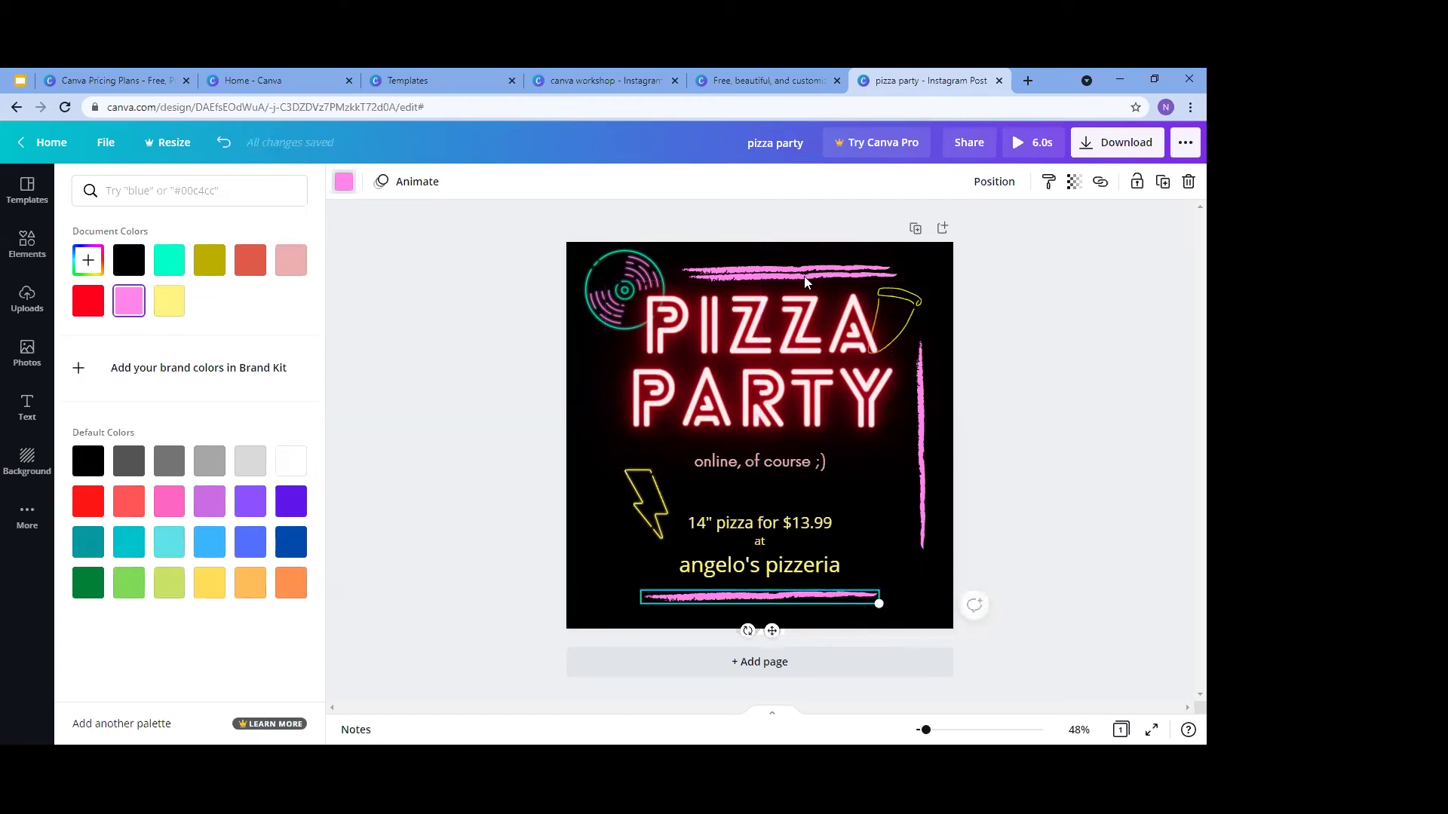
pyautogui.moveTo(804, 276)
pyautogui.mouseDown()
pyautogui.moveTo(729, 407)
pyautogui.moveTo(684, 450)
pyautogui.mouseUp()
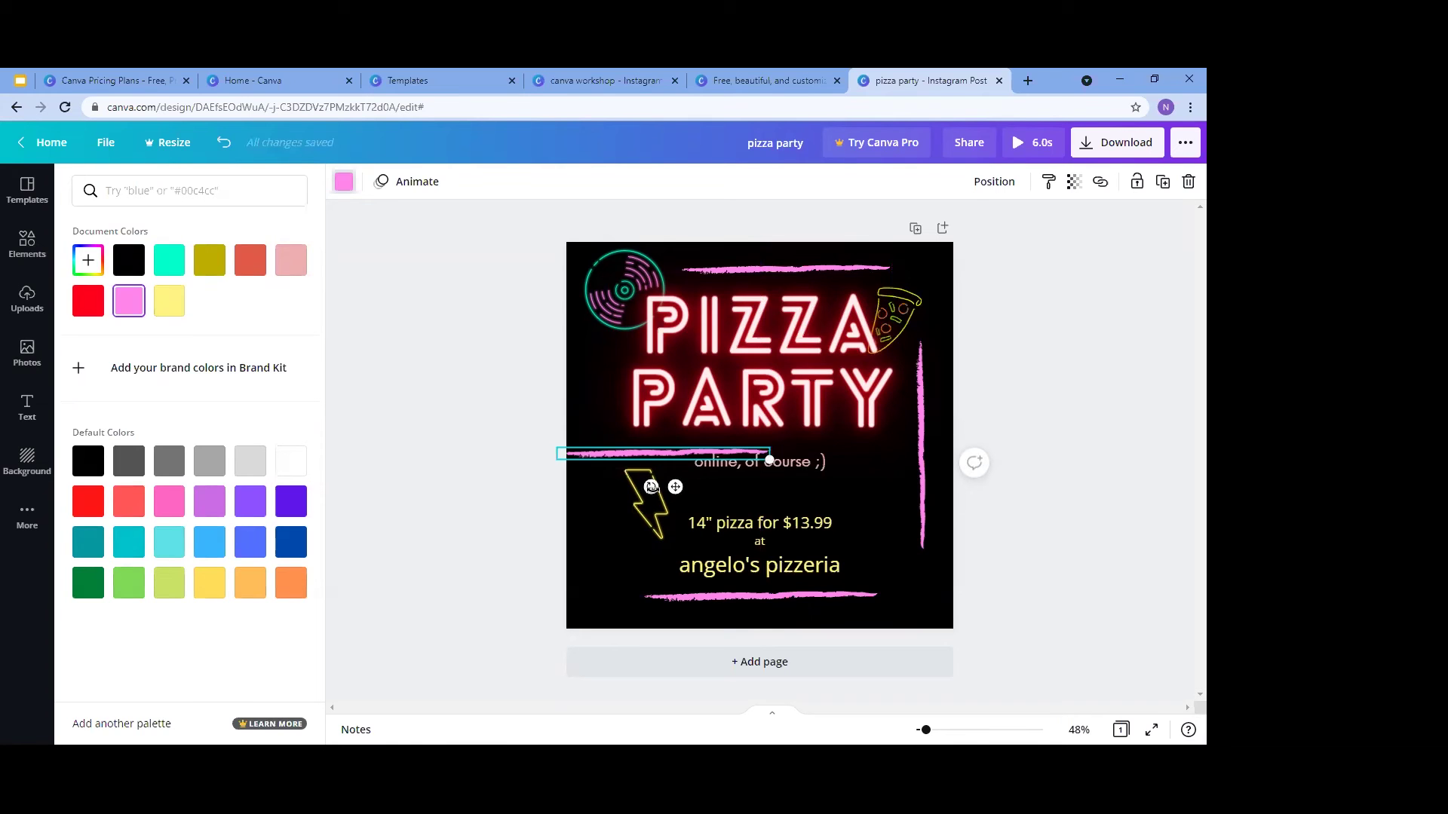
pyautogui.moveTo(650, 486)
pyautogui.mouseDown()
pyautogui.moveTo(658, 442)
pyautogui.moveTo(710, 487)
pyautogui.moveTo(751, 464)
pyautogui.moveTo(689, 468)
pyautogui.moveTo(606, 444)
pyautogui.mouseUp()
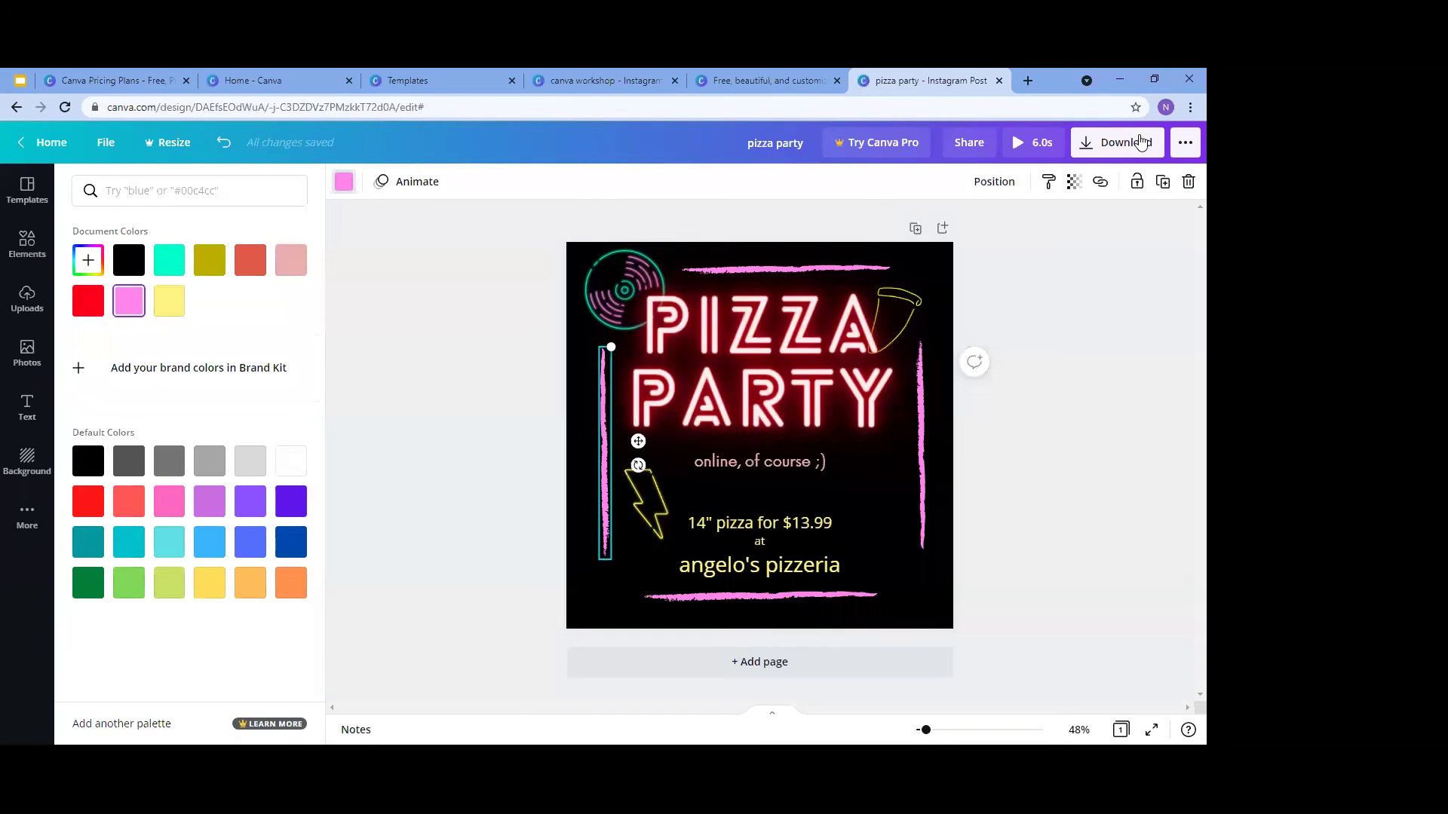
# Review the download file types and the PNG export options, and leave the download settings
pyautogui.click(1124, 151)
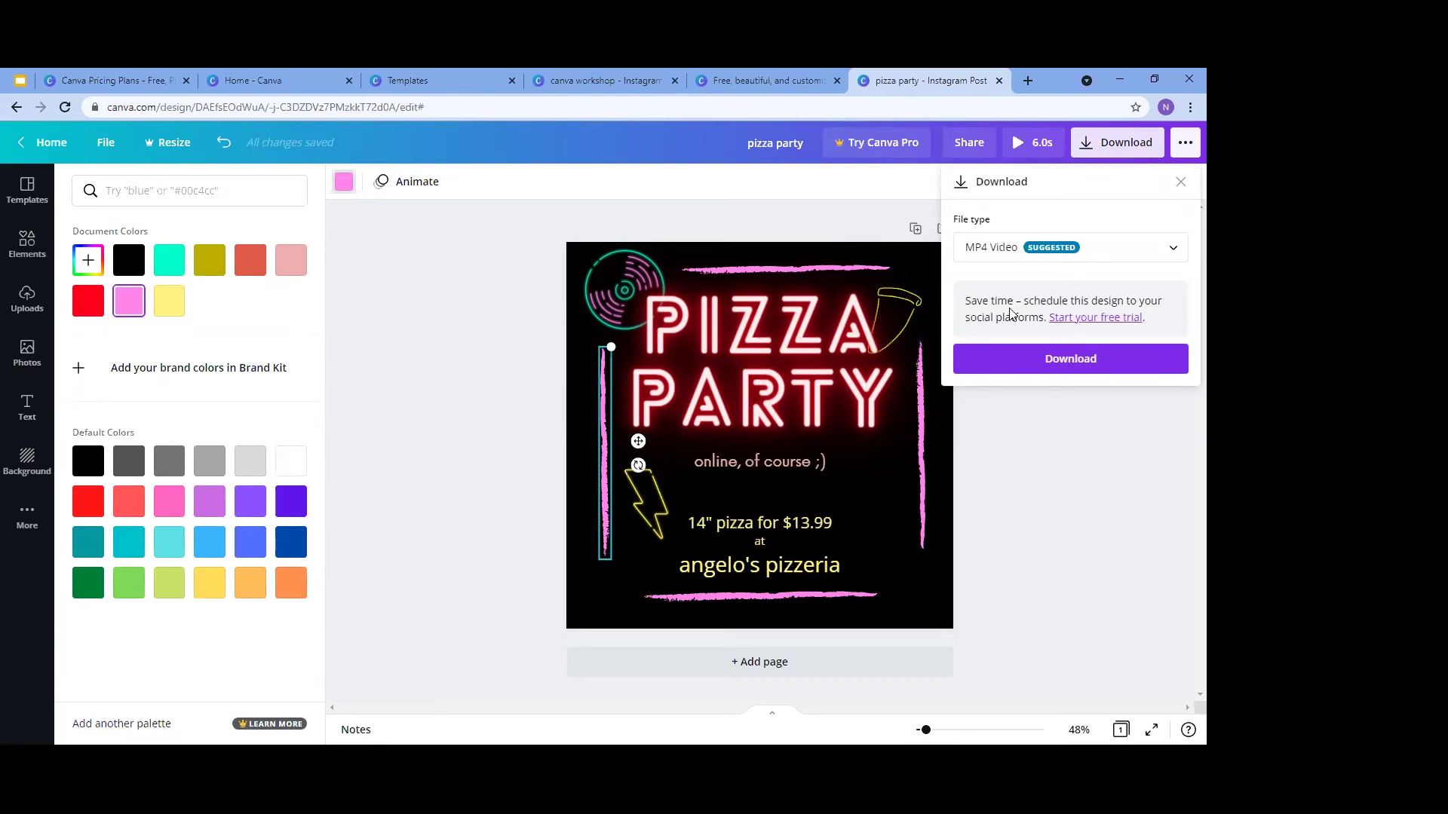
pyautogui.click(1027, 247)
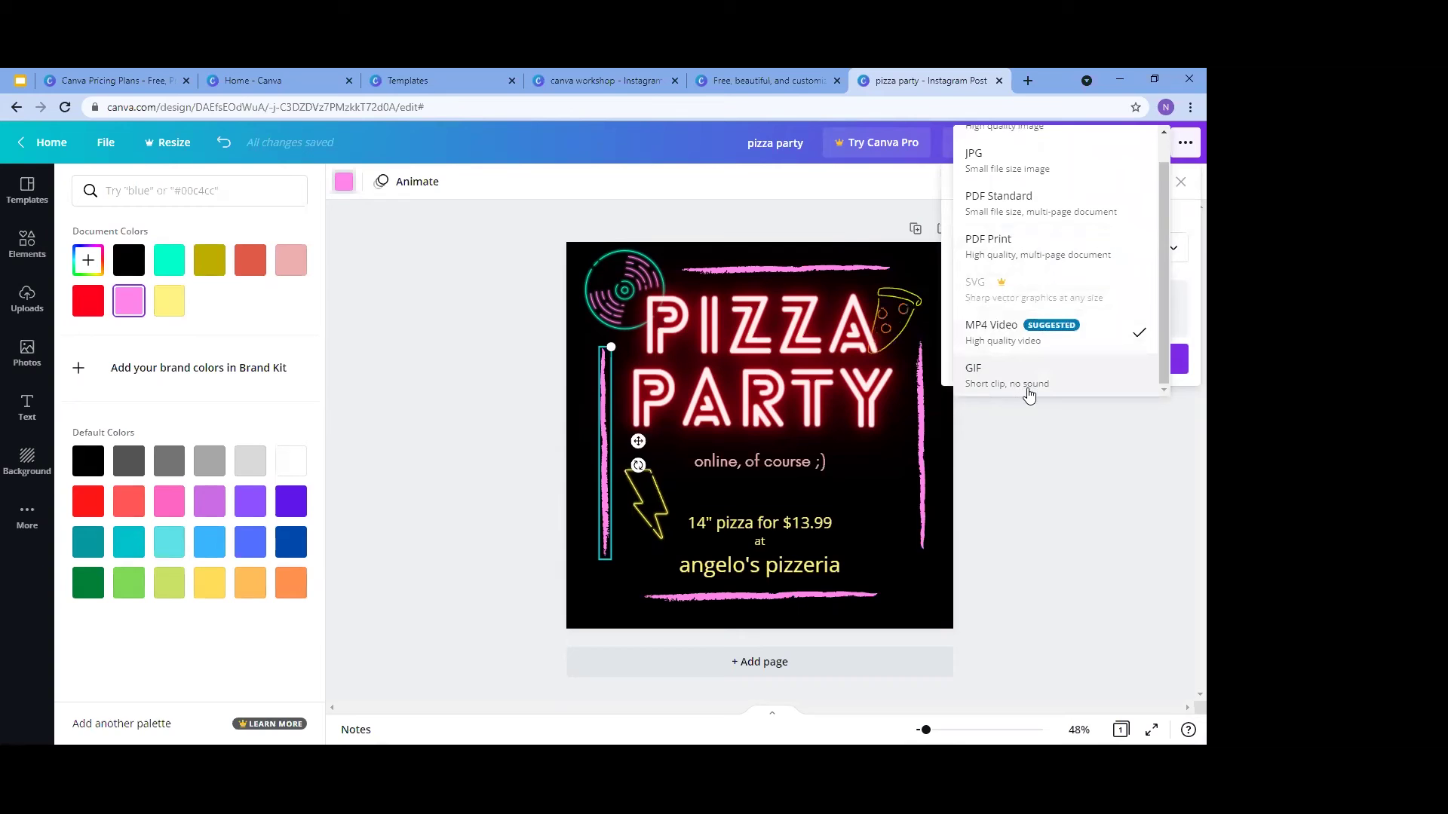
pyautogui.scroll(1, 1116, 340)
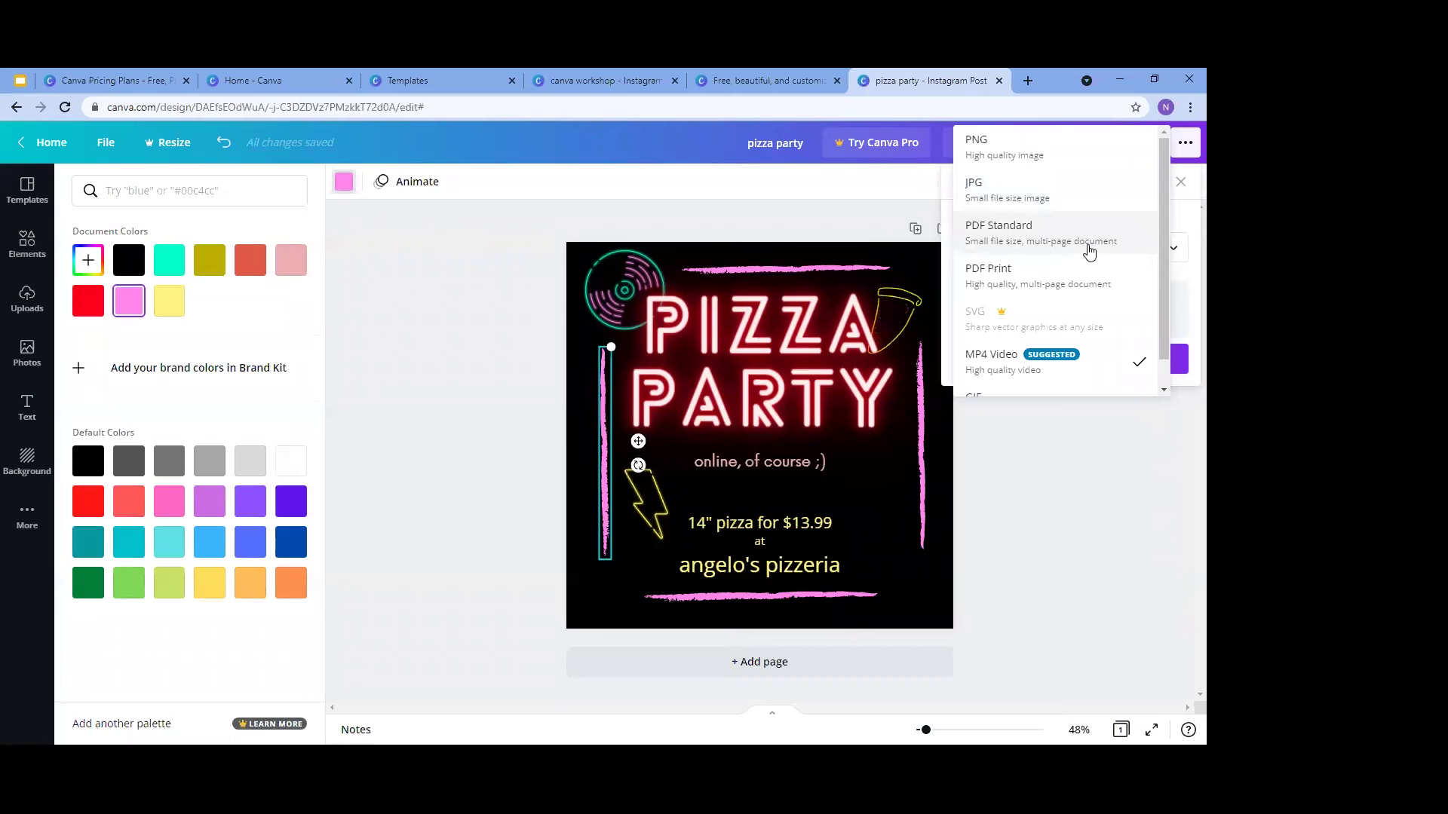
pyautogui.scroll(-1, 1092, 286)
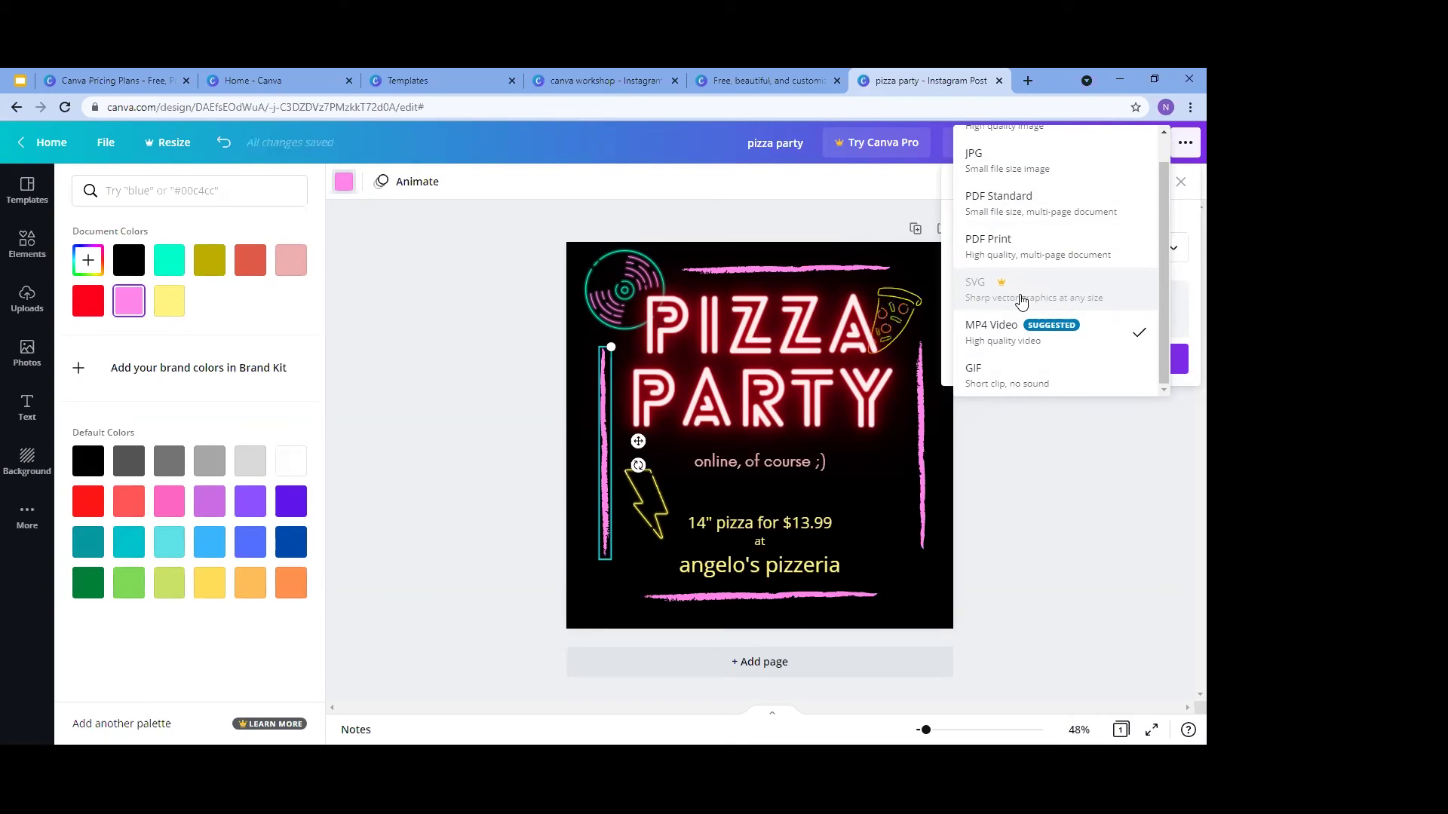
pyautogui.scroll(1, 1022, 302)
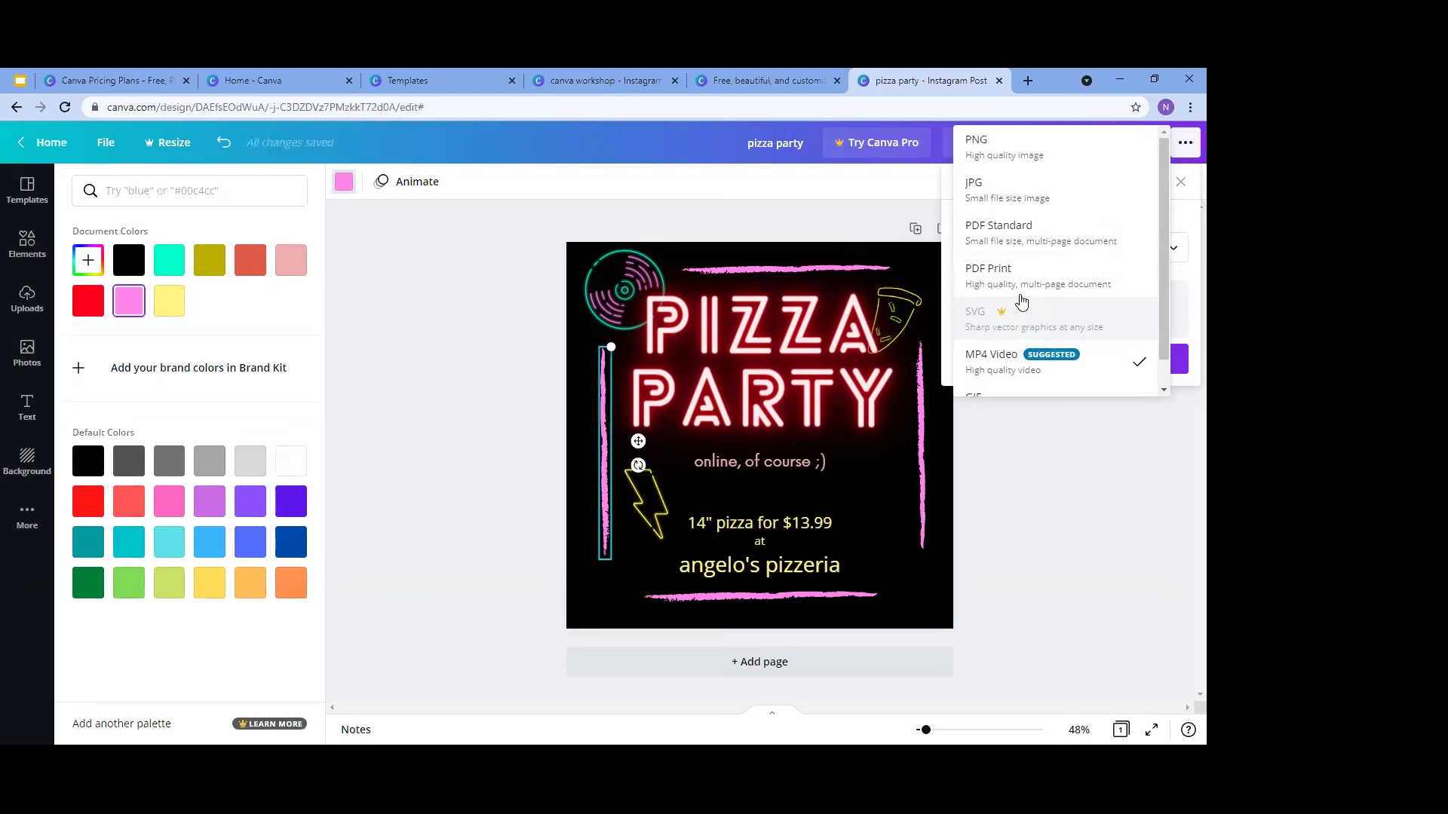
pyautogui.click(1018, 148)
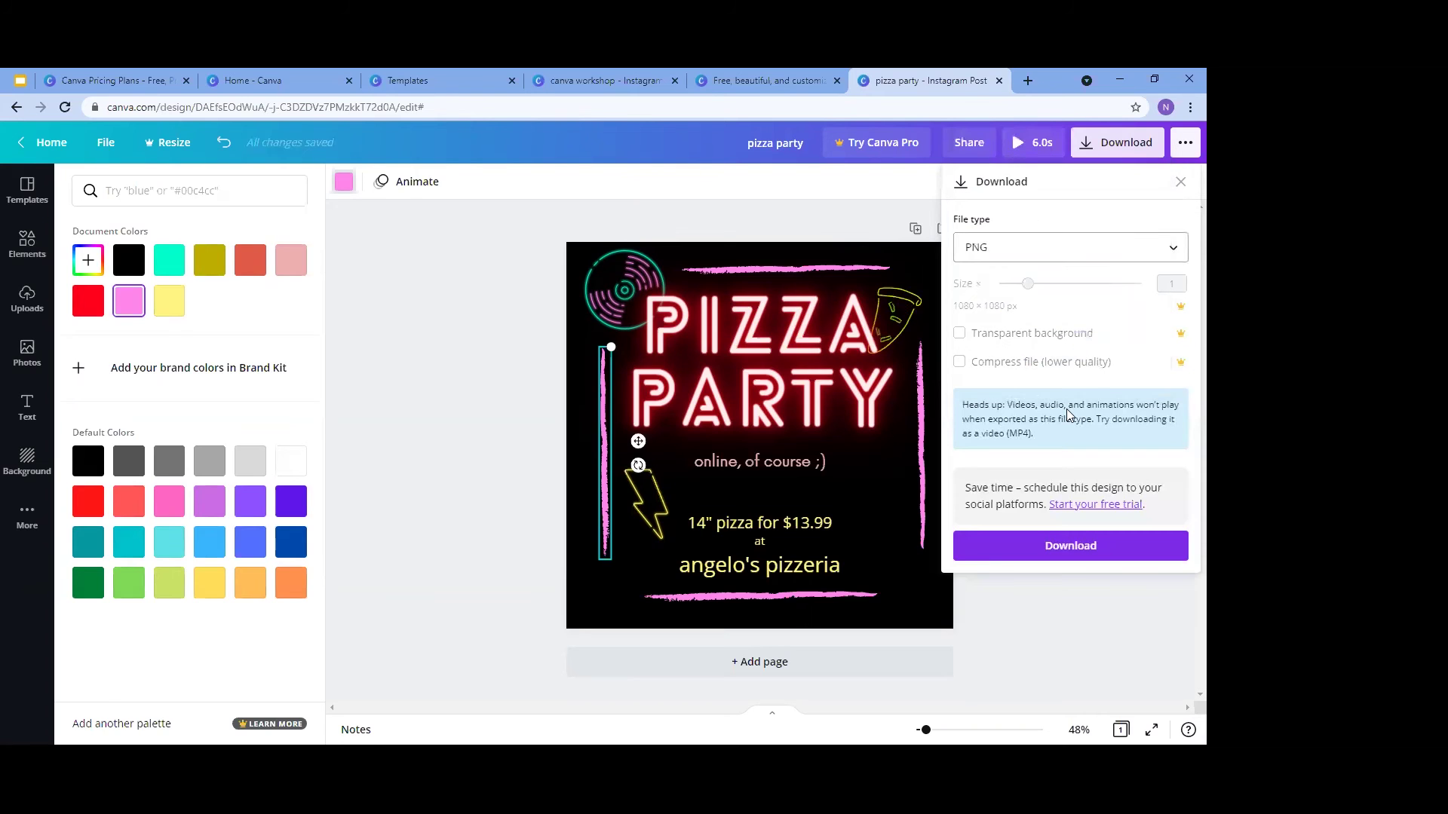
pyautogui.click(1127, 157)
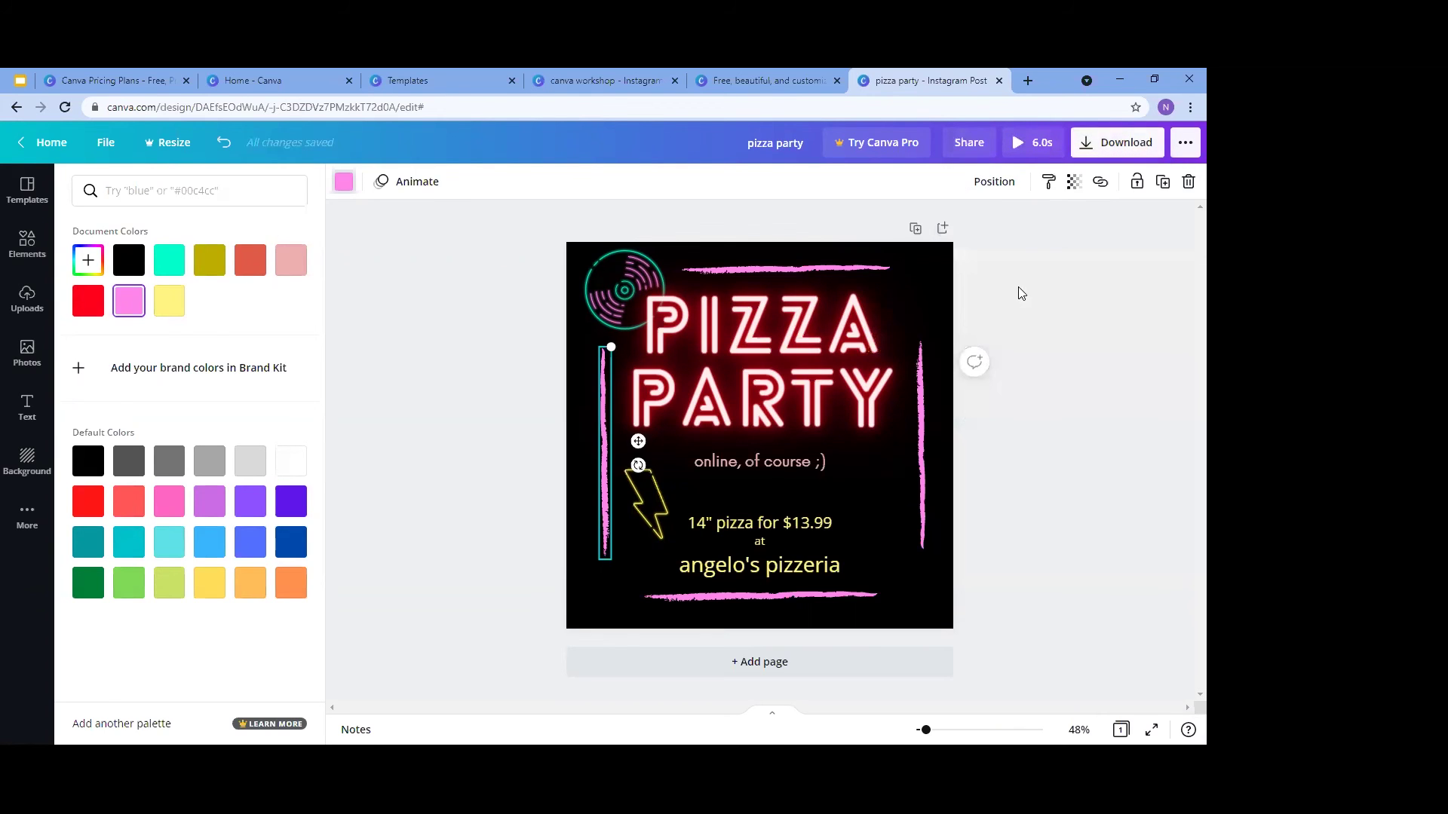
# Download the pizza party design as an MP4 video
pyautogui.click(1108, 146)
pyautogui.click(1070, 356)
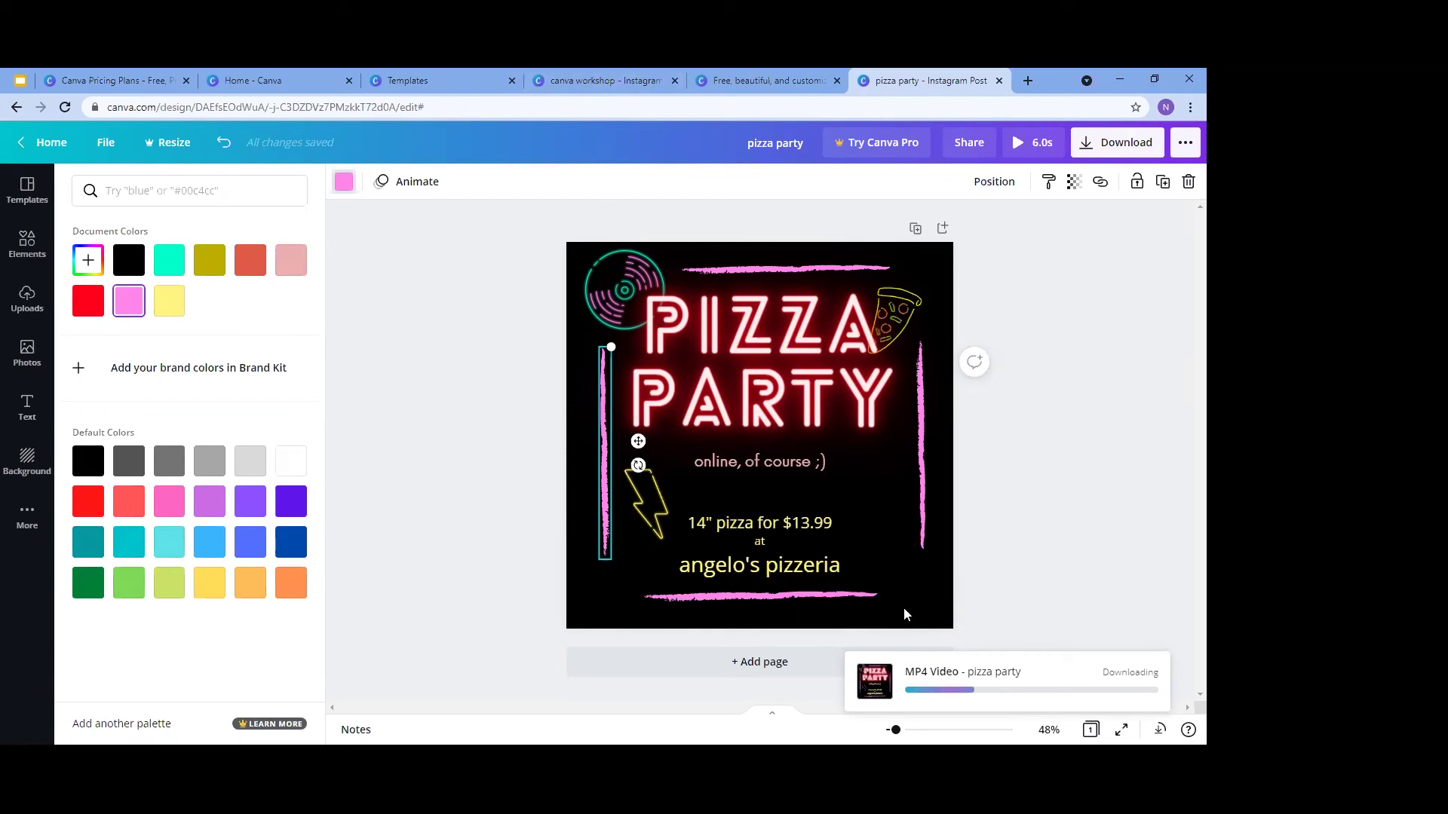
# Duplicate the pizza party page and open the page selection in the MP4 download options
pyautogui.click(915, 229)
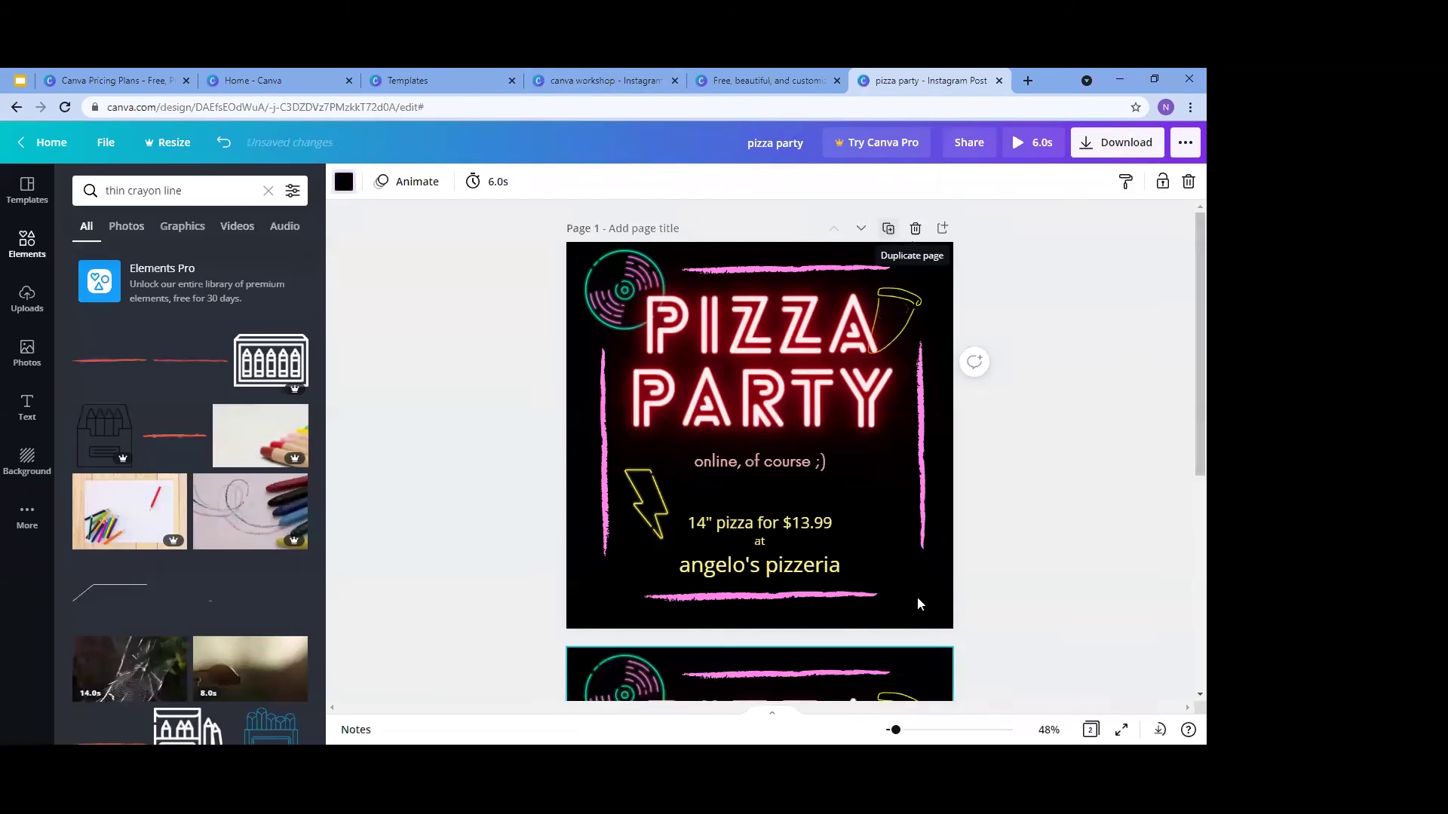
pyautogui.click(1109, 145)
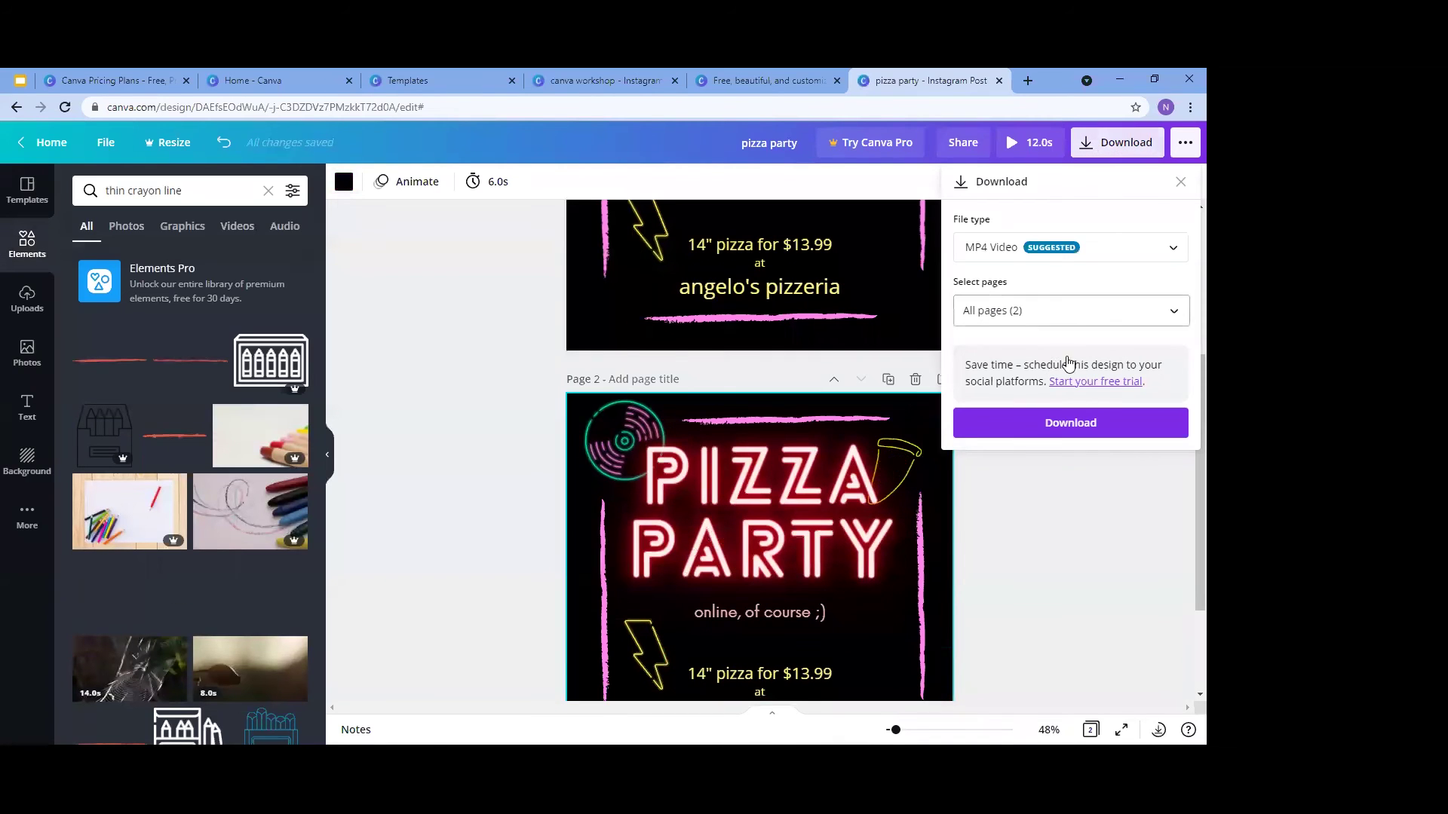
pyautogui.click(1044, 319)
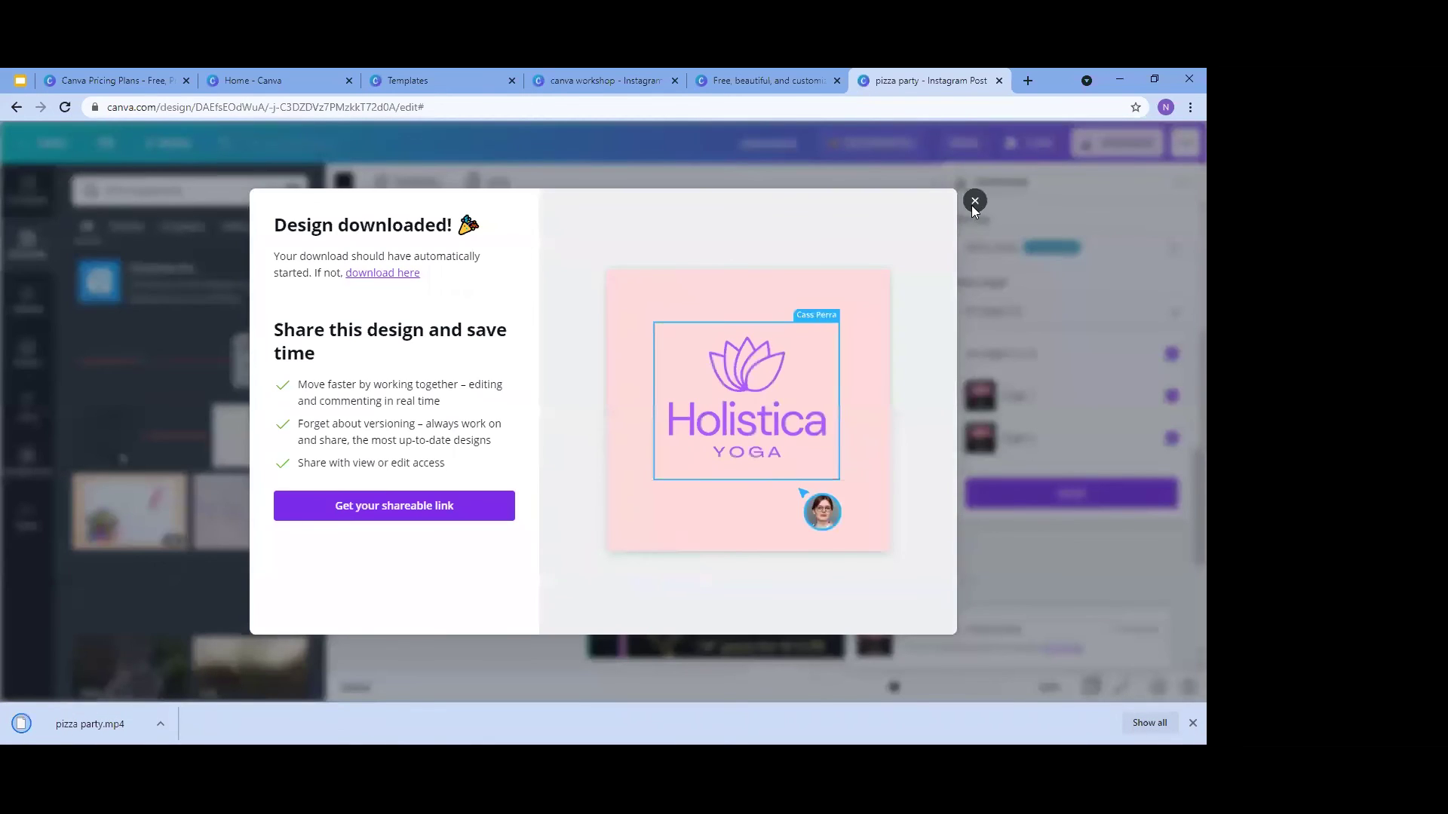
# Try excluding Page 2 from the MP4 download, reselect all pages and close the download options
pyautogui.click(974, 201)
pyautogui.click(1116, 314)
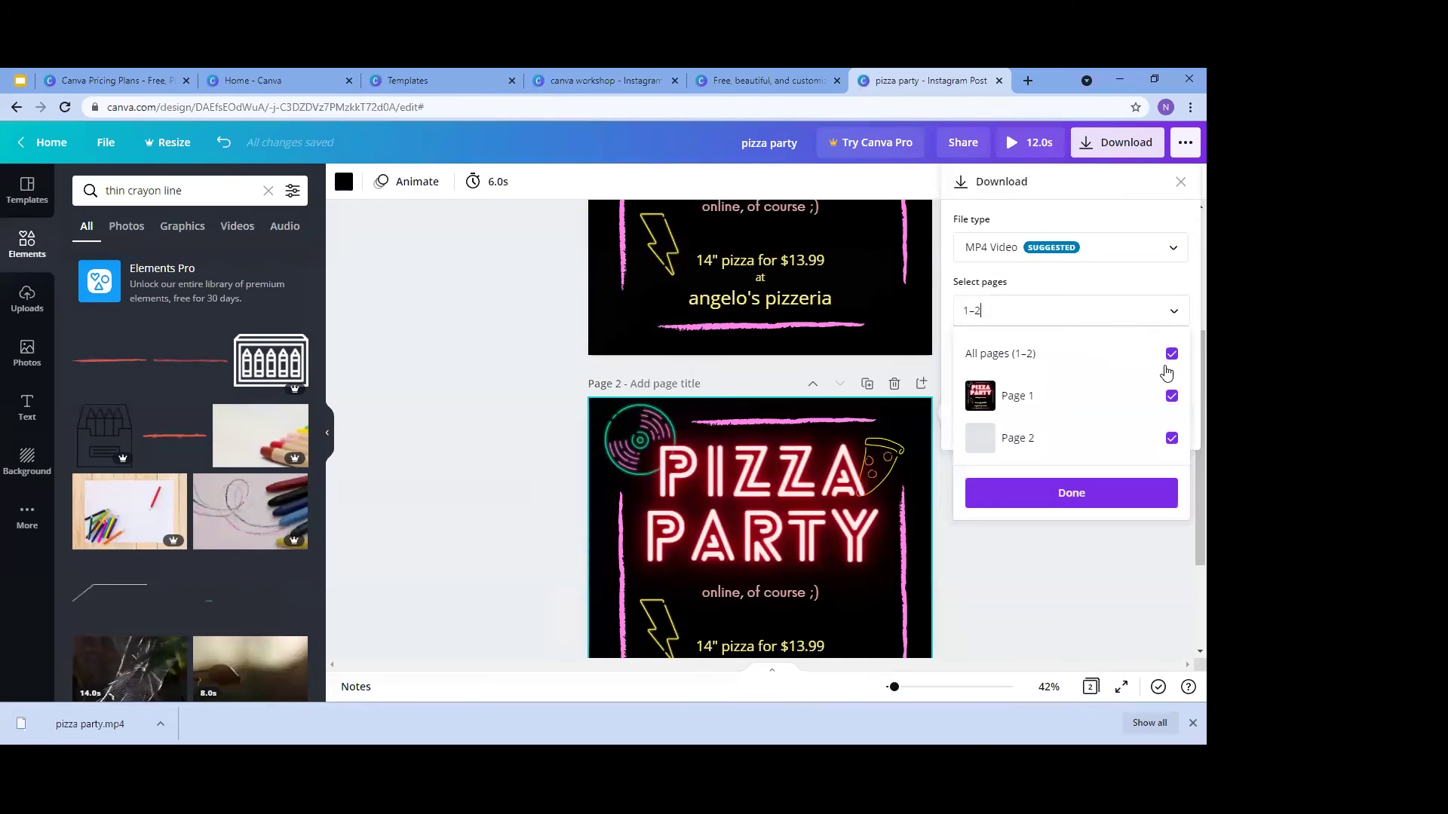
pyautogui.click(1174, 442)
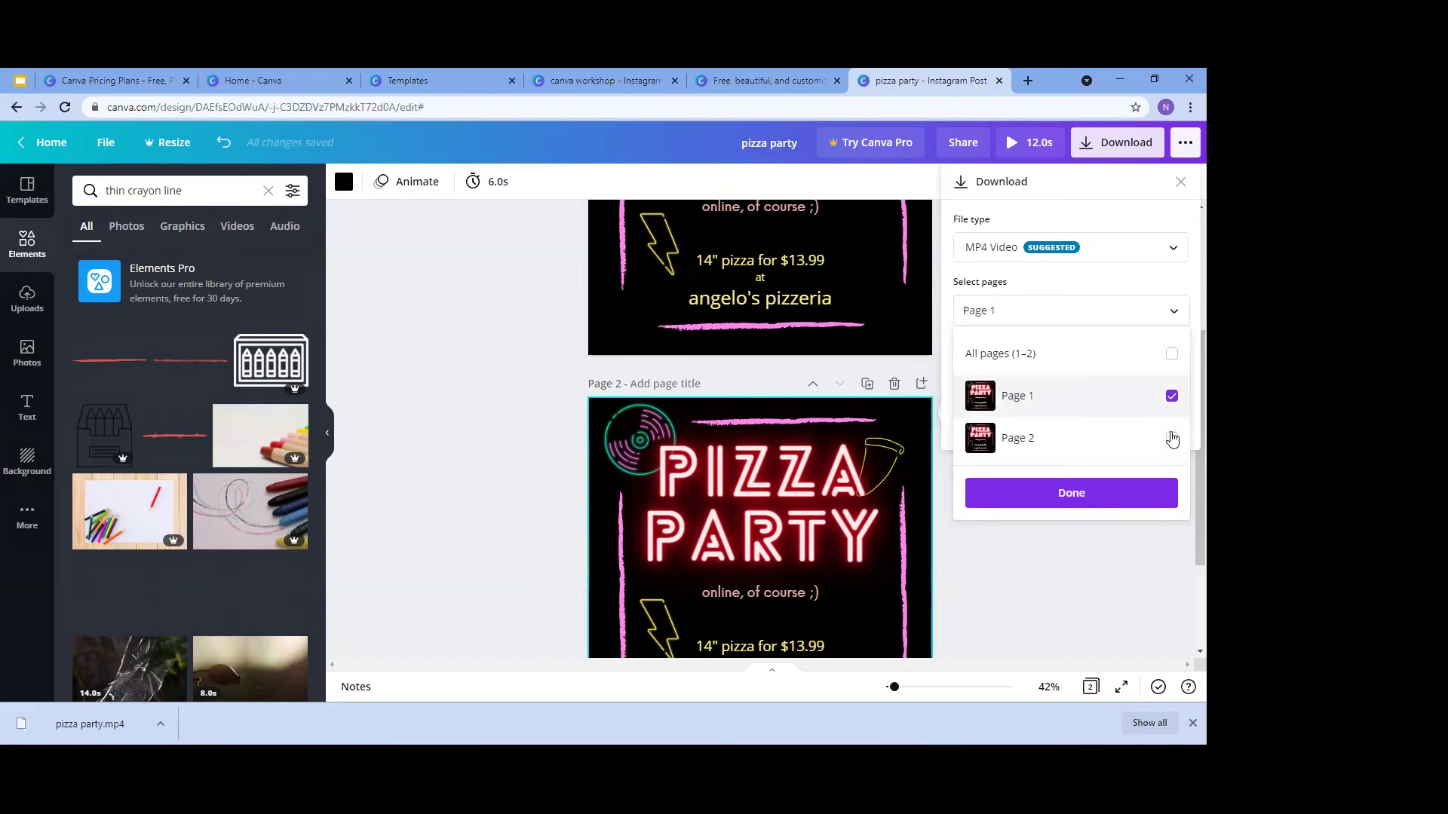
pyautogui.click(1172, 440)
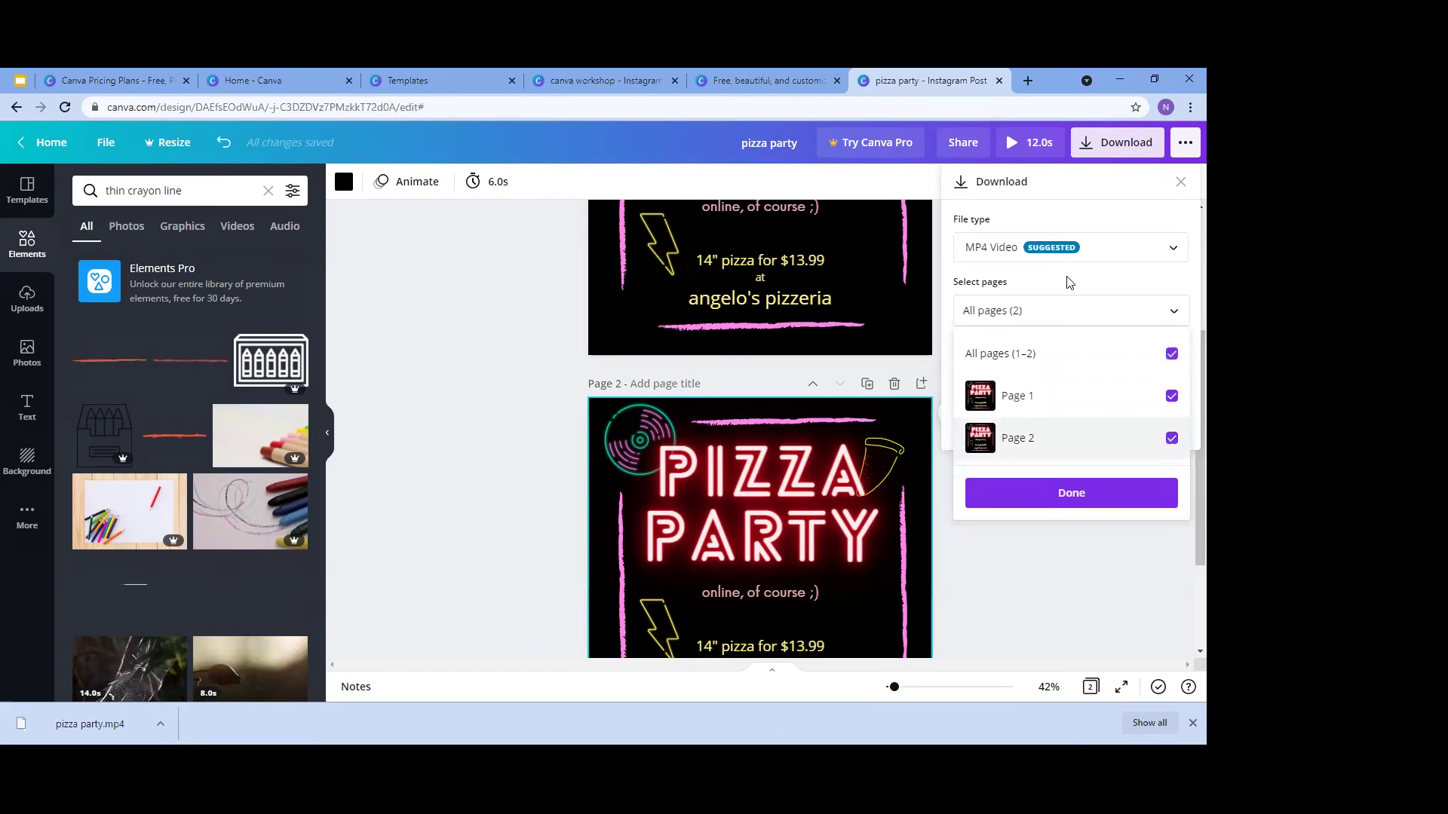
pyautogui.click(1080, 498)
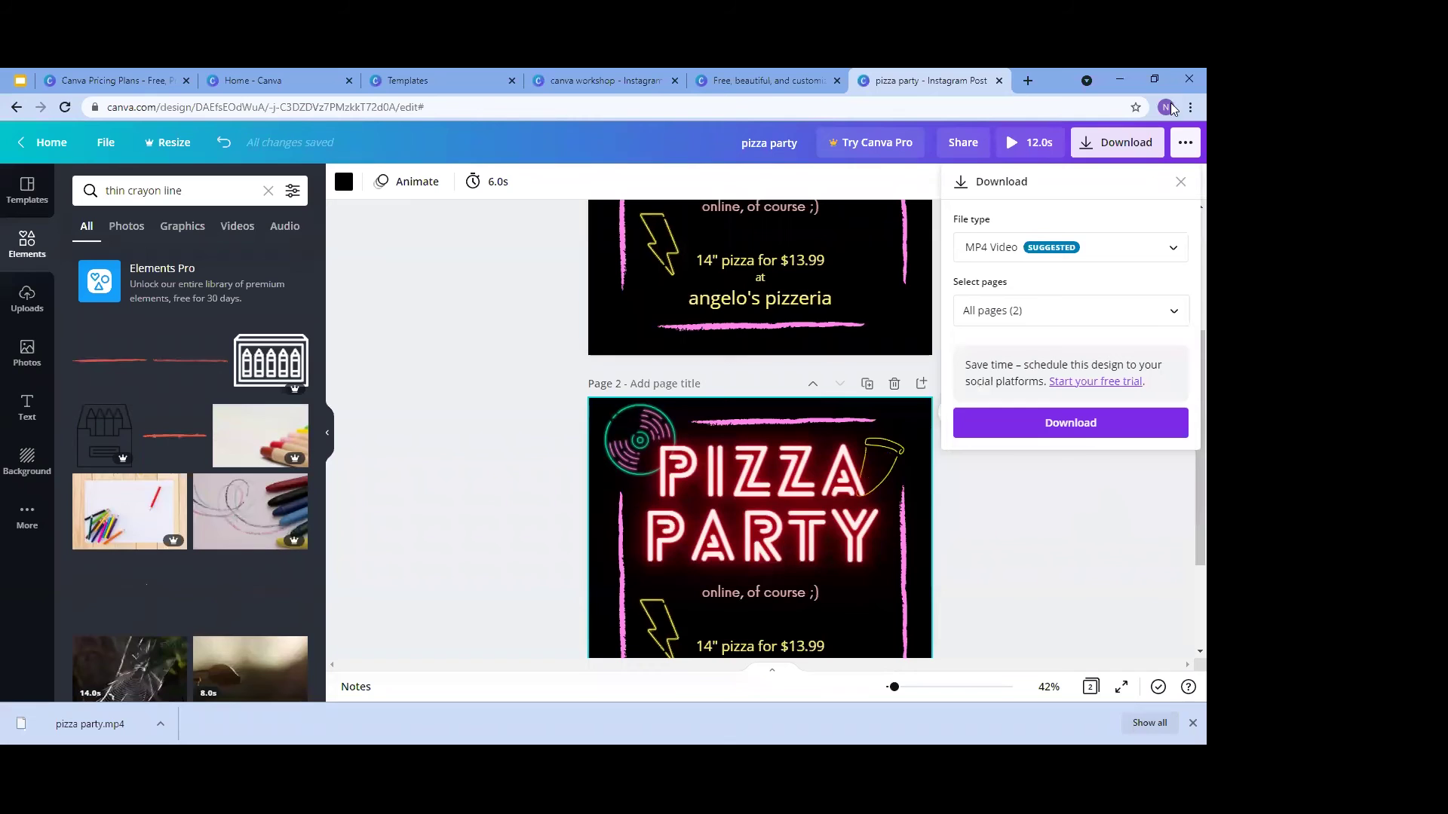
pyautogui.click(1181, 182)
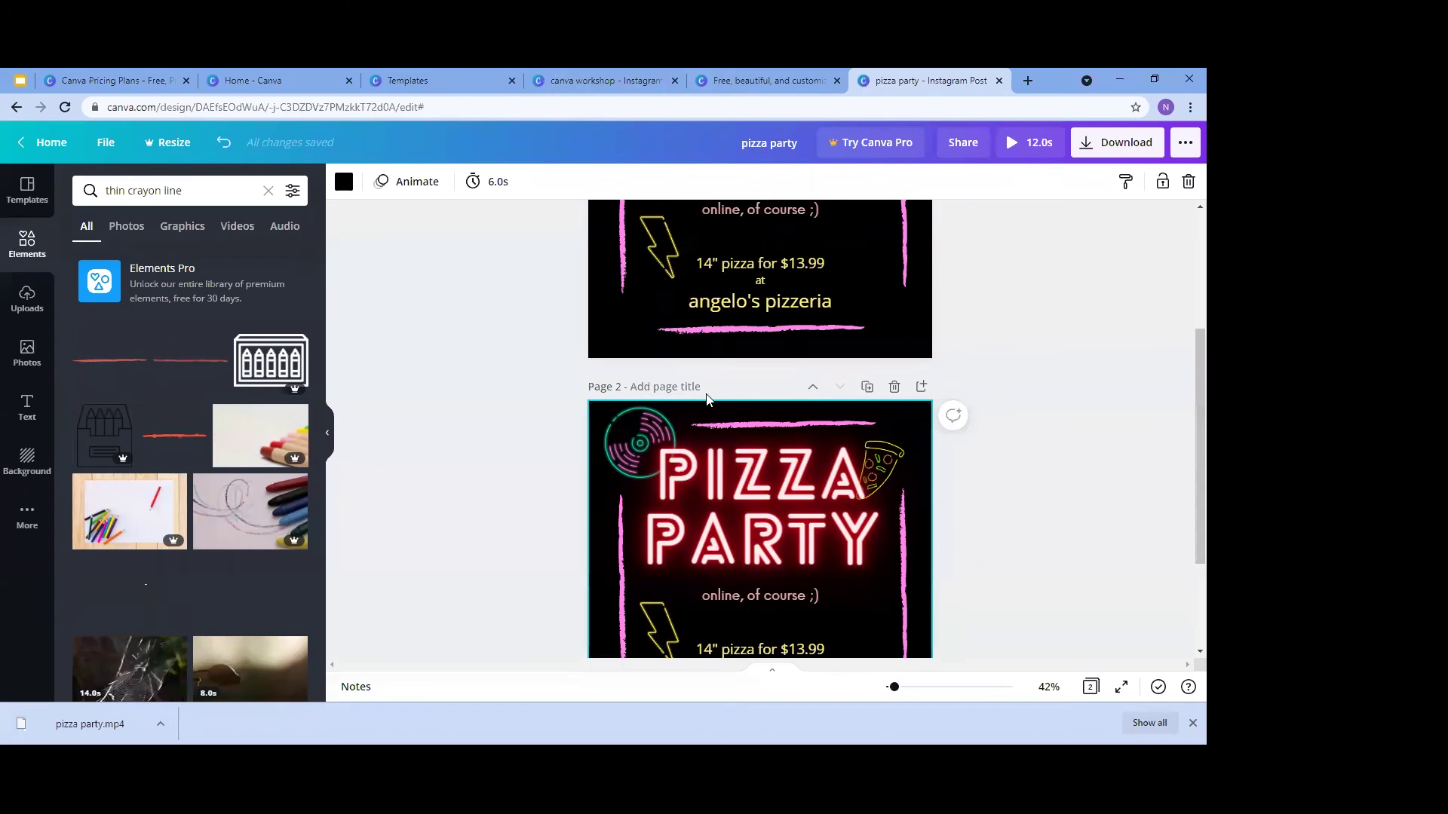
pyautogui.scroll(3, 707, 399)
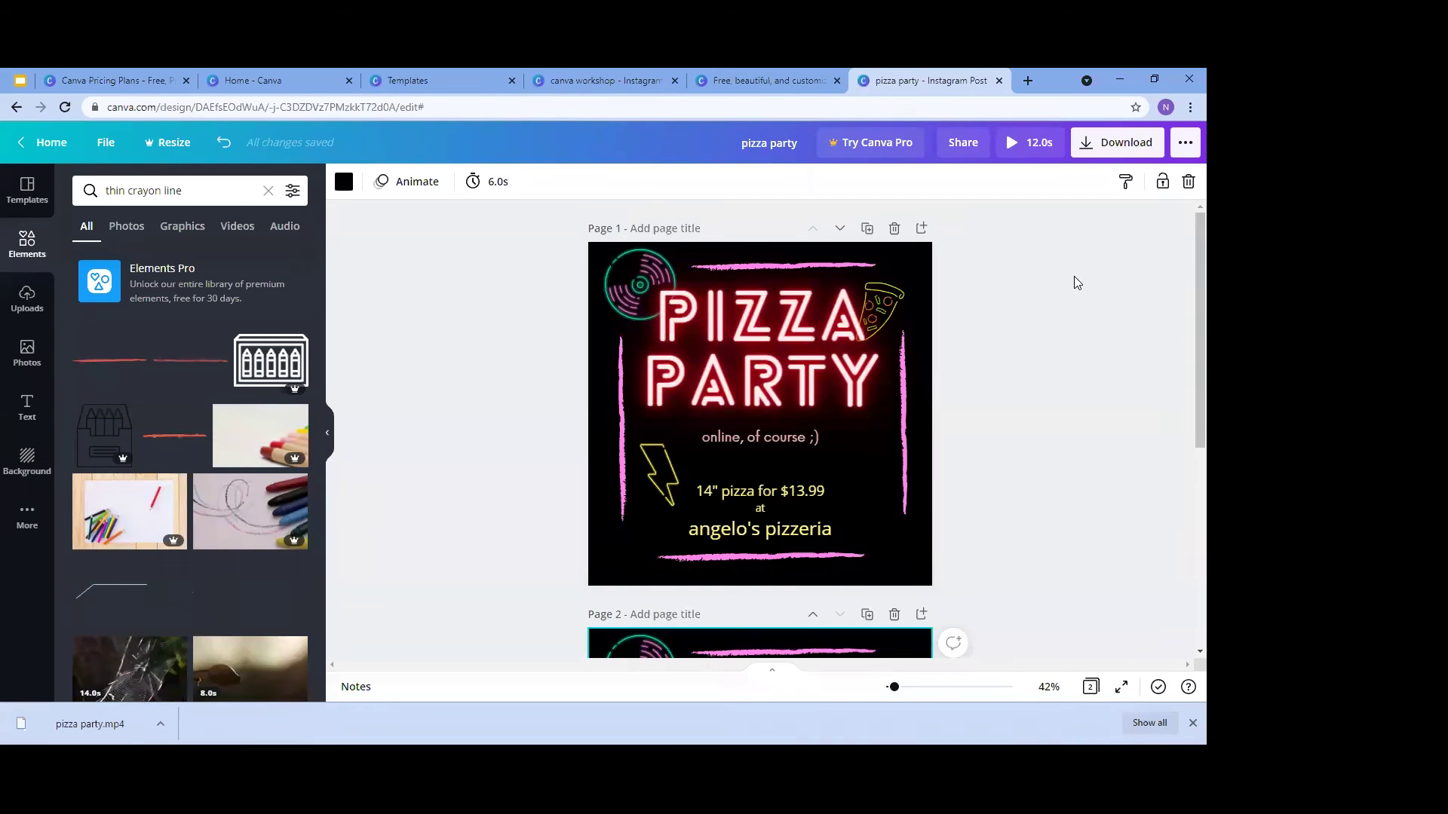
# Switch to the Canva Workshop Presentation Deck in Google Slides and open the Download & Export slide
pyautogui.click(13, 82)
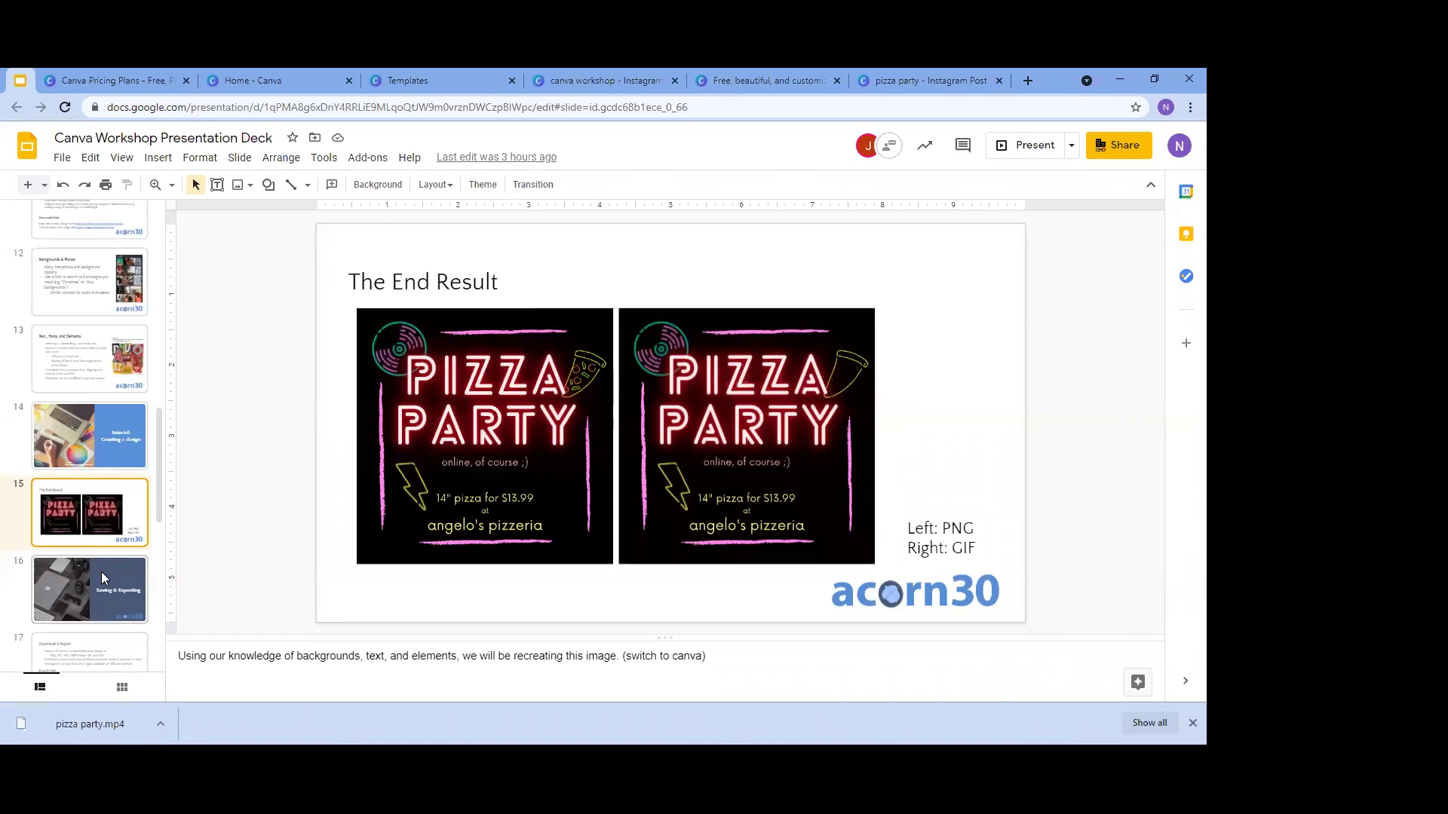
pyautogui.click(104, 579)
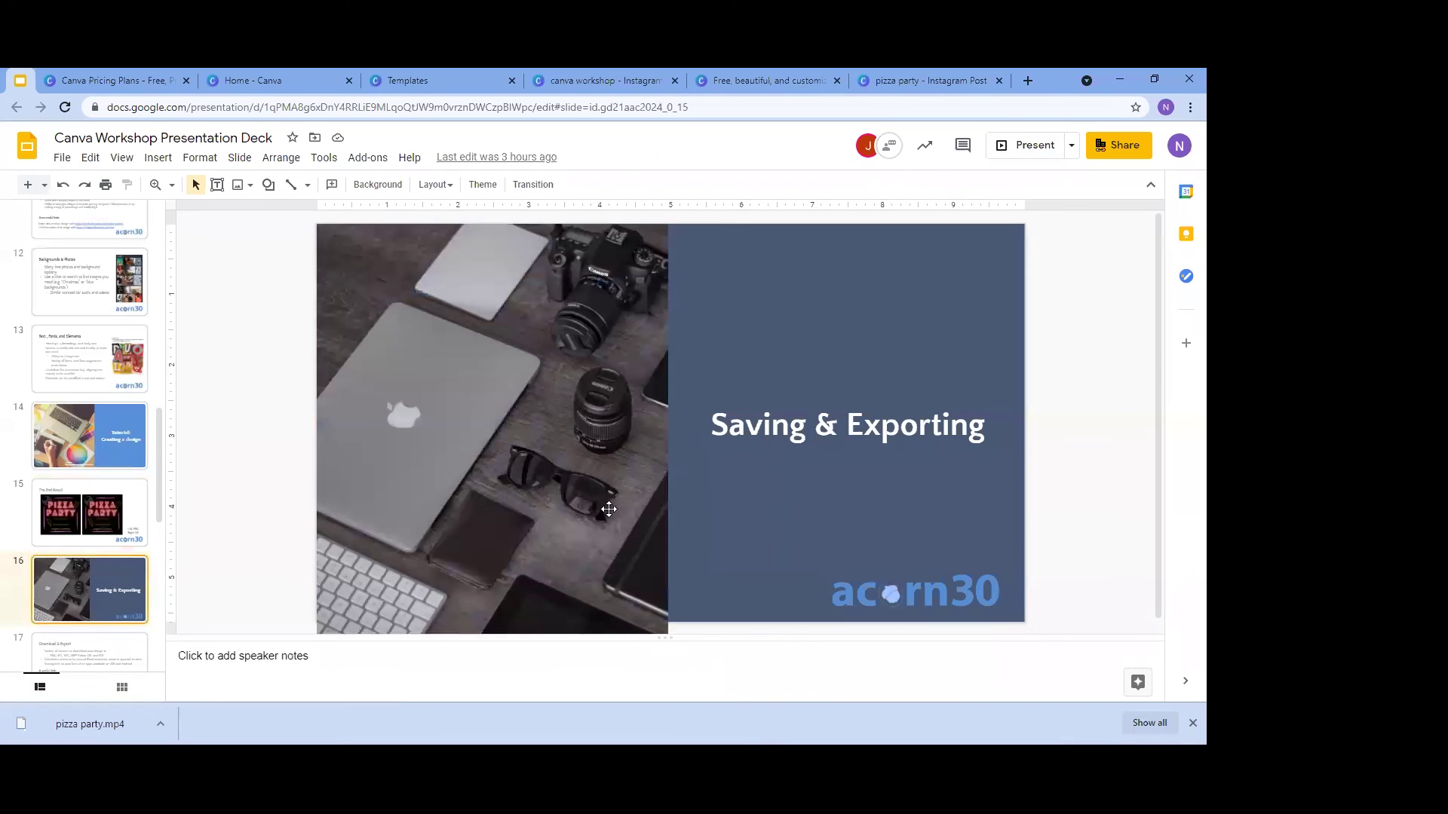
pyautogui.scroll(-1, 111, 583)
pyautogui.click(112, 583)
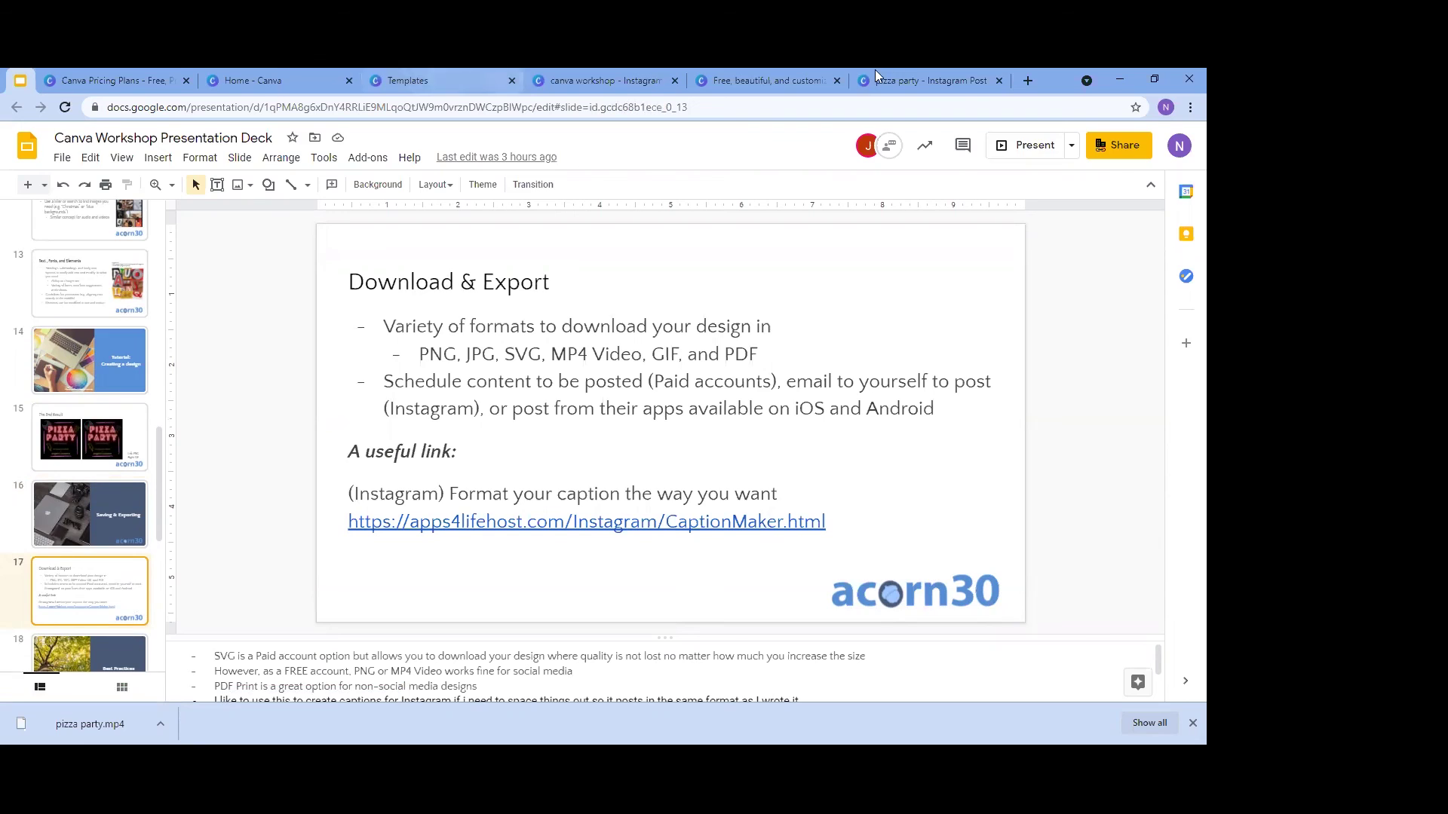
# Switch back to the pizza party design in Canva and look over both of its pages
pyautogui.click(912, 71)
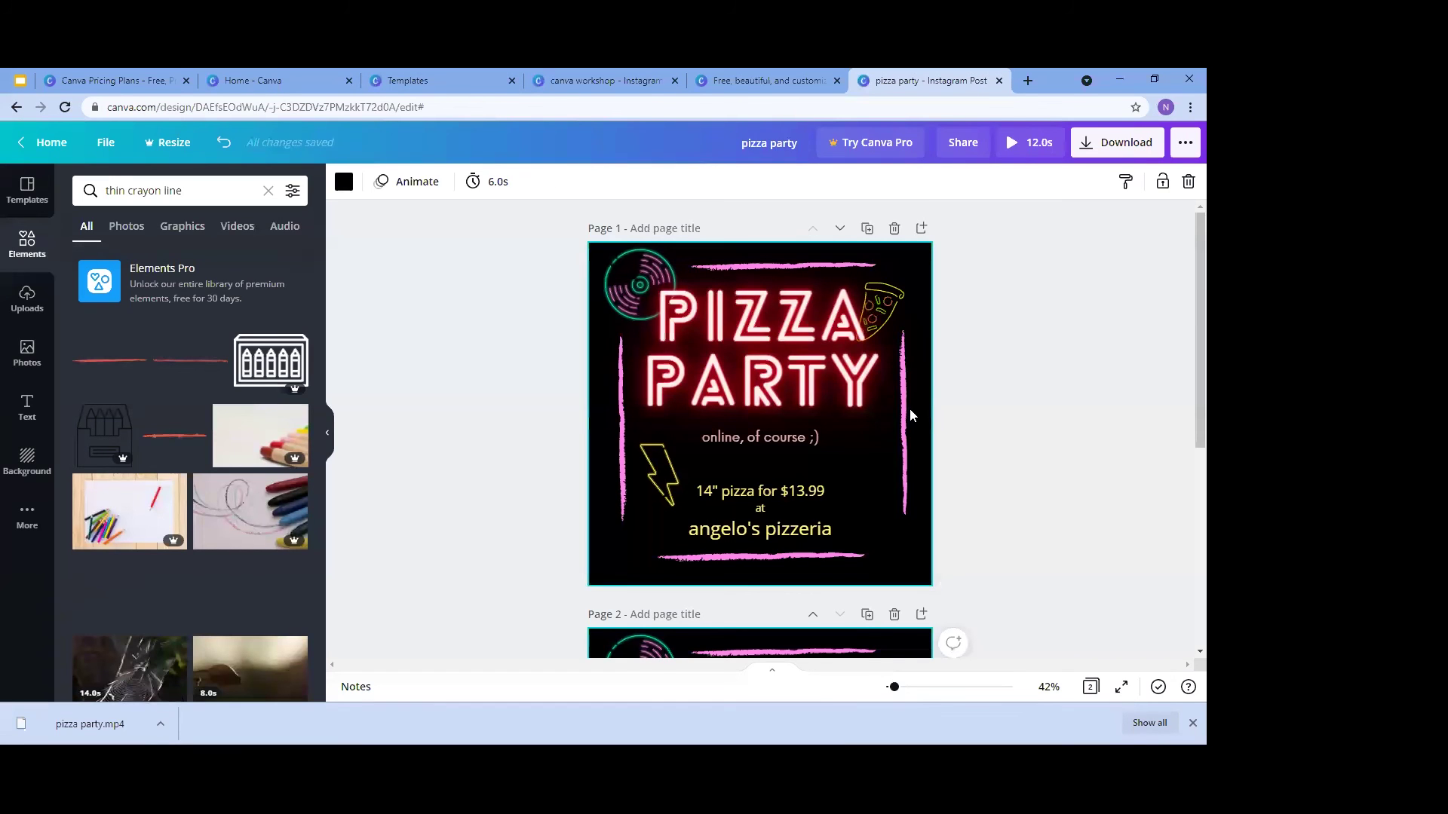
pyautogui.scroll(-2, 909, 411)
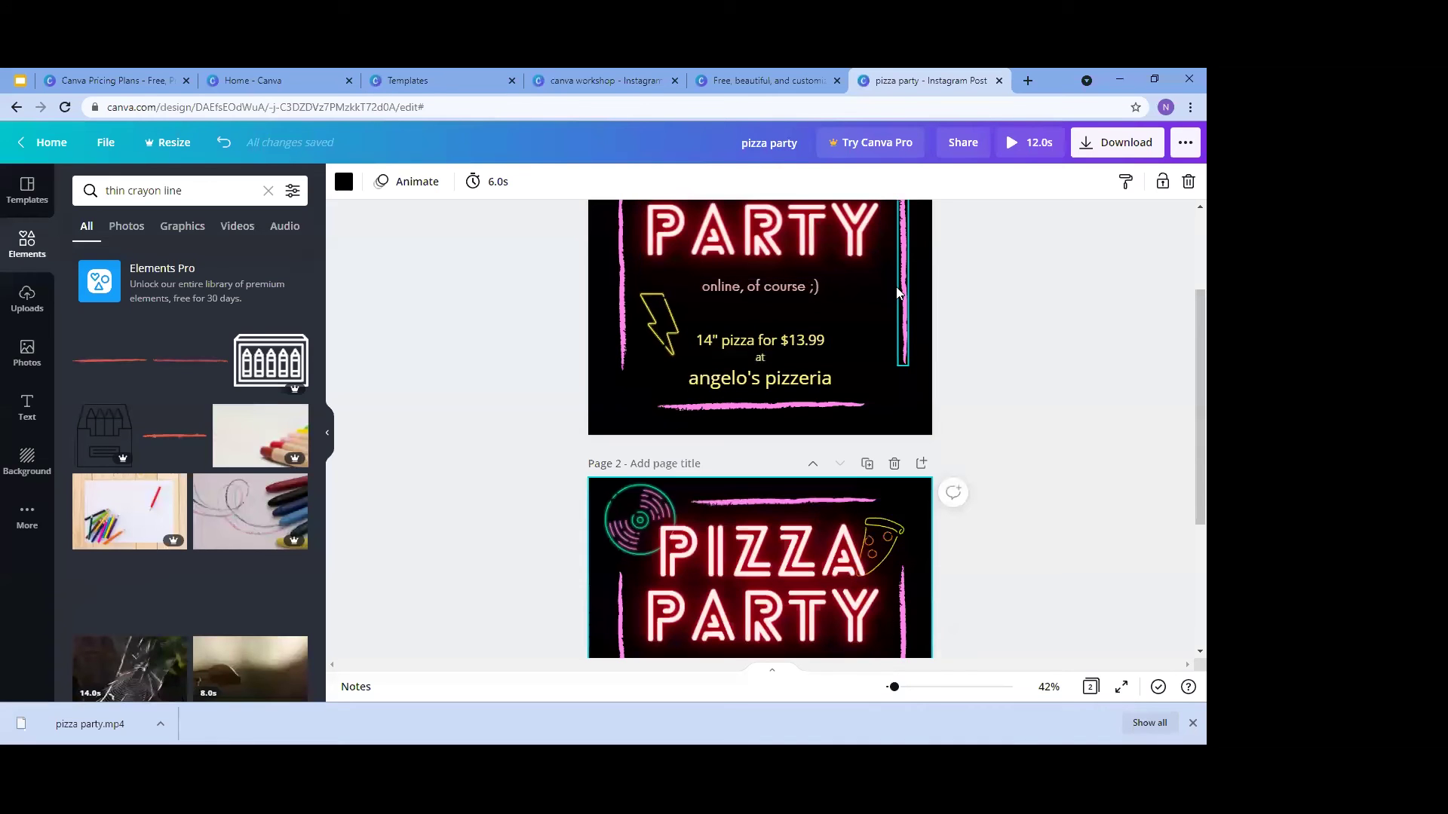
pyautogui.scroll(2, 889, 332)
pyautogui.scroll(-5, 911, 542)
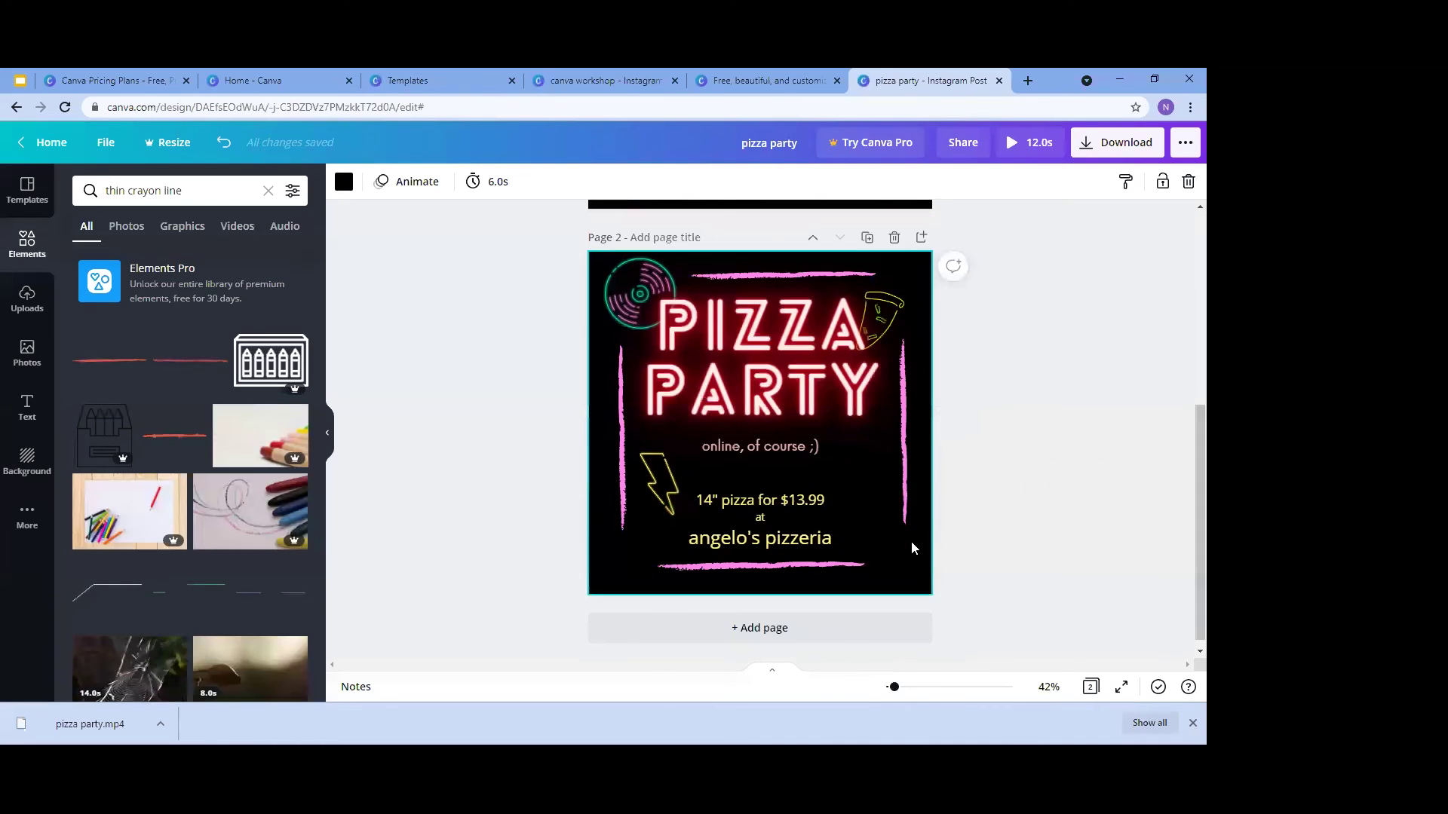
# Return to the workshop deck in Google Slides and start the slideshow from the Download & Export slide
pyautogui.click(23, 78)
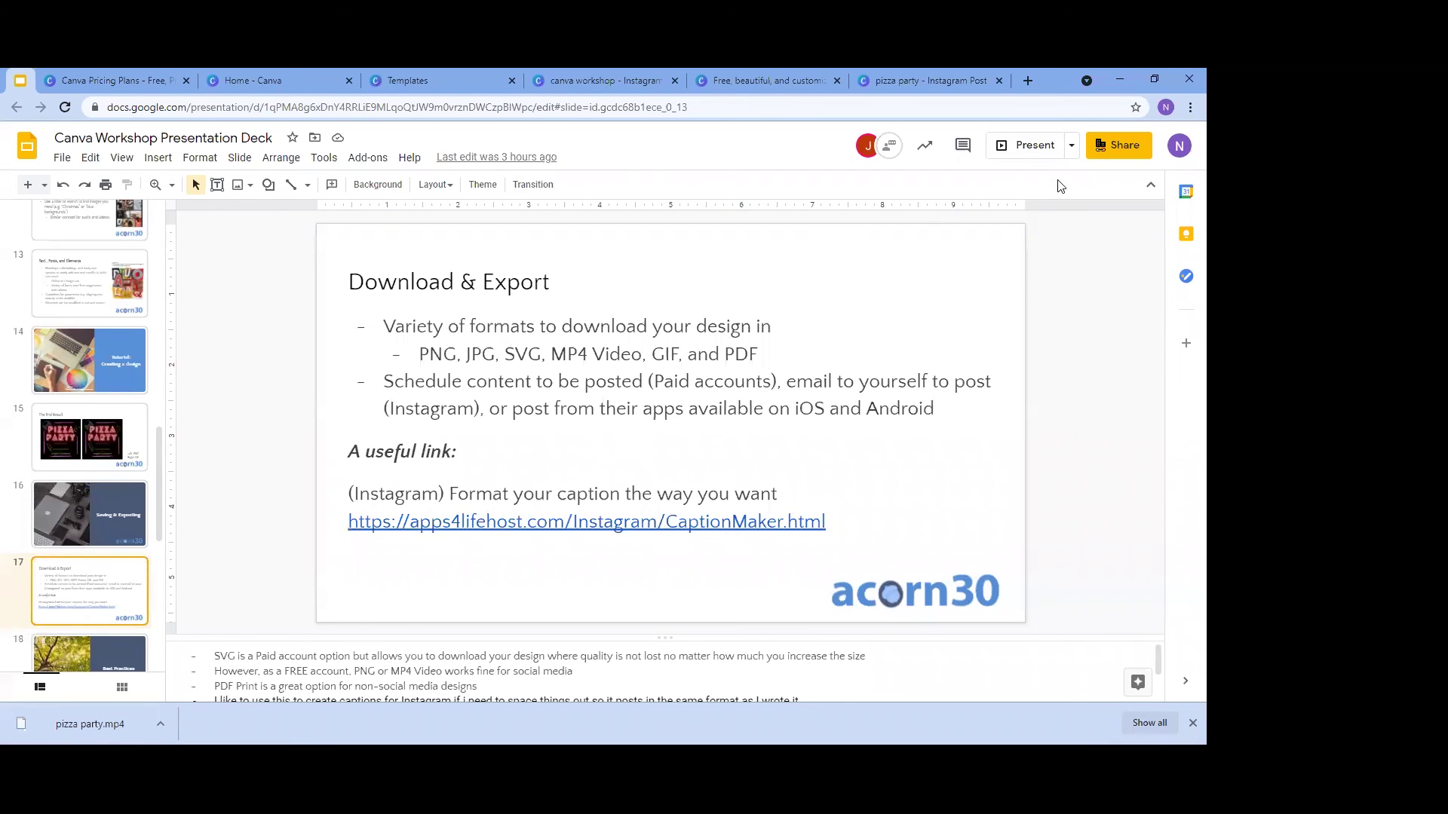
pyautogui.click(1035, 147)
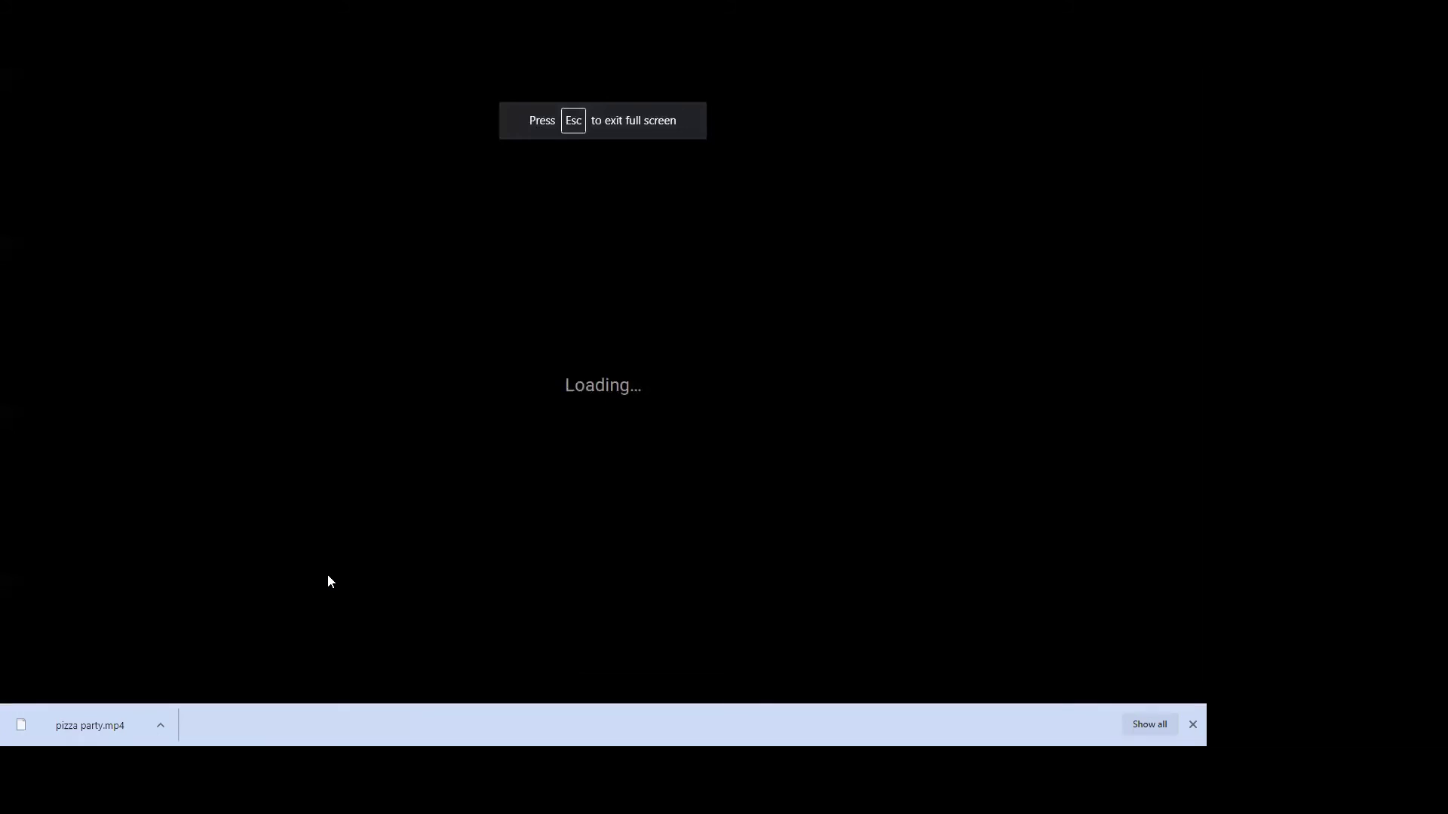